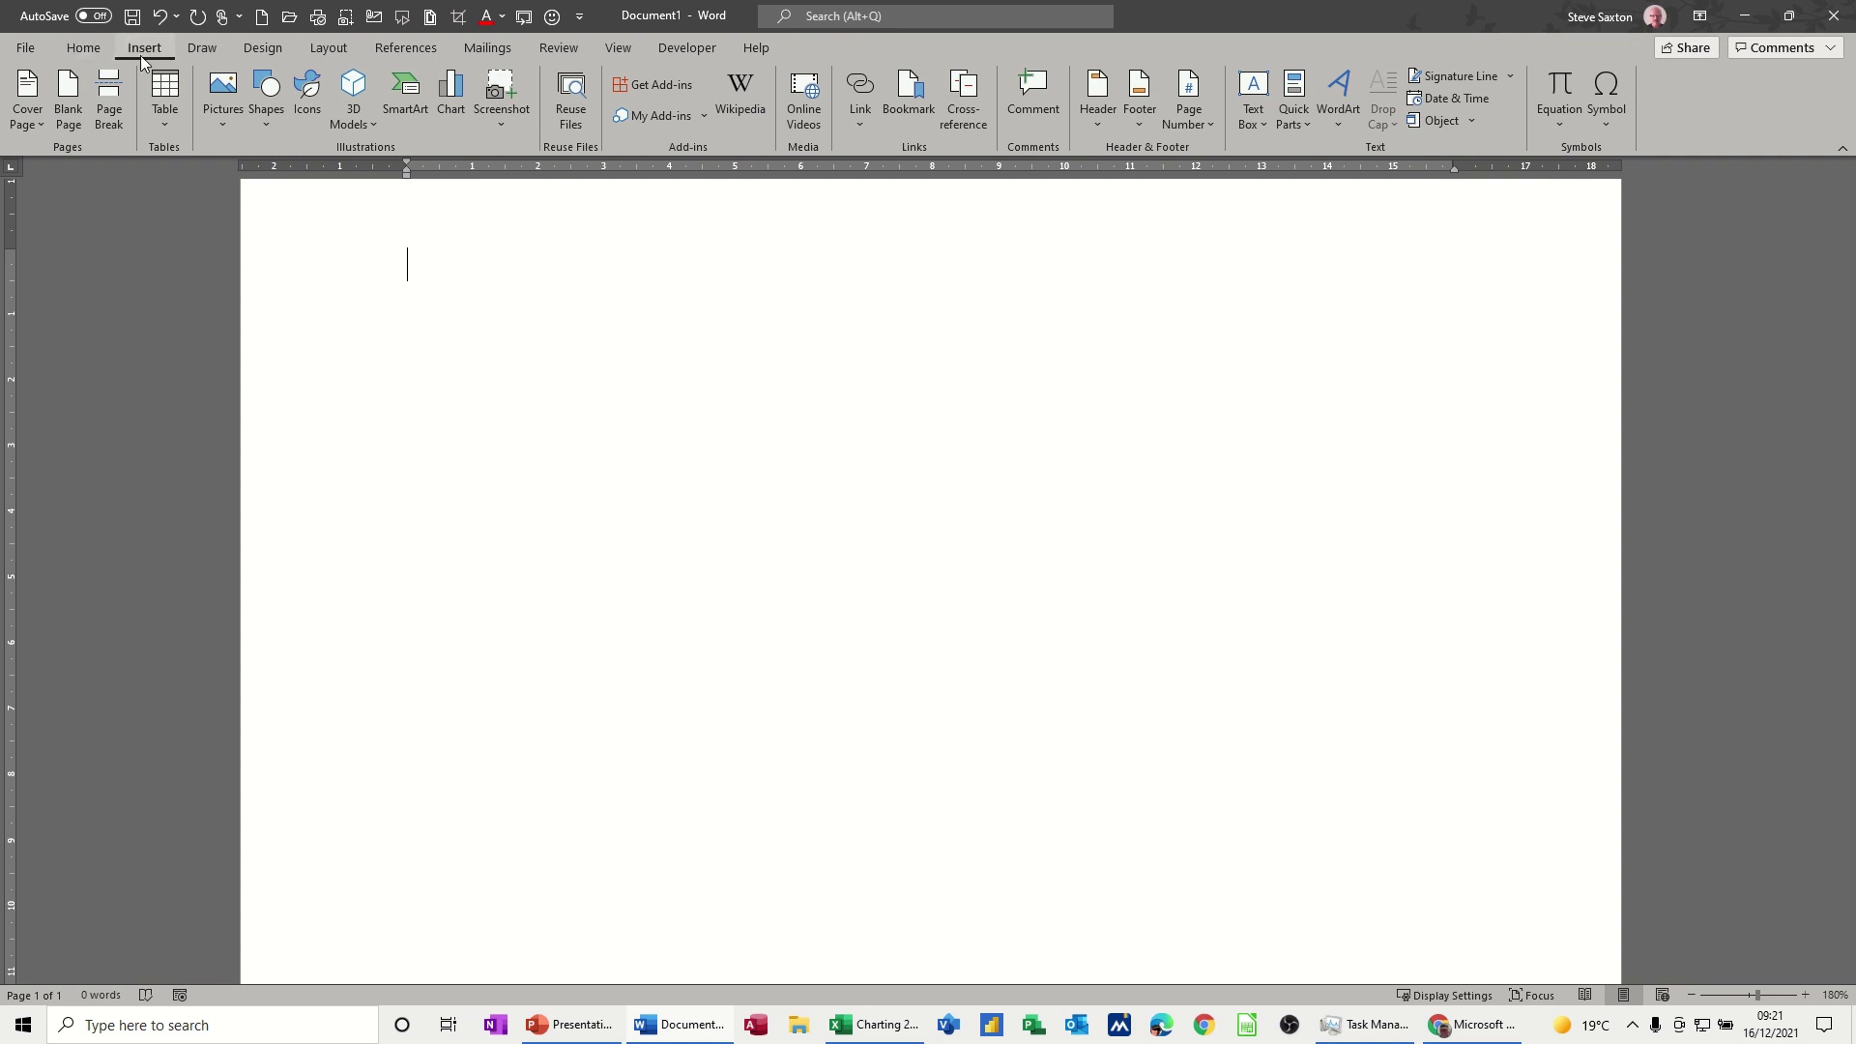
# - In Insert Object's Create from File browser, navigate to OneDrive > Examples > Word 2020
pyautogui.click(1471, 123)
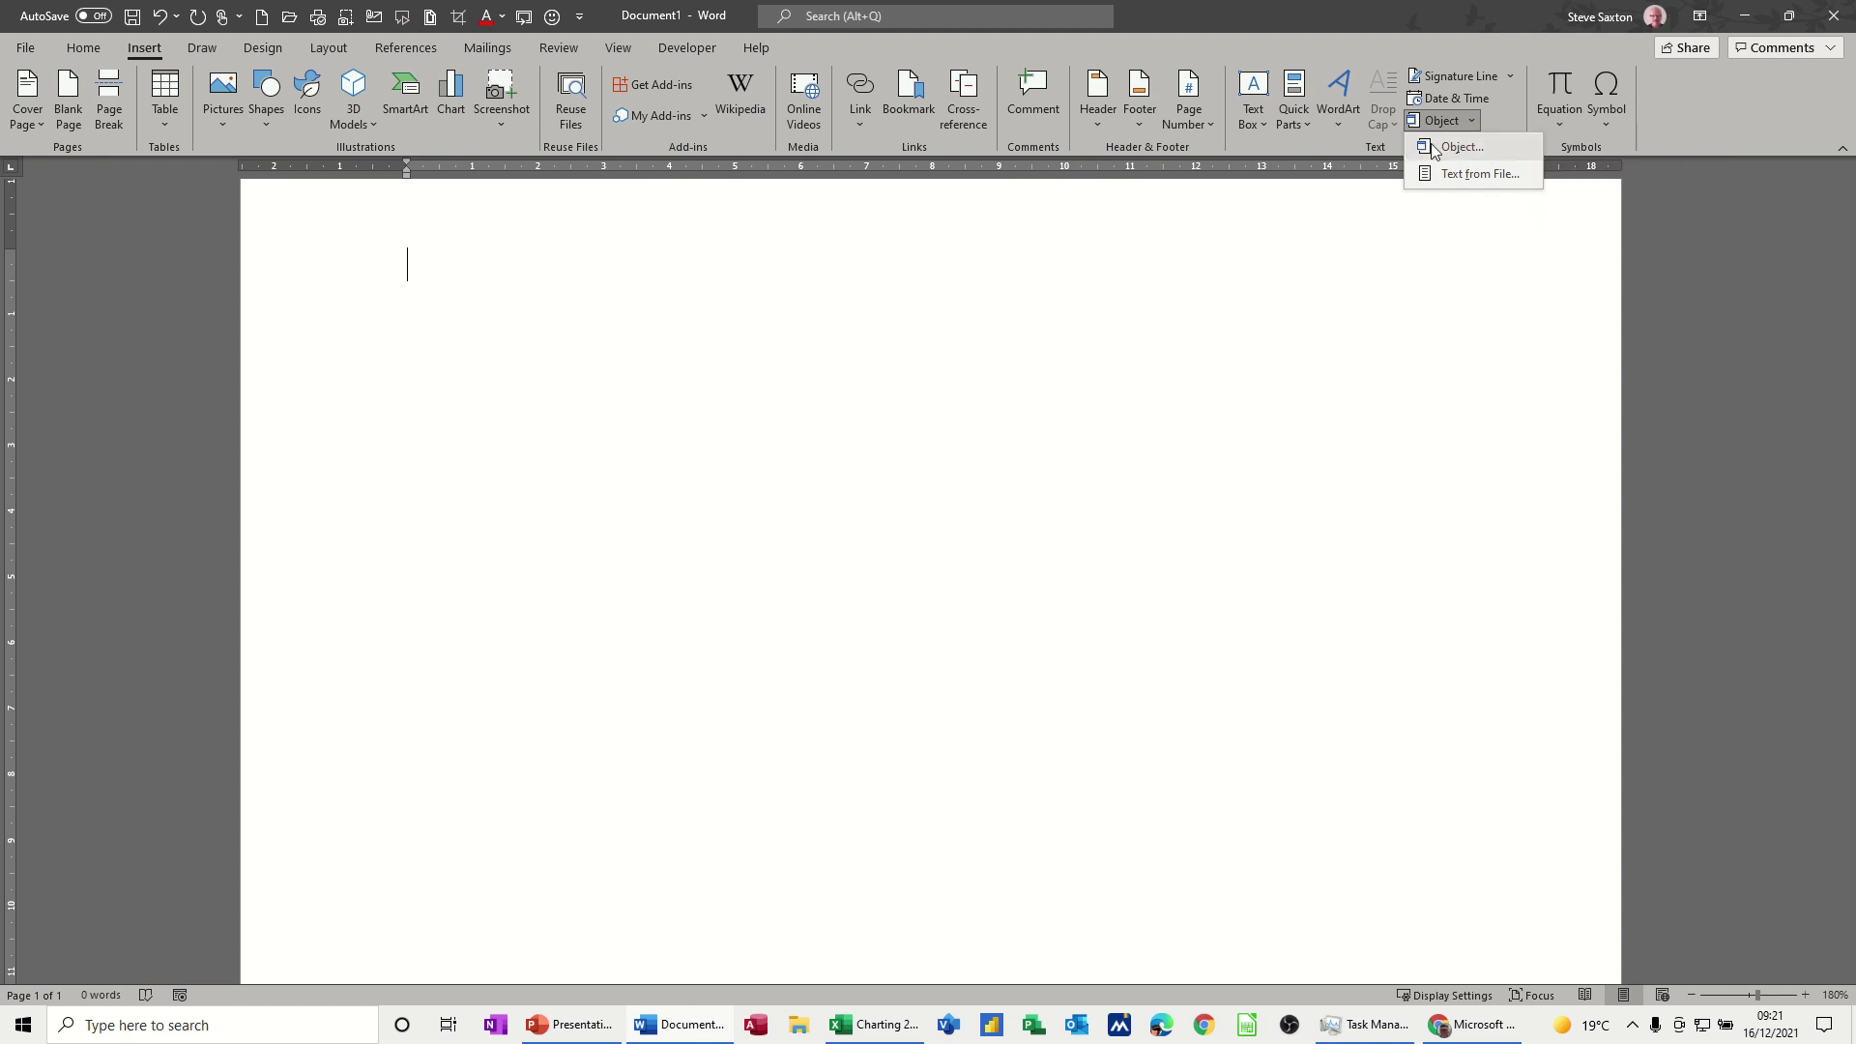
pyautogui.click(1437, 147)
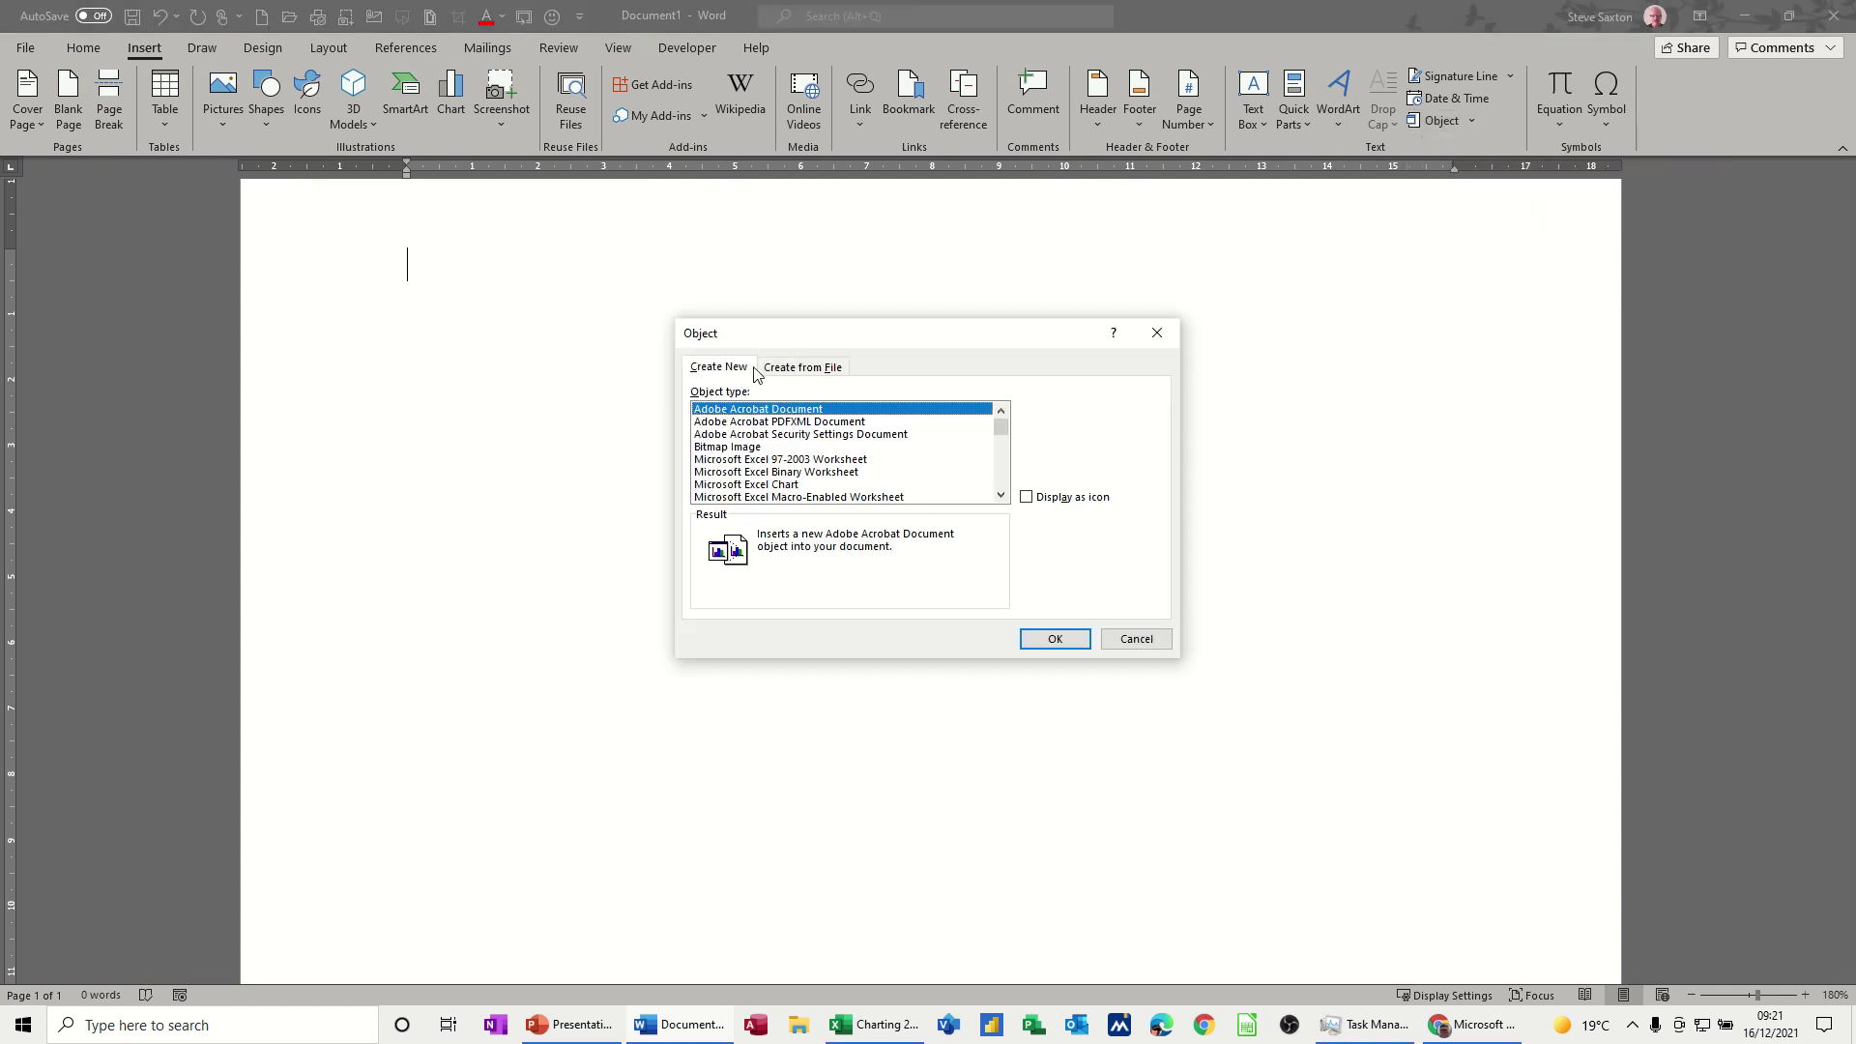
pyautogui.click(785, 374)
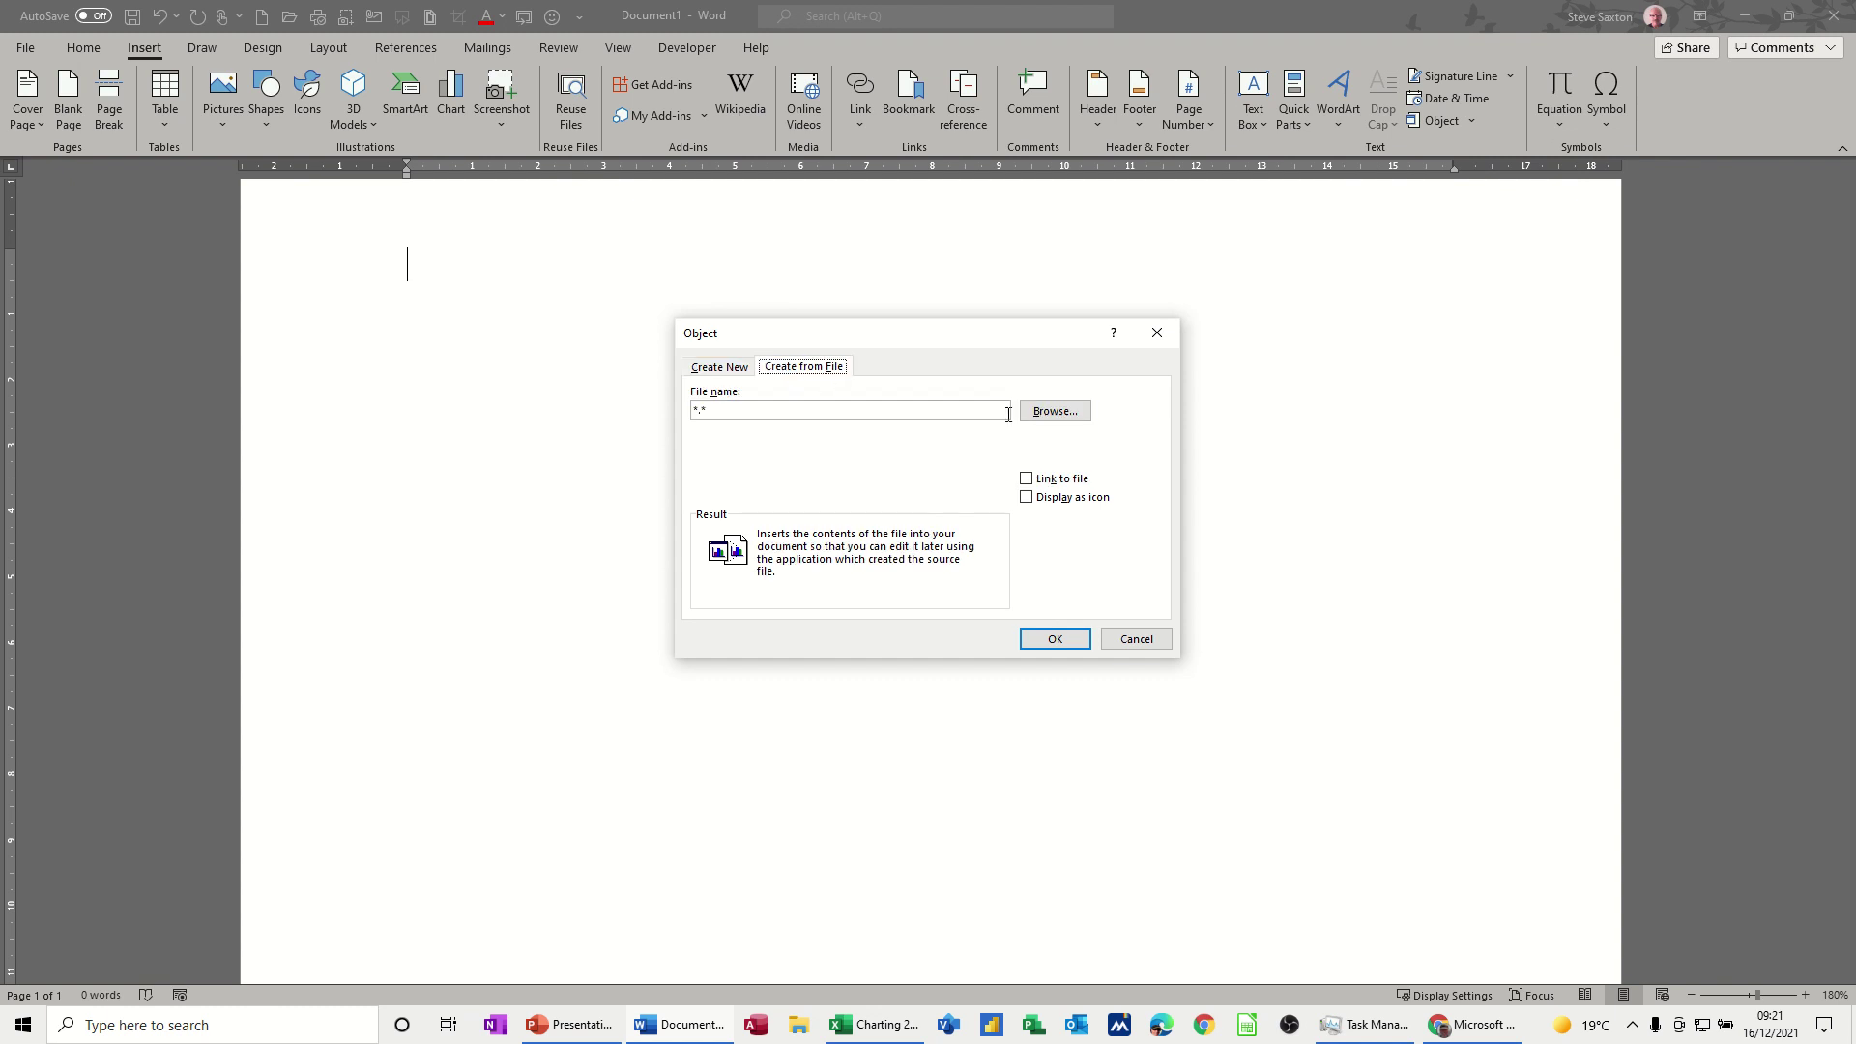
pyautogui.click(1043, 414)
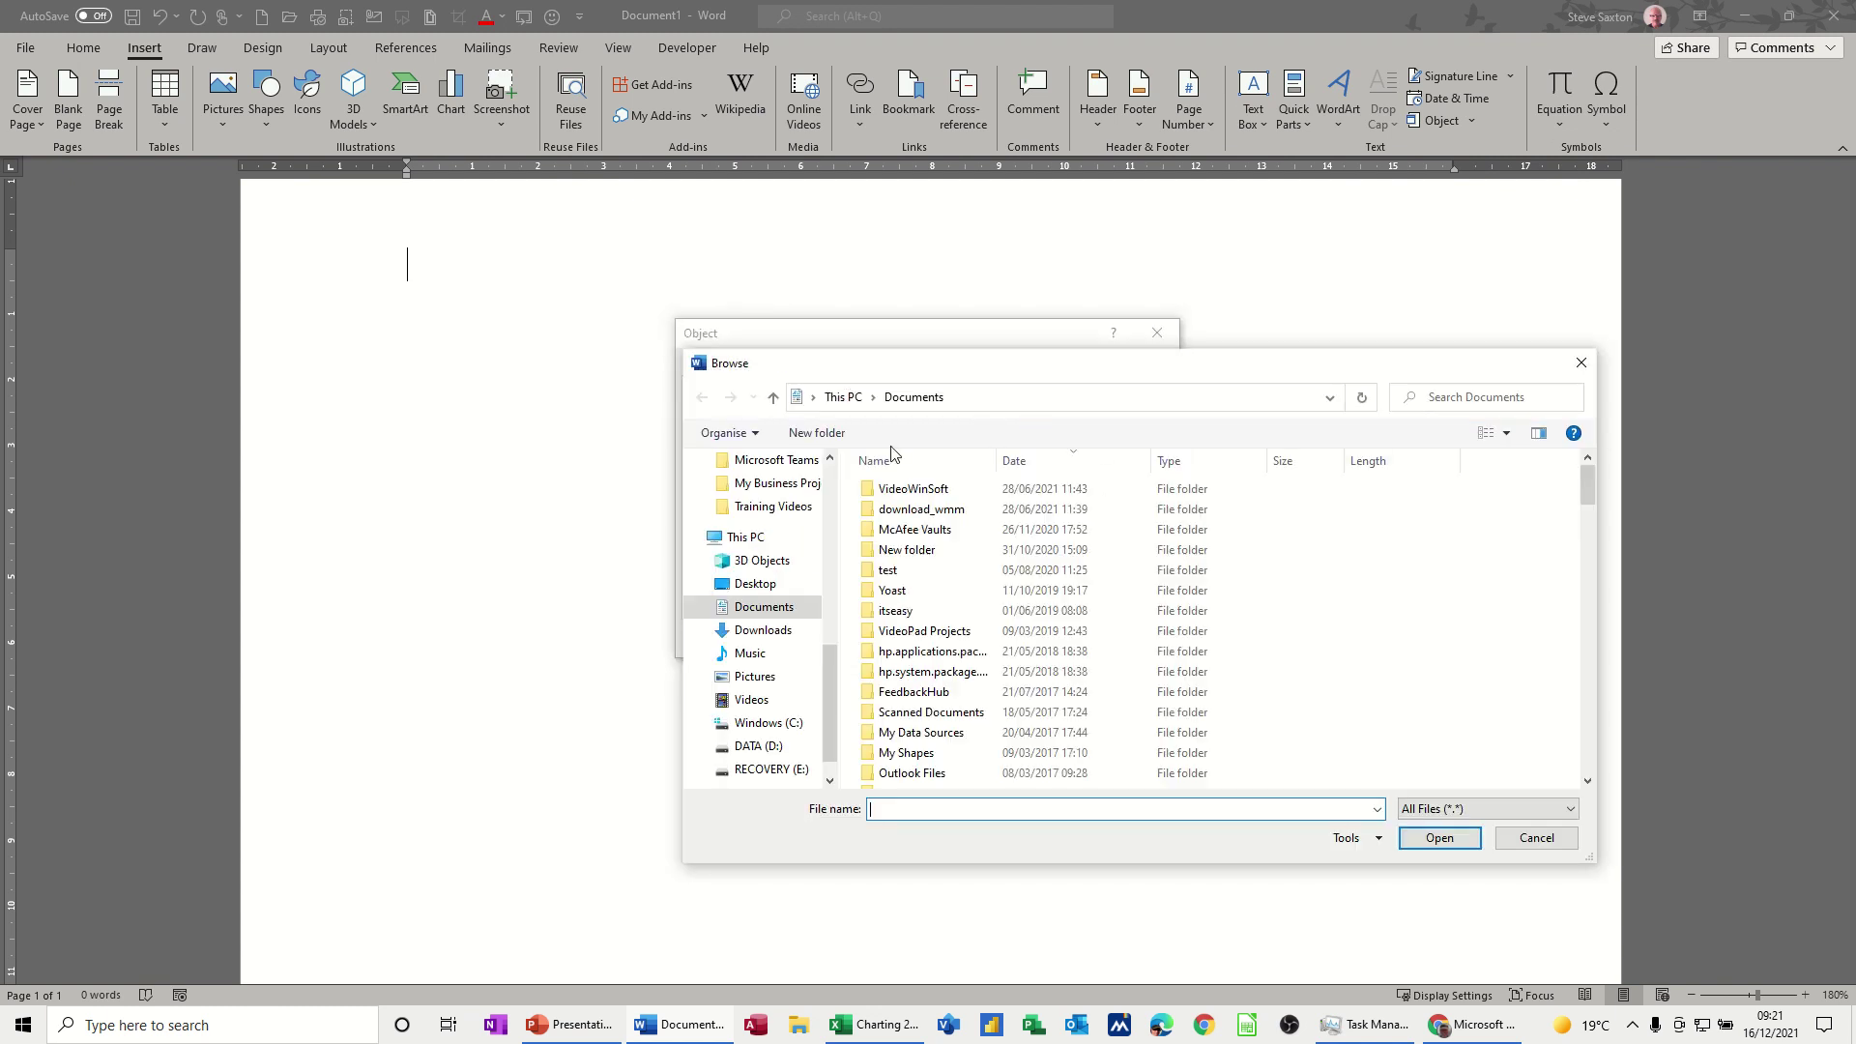
pyautogui.moveTo(833, 675); pyautogui.dragTo(830, 608)
pyautogui.click(747, 561)
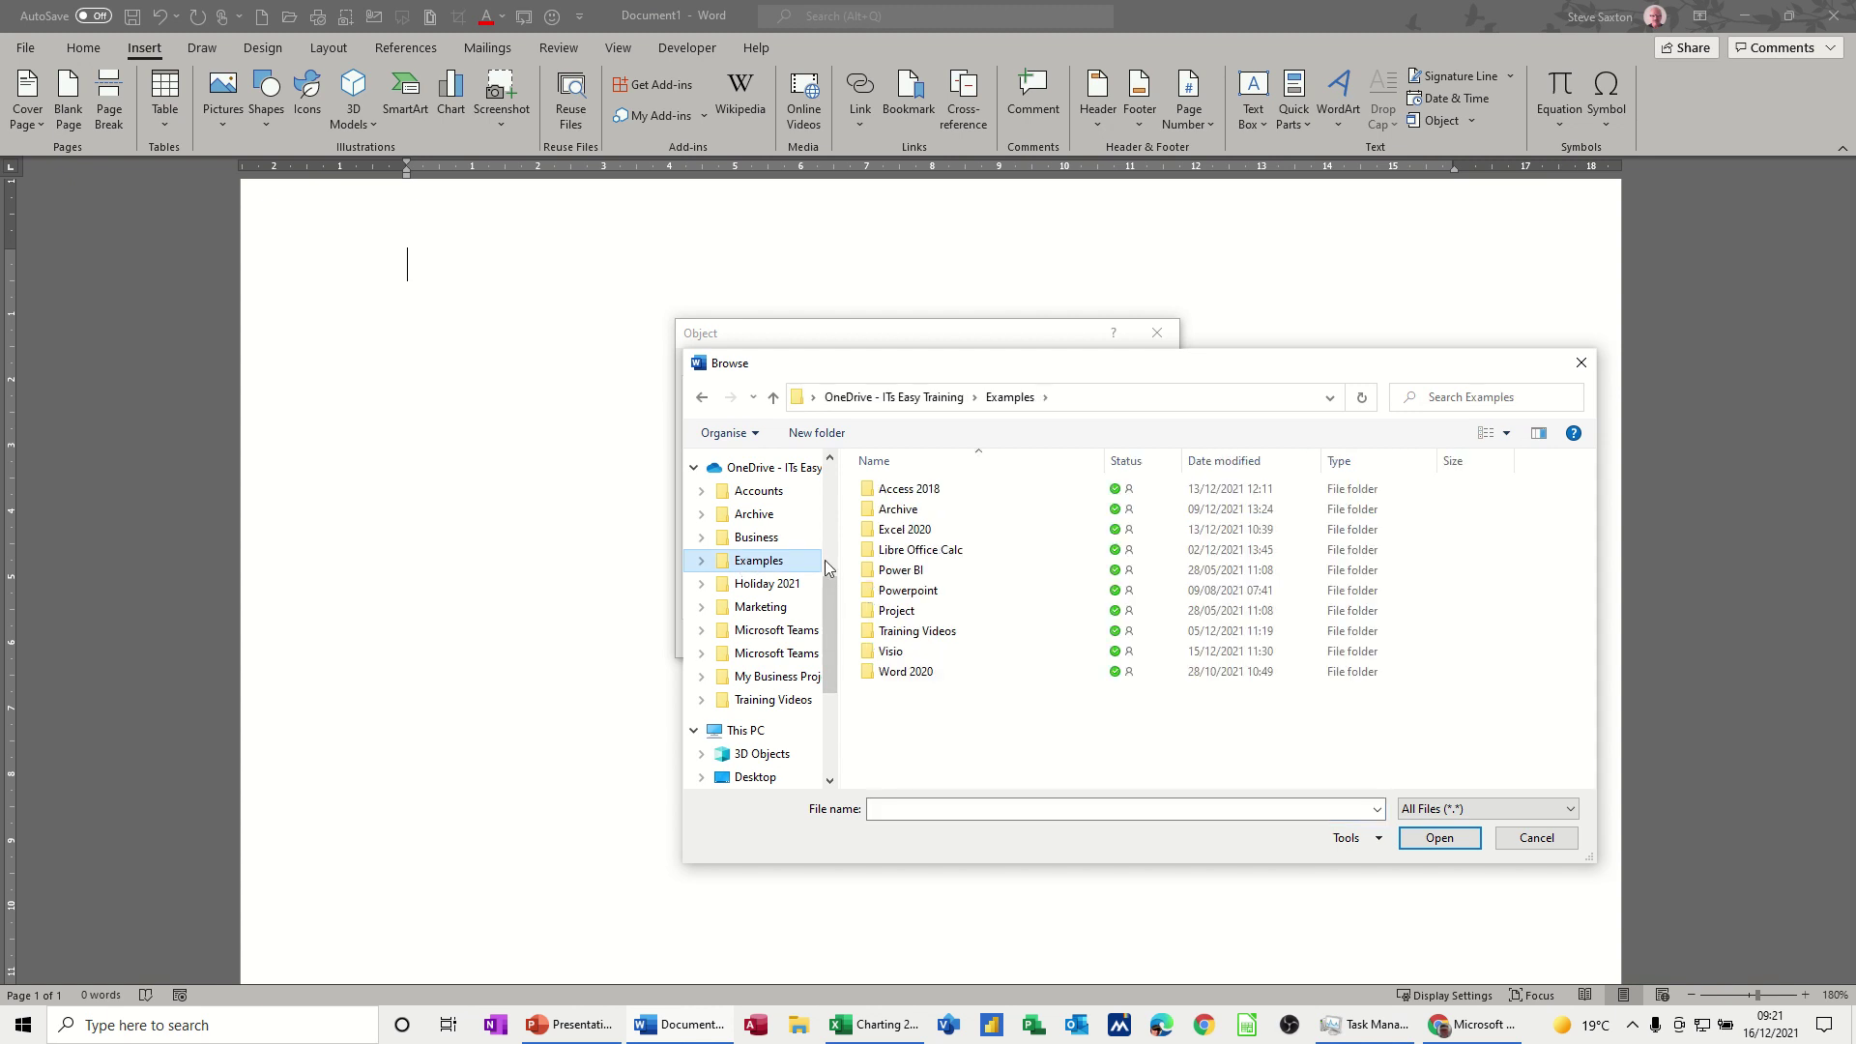
pyautogui.doubleClick(901, 671)
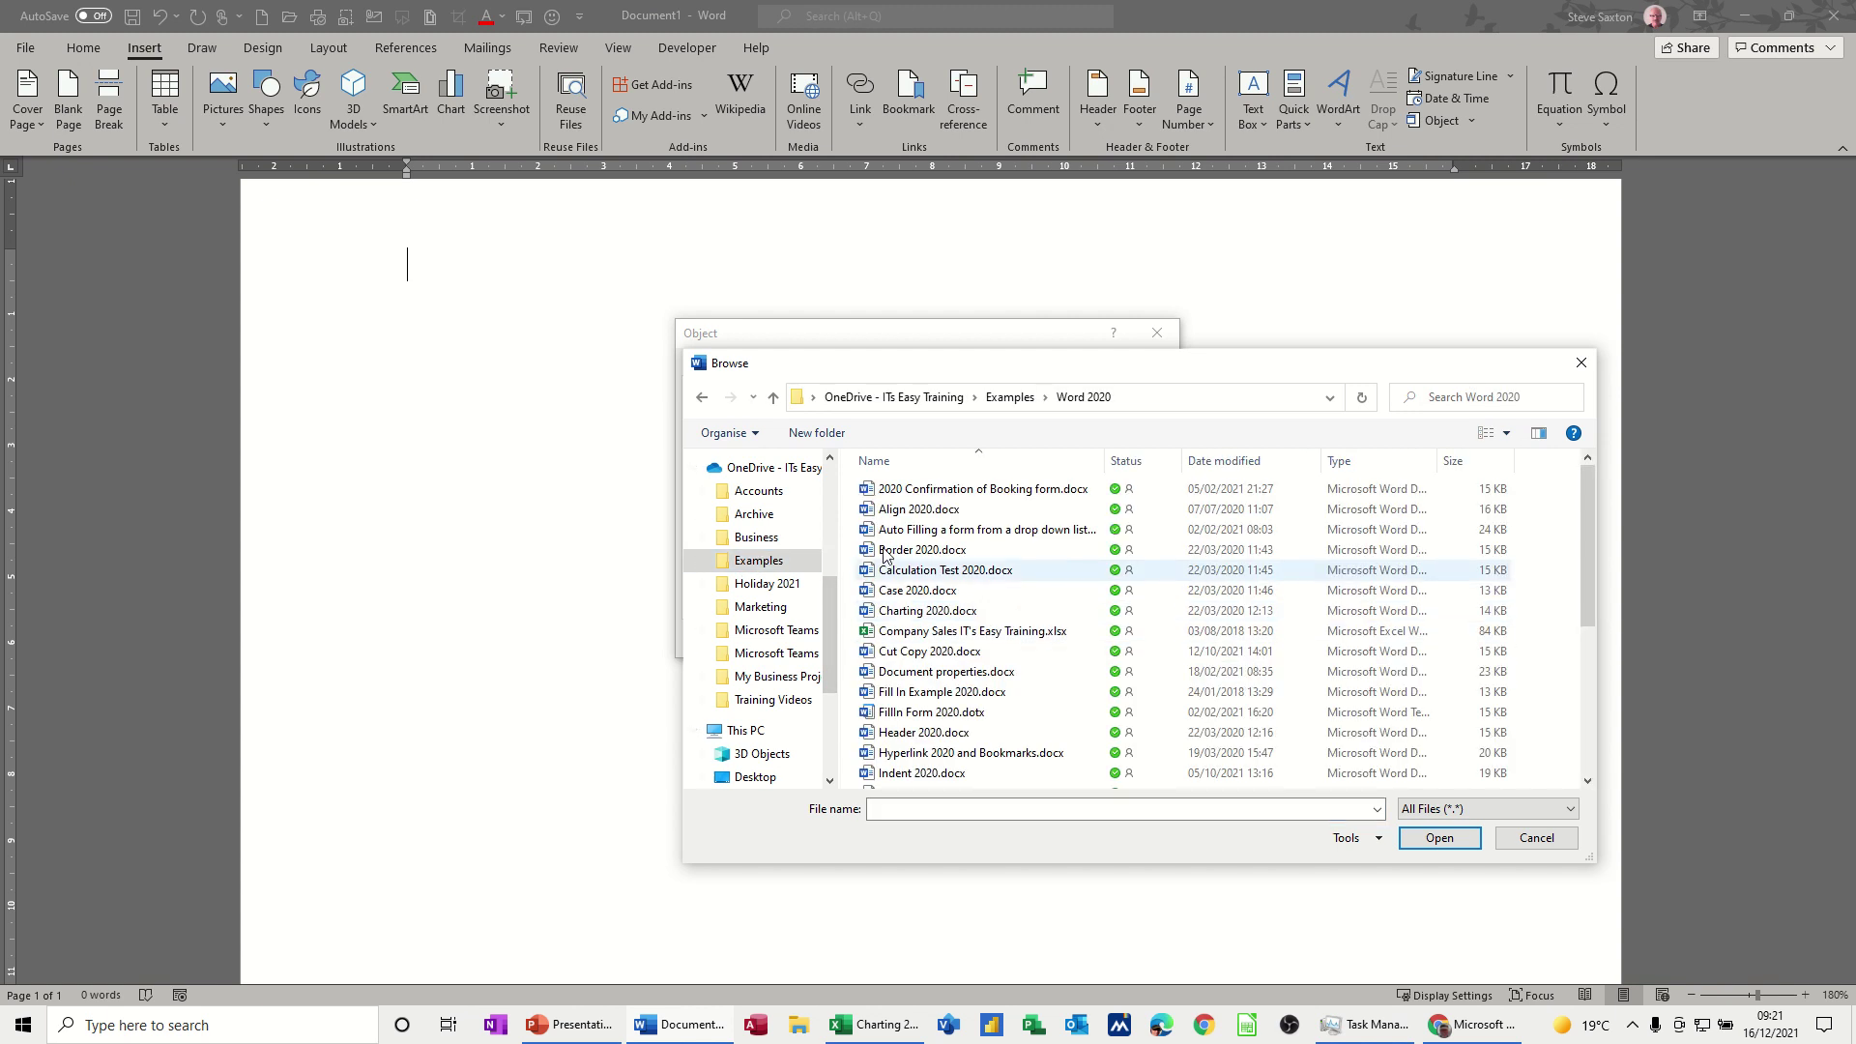
# - Insert Align 2020.docx as an unlinked large Word icon captioned with its file name
pyautogui.doubleClick(877, 511)
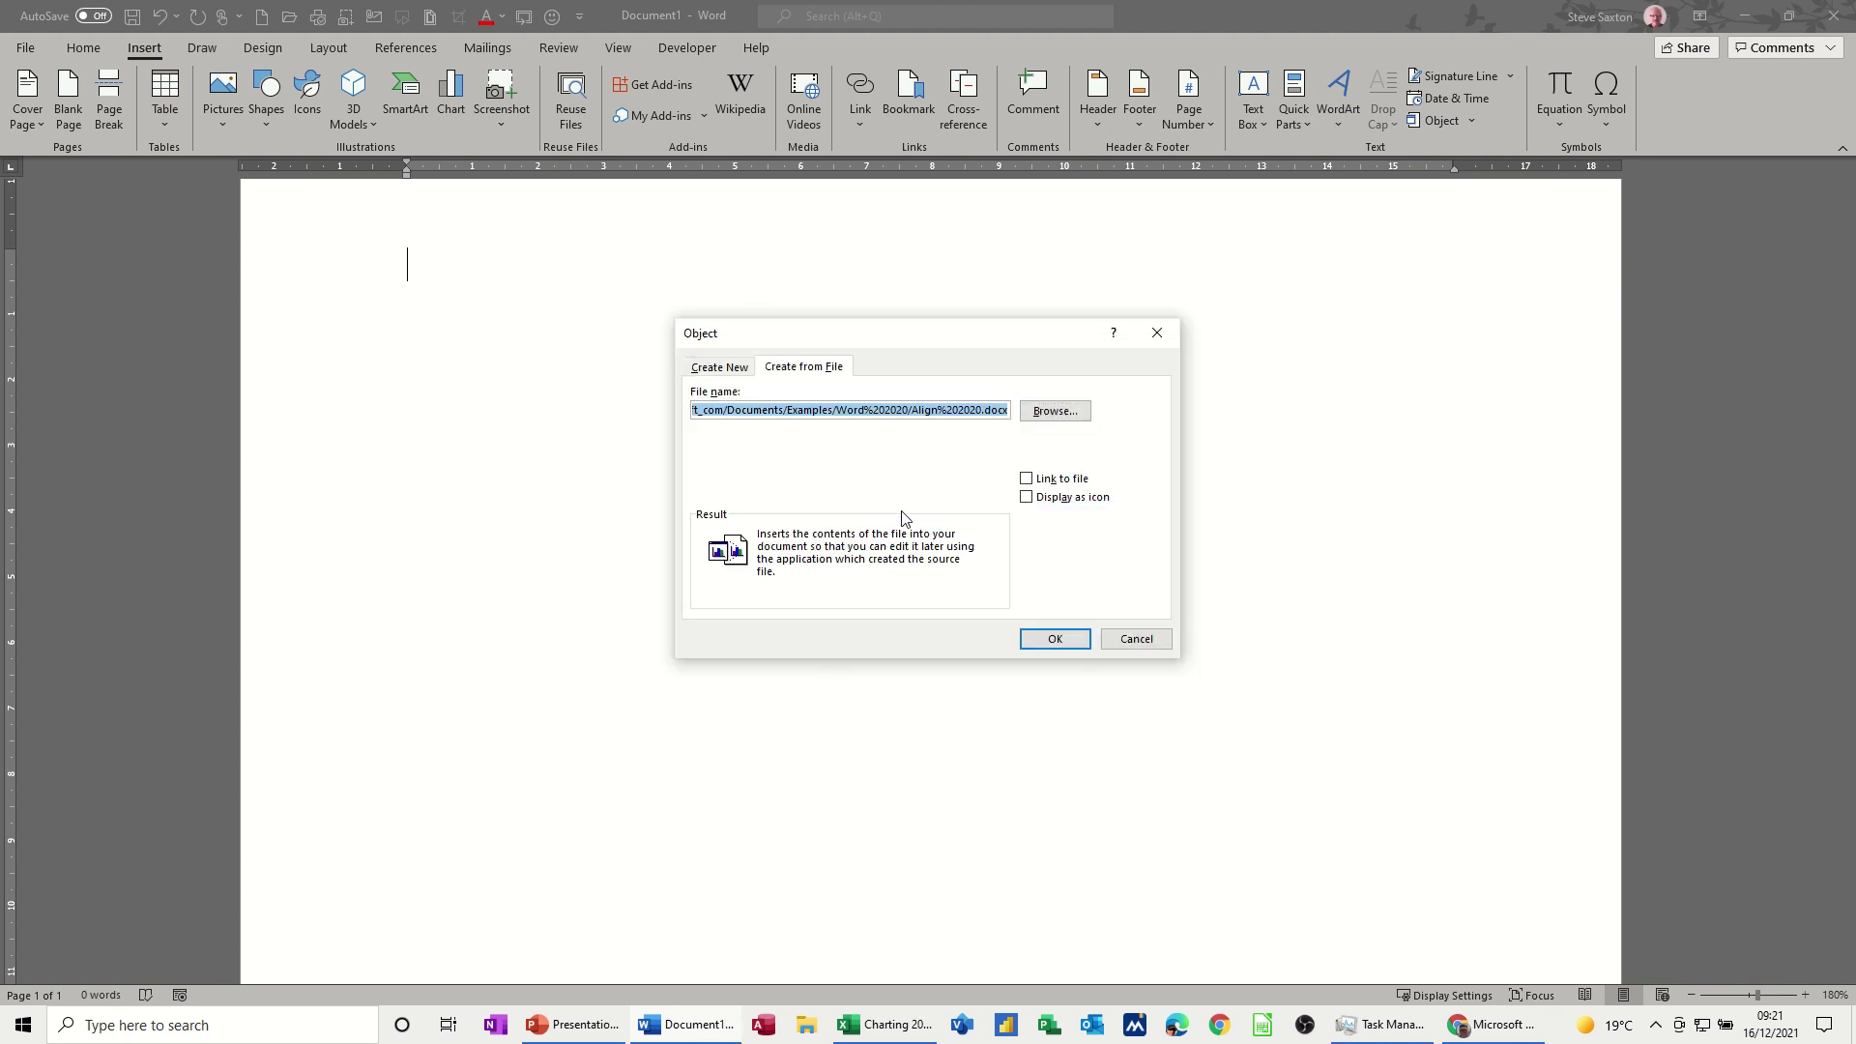
pyautogui.click(1029, 499)
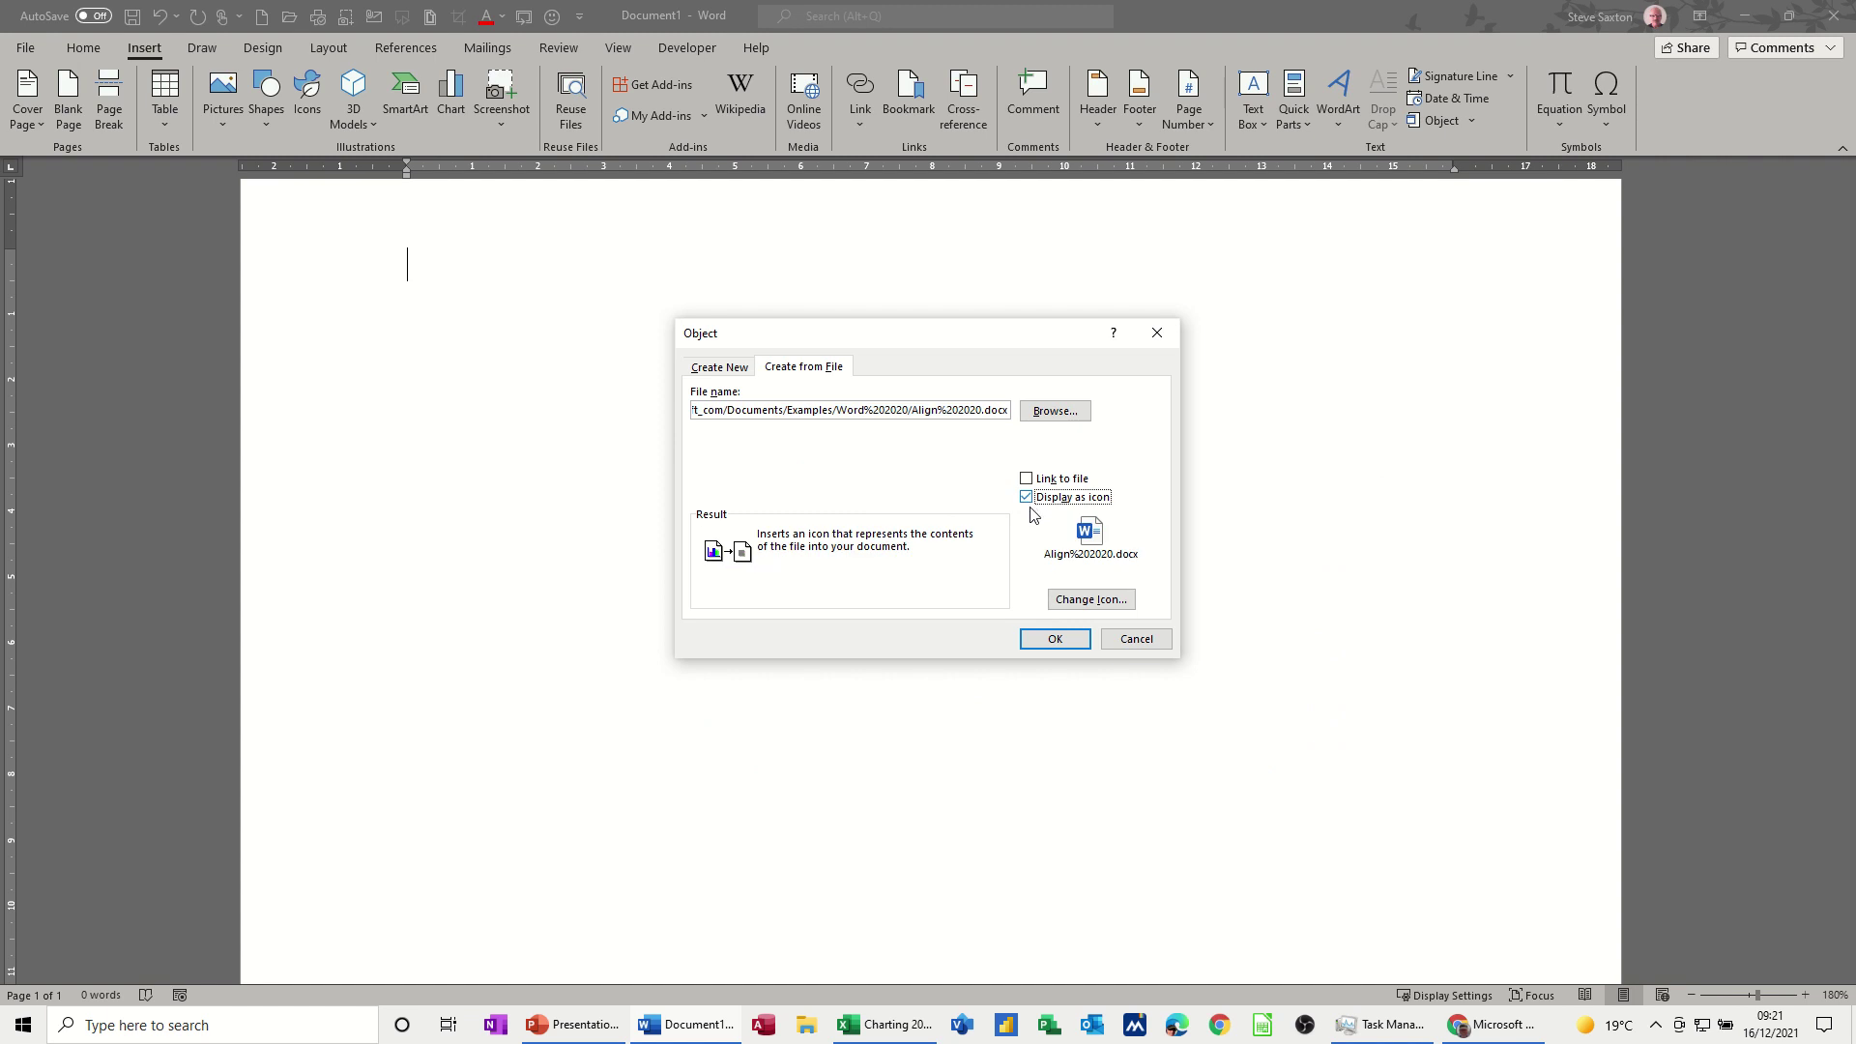
pyautogui.click(1080, 601)
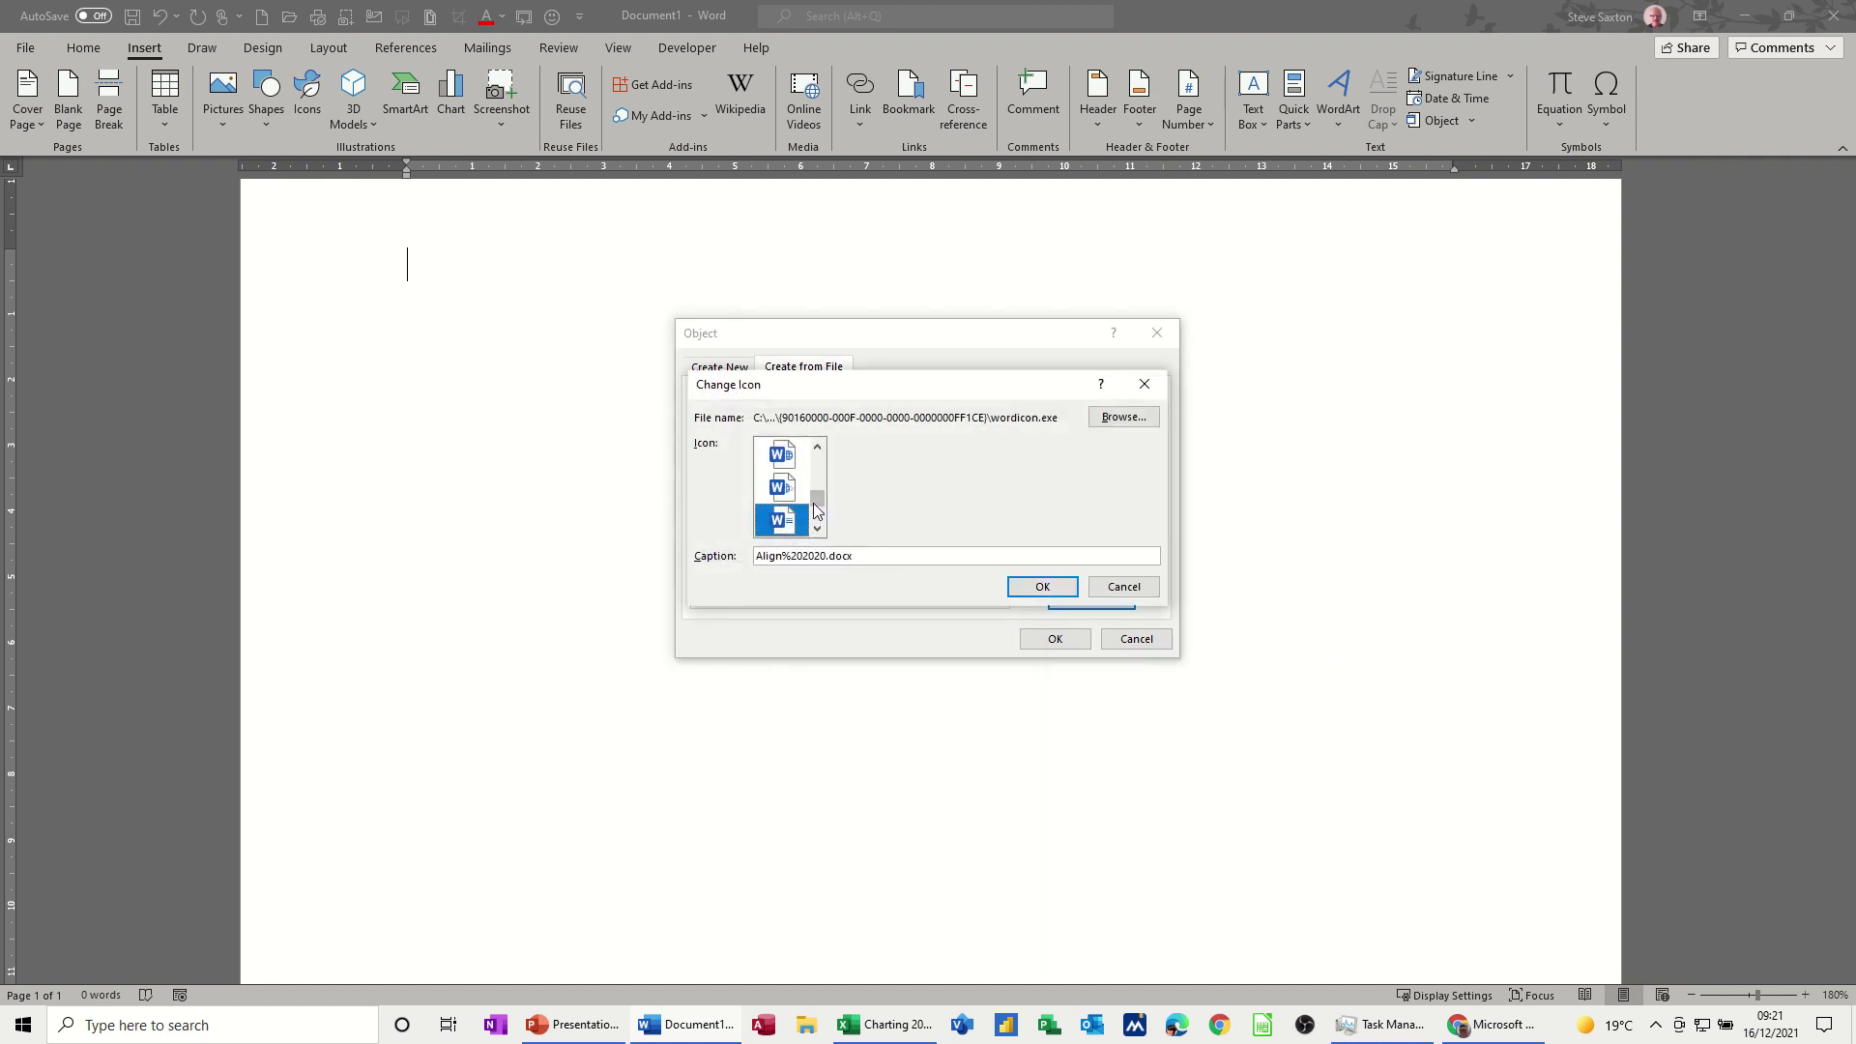
pyautogui.moveTo(818, 506); pyautogui.dragTo(818, 460)
pyautogui.click(799, 459)
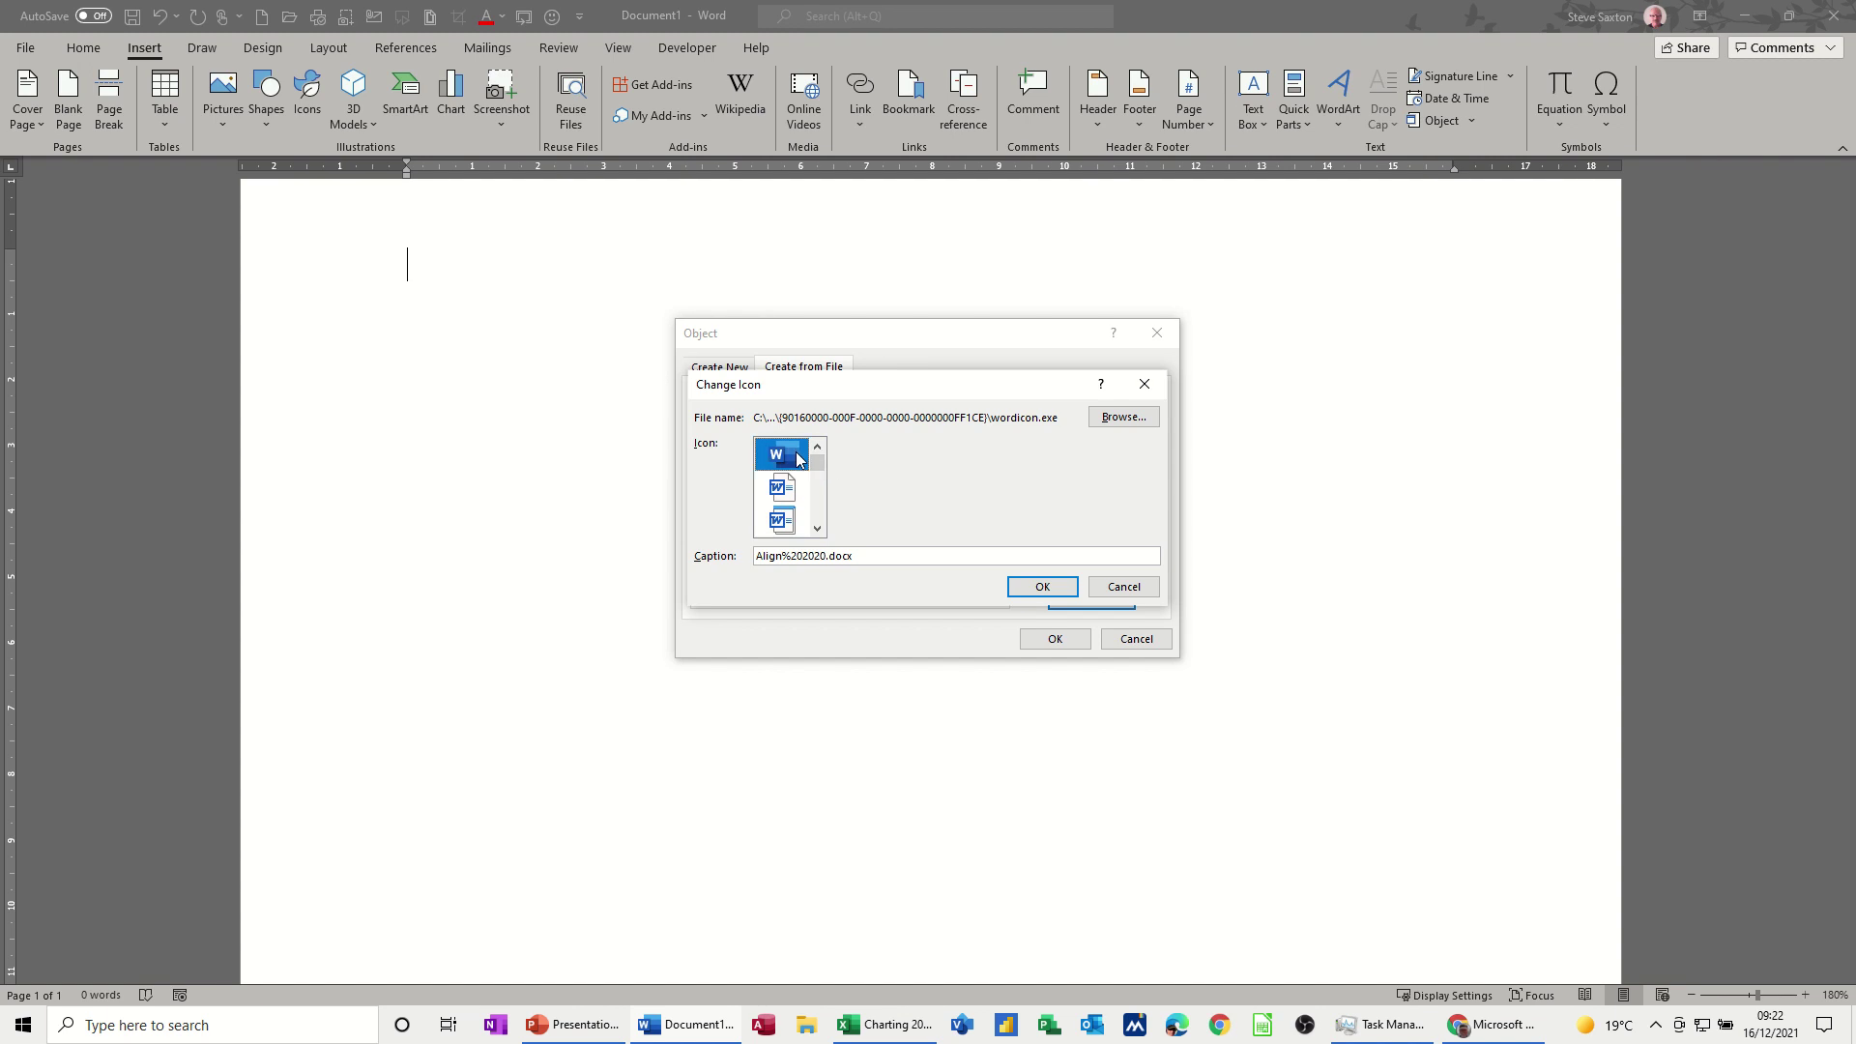
pyautogui.click(1031, 587)
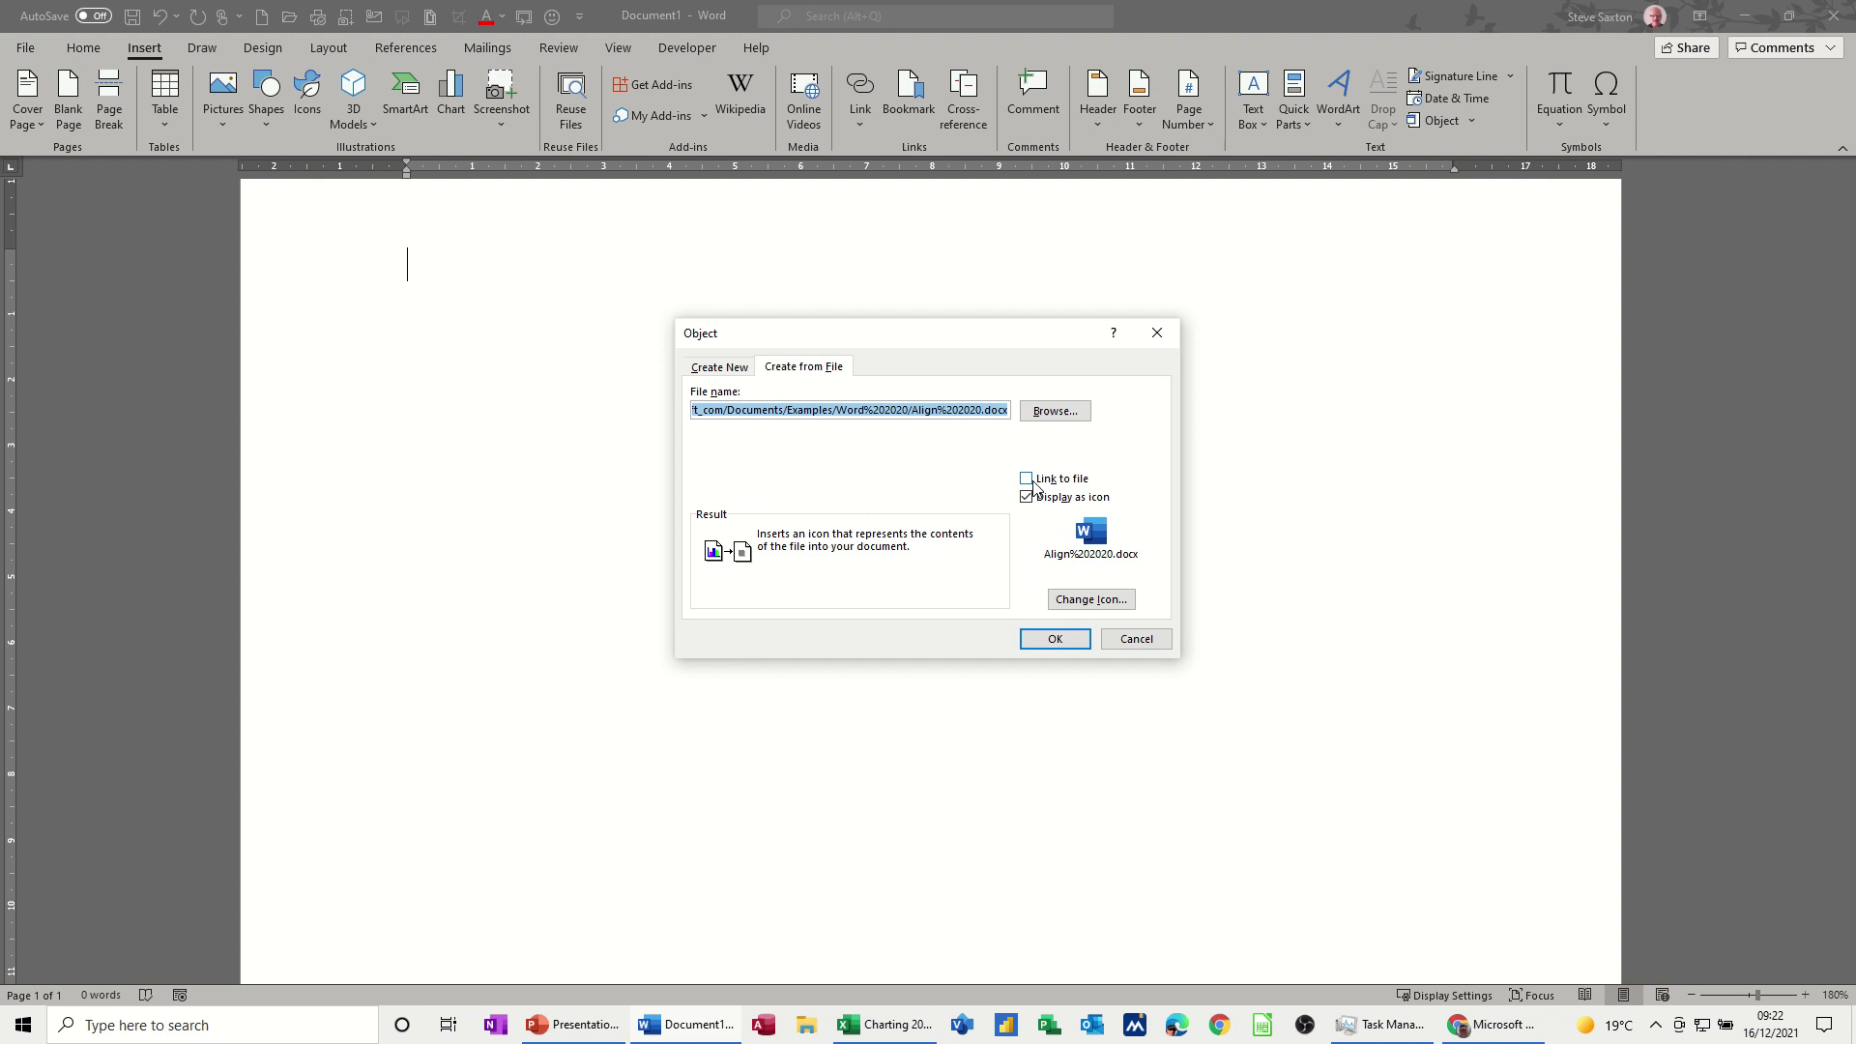
pyautogui.click(1031, 484)
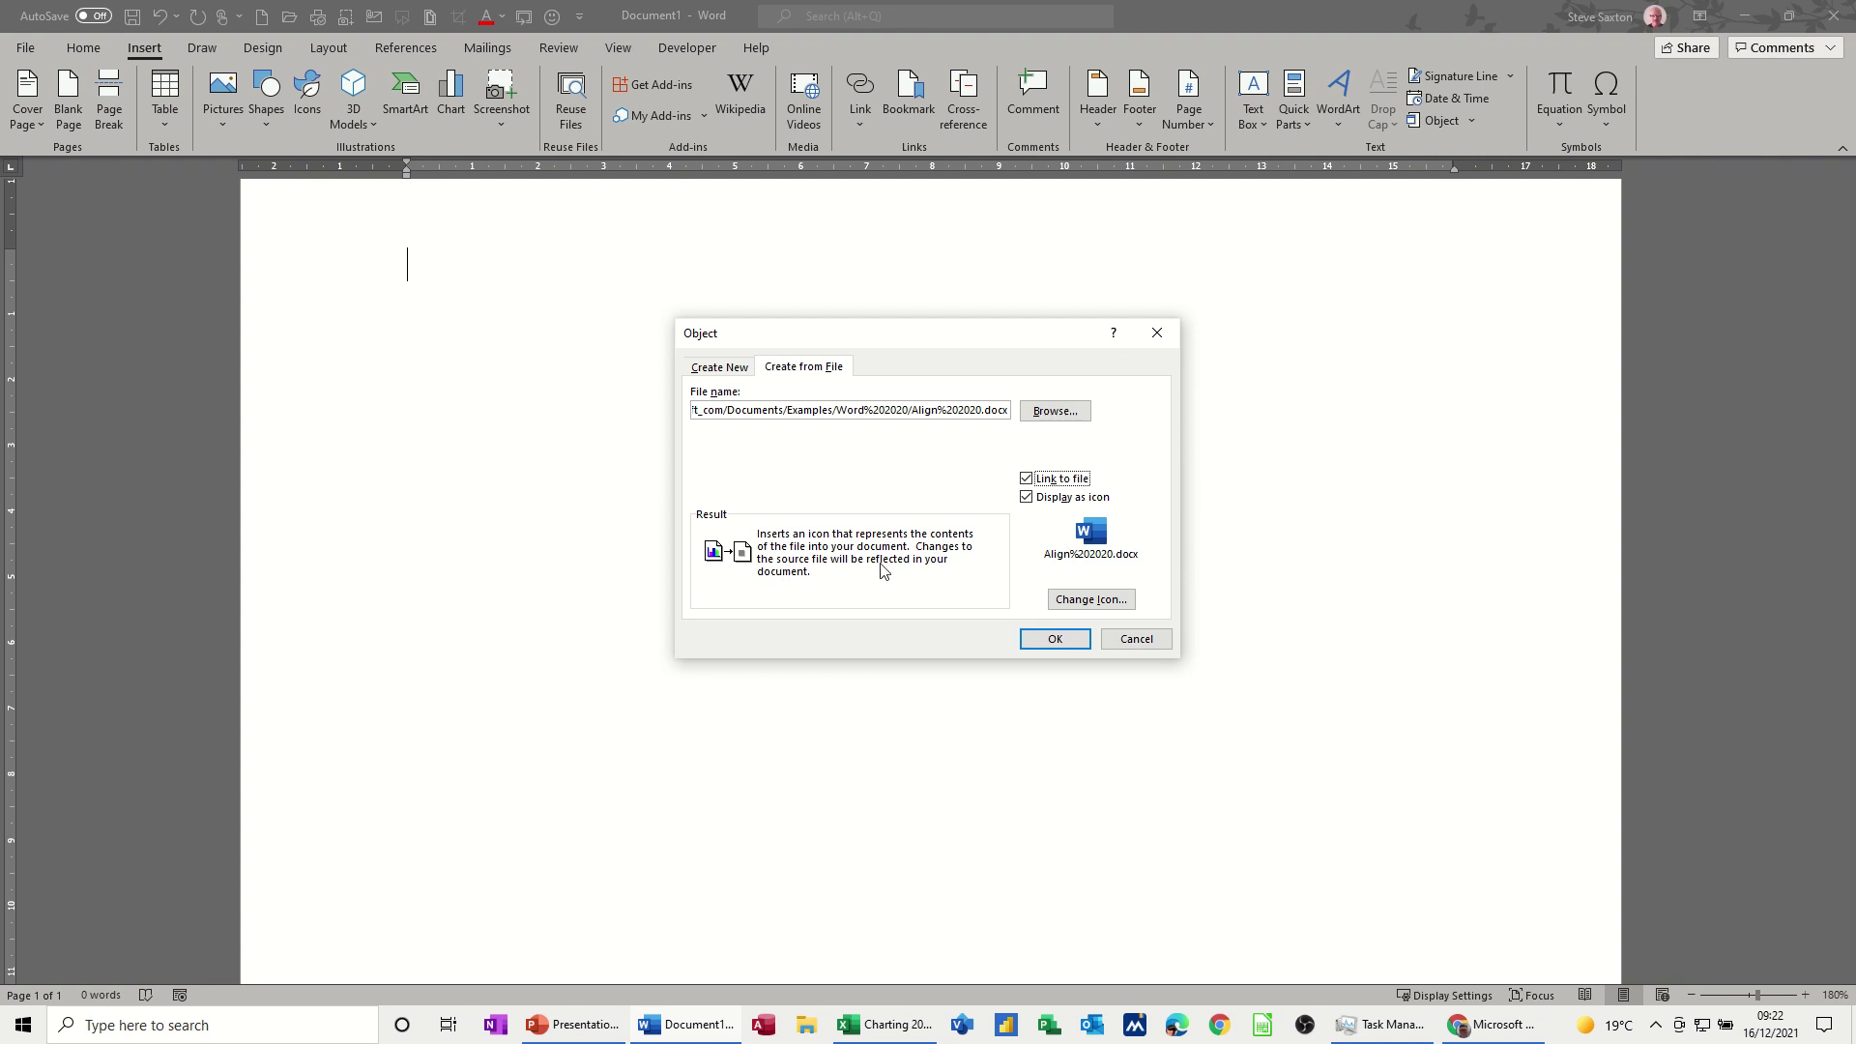
pyautogui.click(1027, 479)
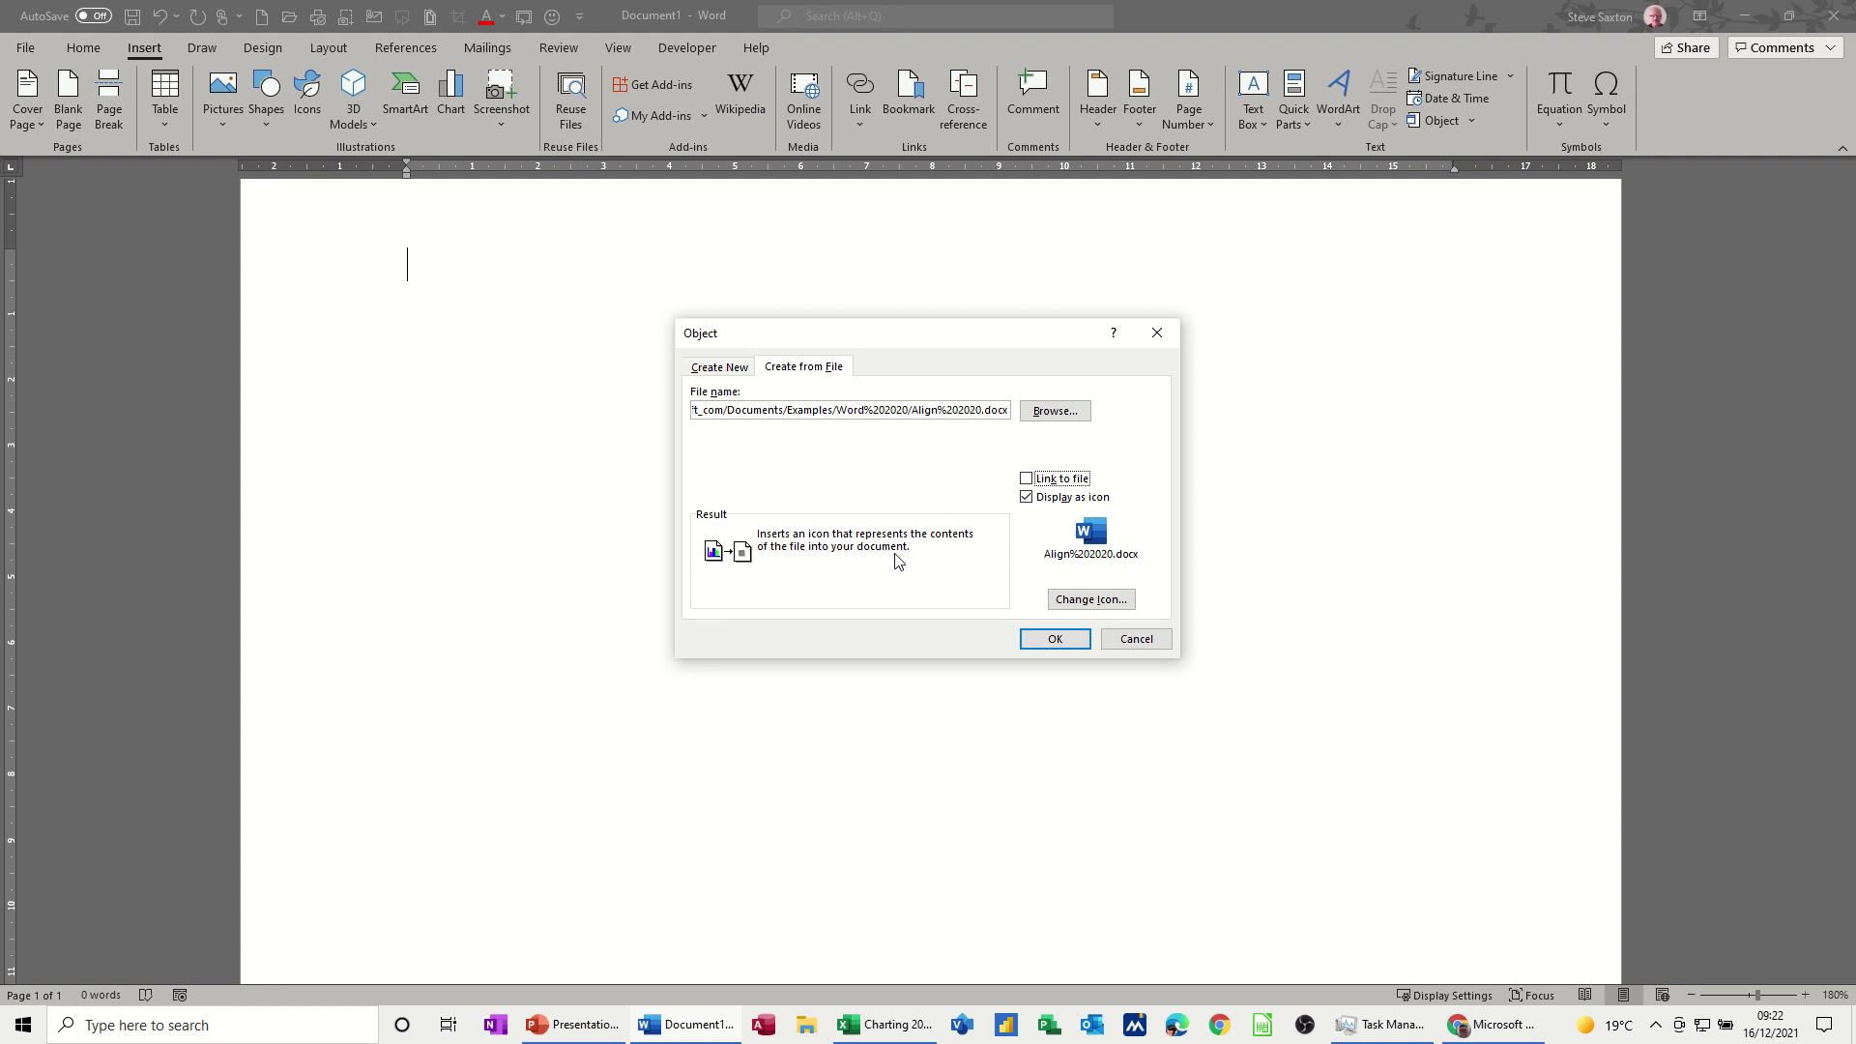
pyautogui.click(1054, 639)
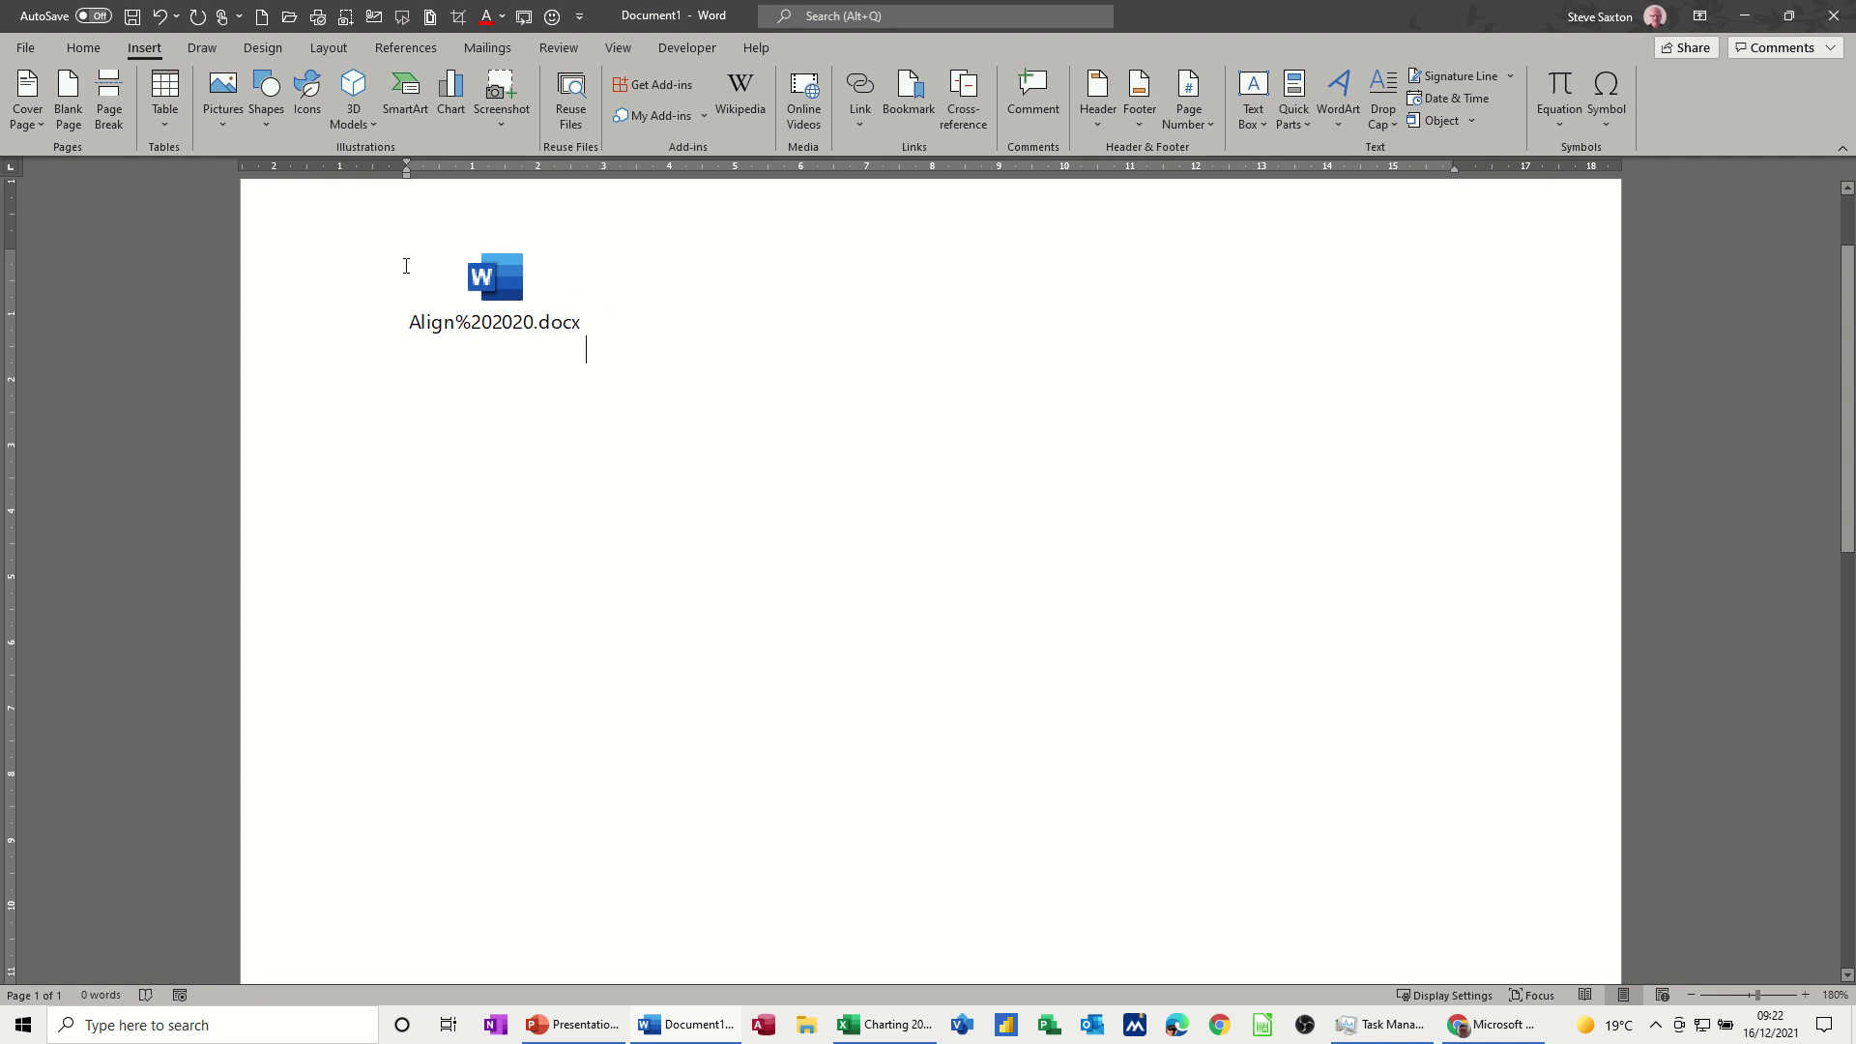
# - Open the embedded Align document to check its MICROSOFT text, close it, and add a line below
pyautogui.doubleClick(488, 277)
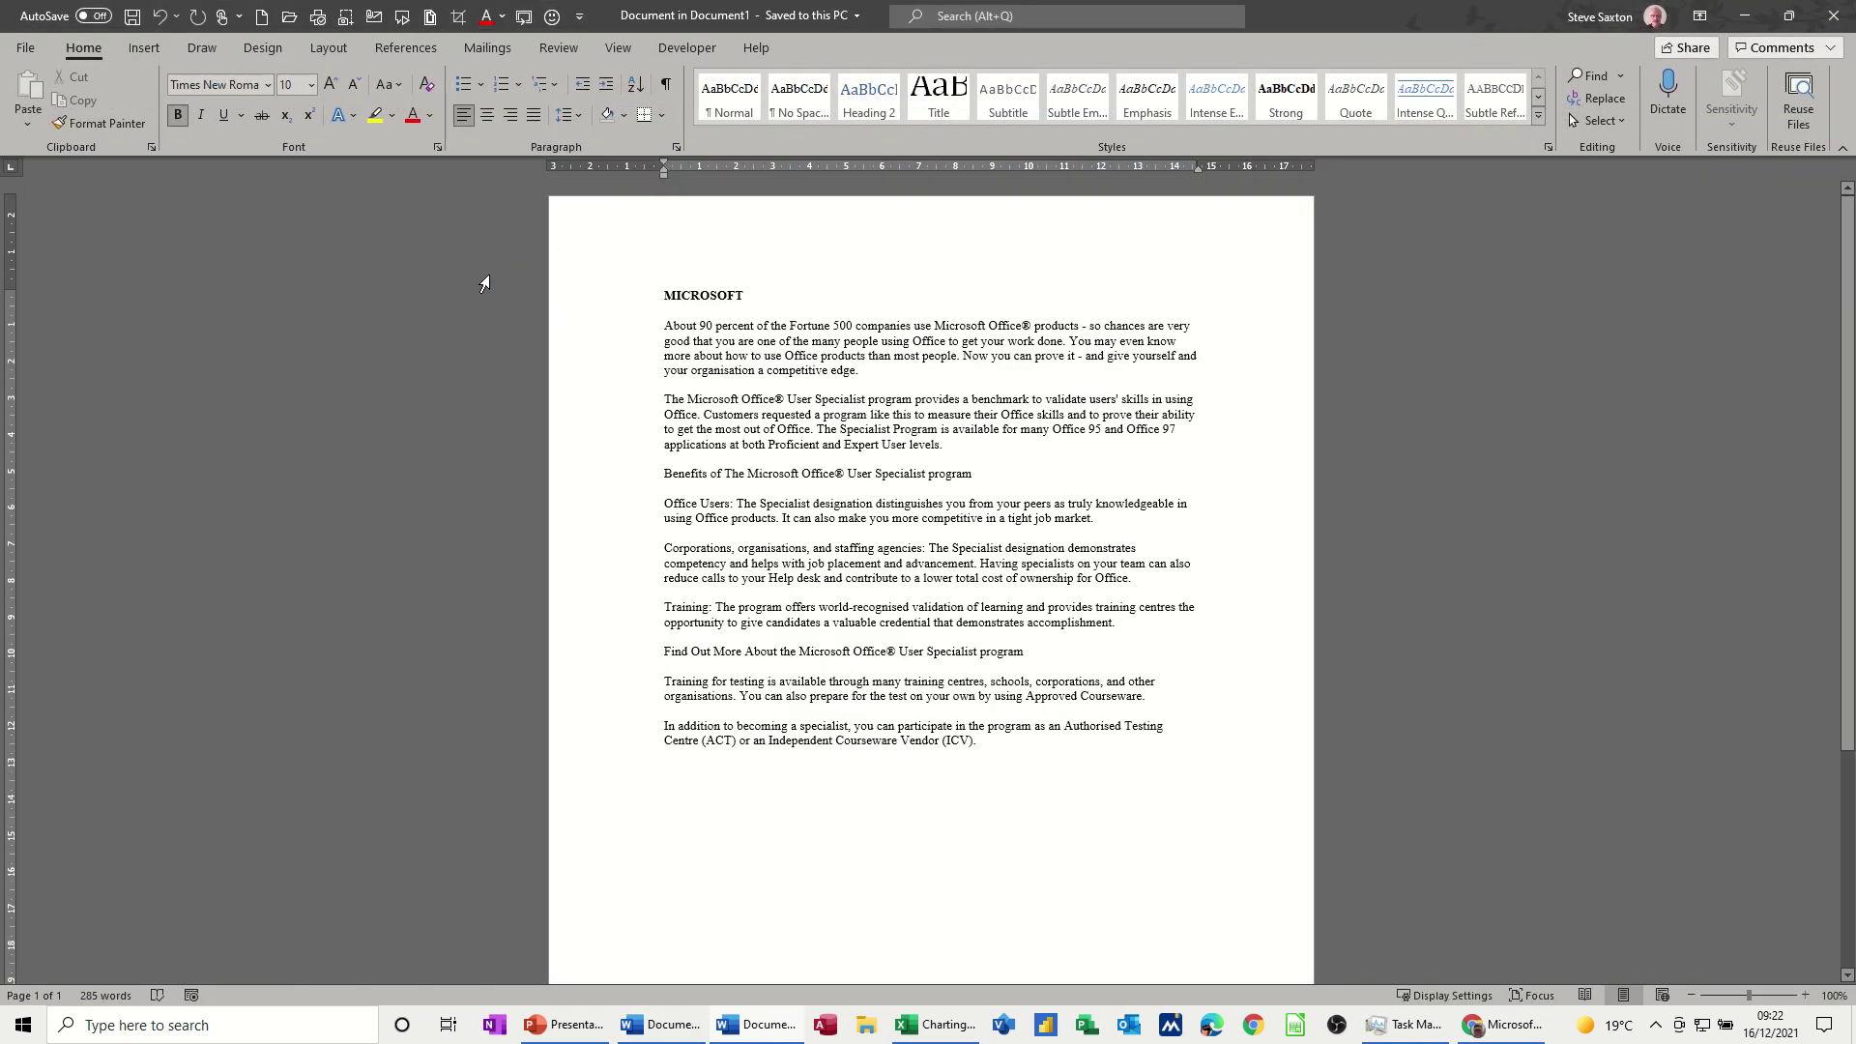
pyautogui.hotkey('alt', 'F4')
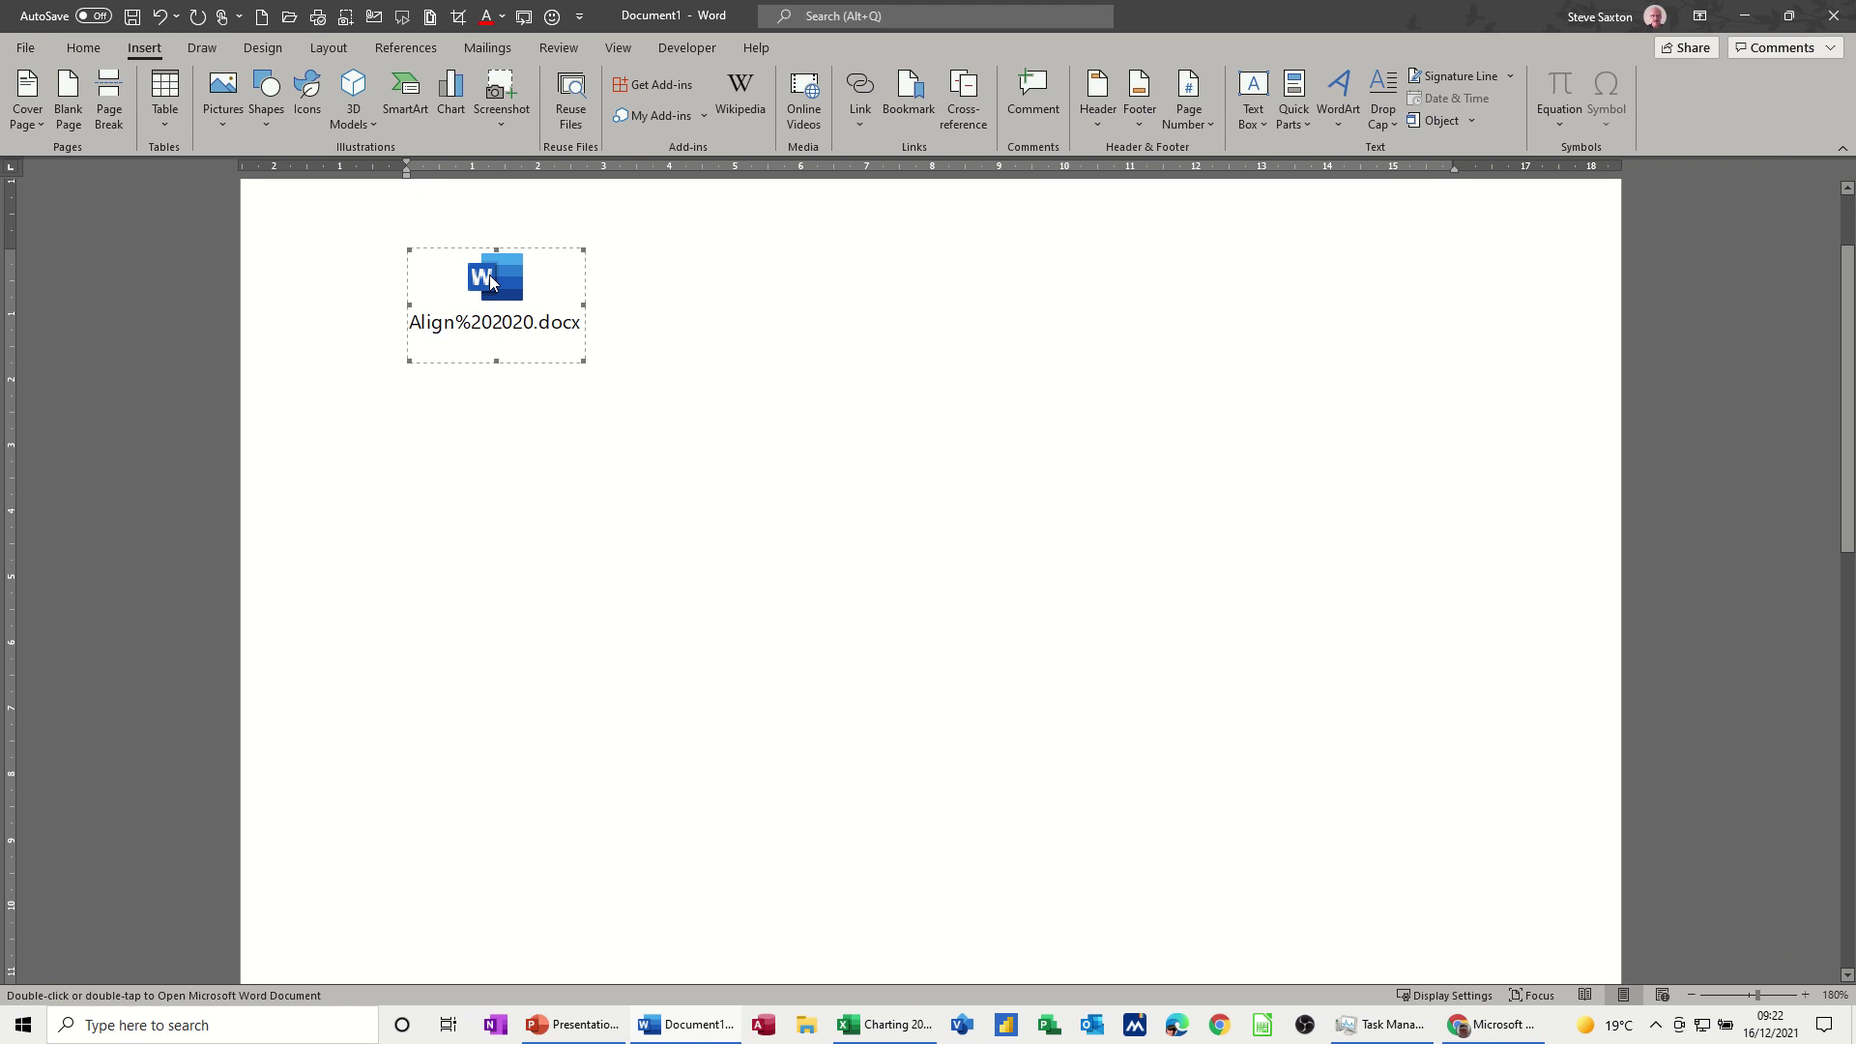
pyautogui.click(715, 357)
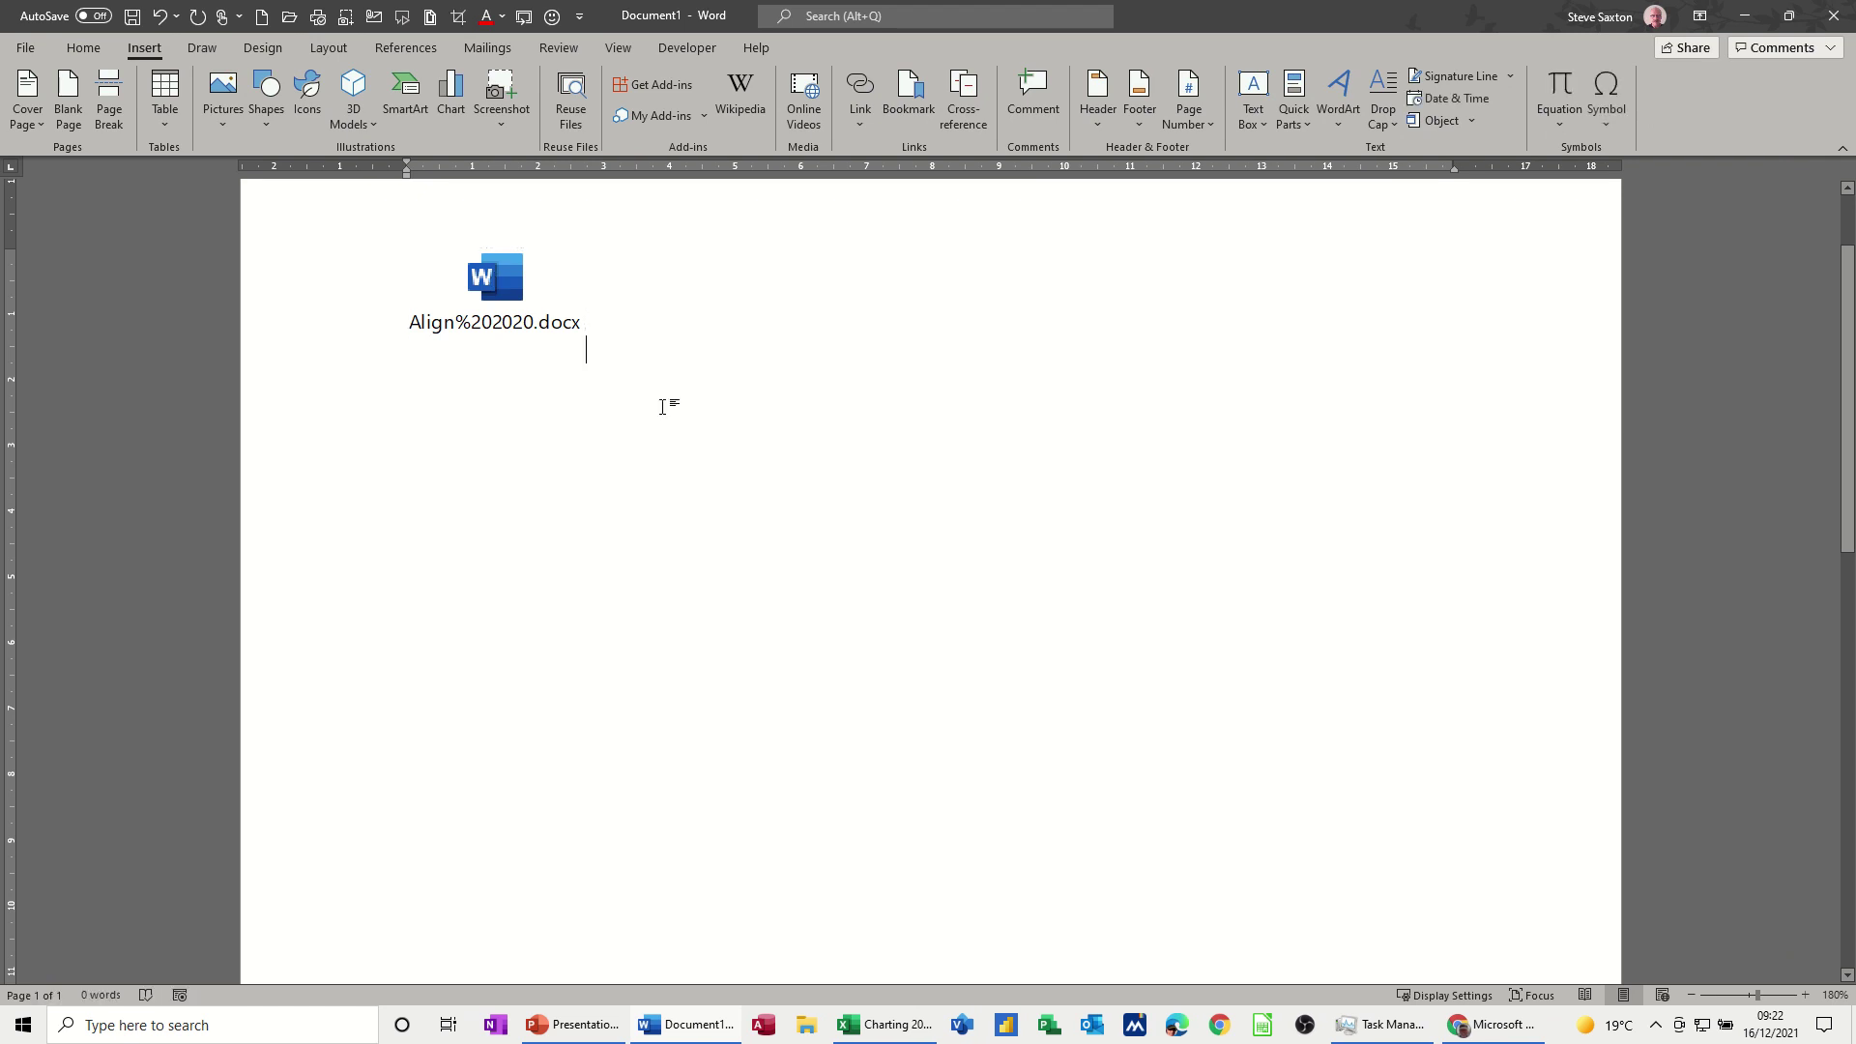
pyautogui.press('Return')
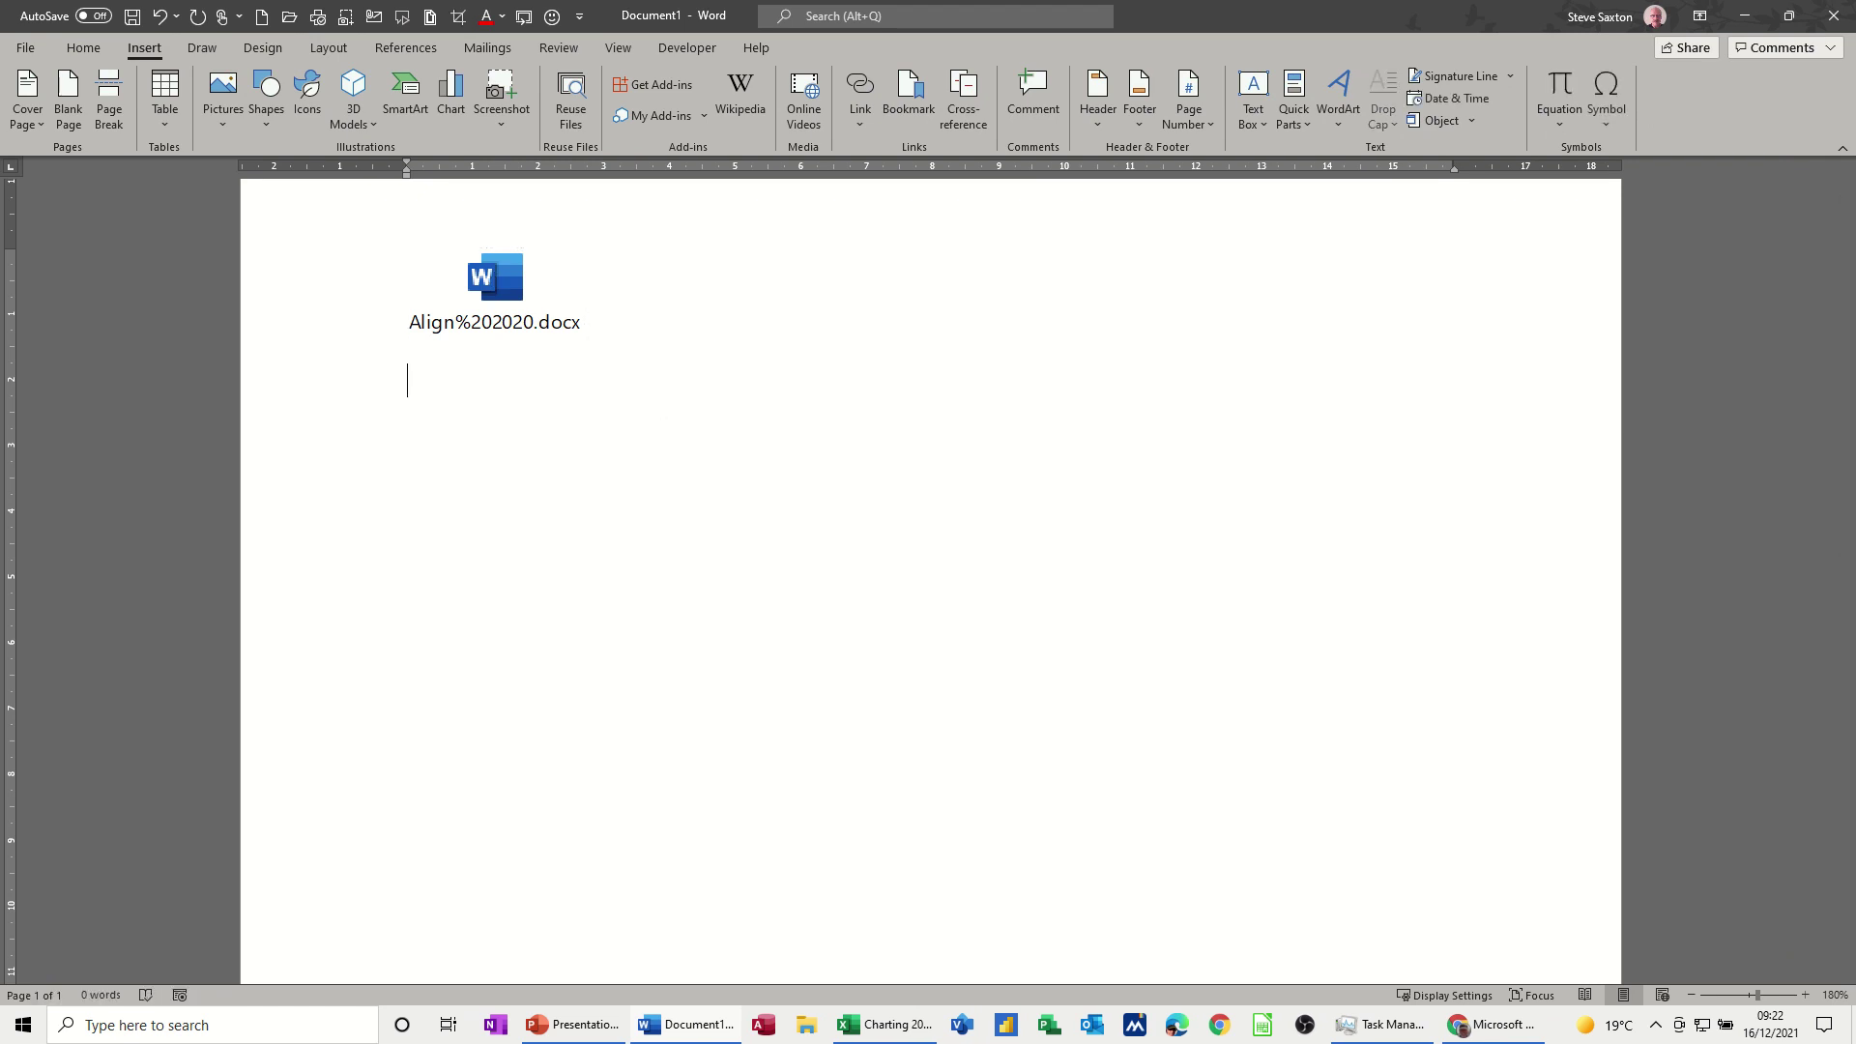
# - Set up Create from File with Charting 2020.xlsx from Excel 2020, shown as an icon and linked
pyautogui.click(1471, 121)
pyautogui.click(1468, 147)
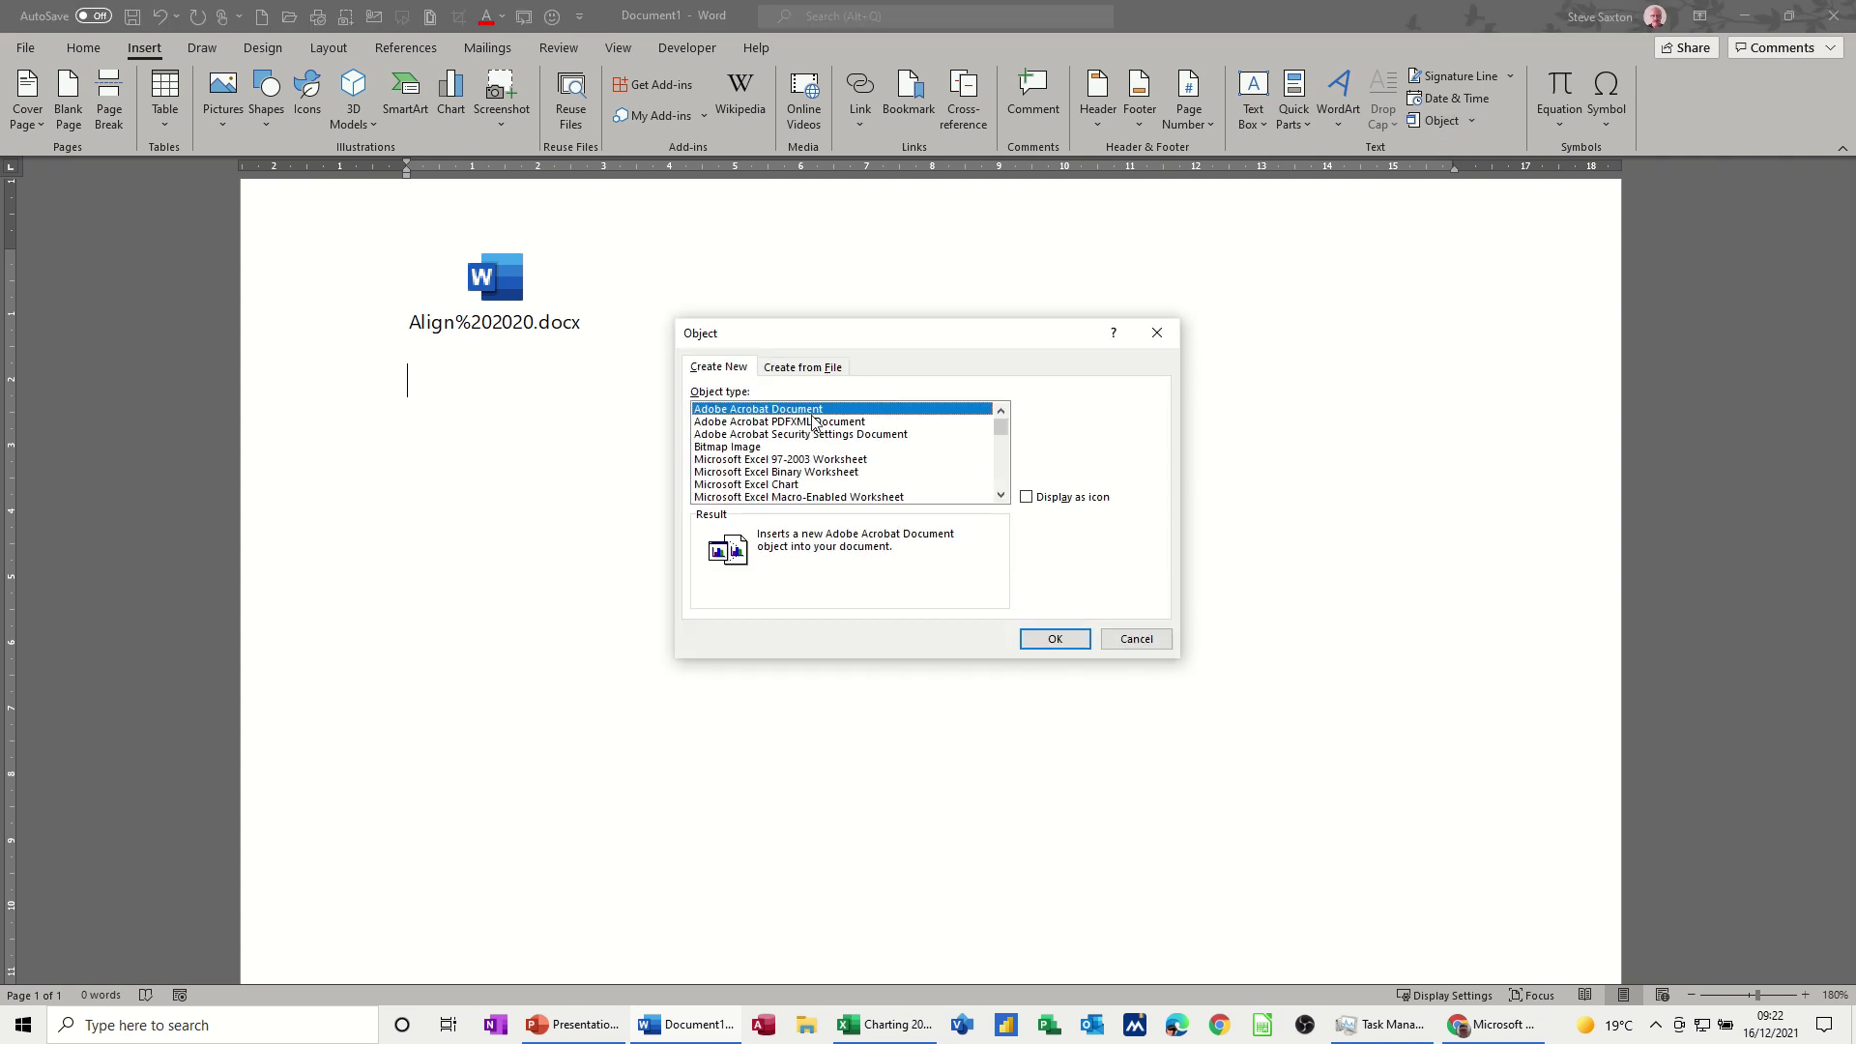
pyautogui.click(802, 367)
pyautogui.click(1055, 412)
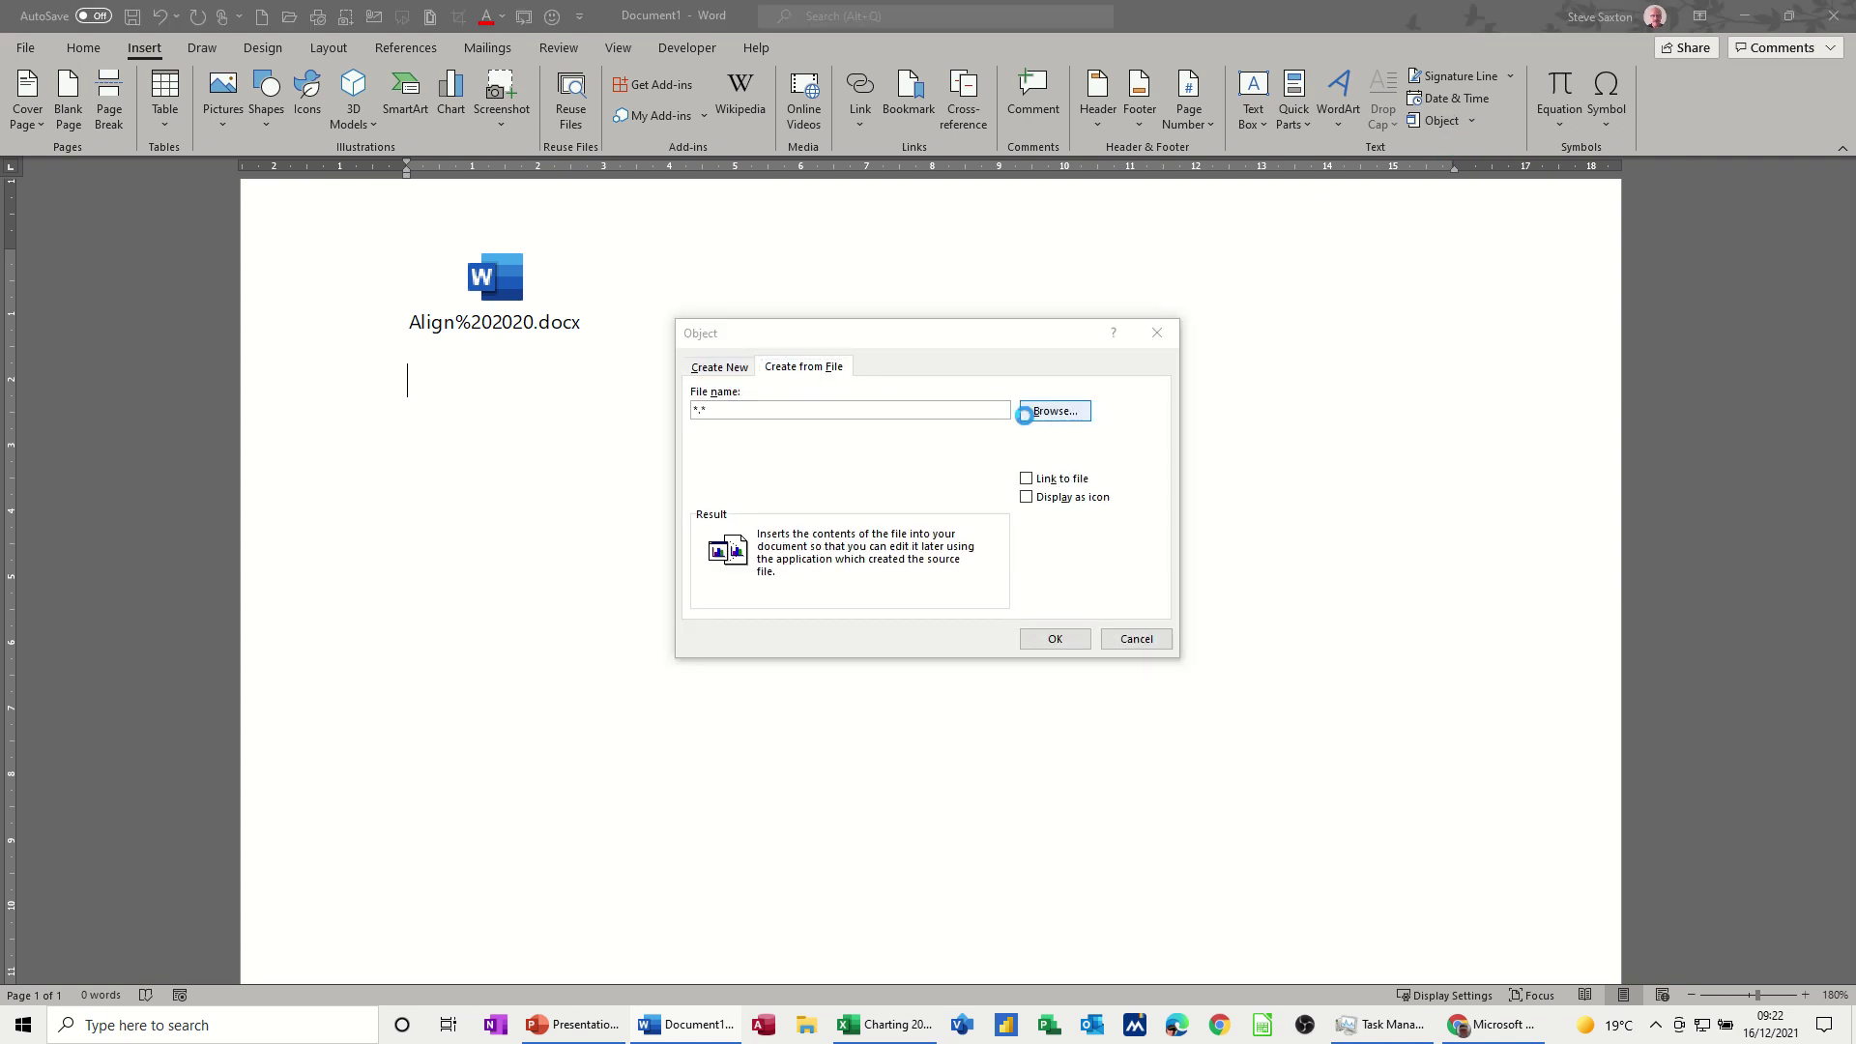
pyautogui.moveTo(826, 646); pyautogui.dragTo(827, 612)
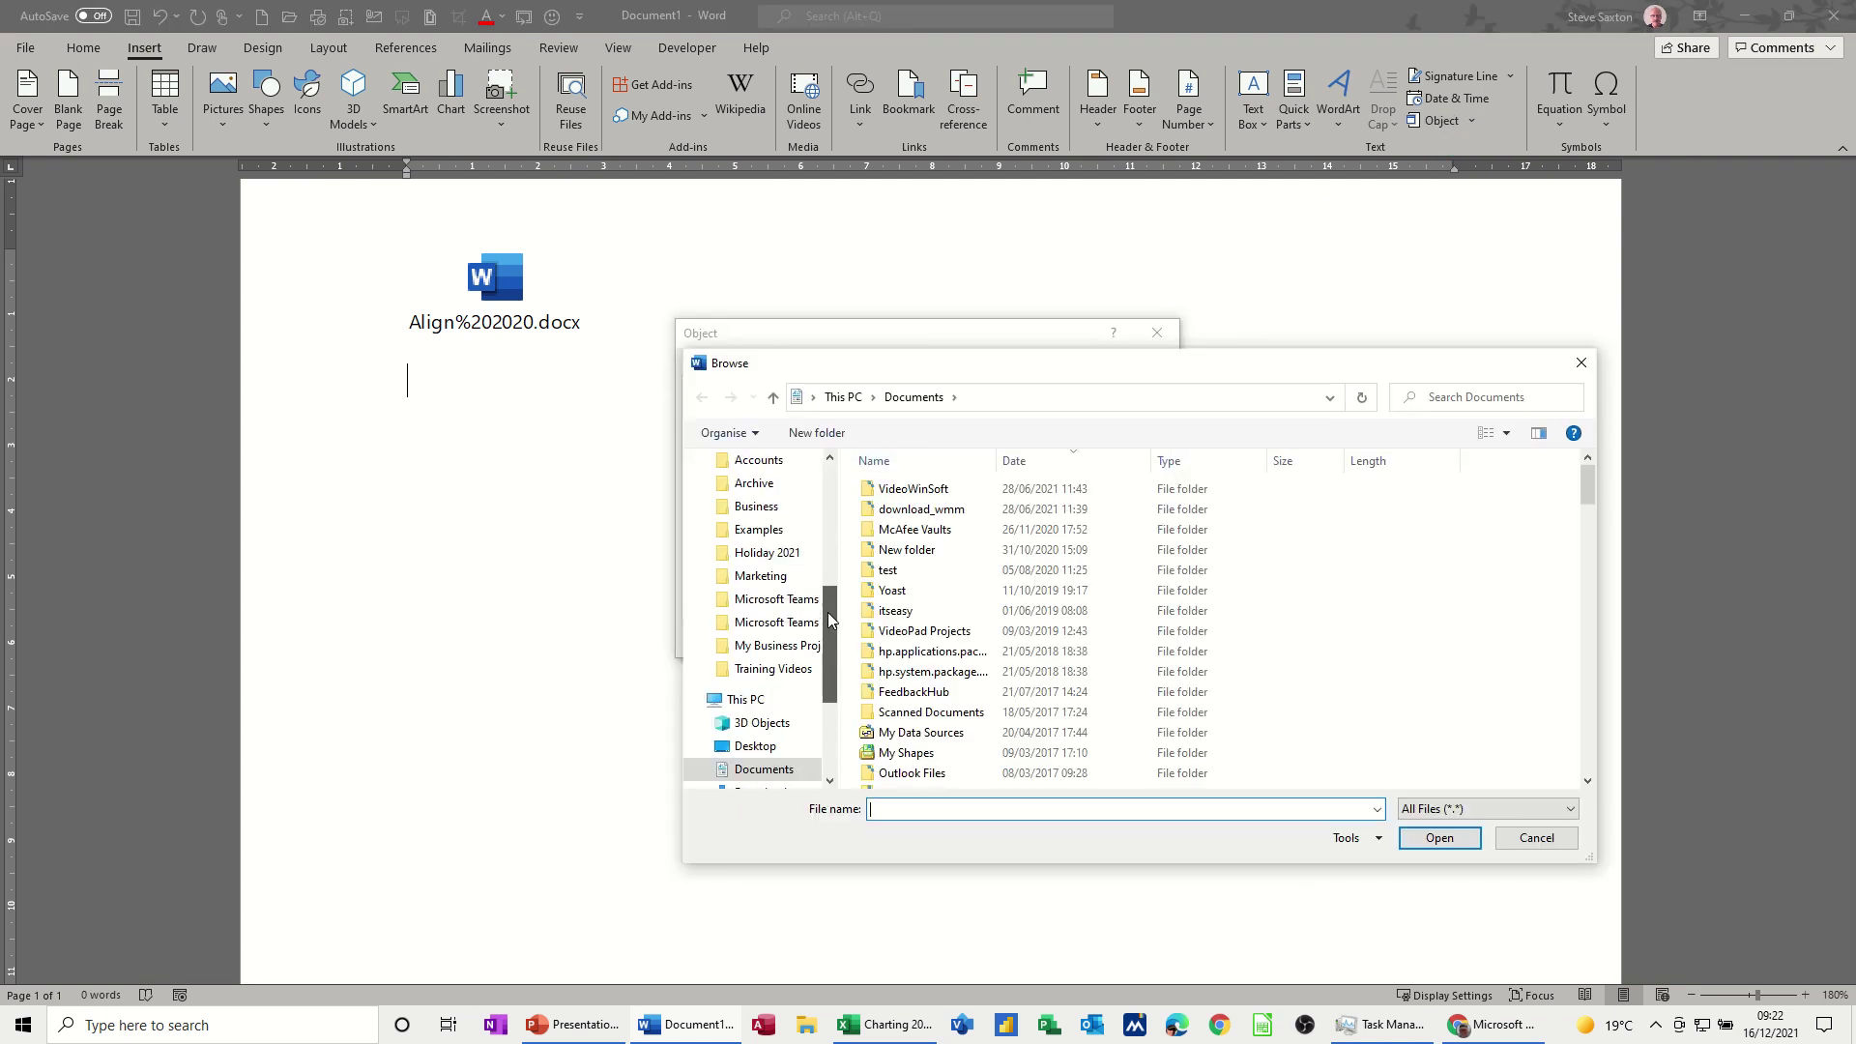
pyautogui.click(759, 529)
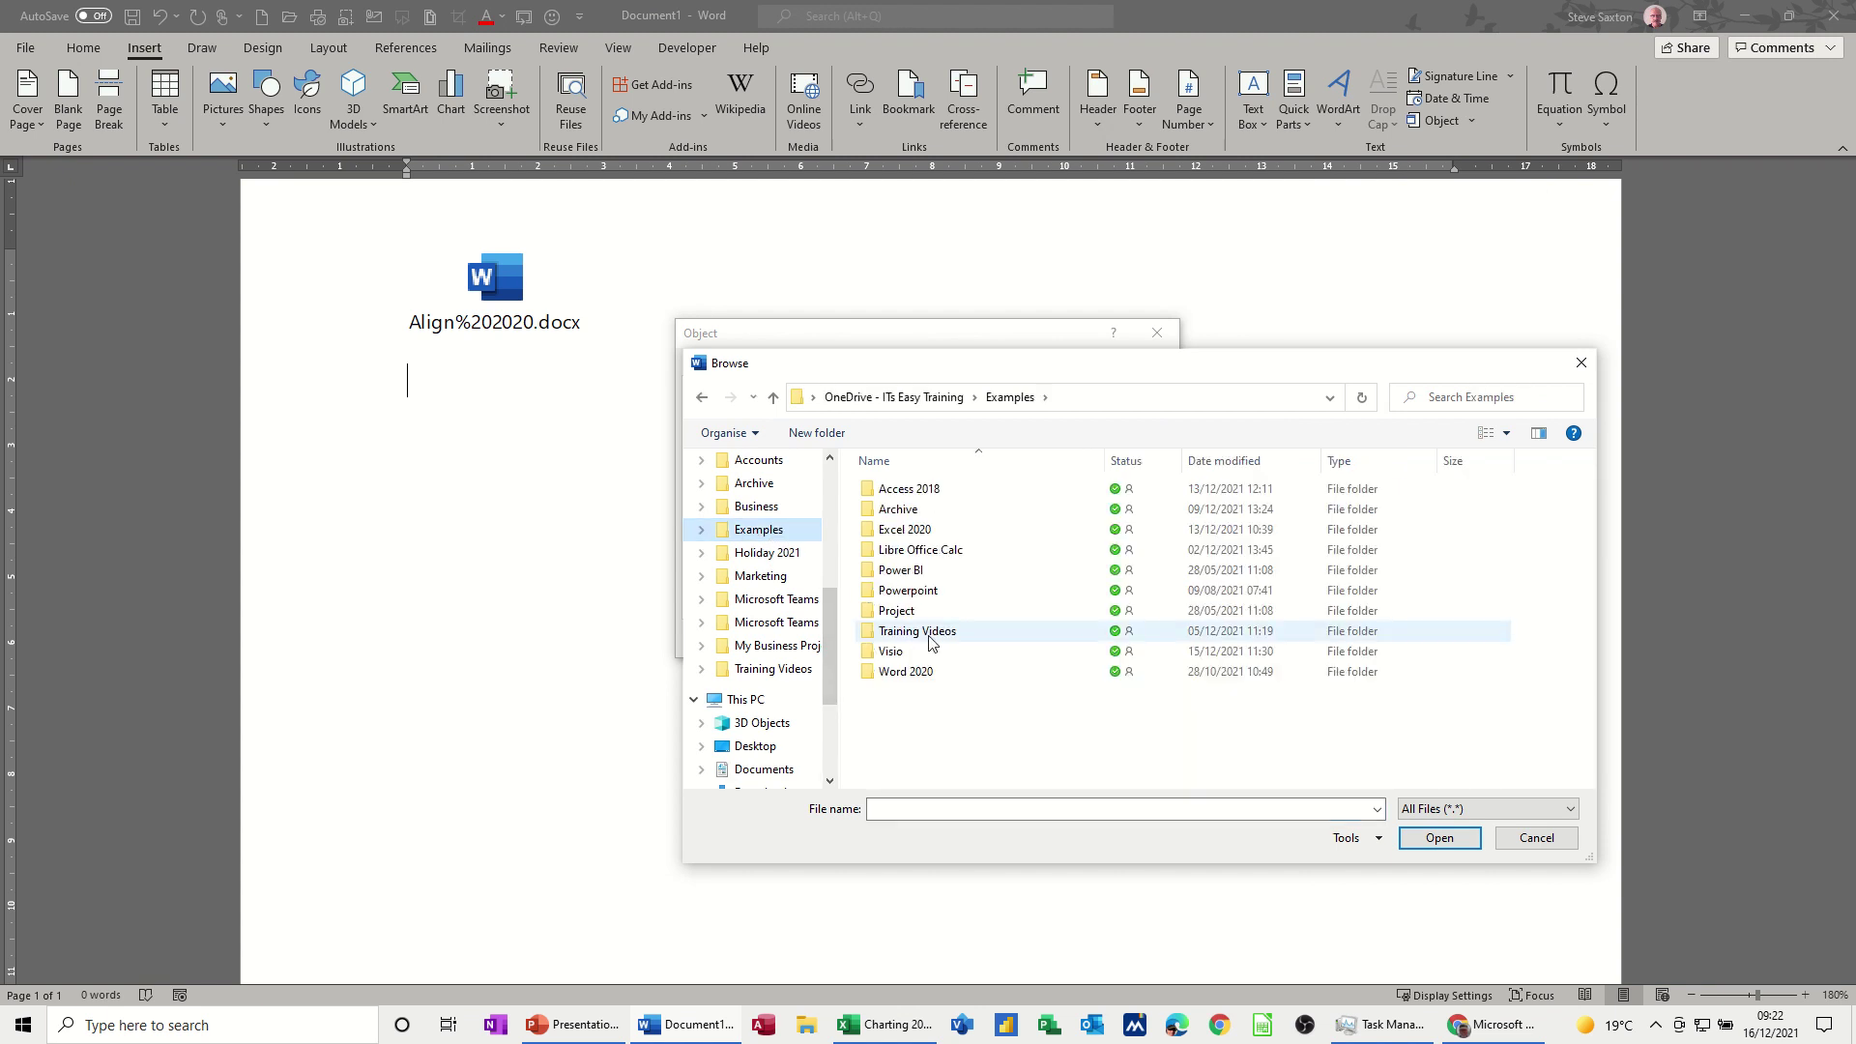
pyautogui.doubleClick(914, 531)
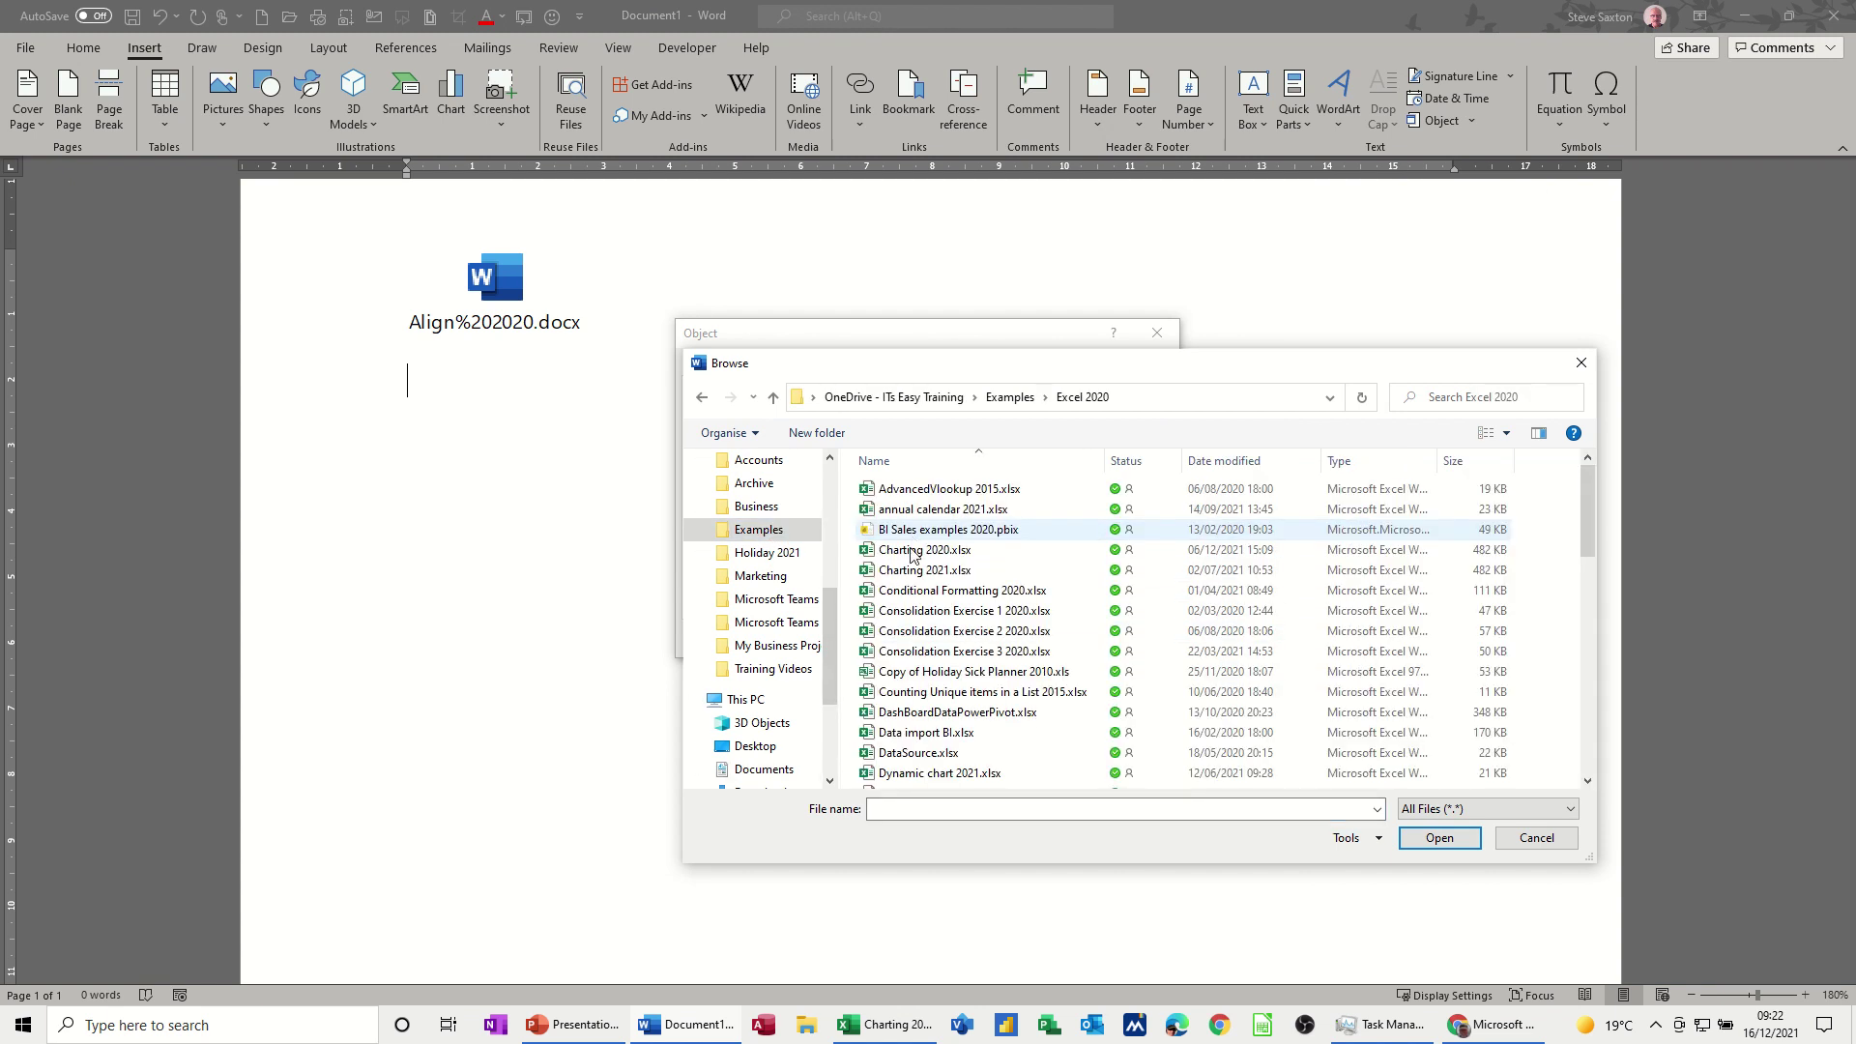
pyautogui.doubleClick(904, 551)
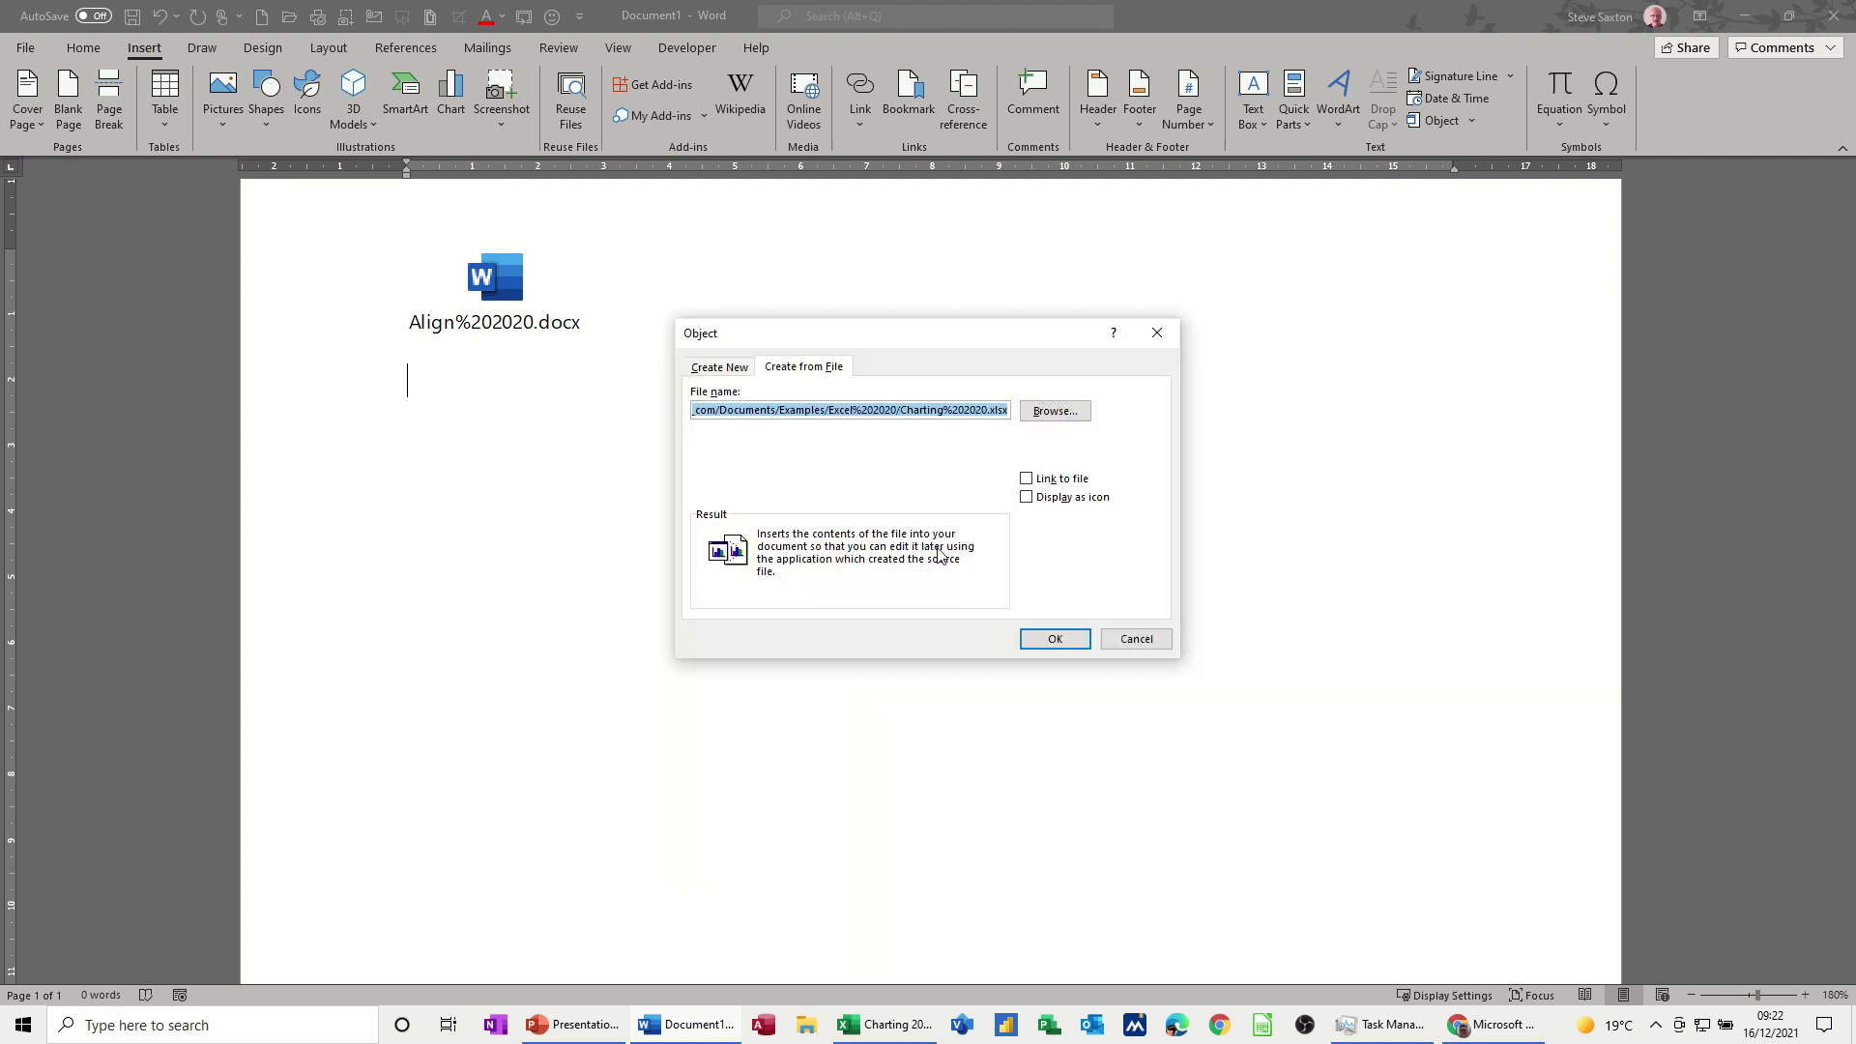
pyautogui.click(1027, 497)
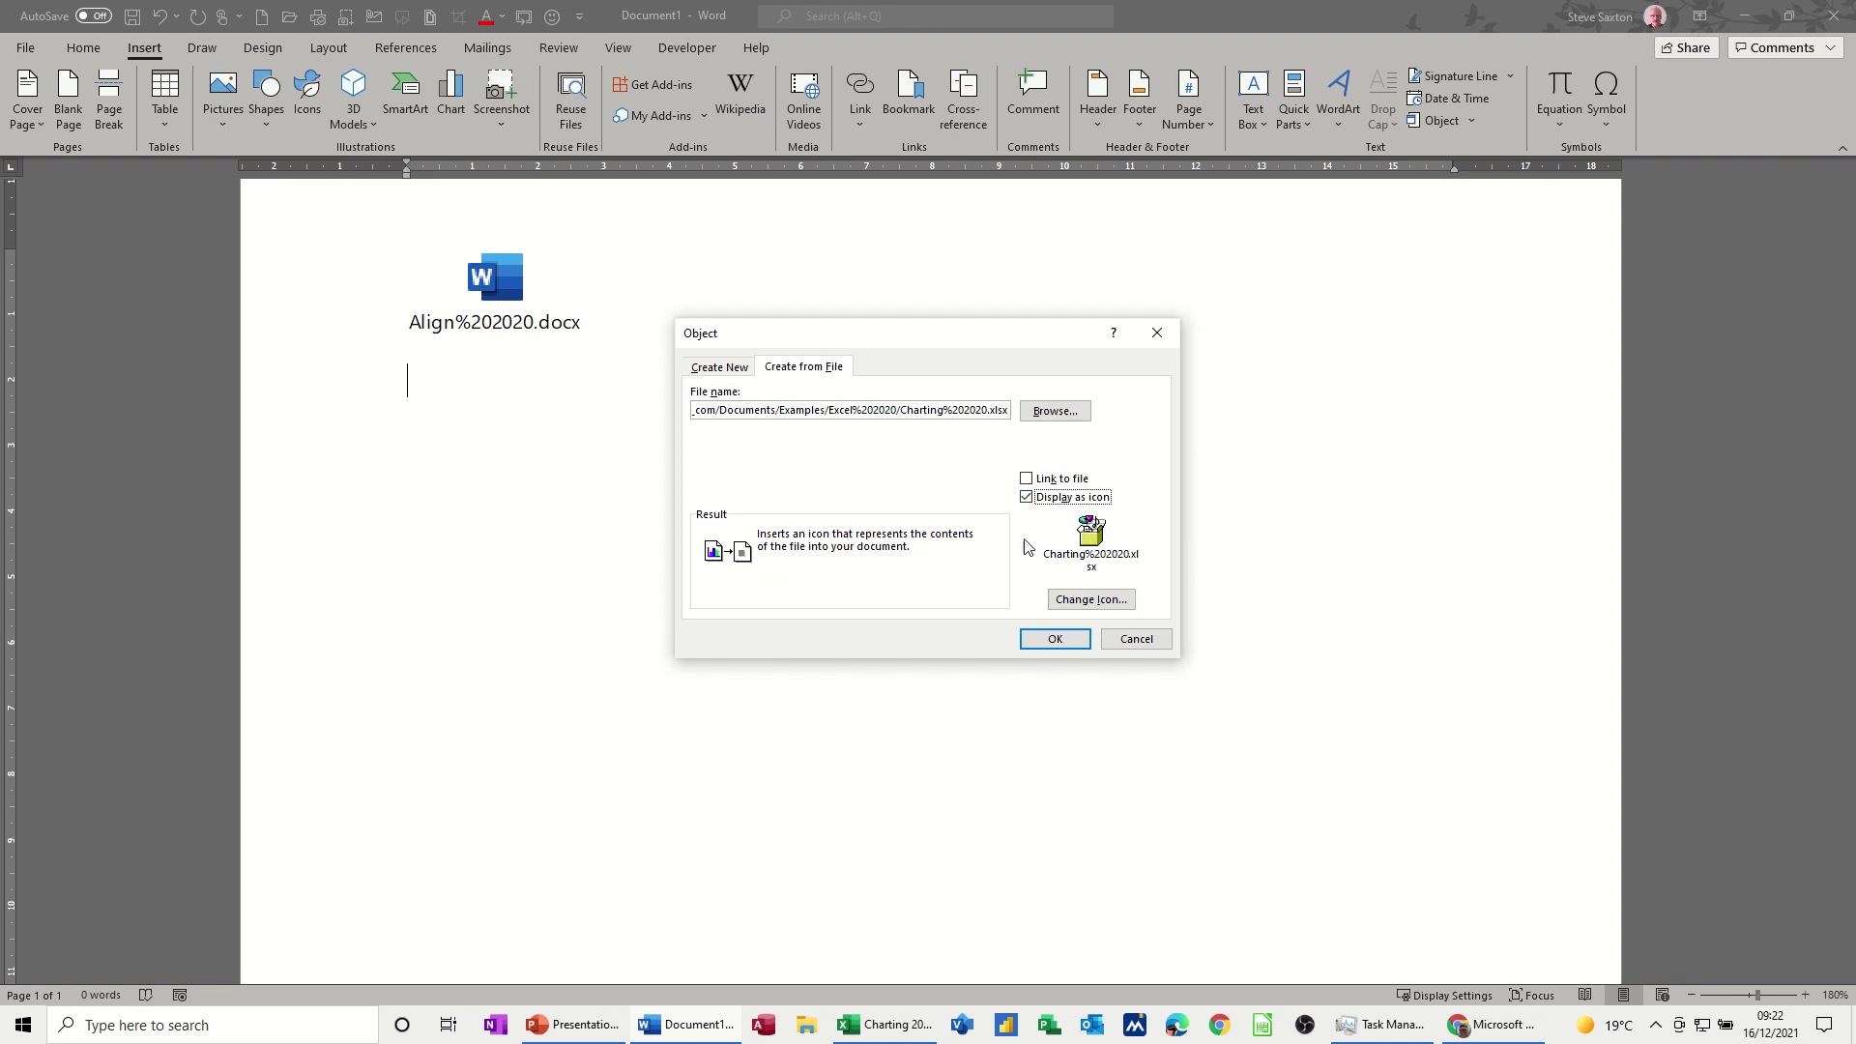
pyautogui.click(1091, 598)
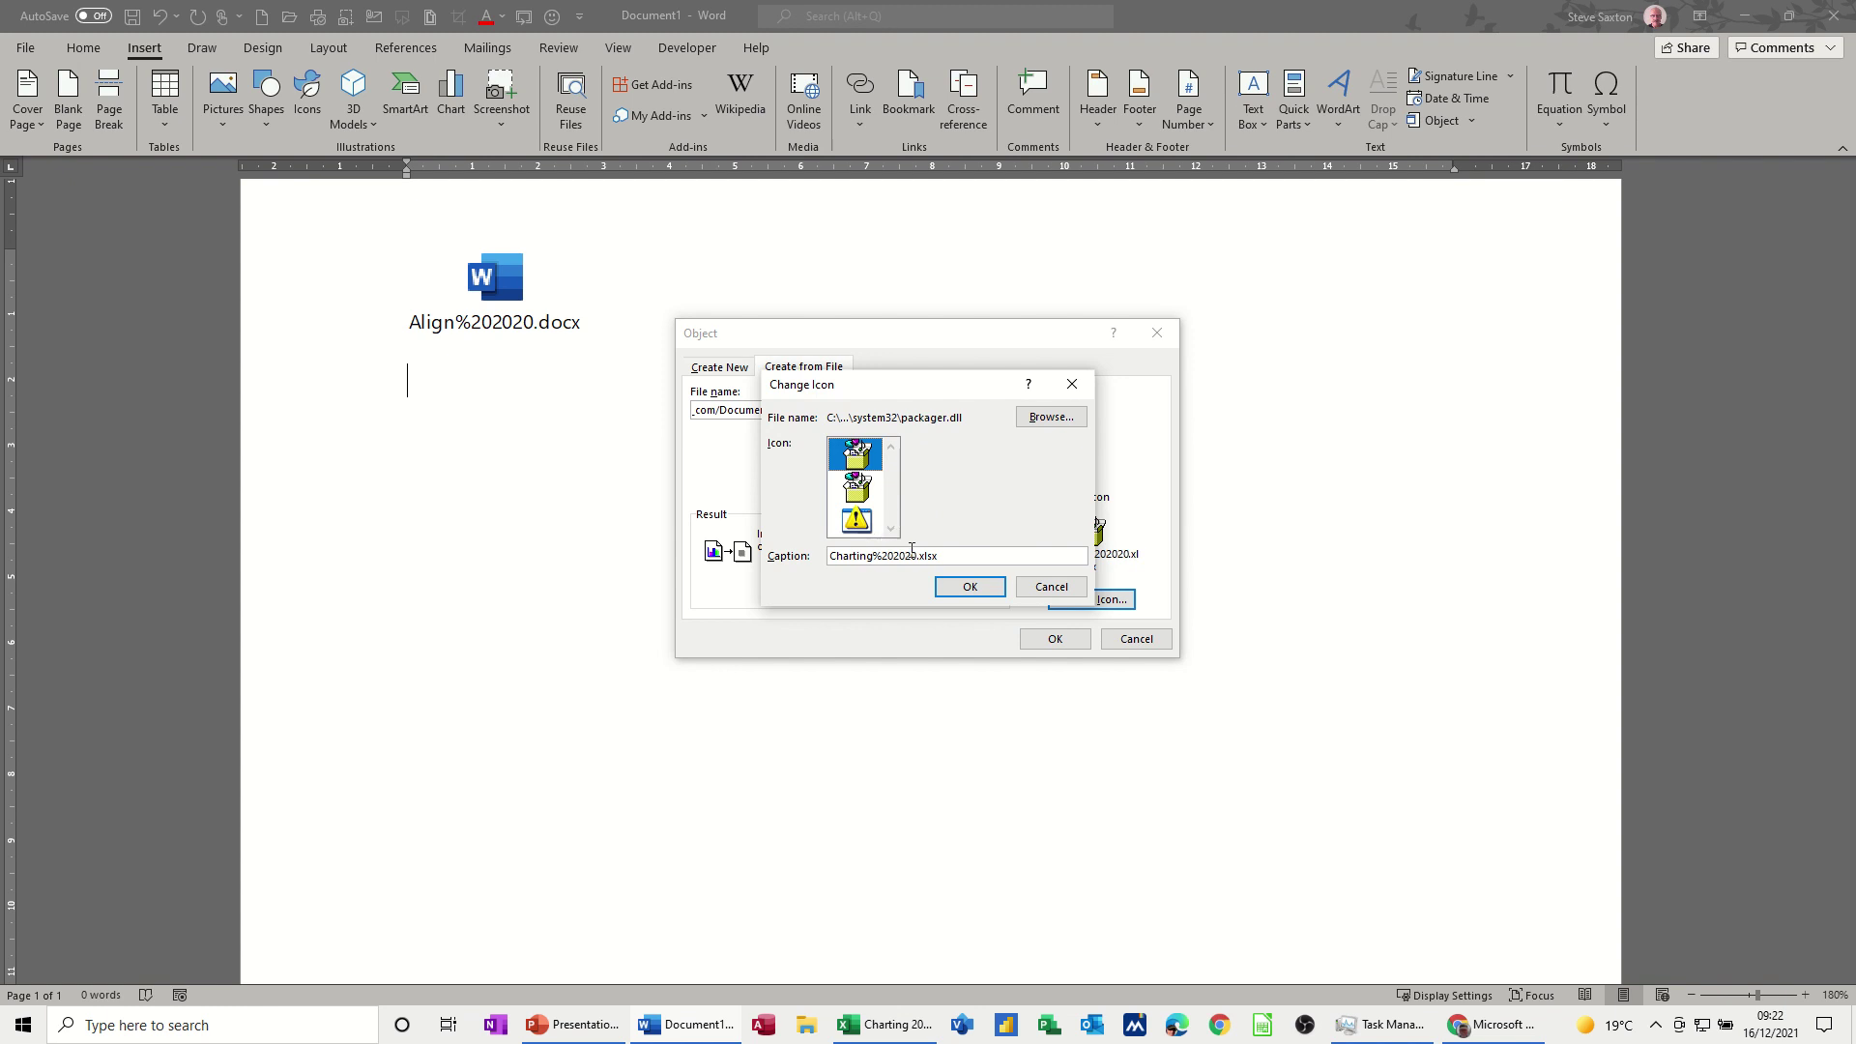
pyautogui.click(1025, 589)
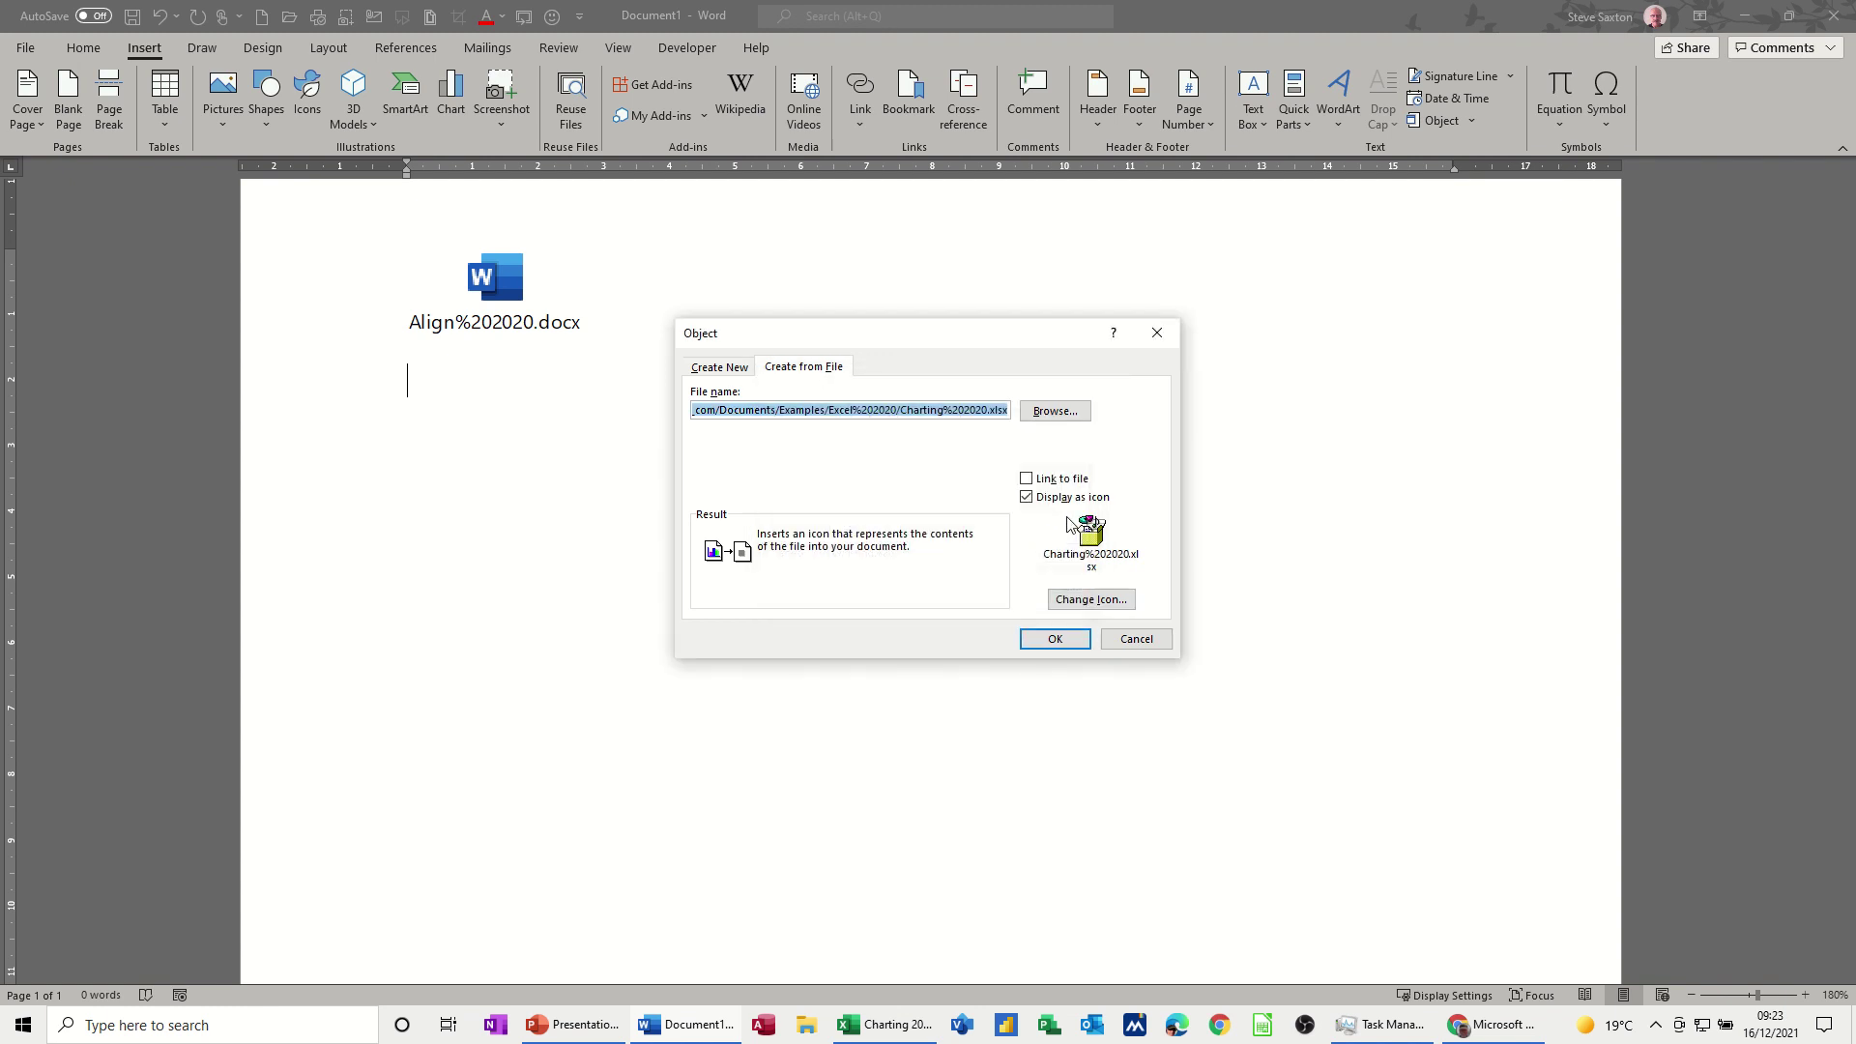
pyautogui.click(1026, 477)
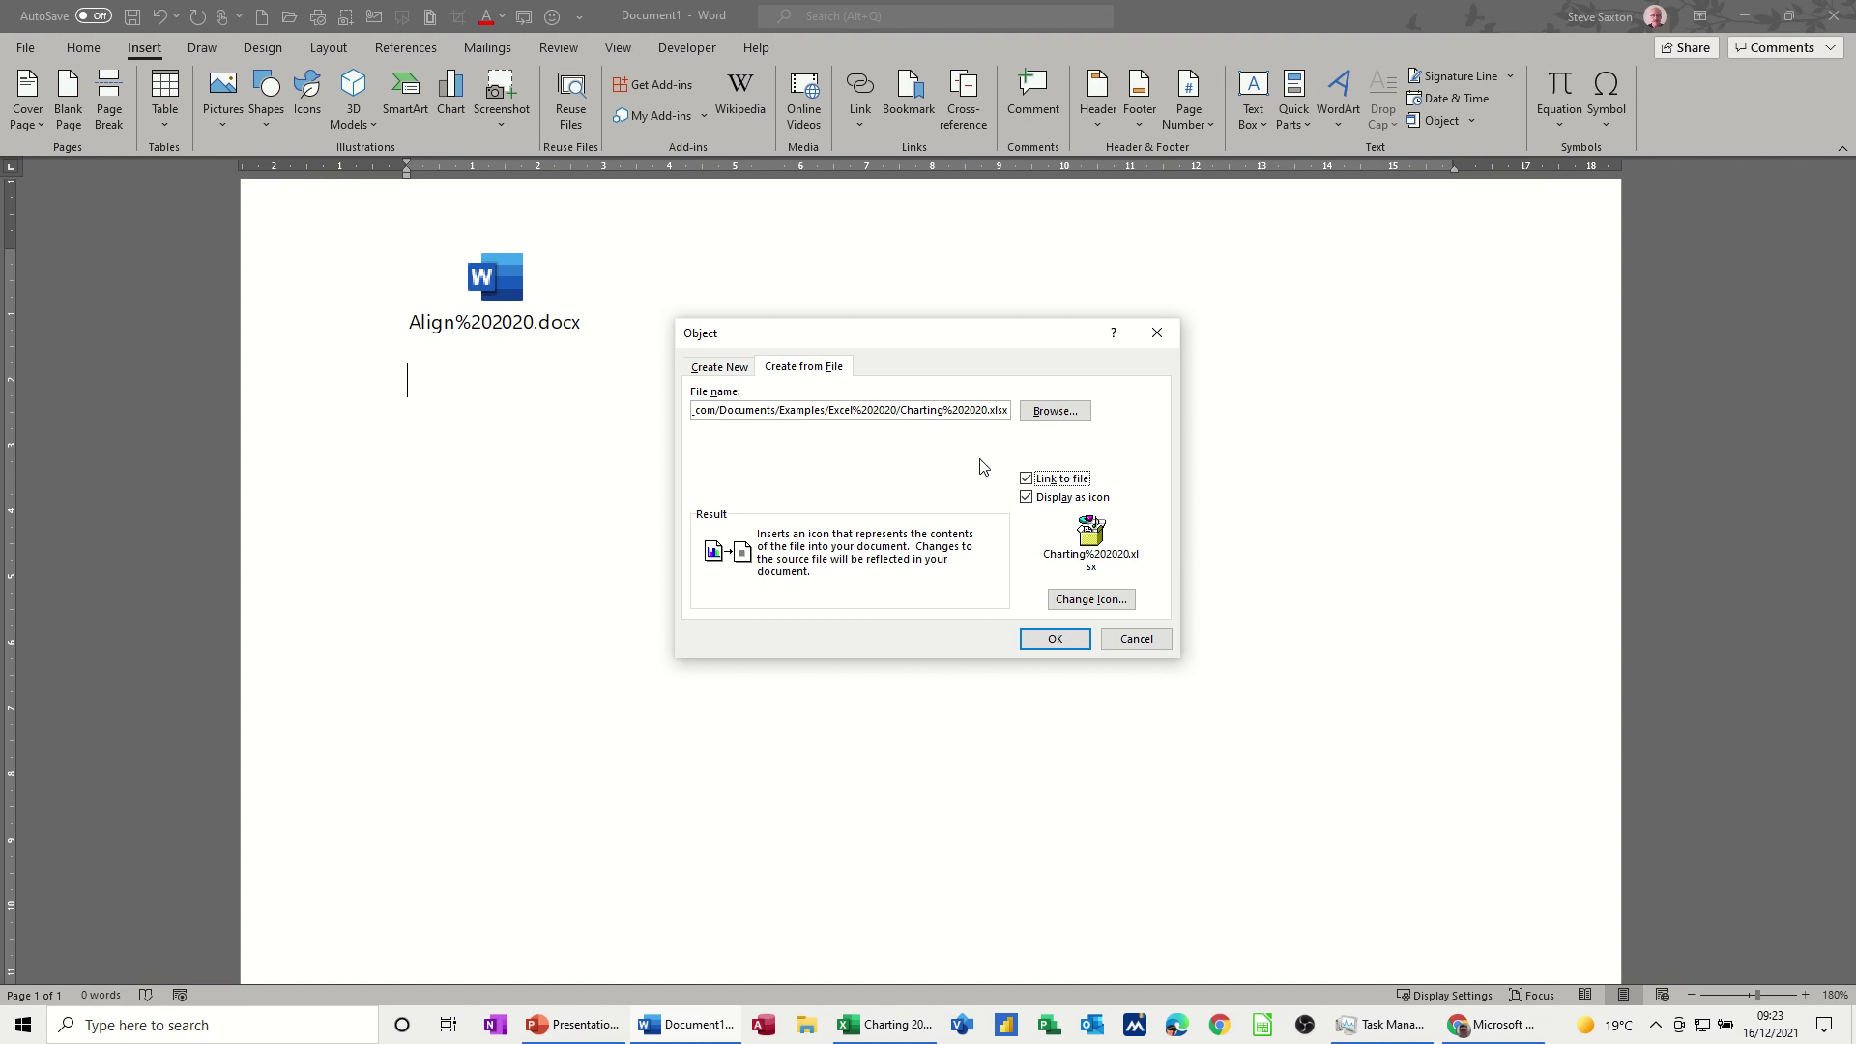
# - Switch the file to Charting 2021.xlsx, choose the first Excel icon, and insert it linked
pyautogui.click(1055, 410)
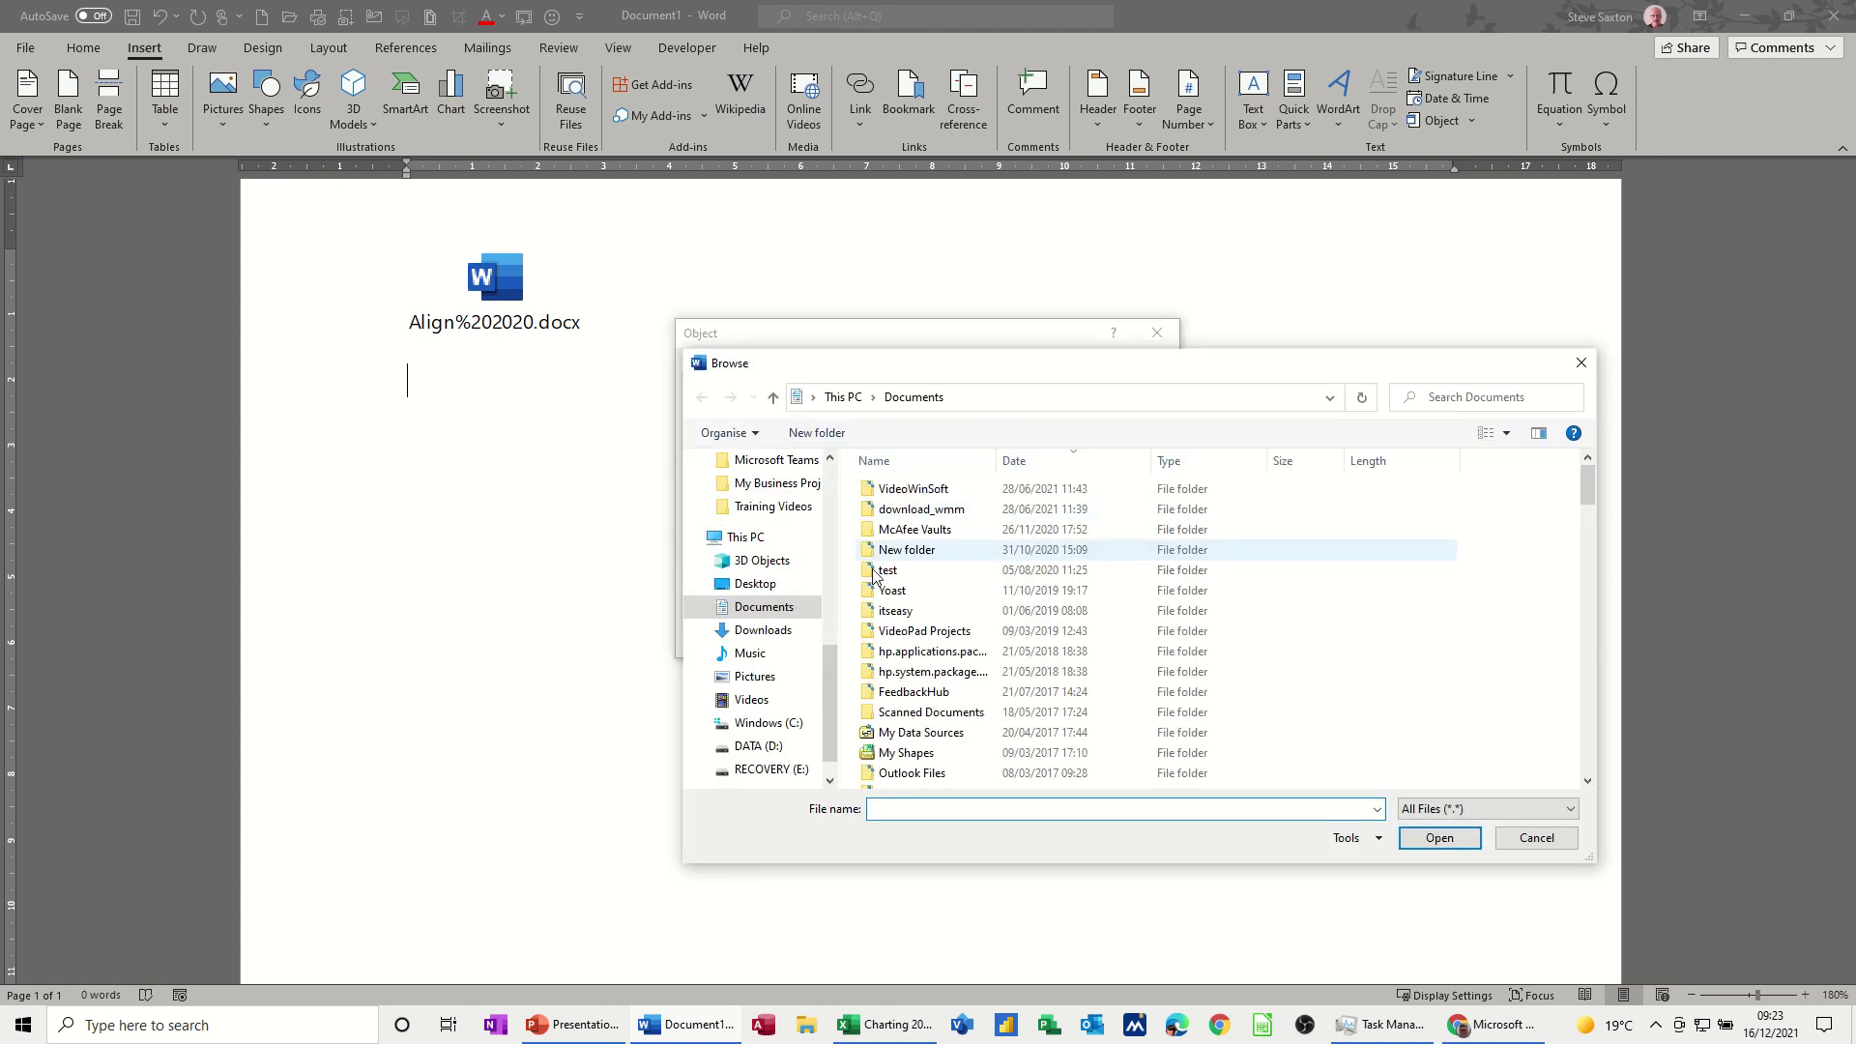
pyautogui.moveTo(833, 706); pyautogui.dragTo(836, 662)
pyautogui.click(759, 505)
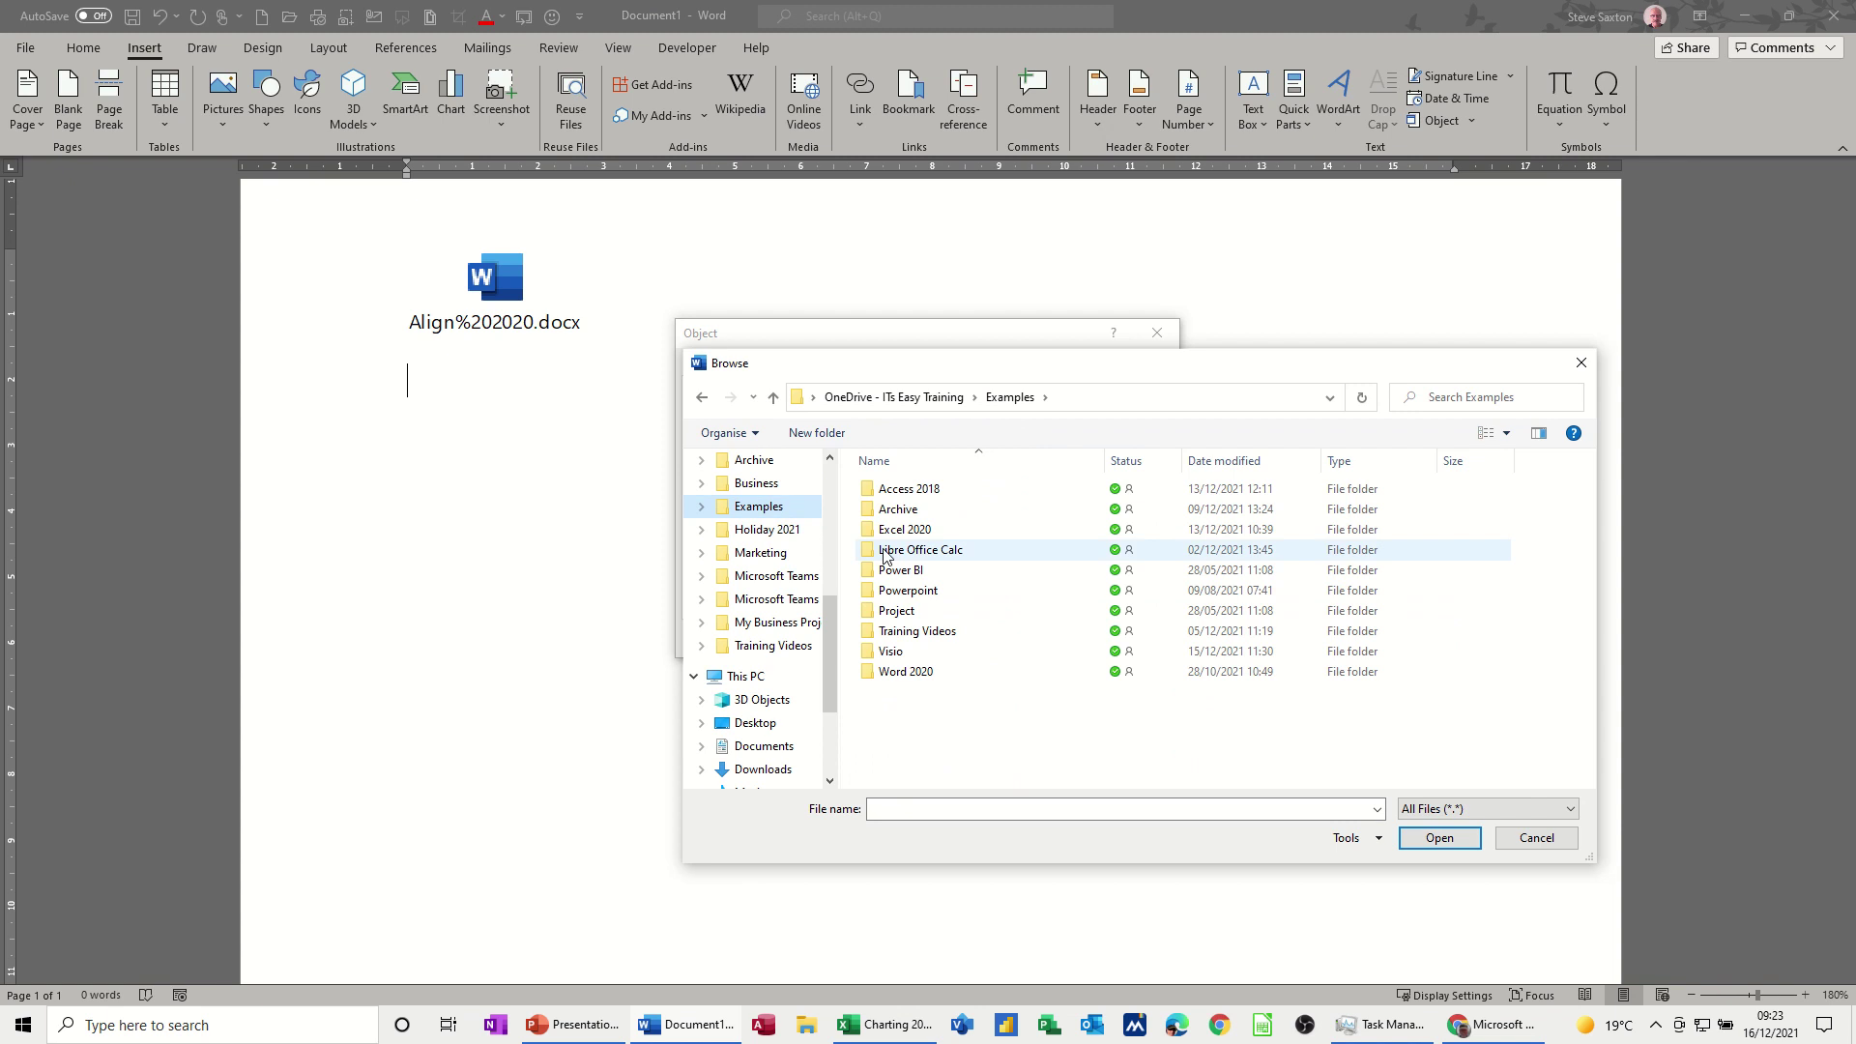
pyautogui.doubleClick(899, 530)
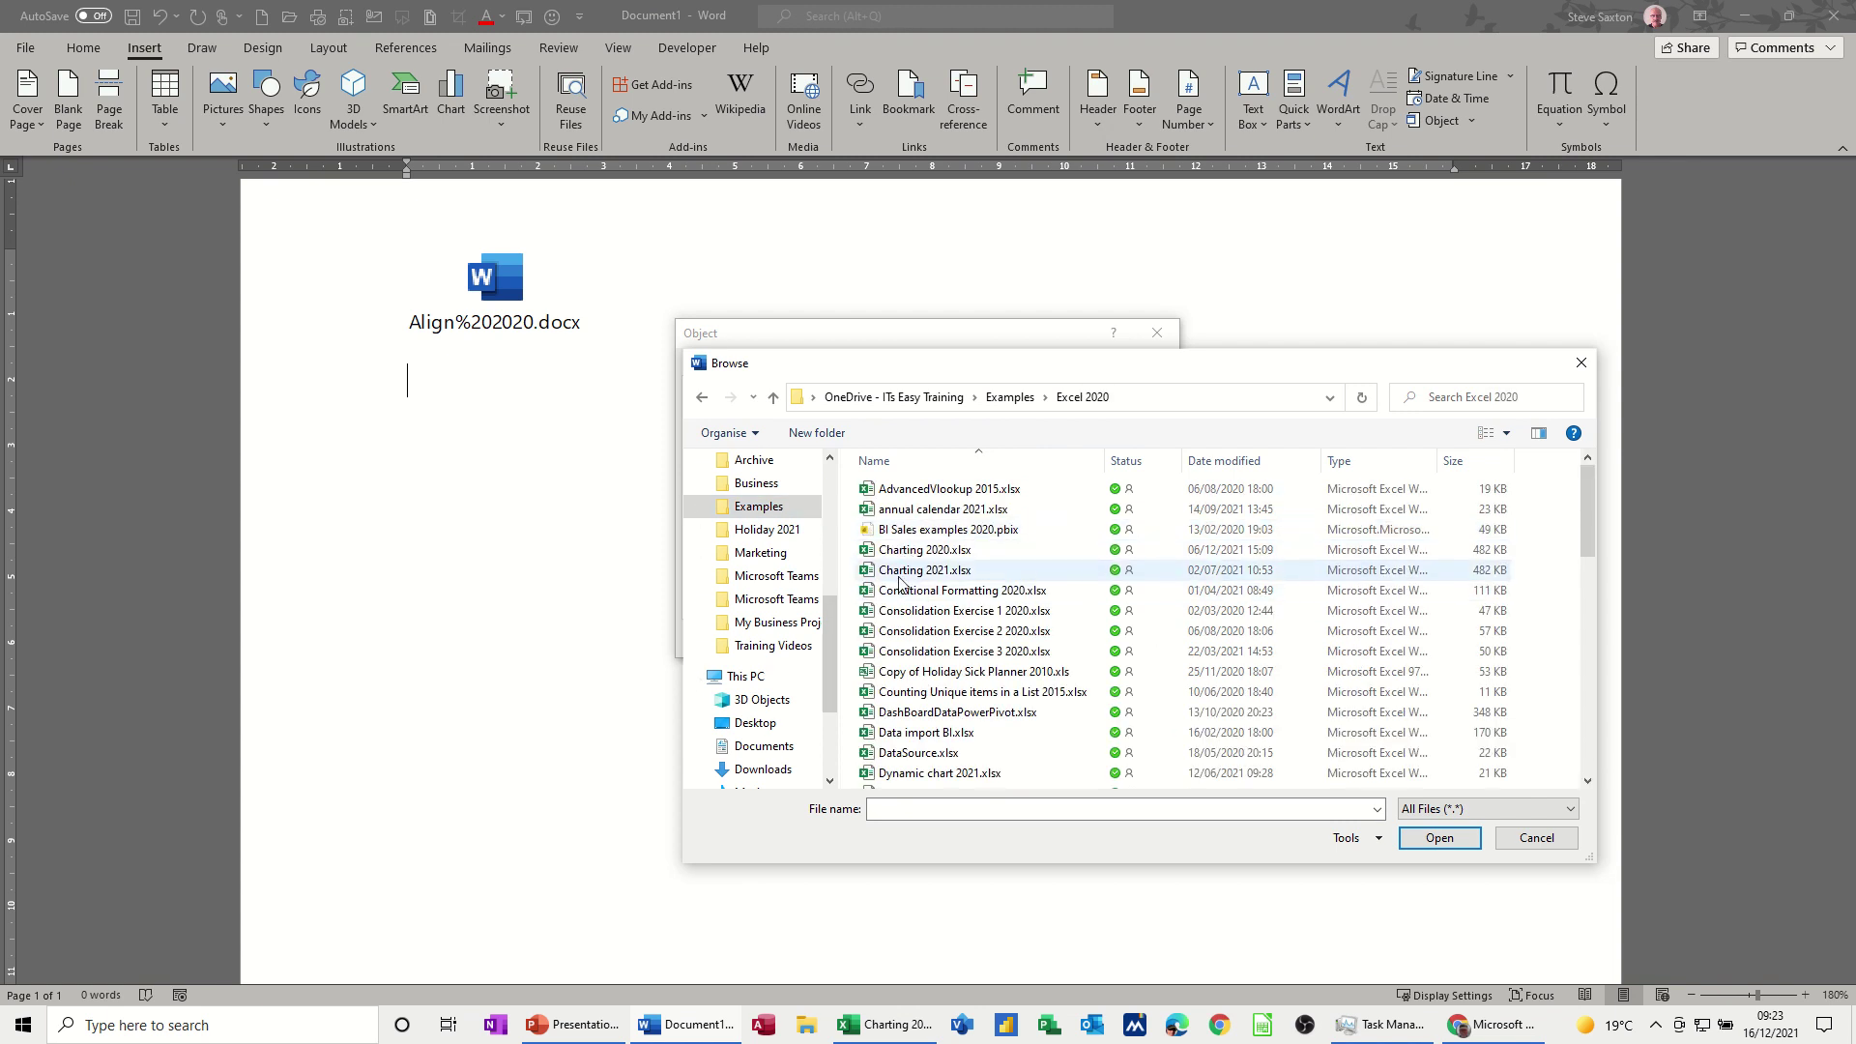
pyautogui.doubleClick(899, 572)
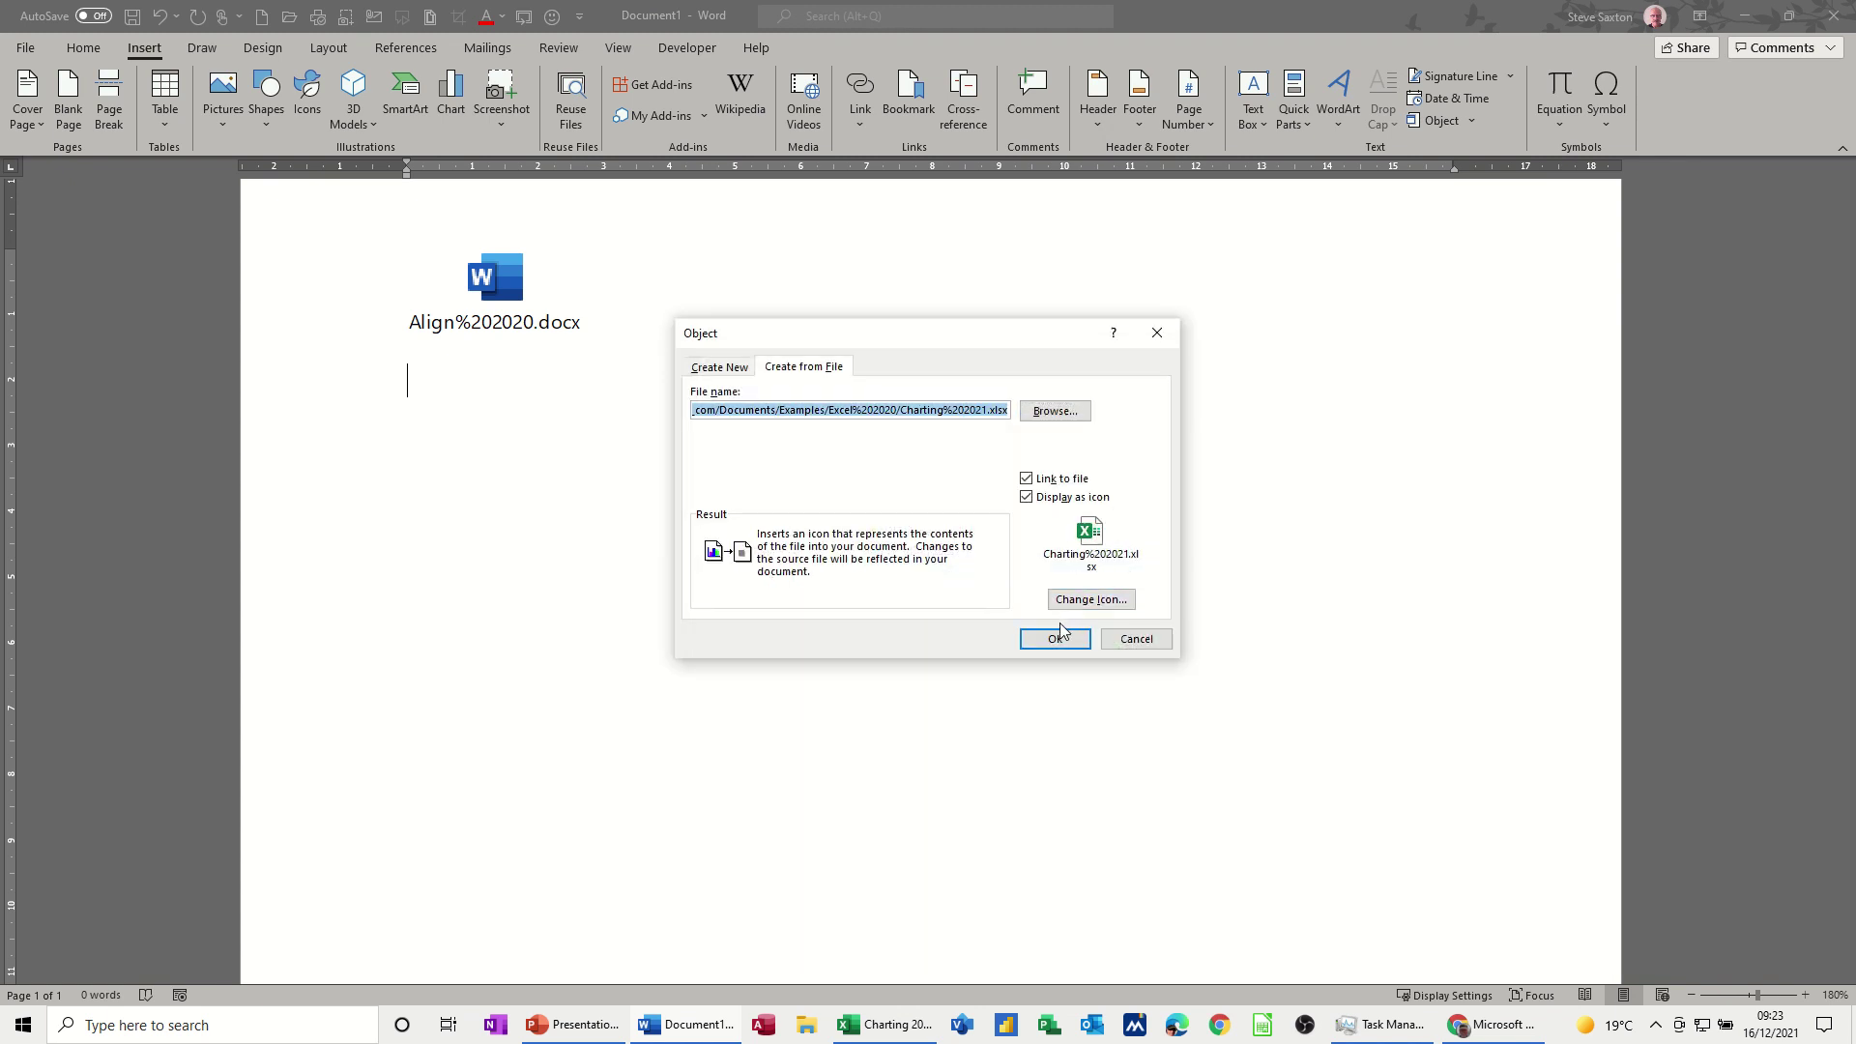
pyautogui.click(1089, 599)
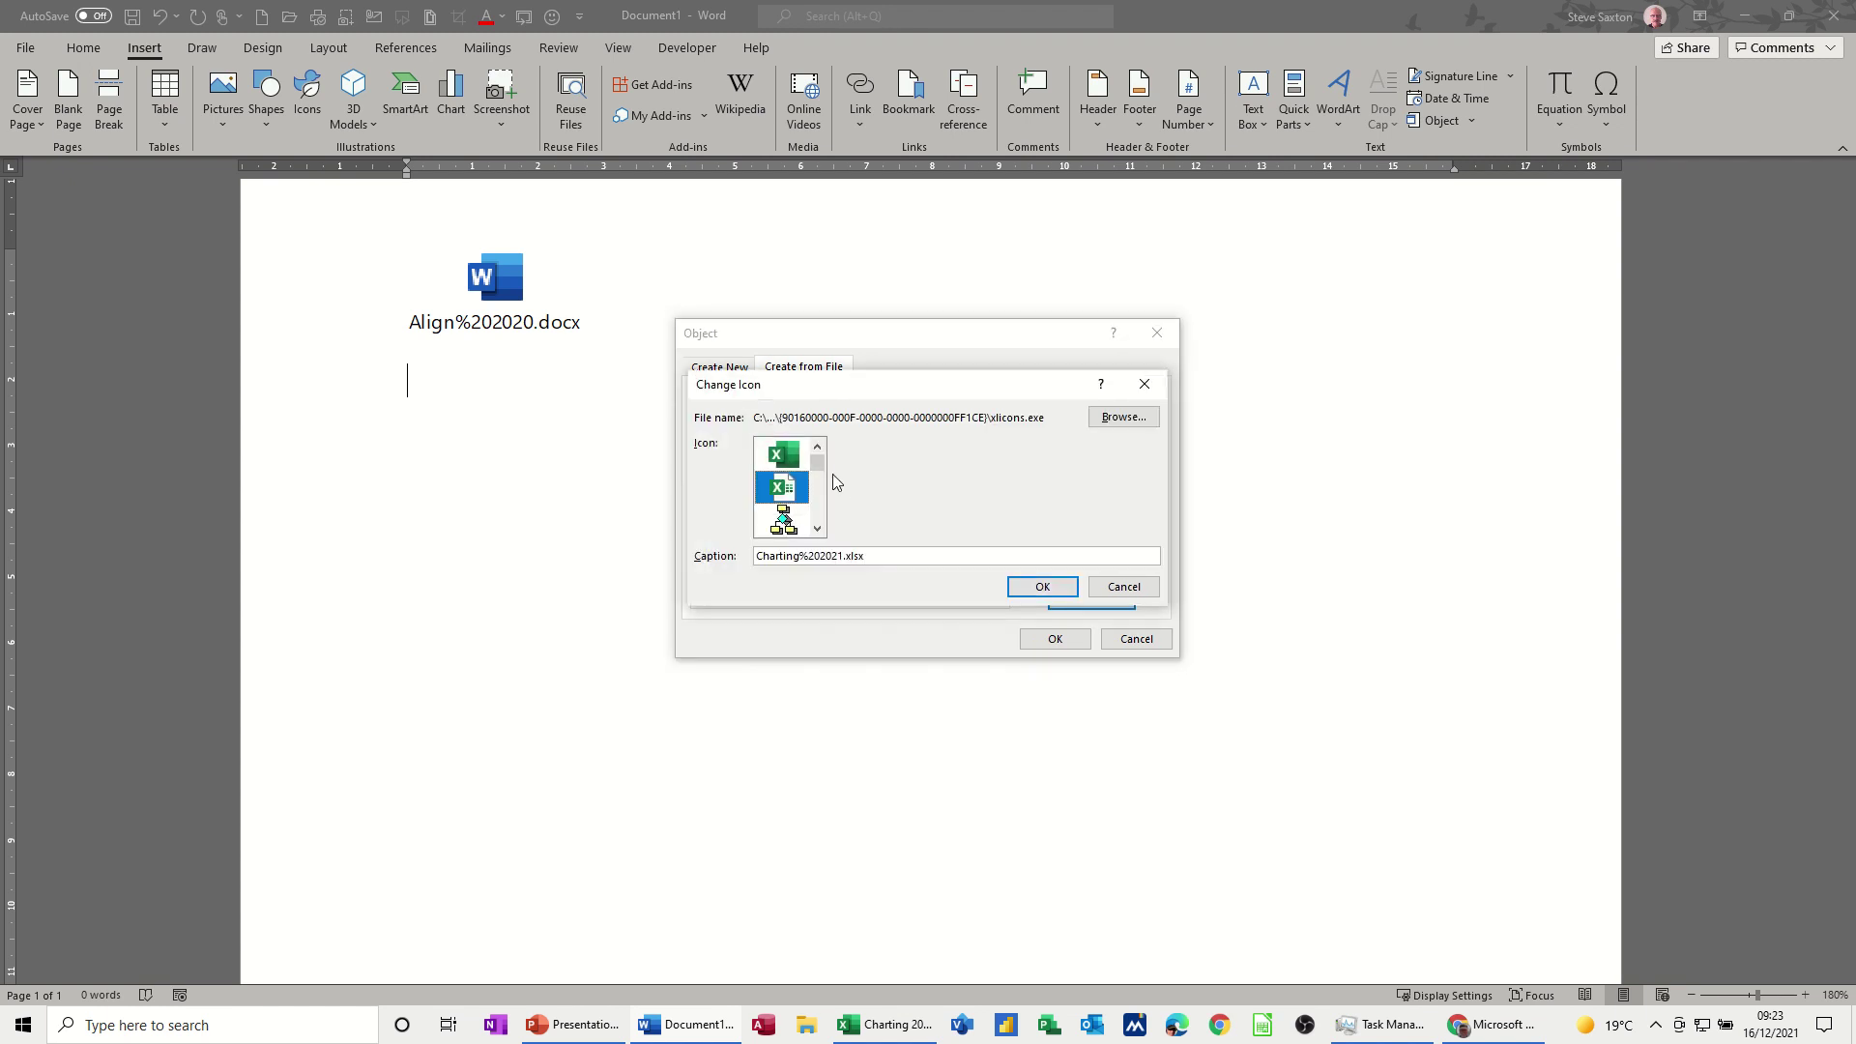
pyautogui.click(783, 454)
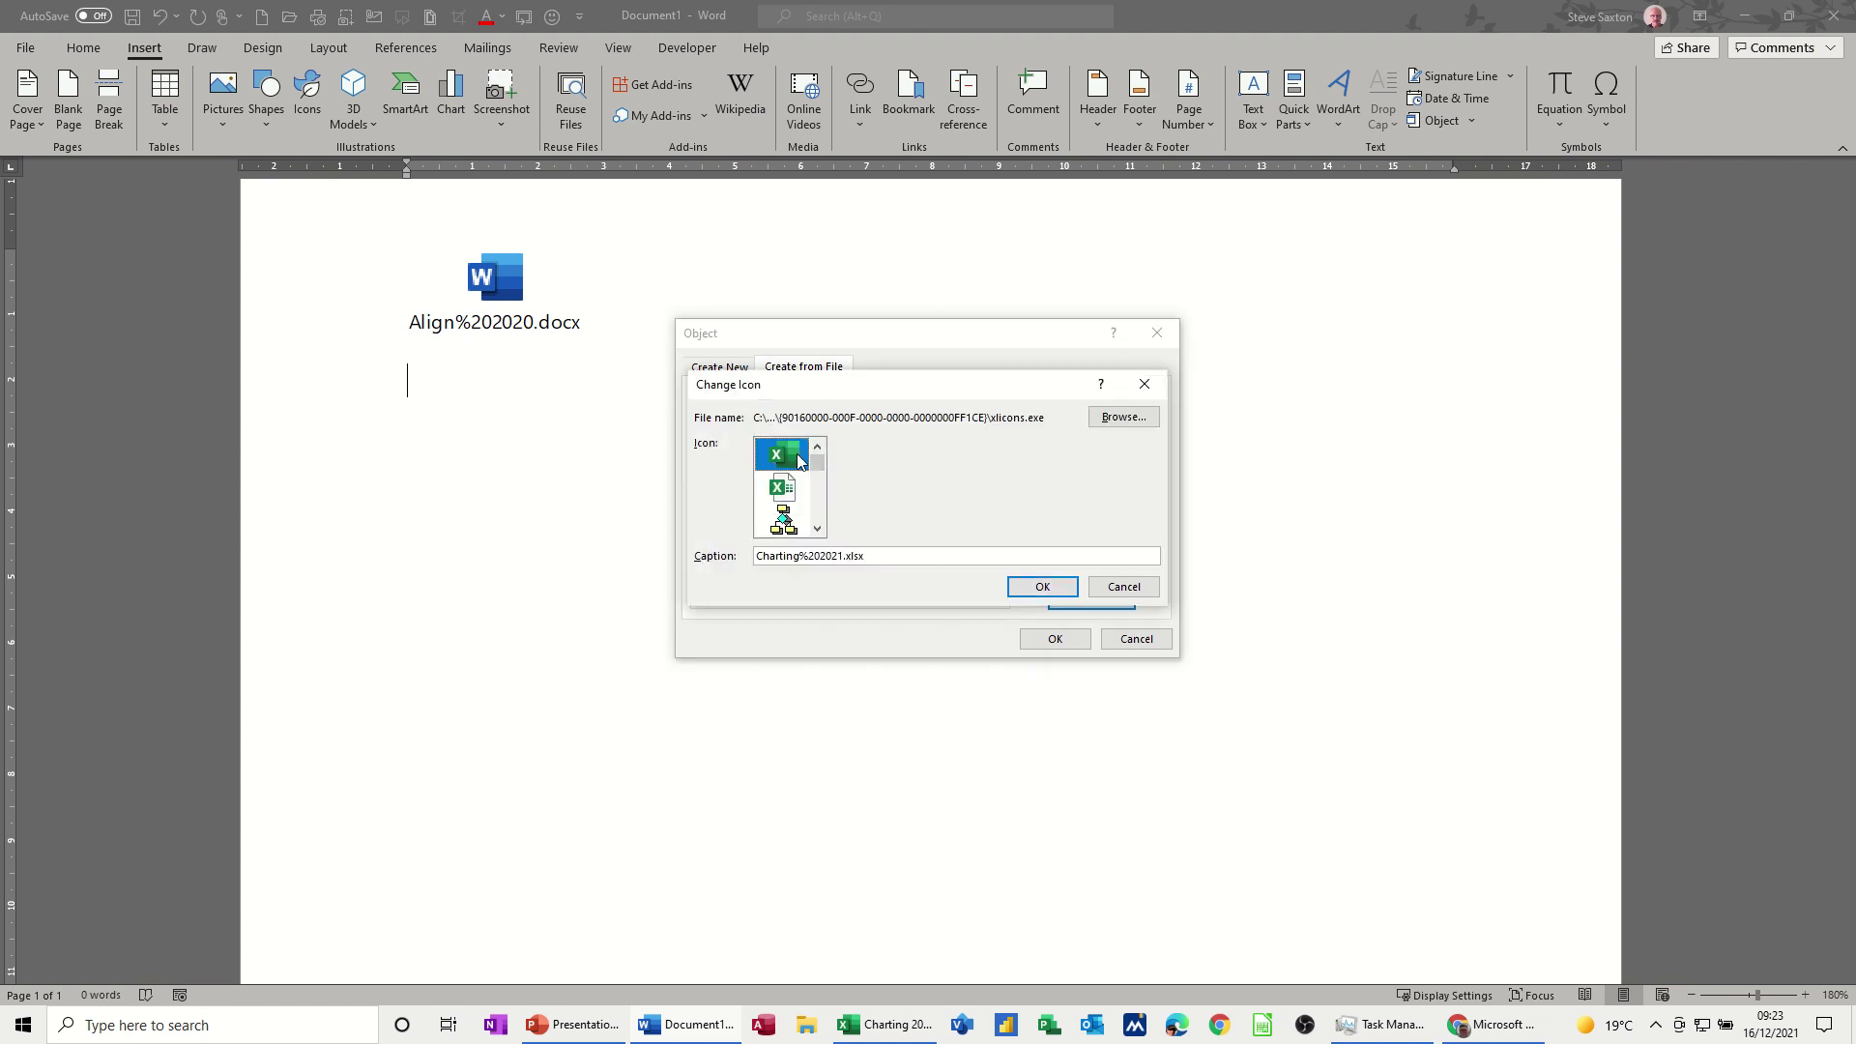
pyautogui.click(1025, 589)
pyautogui.click(1054, 640)
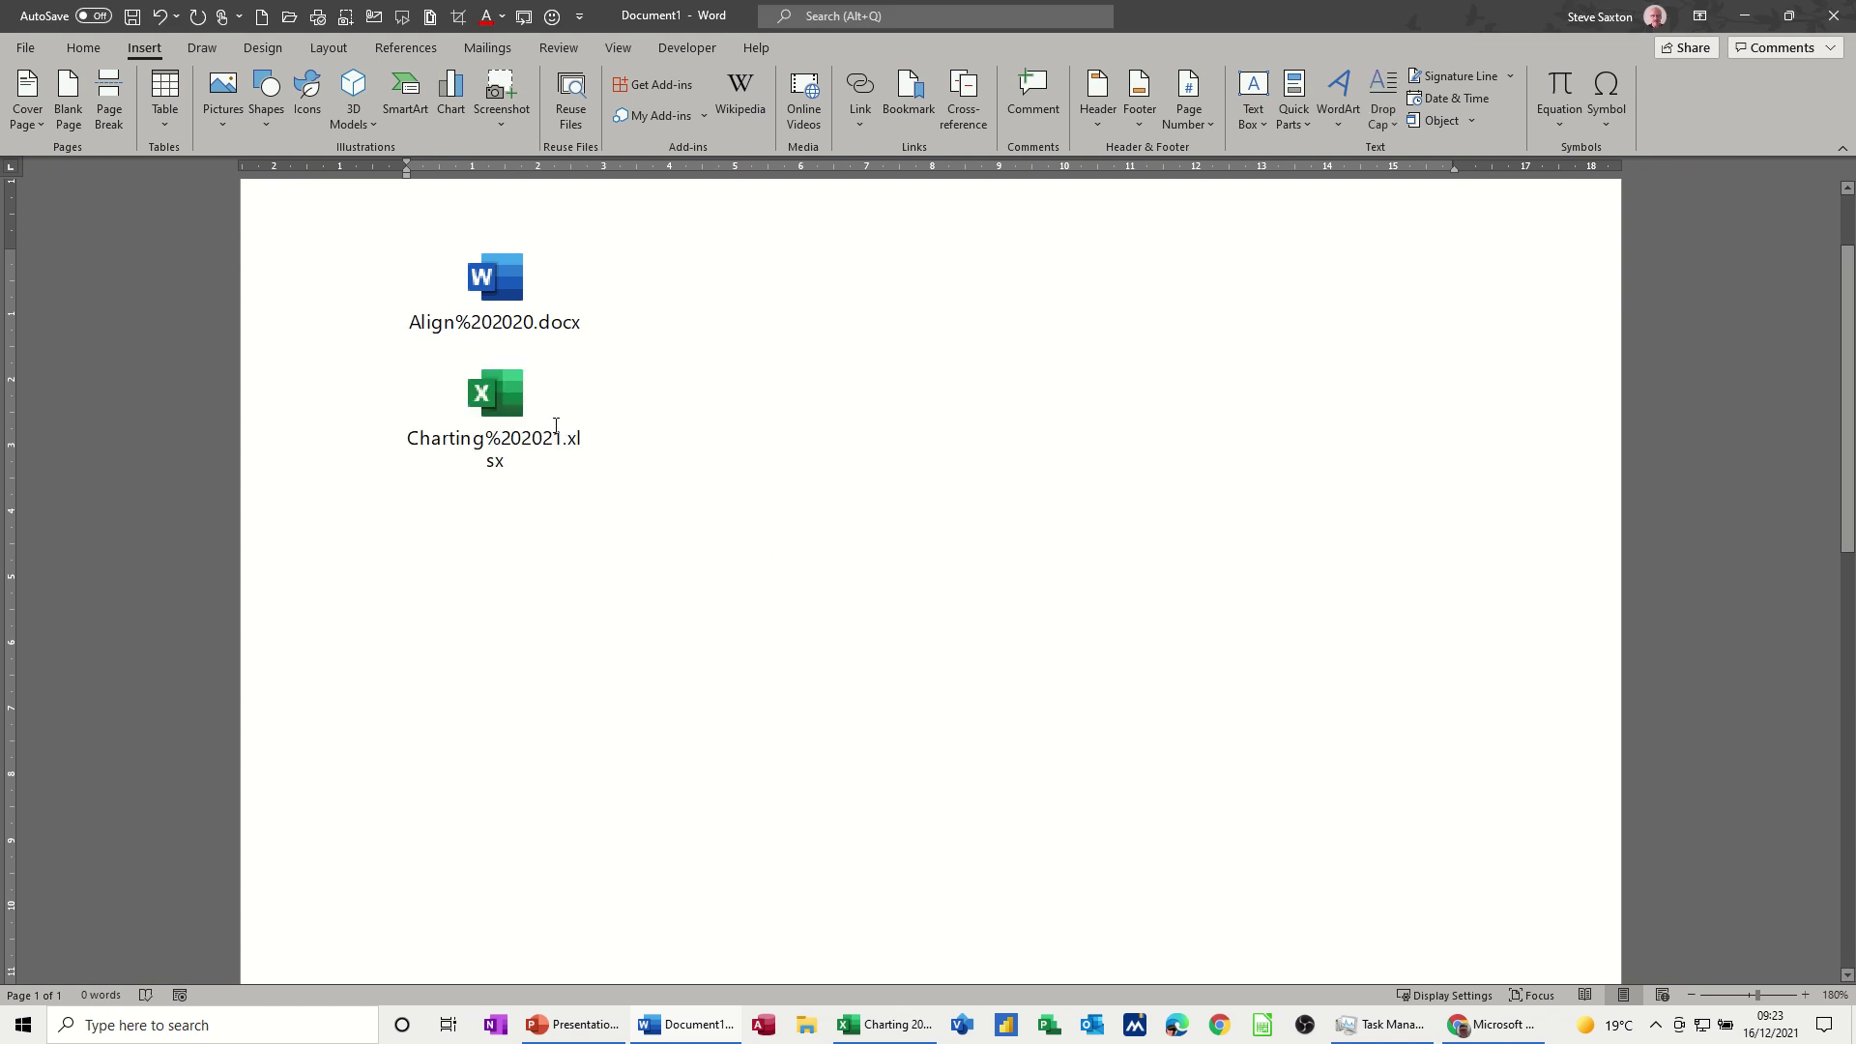
# - Open the linked Charting workbook in Excel, close it without saving, and add a line below its icon
pyautogui.click(486, 399)
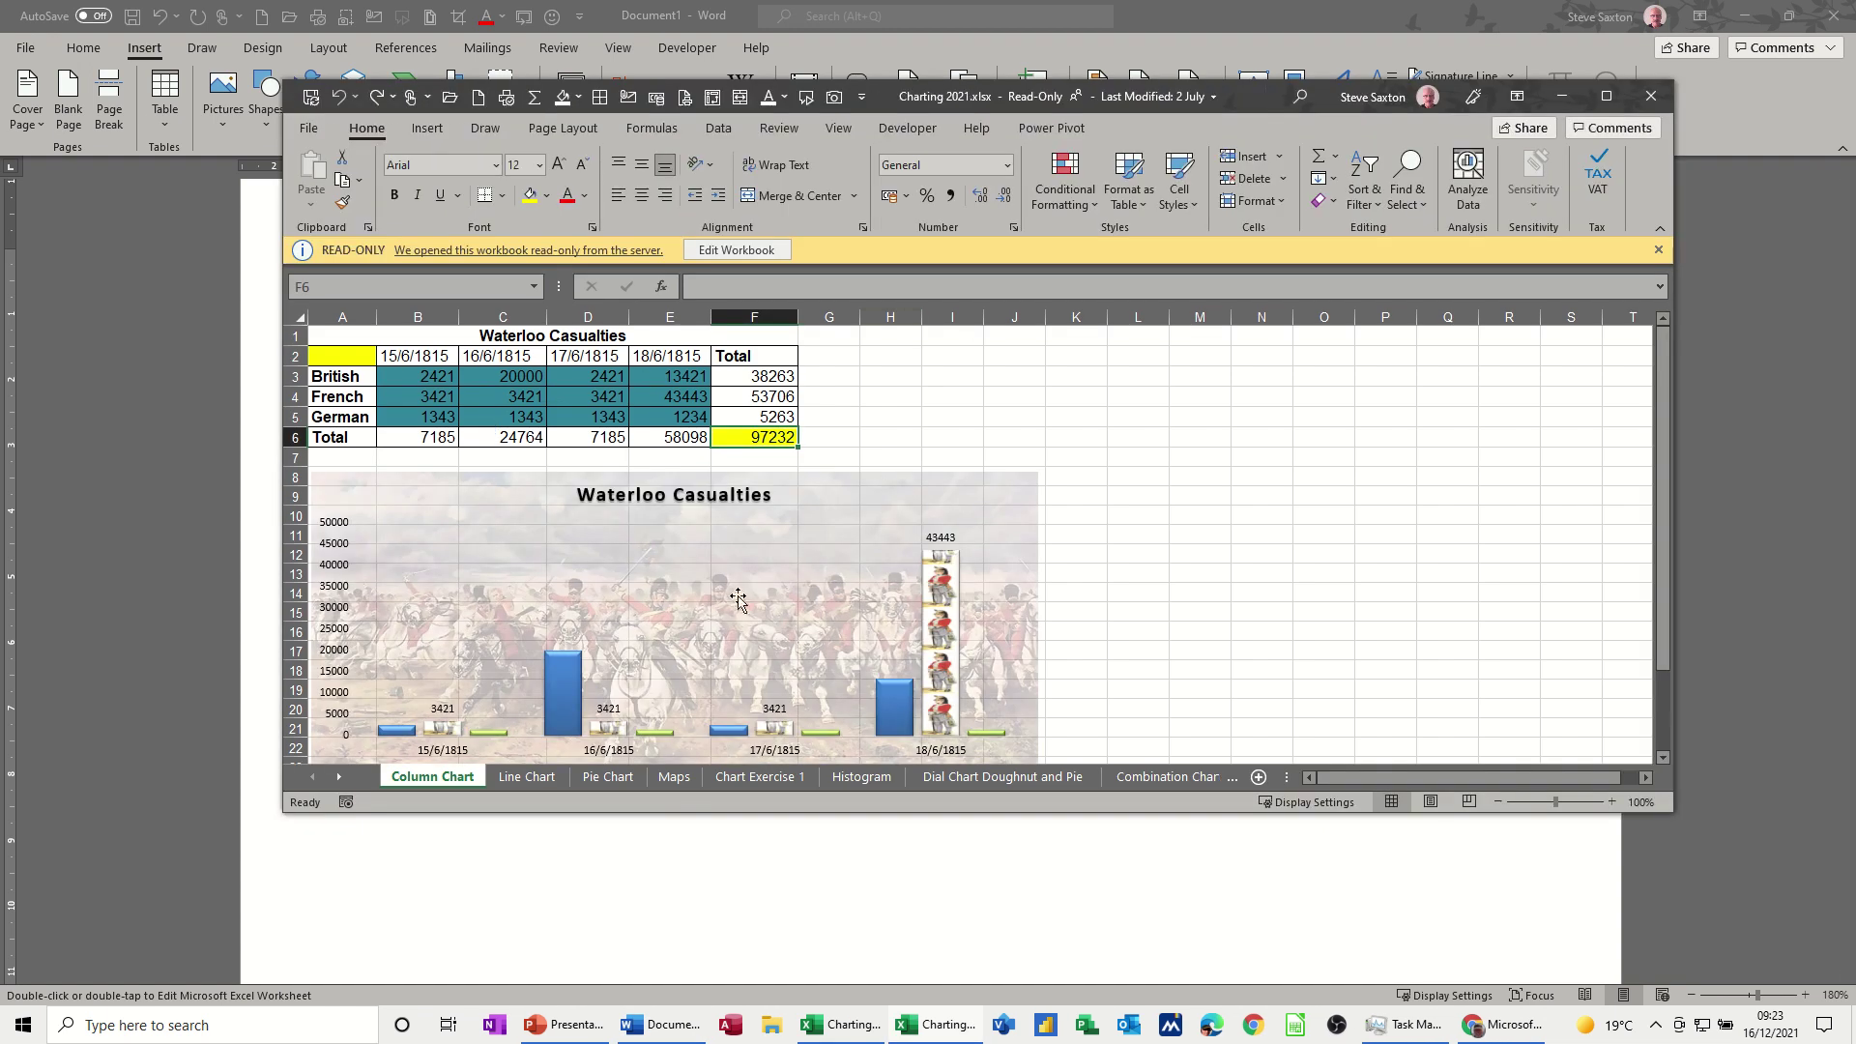
pyautogui.click(1651, 96)
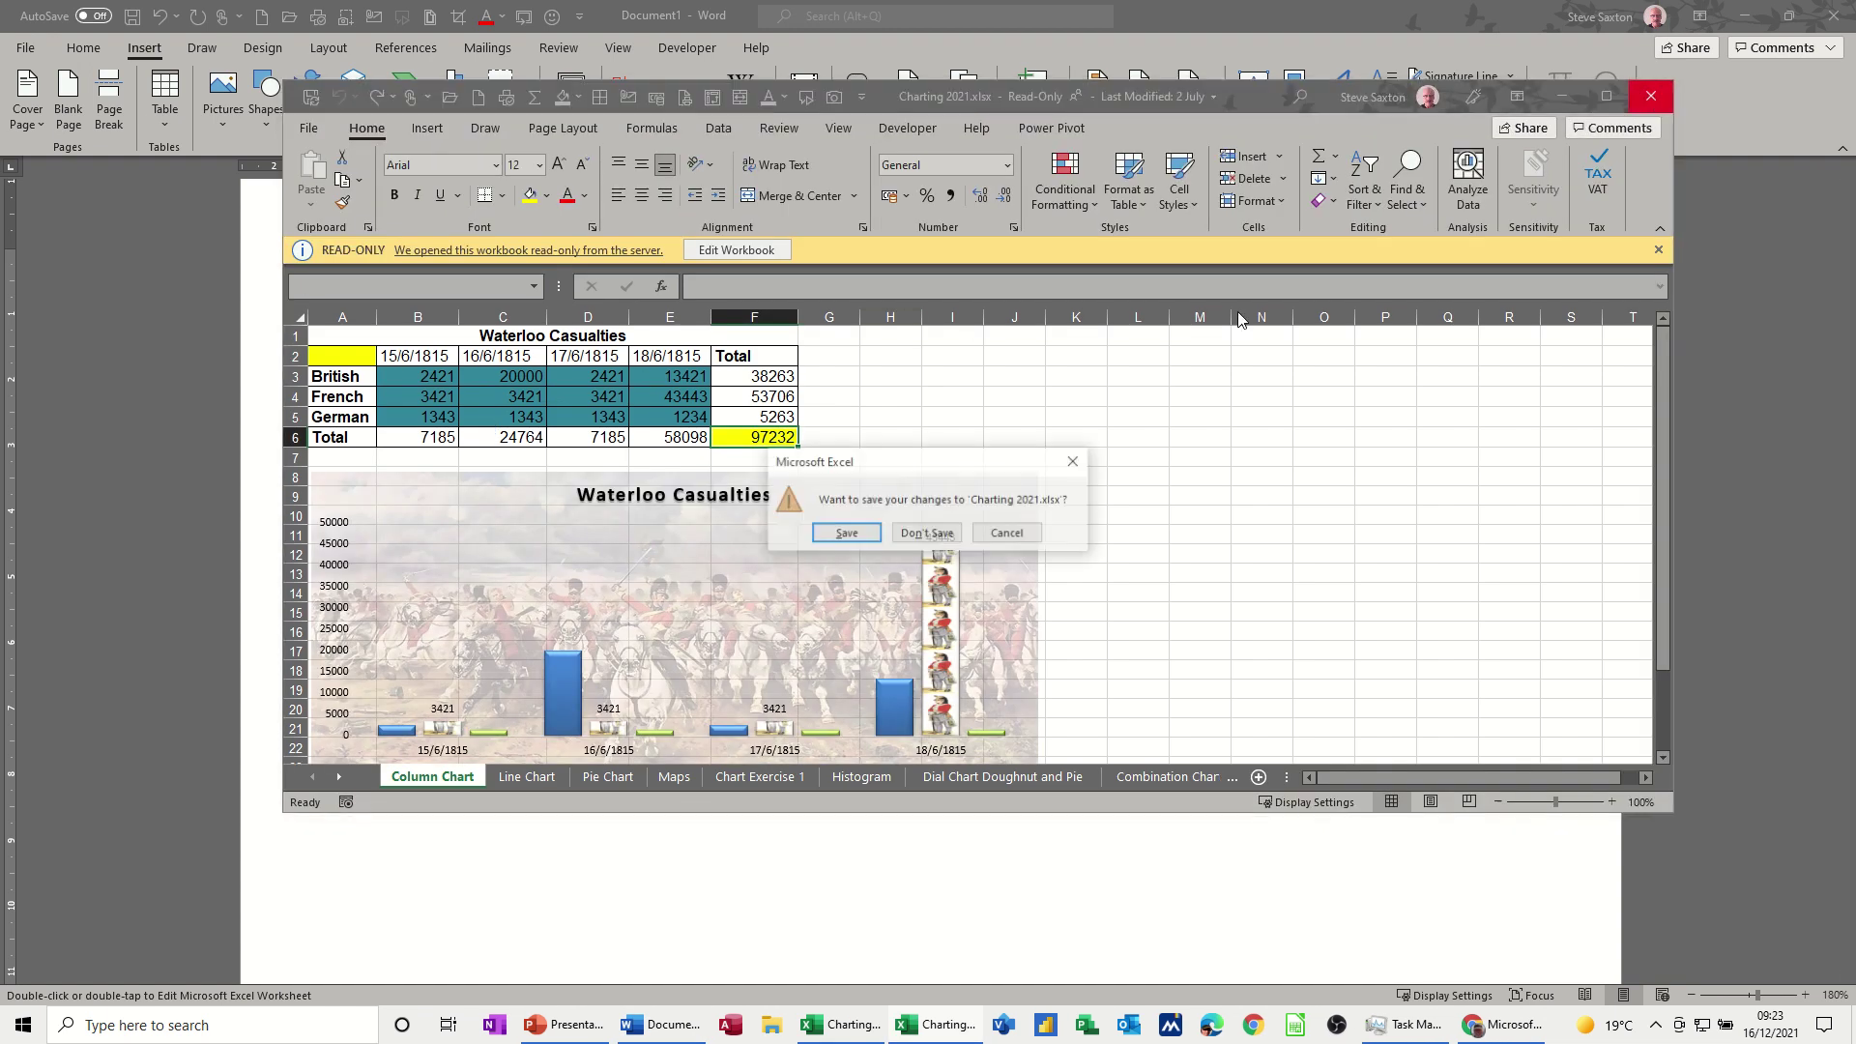
pyautogui.click(900, 539)
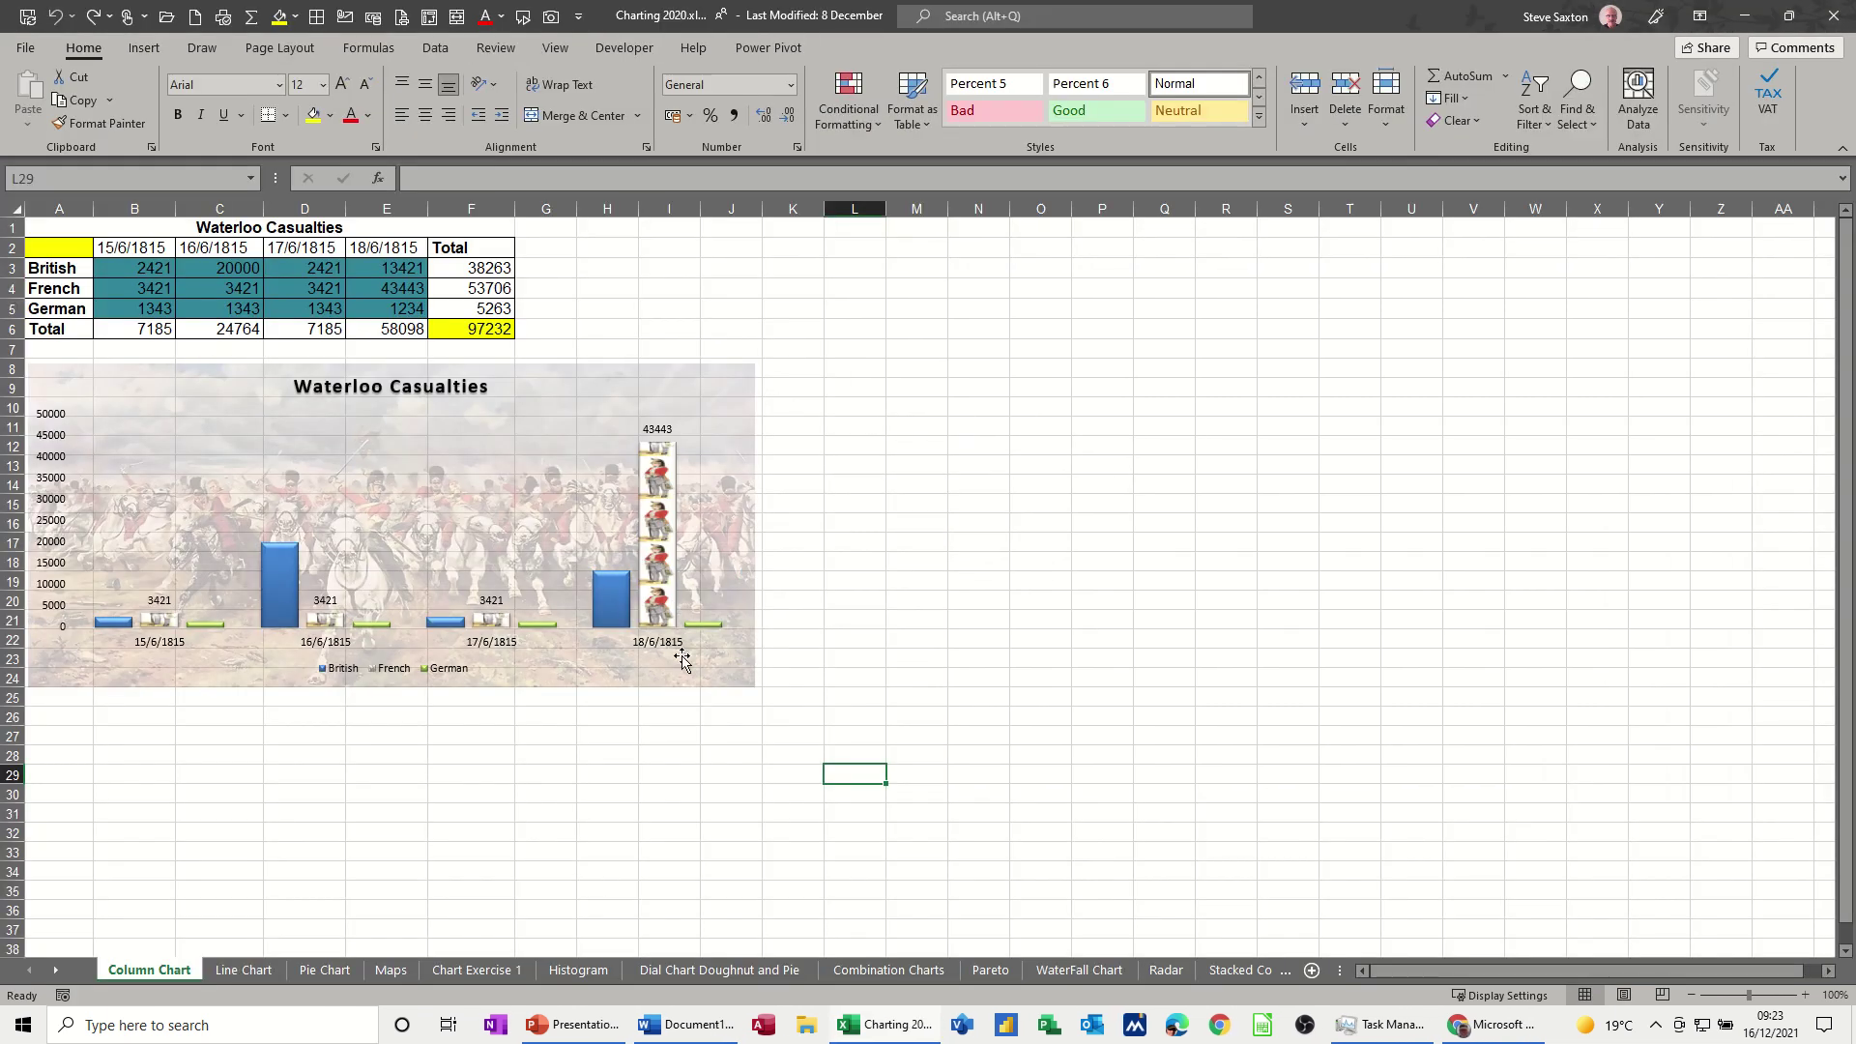
pyautogui.click(698, 1027)
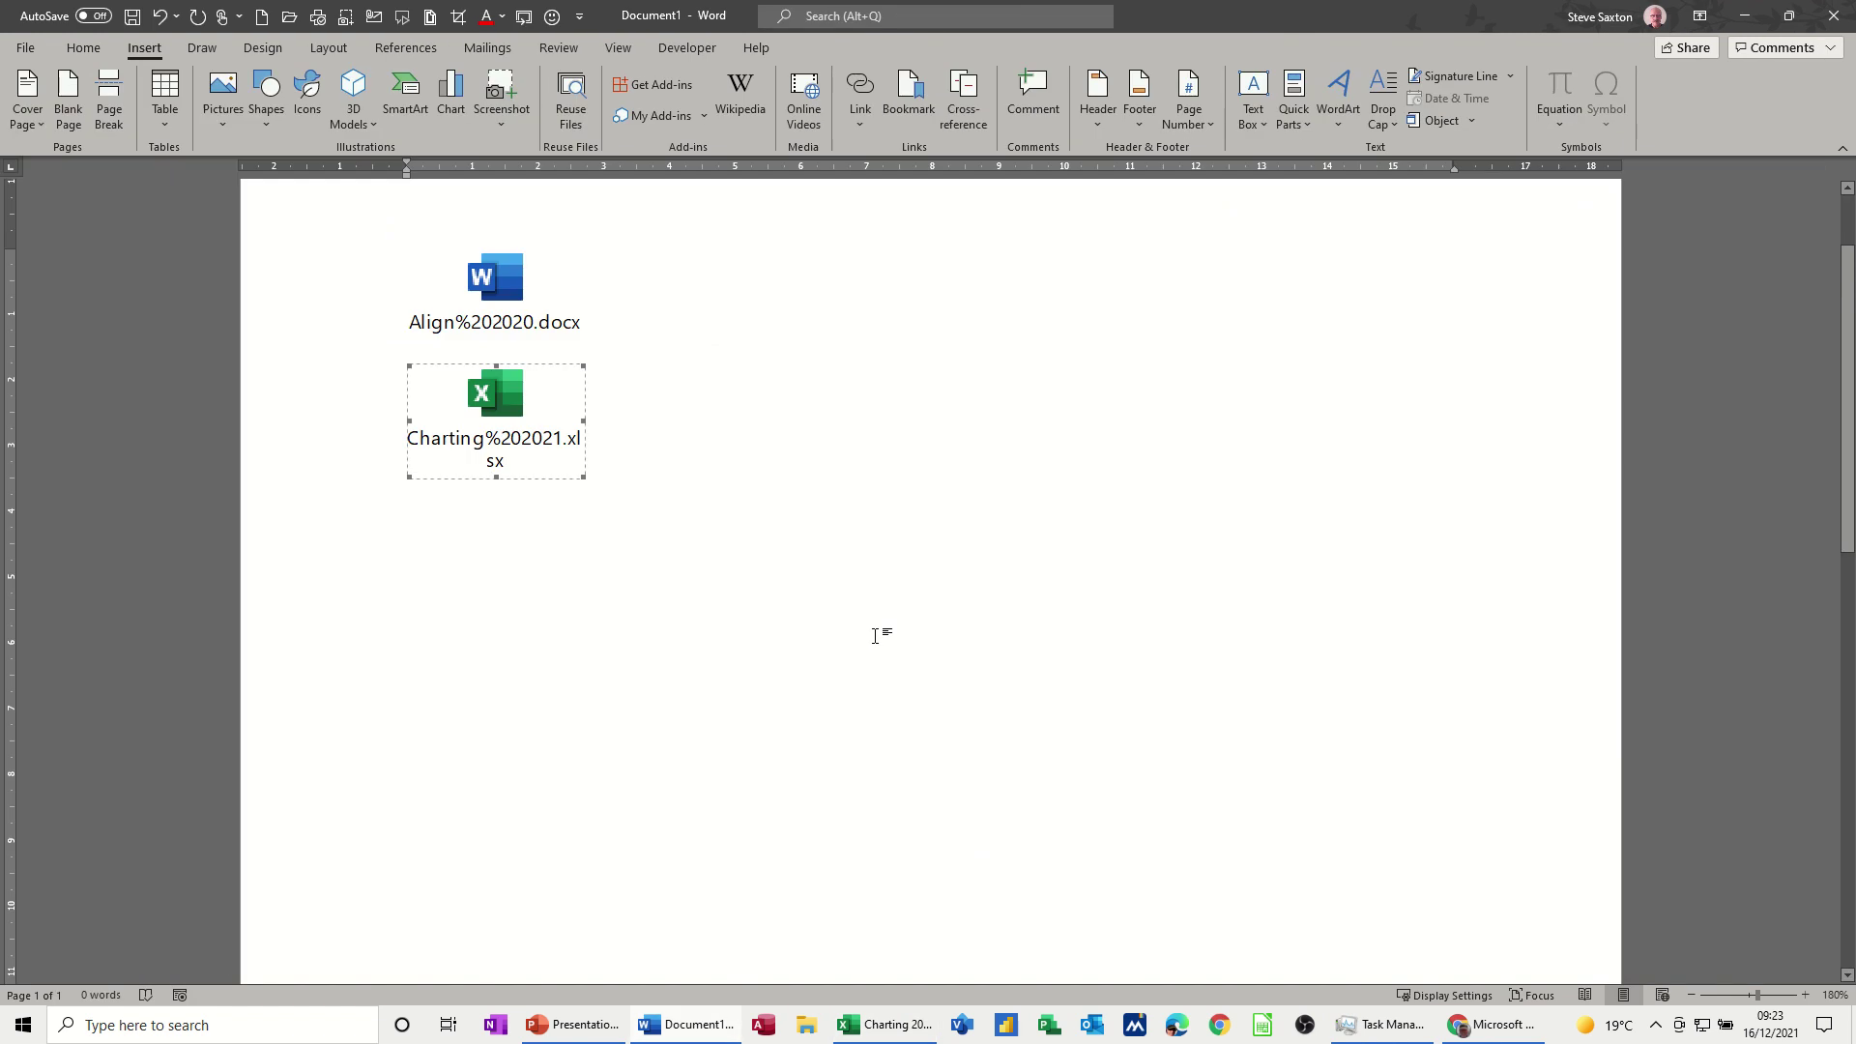
pyautogui.click(617, 479)
pyautogui.press('Return')
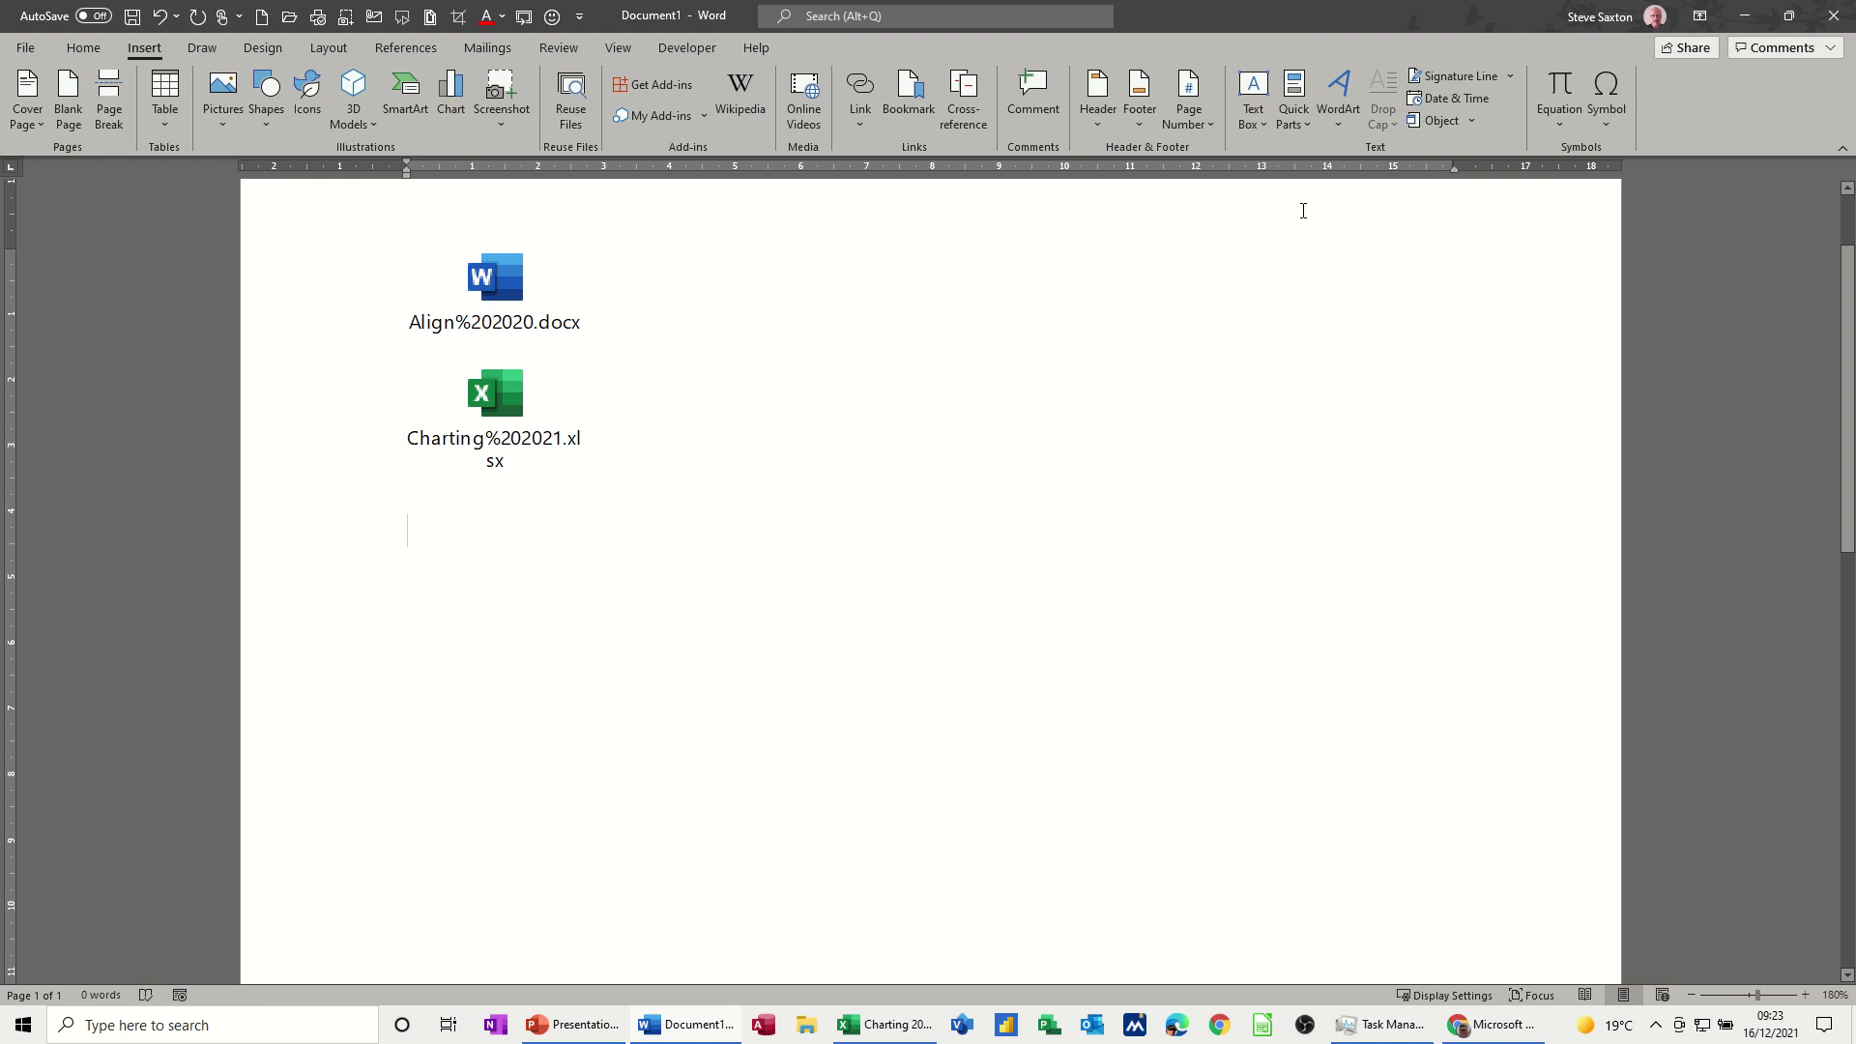
# - Insert Align 2020.docx from Examples > Word 2020 as full content, neither linked nor shown as an icon
pyautogui.click(1443, 122)
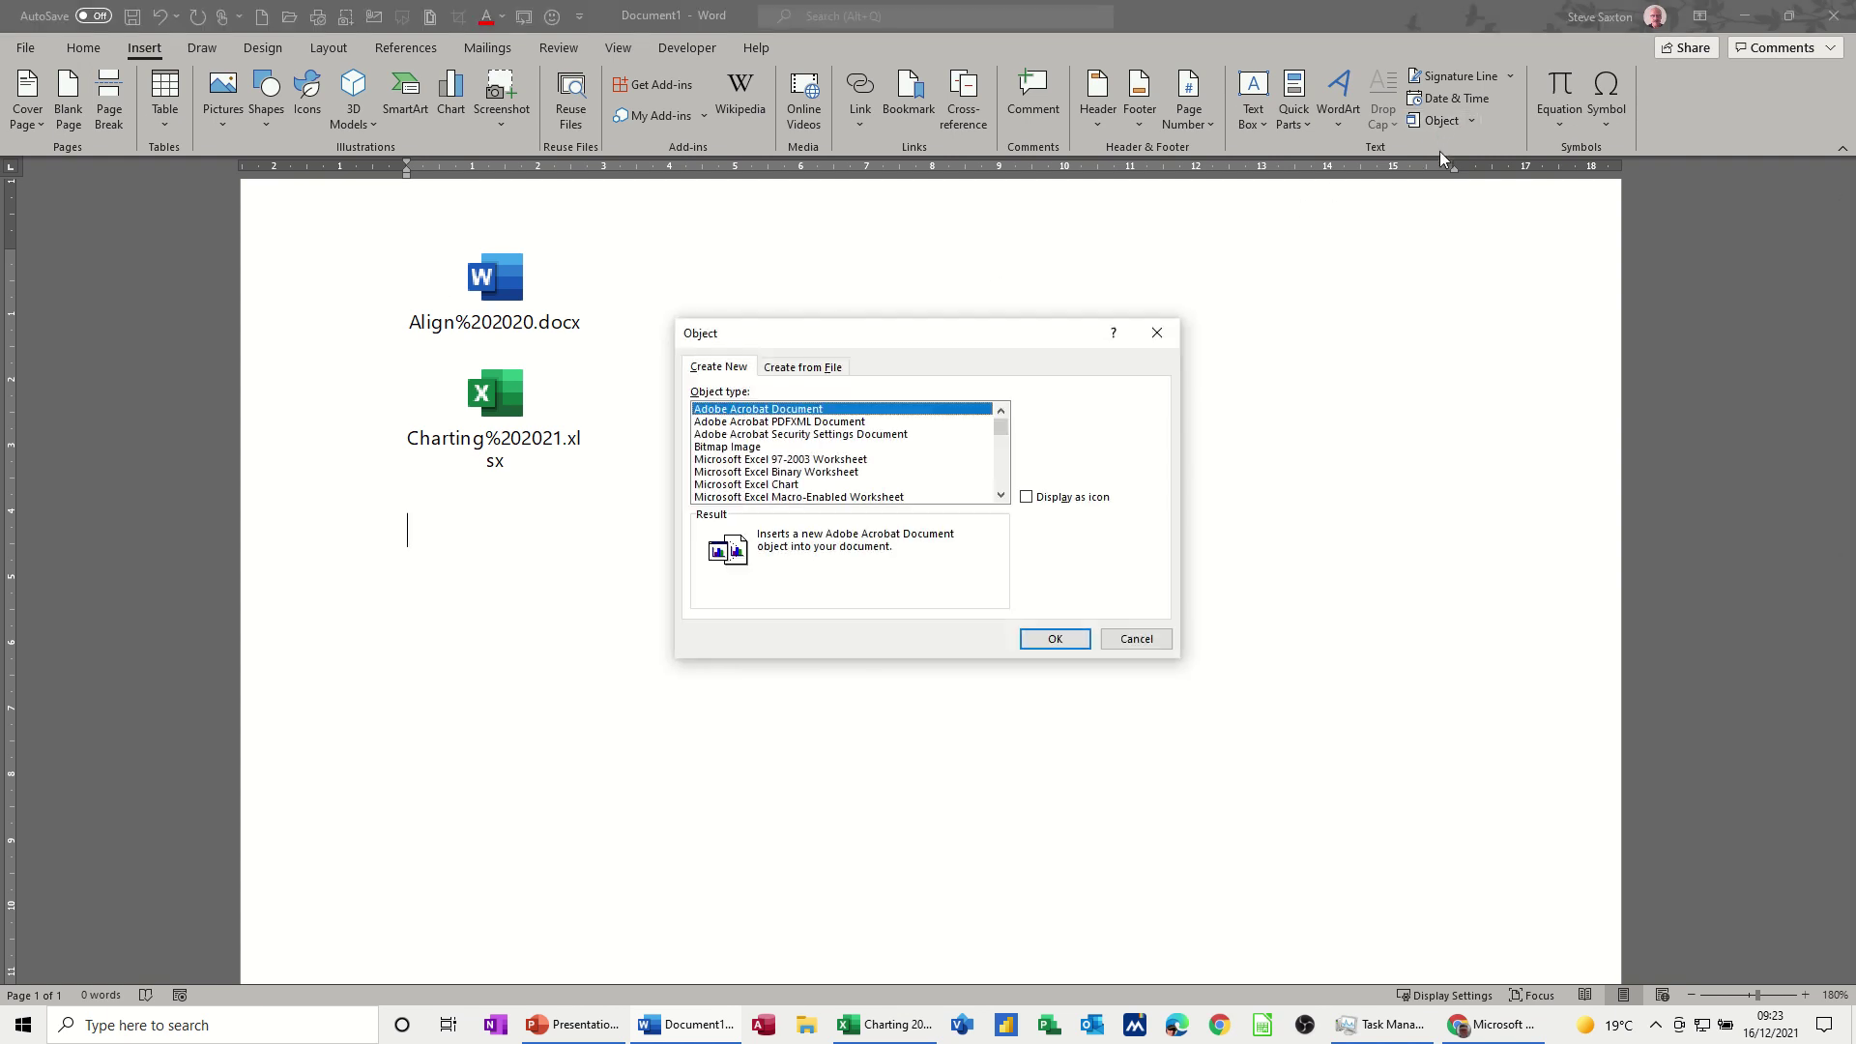
pyautogui.click(829, 371)
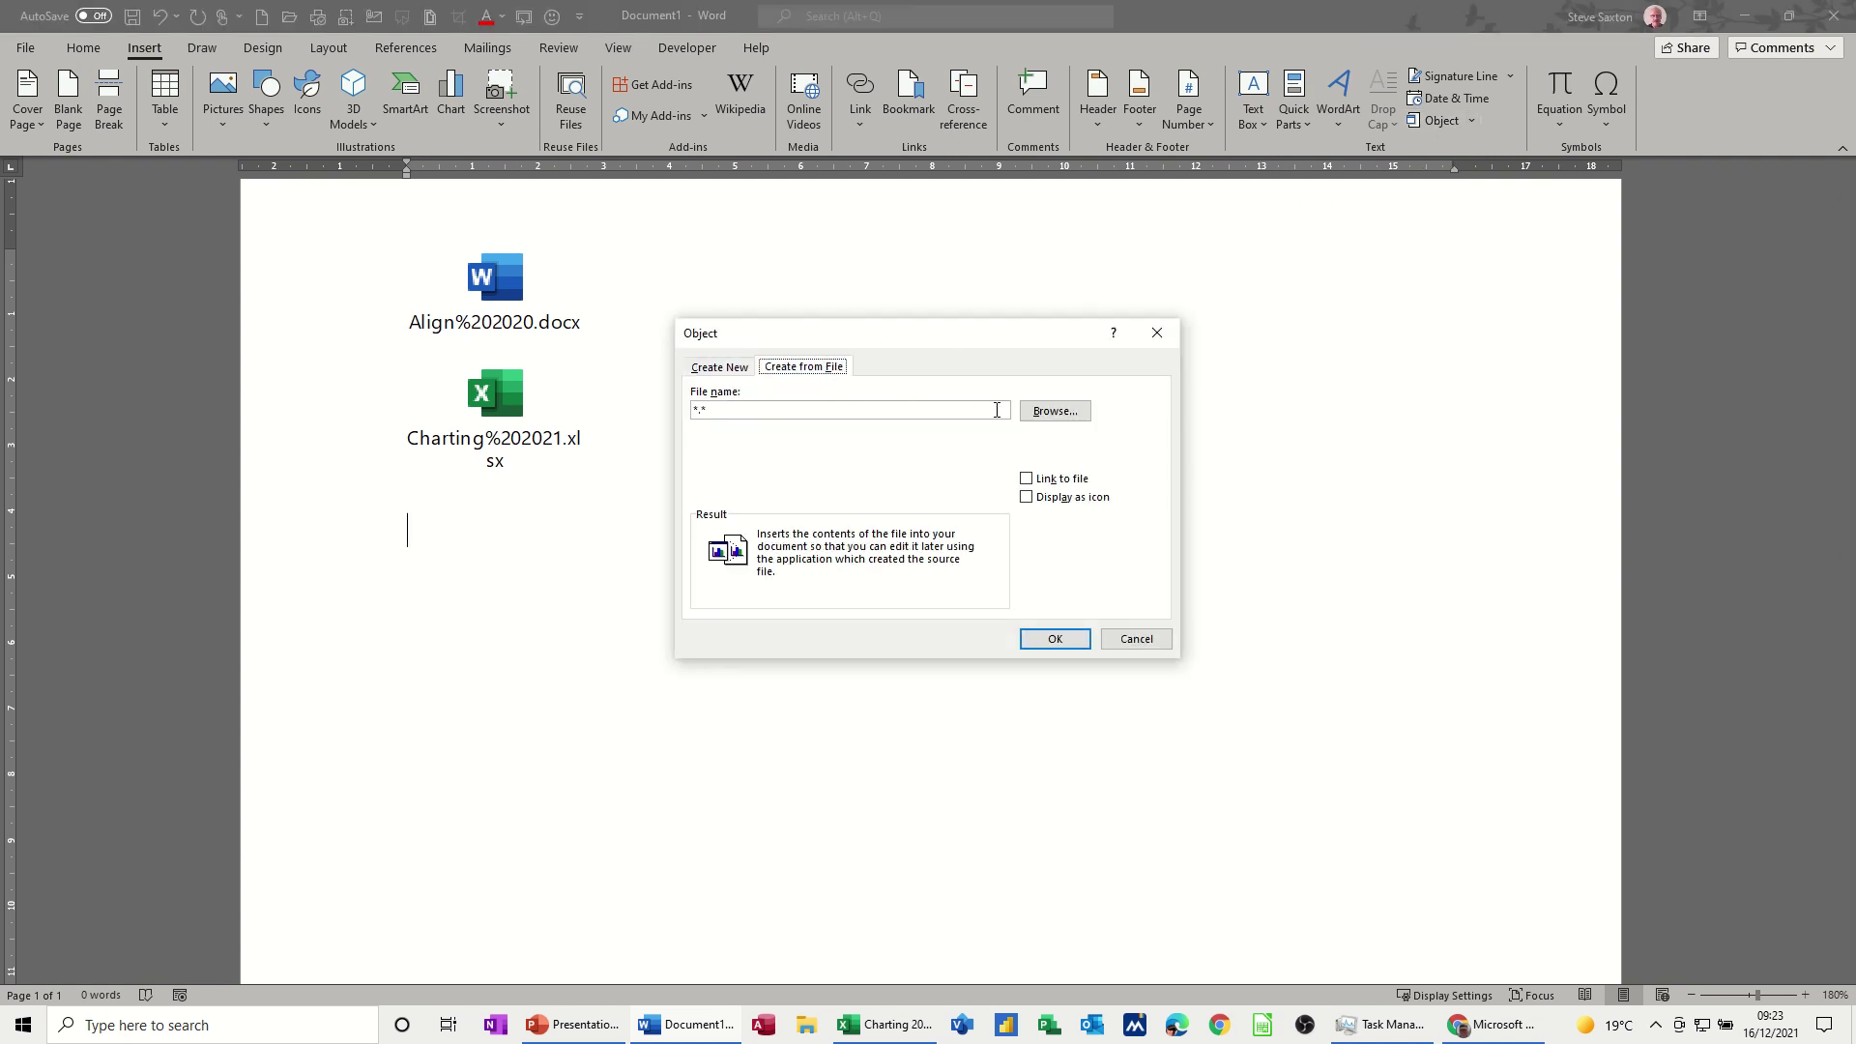
pyautogui.click(1052, 410)
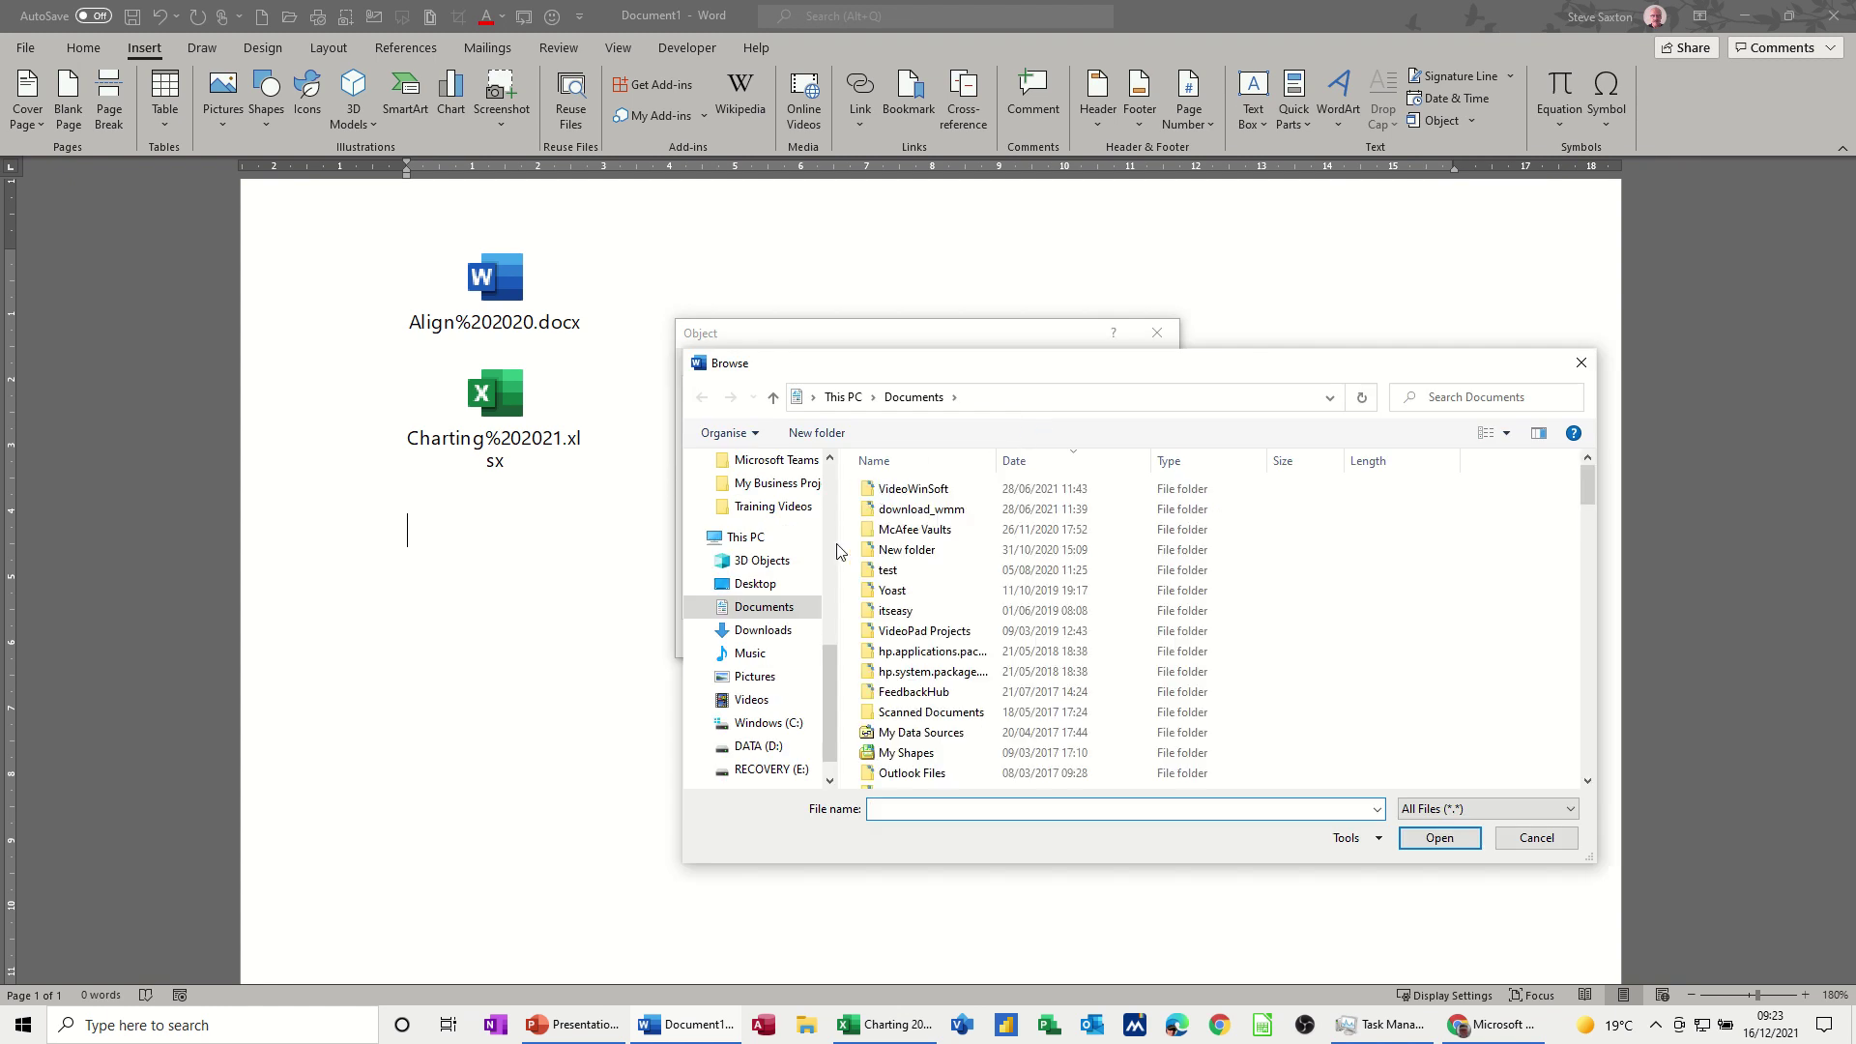
pyautogui.scroll(2, 828, 598)
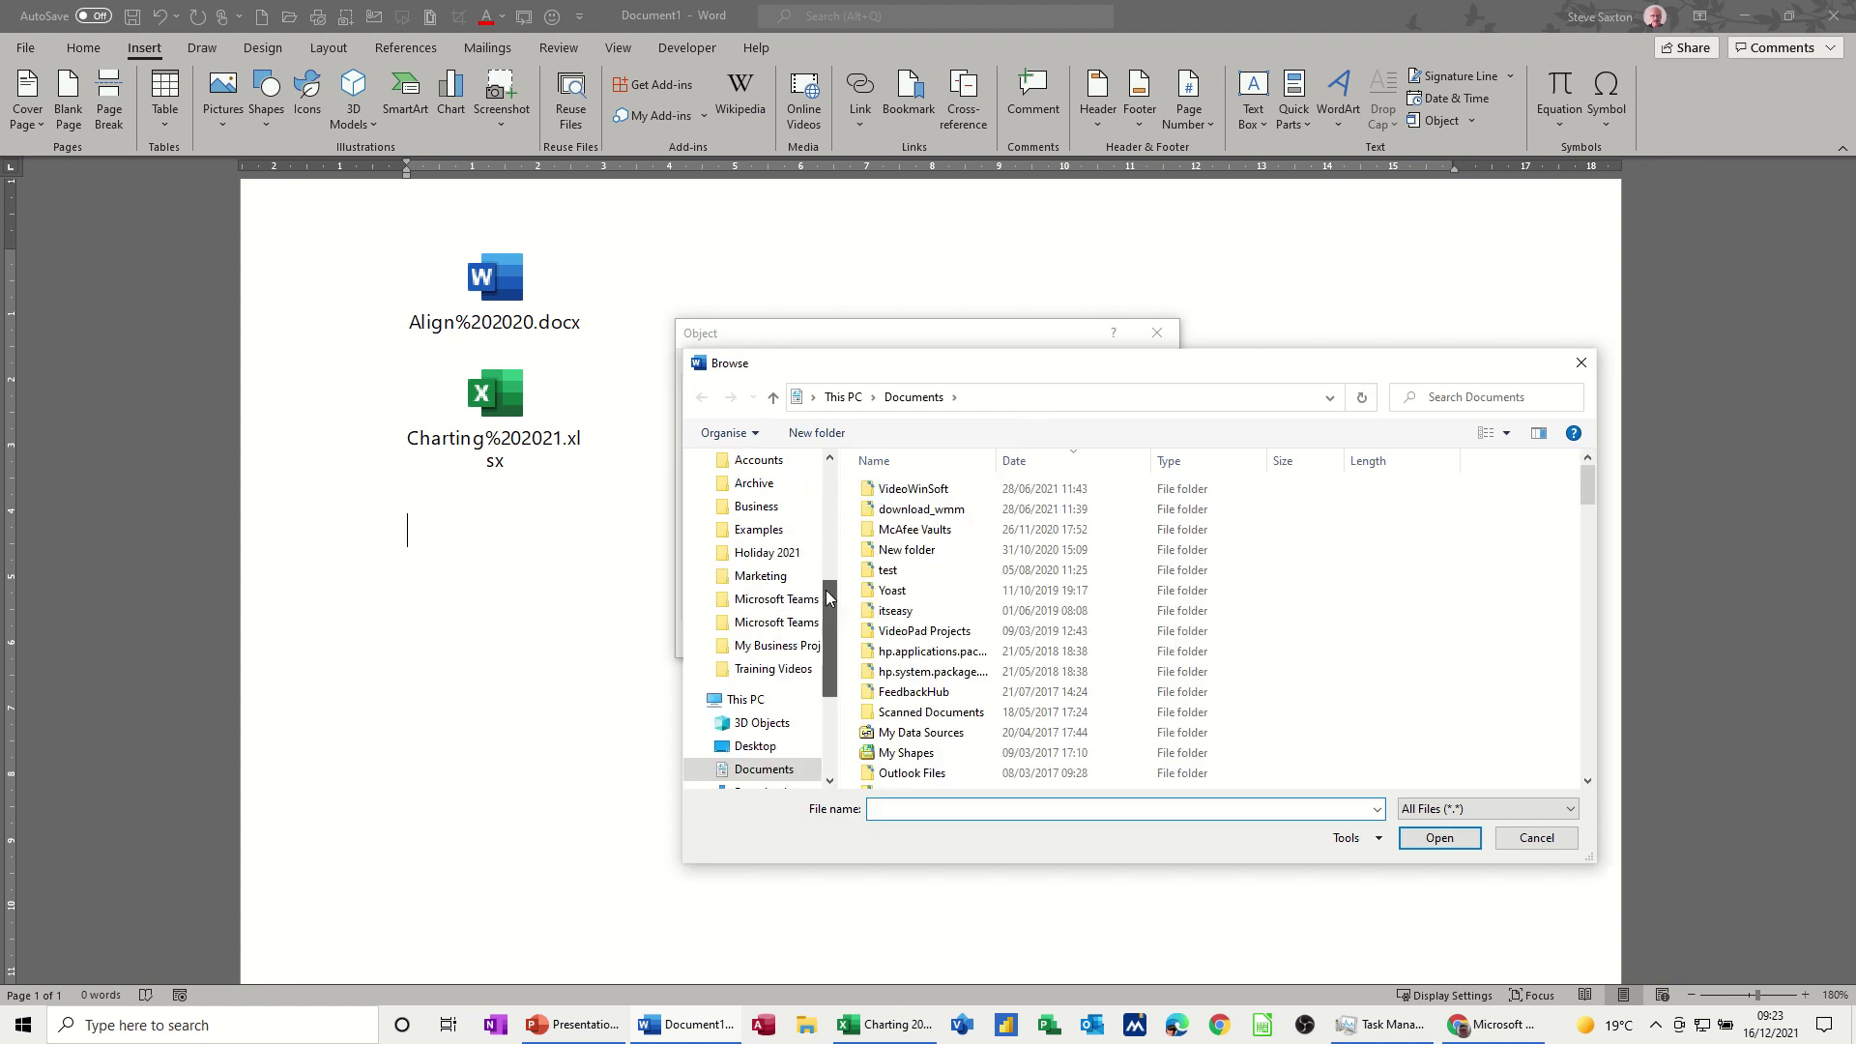
pyautogui.click(750, 534)
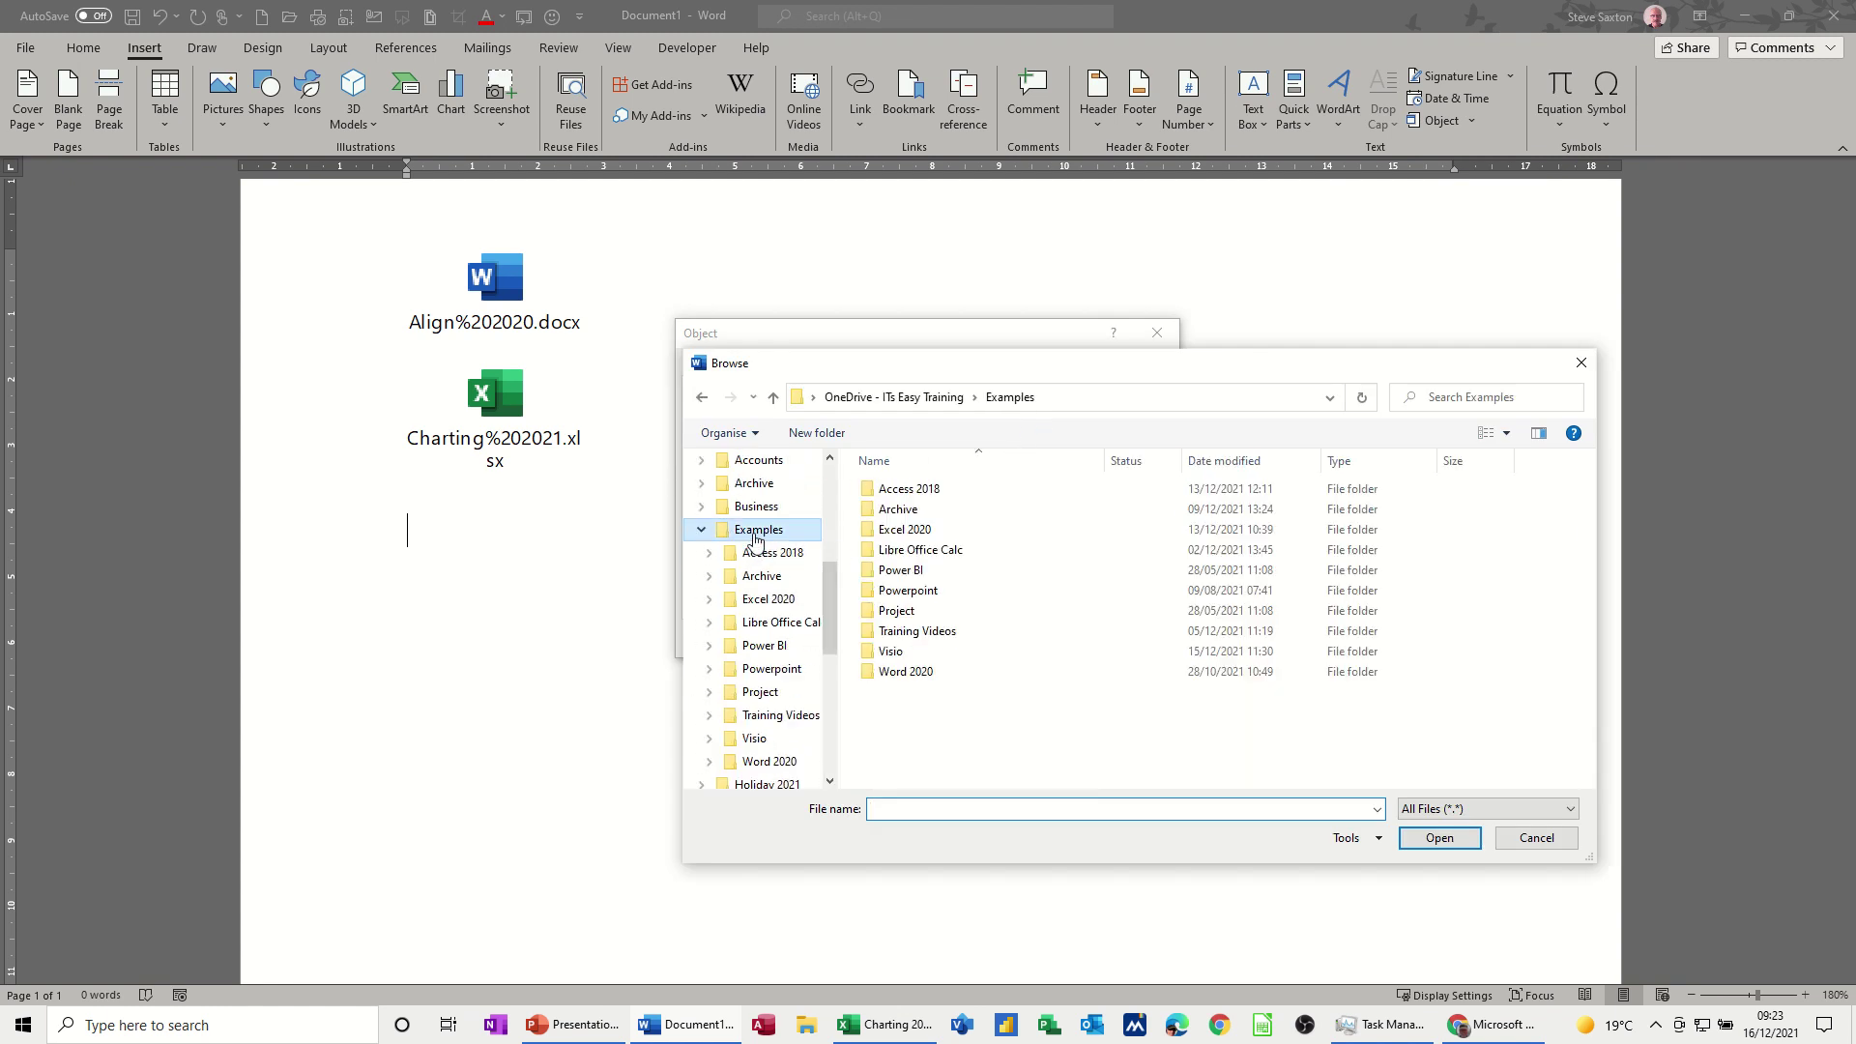
pyautogui.click(889, 677)
pyautogui.doubleClick(891, 679)
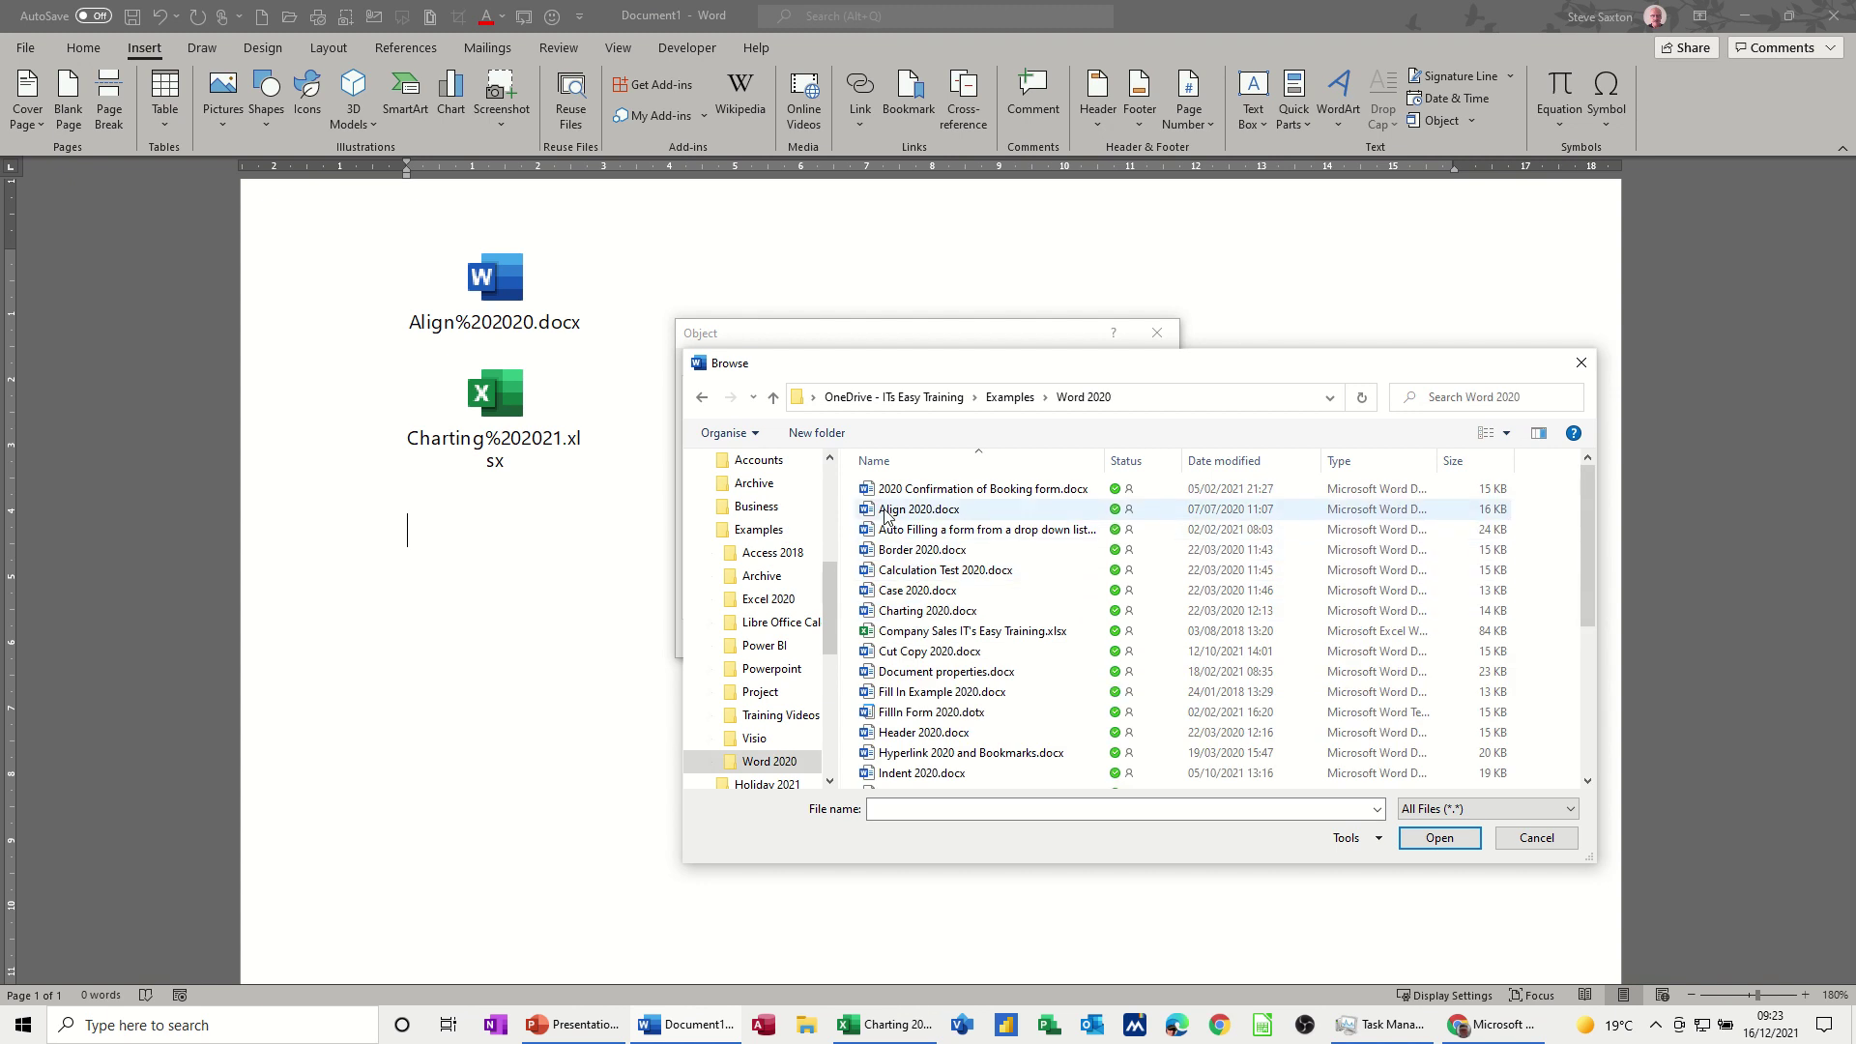
pyautogui.doubleClick(885, 512)
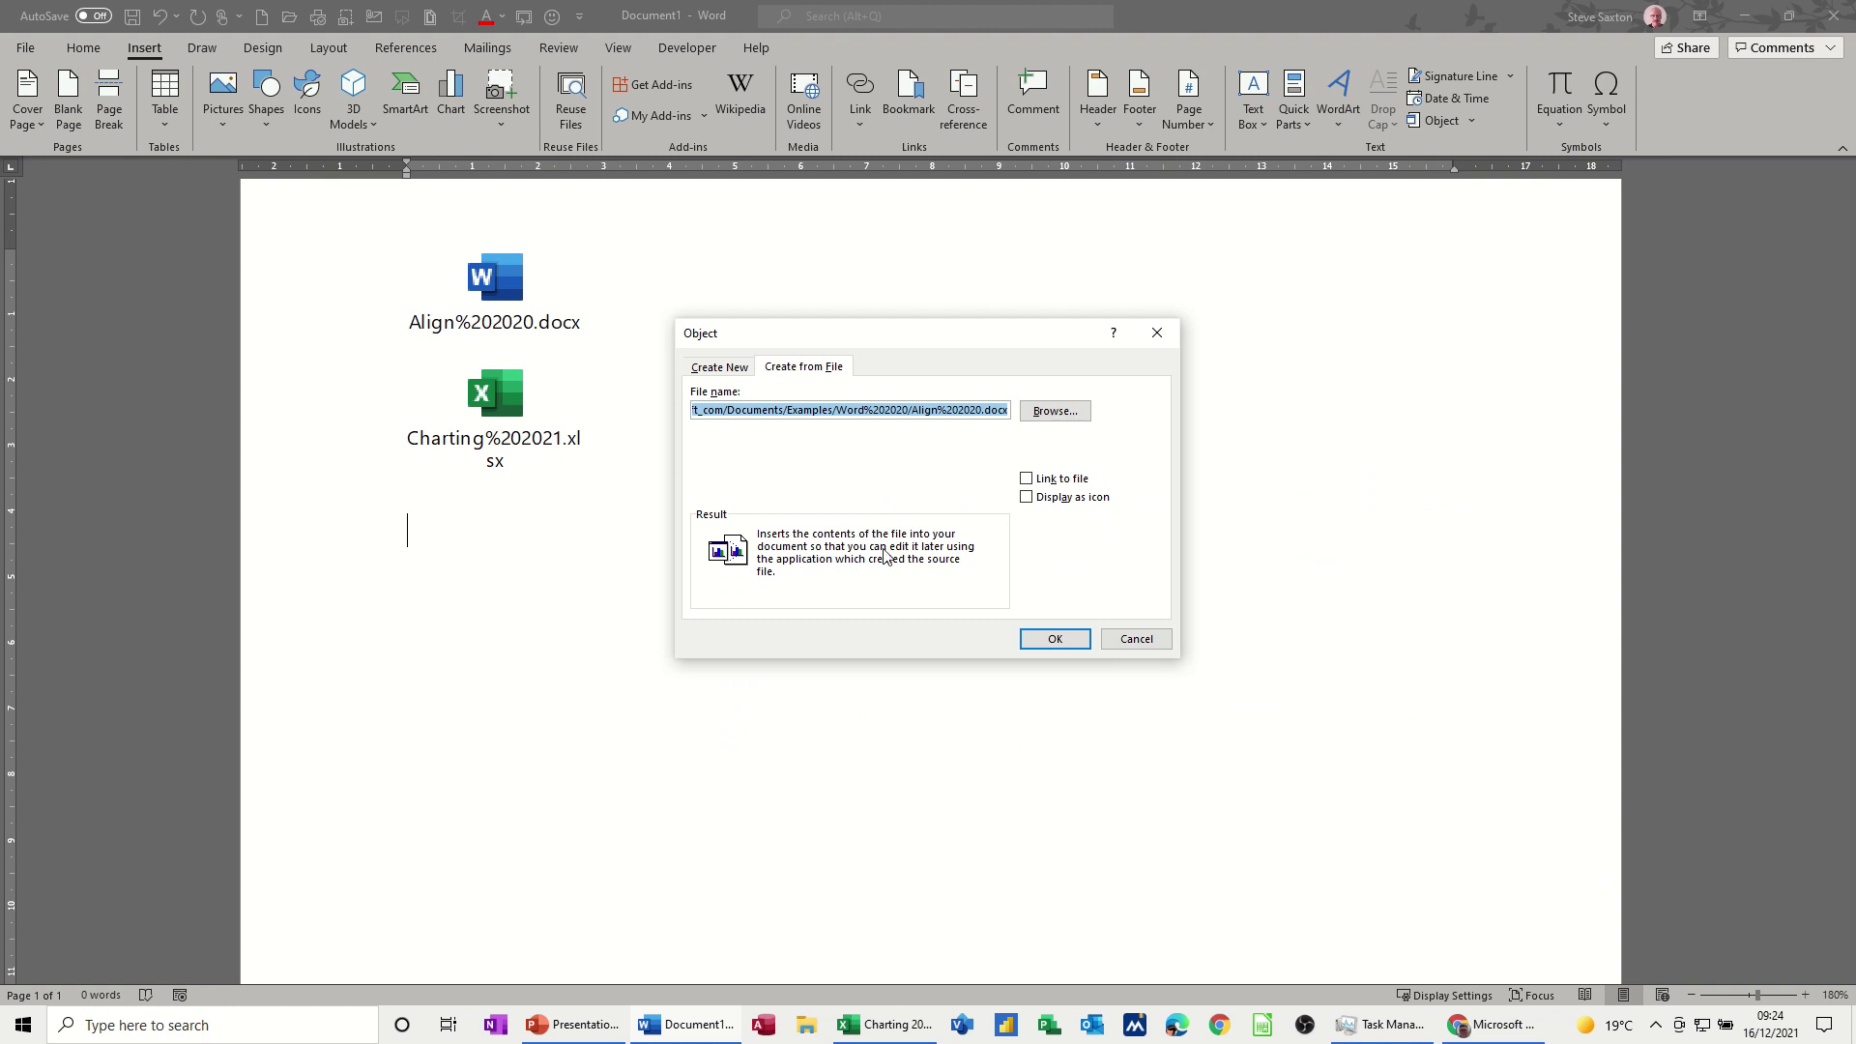
pyautogui.click(1052, 638)
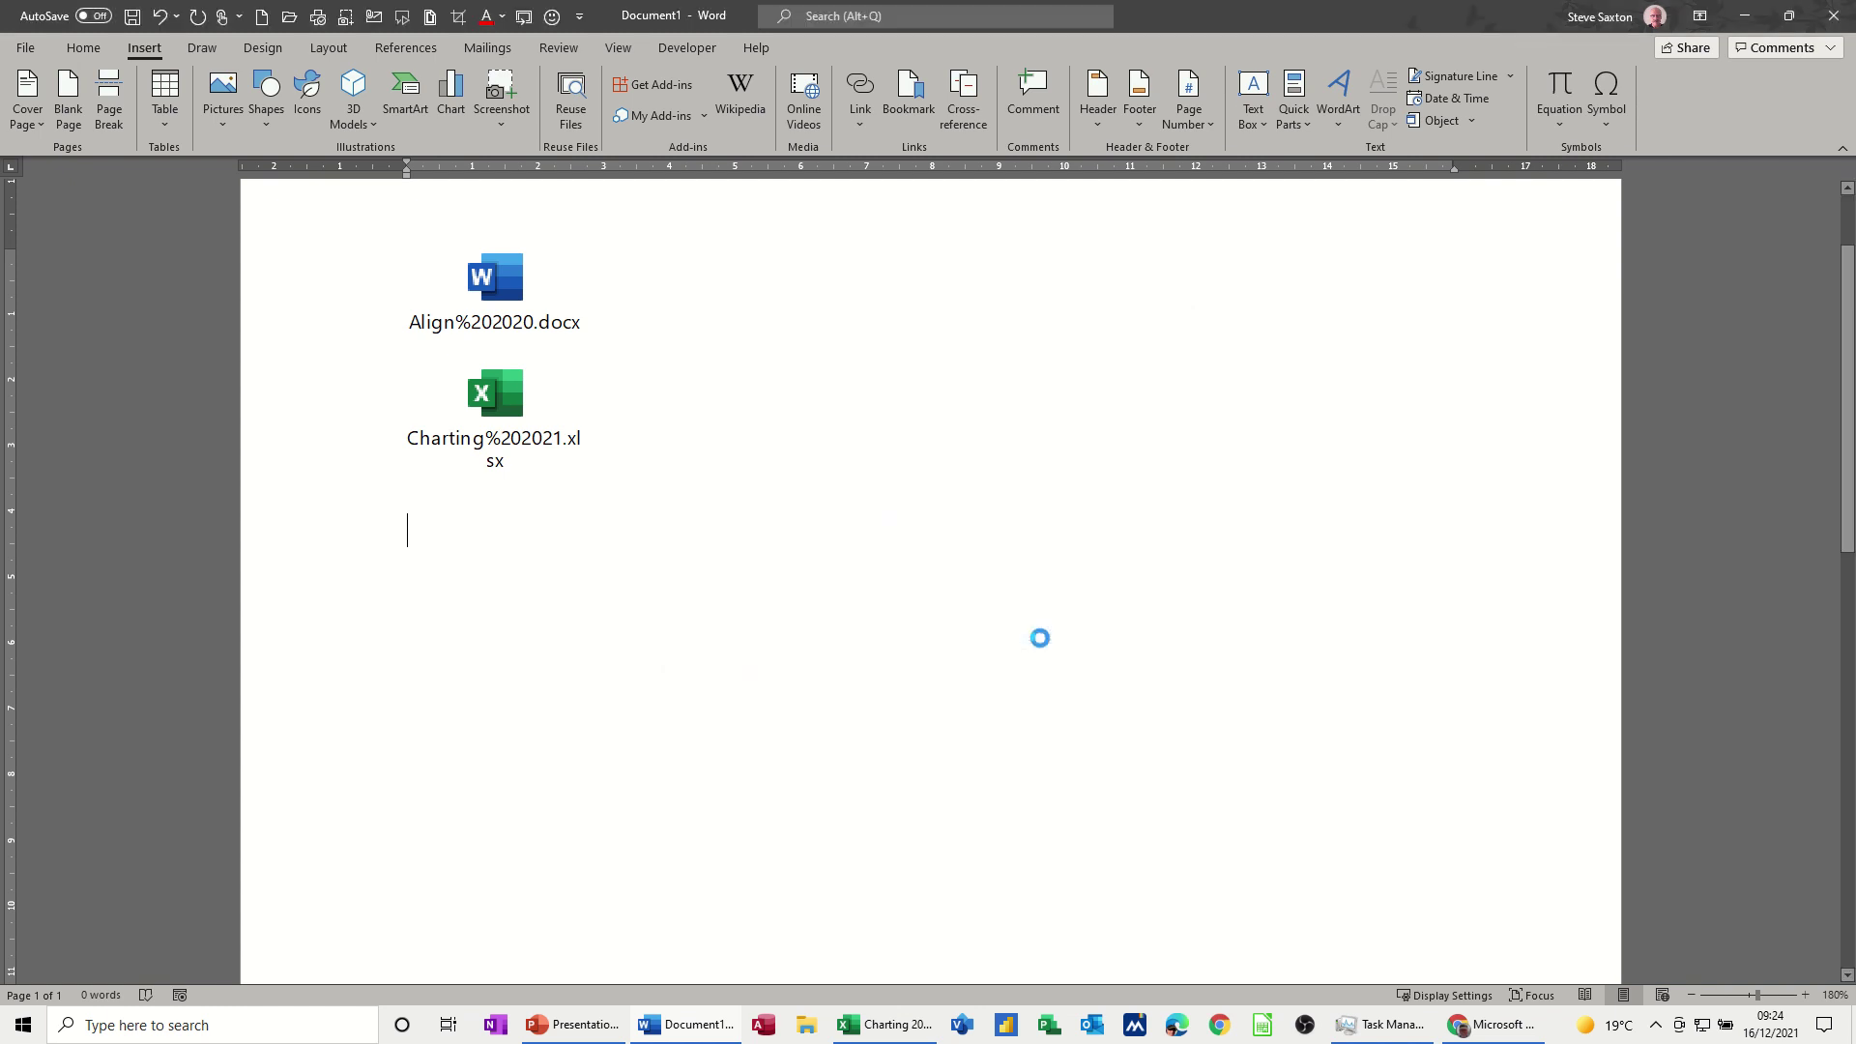
# - Select the embedded MICROSOFT article, open and close it, then delete the object
pyautogui.scroll(4, 961, 594)
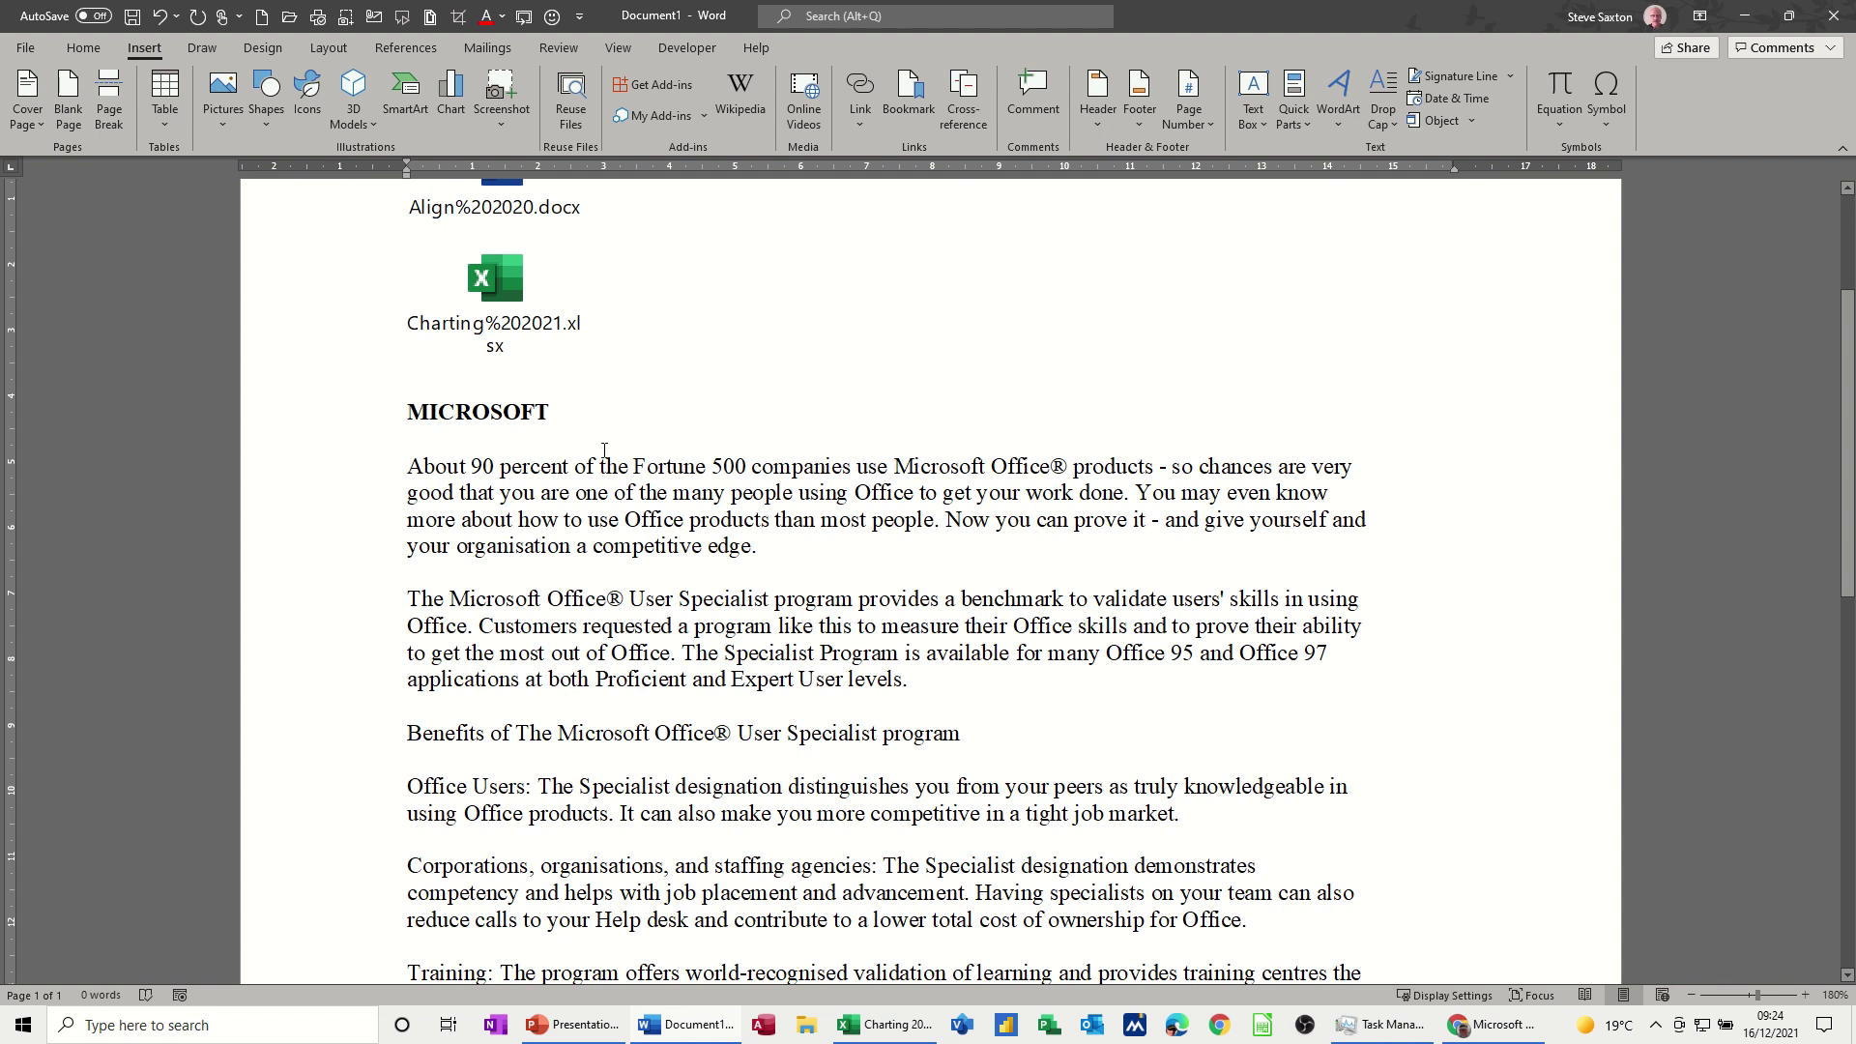
pyautogui.click(631, 493)
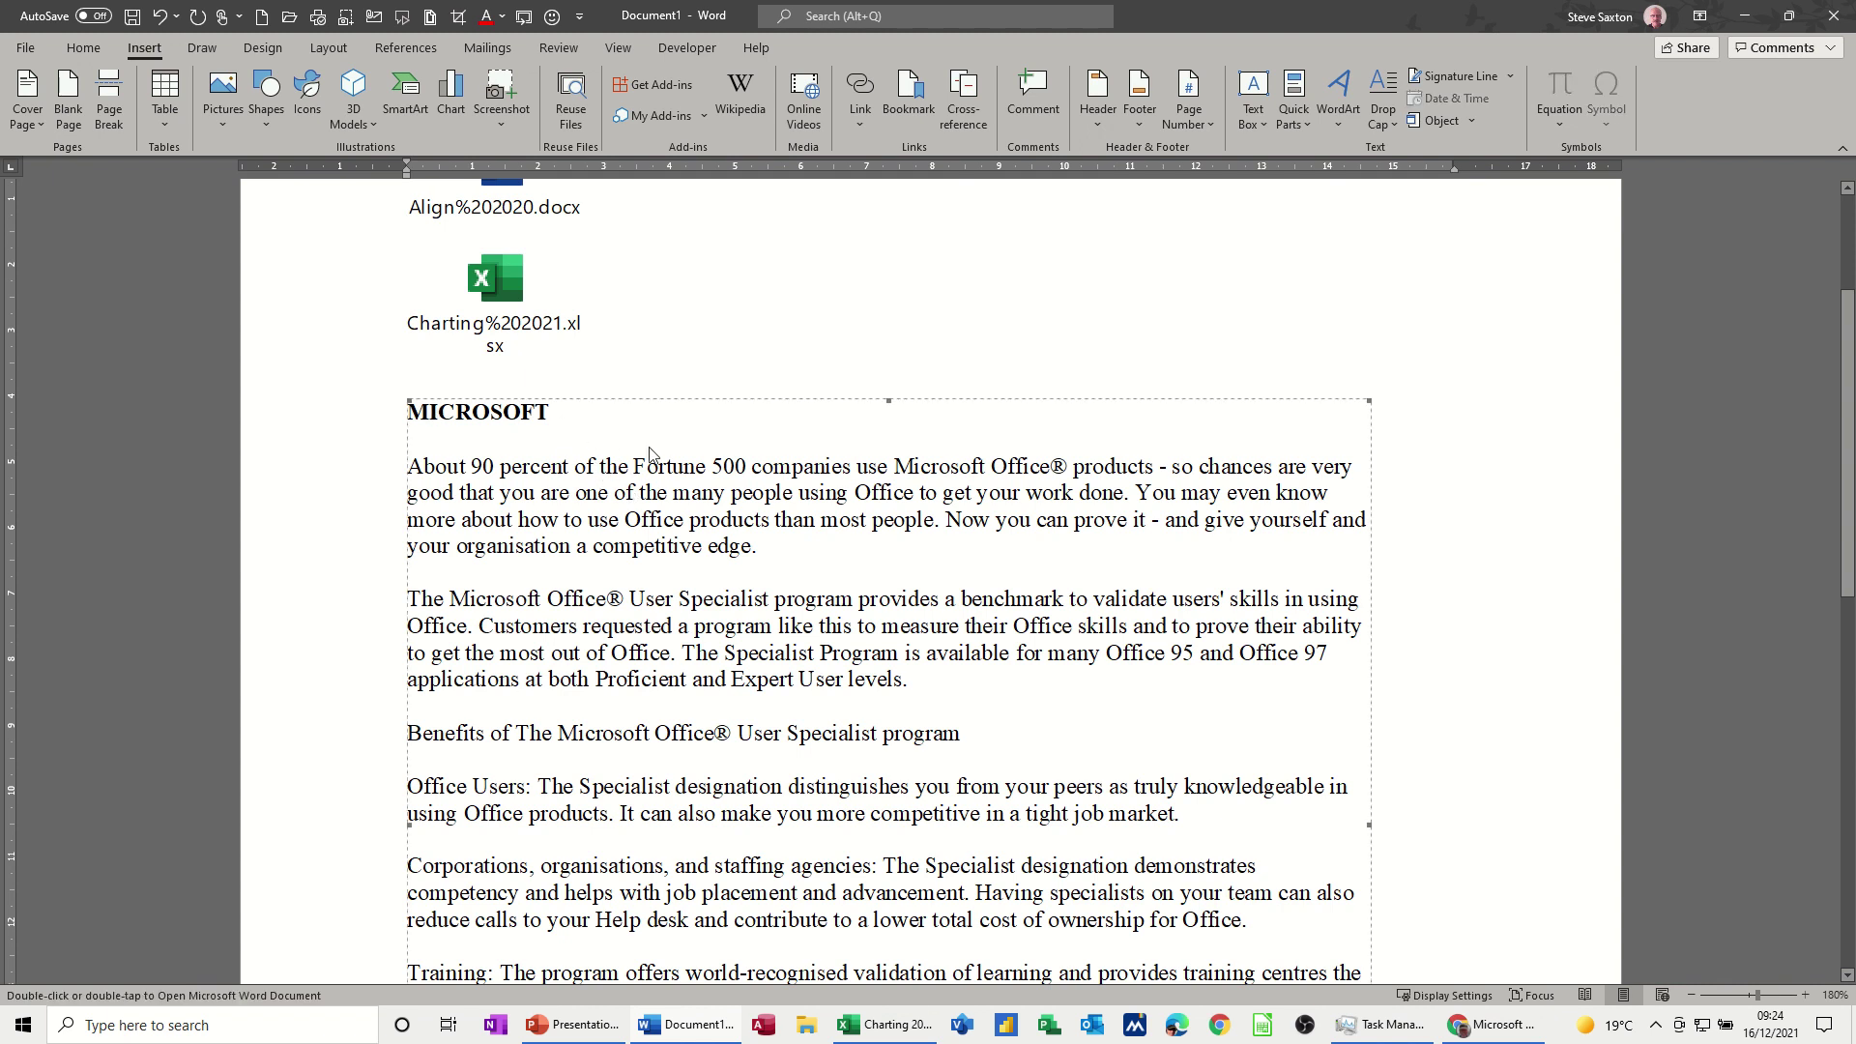
pyautogui.doubleClick(667, 493)
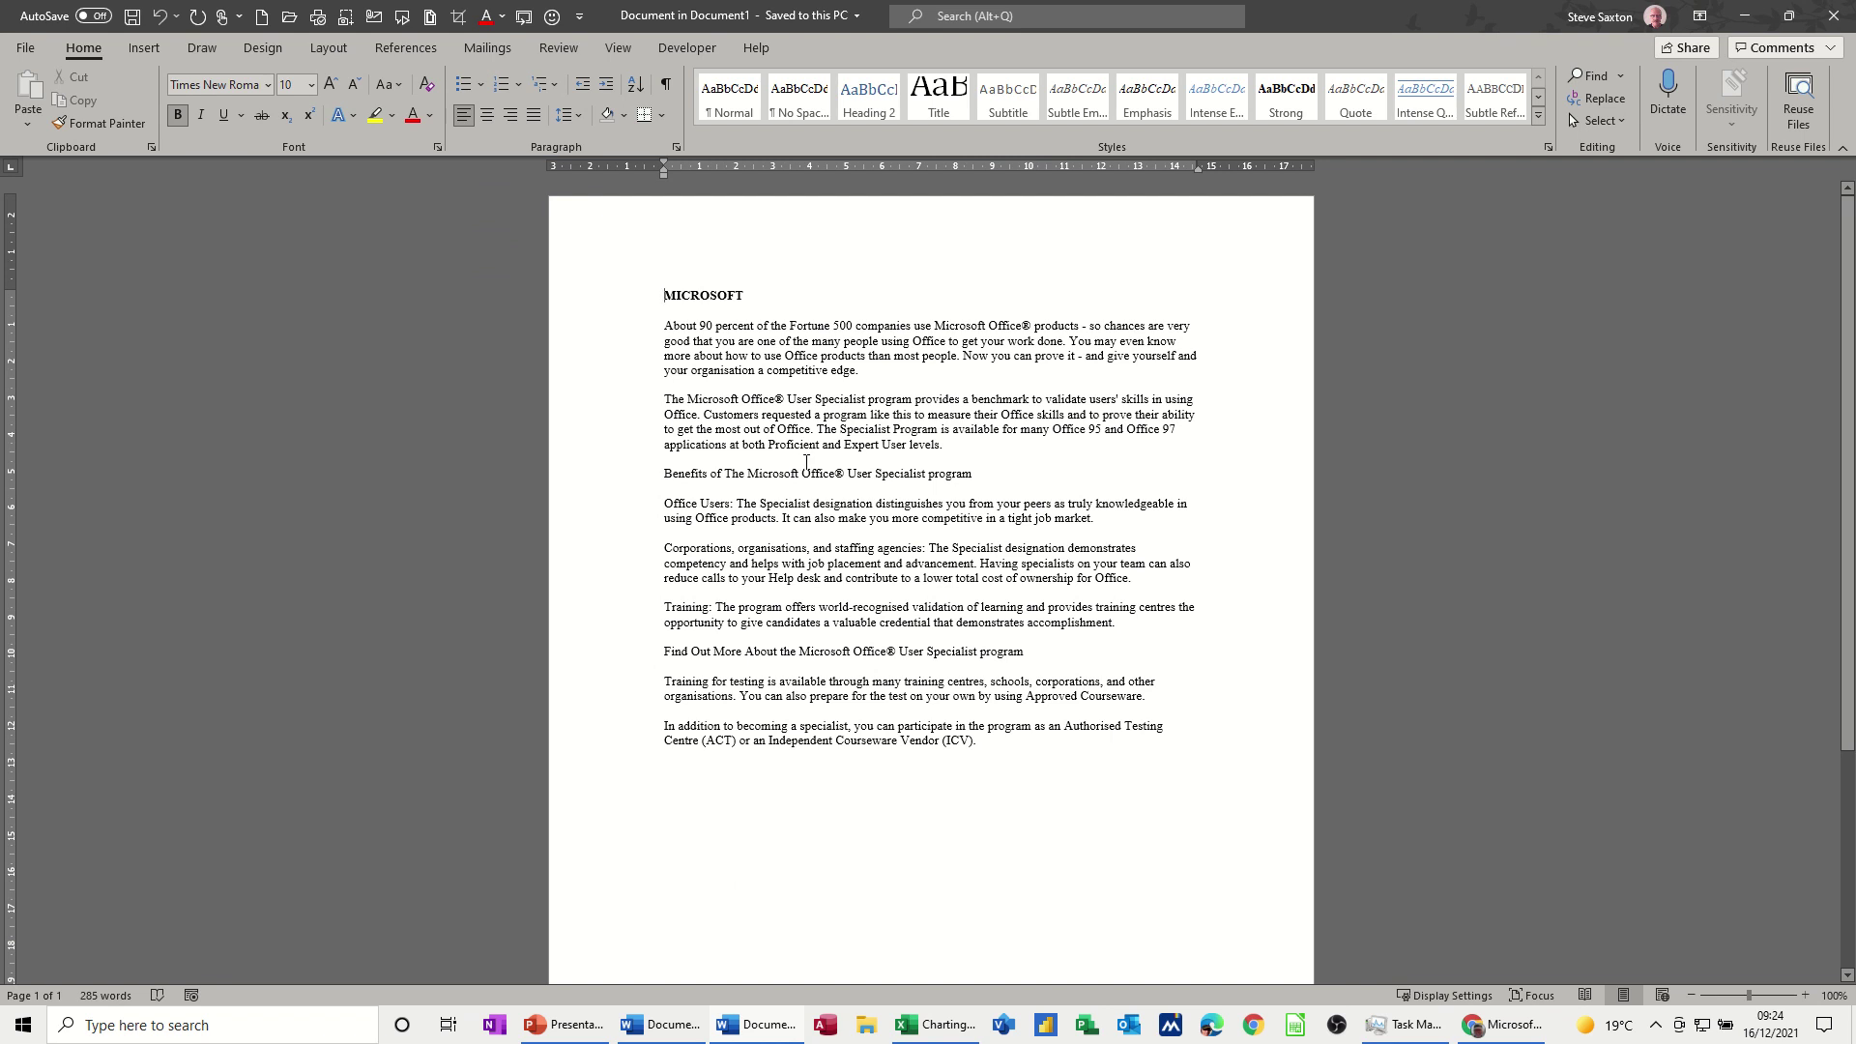
pyautogui.hotkey('alt', 'F4')
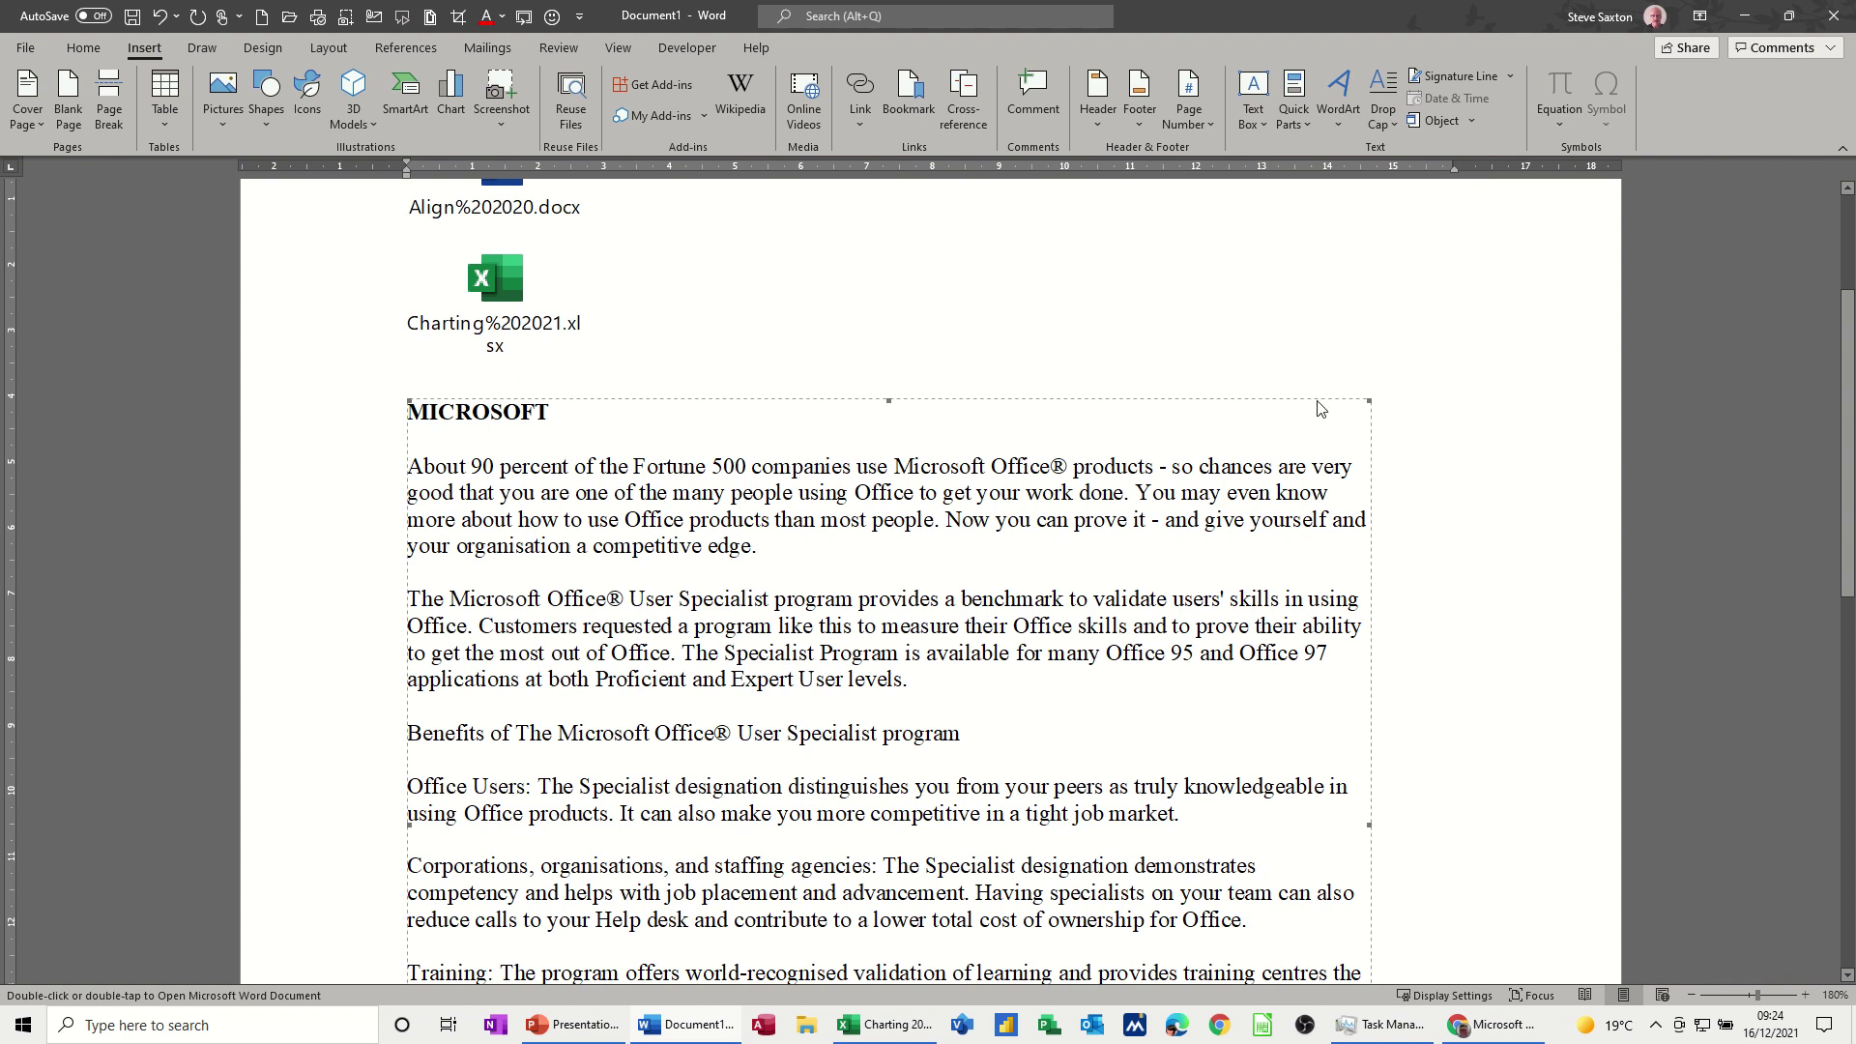
pyautogui.press('Delete')
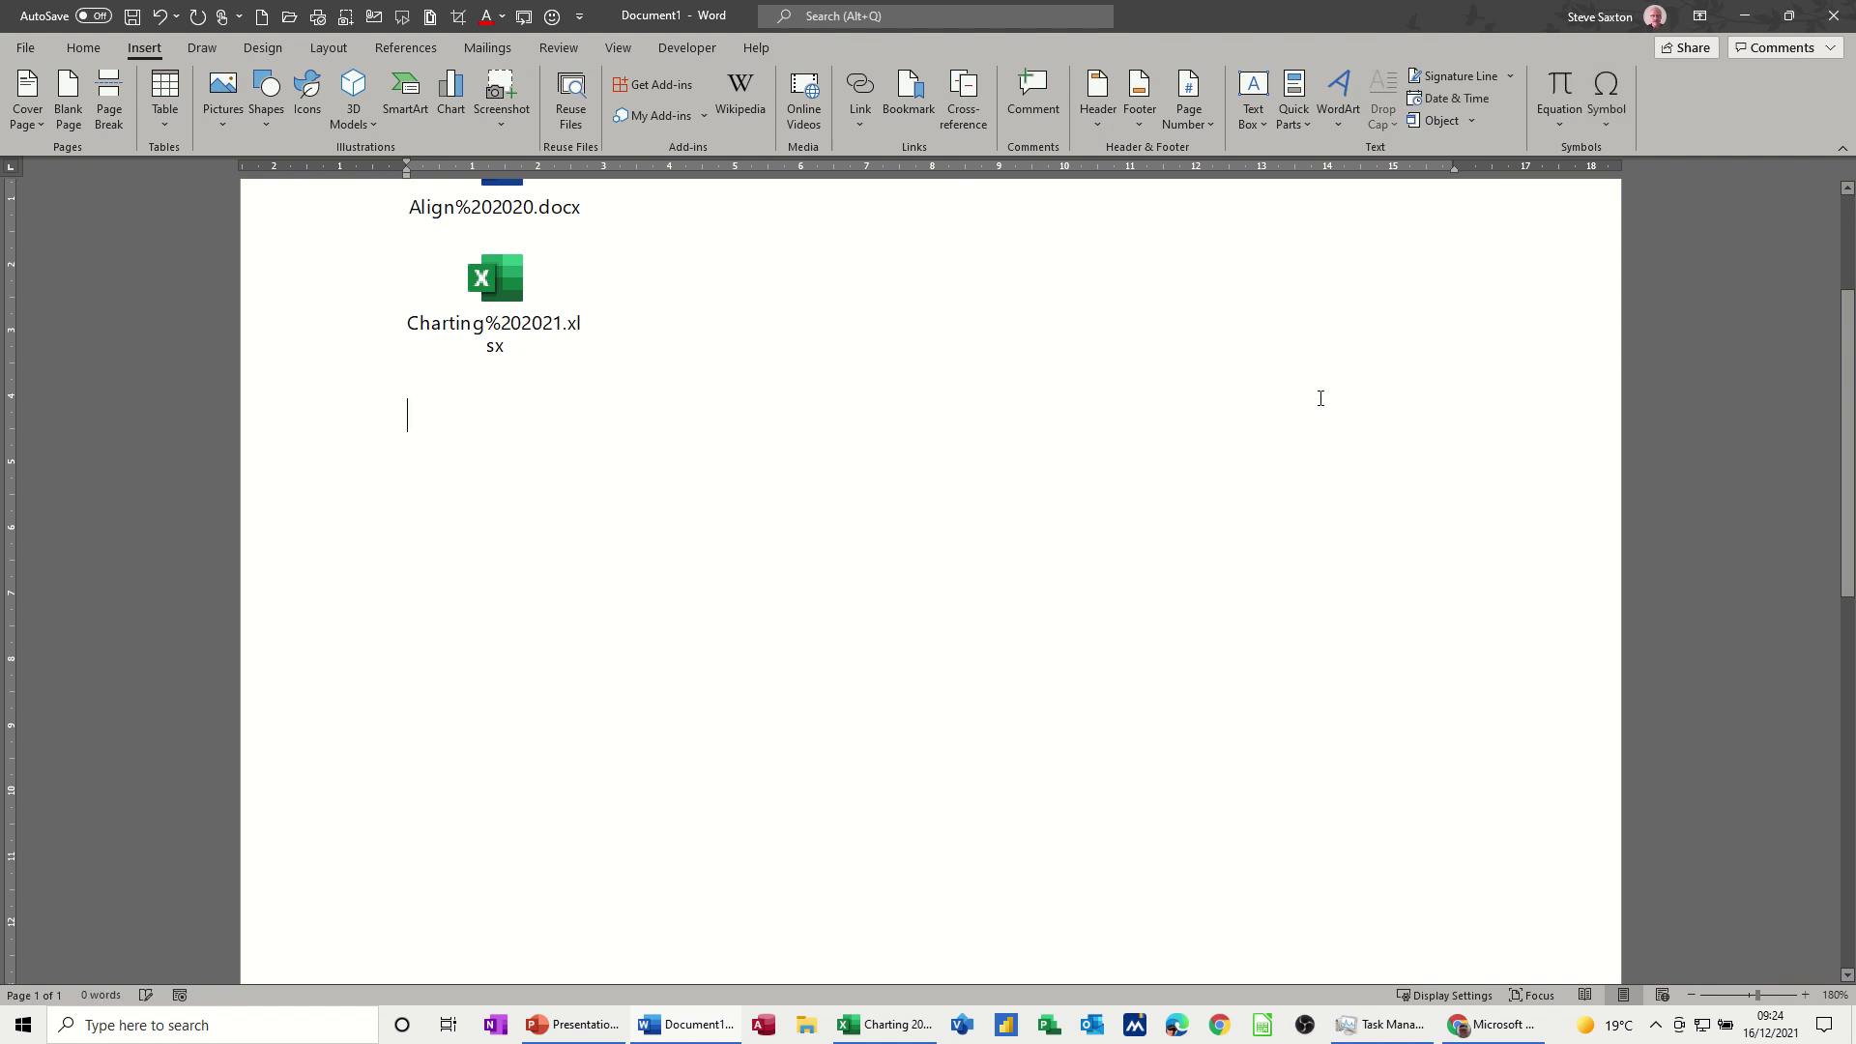
# - Embed Charting 2021.xlsx from Examples > Excel 2020 unlinked, showing its table and chart
pyautogui.click(1450, 122)
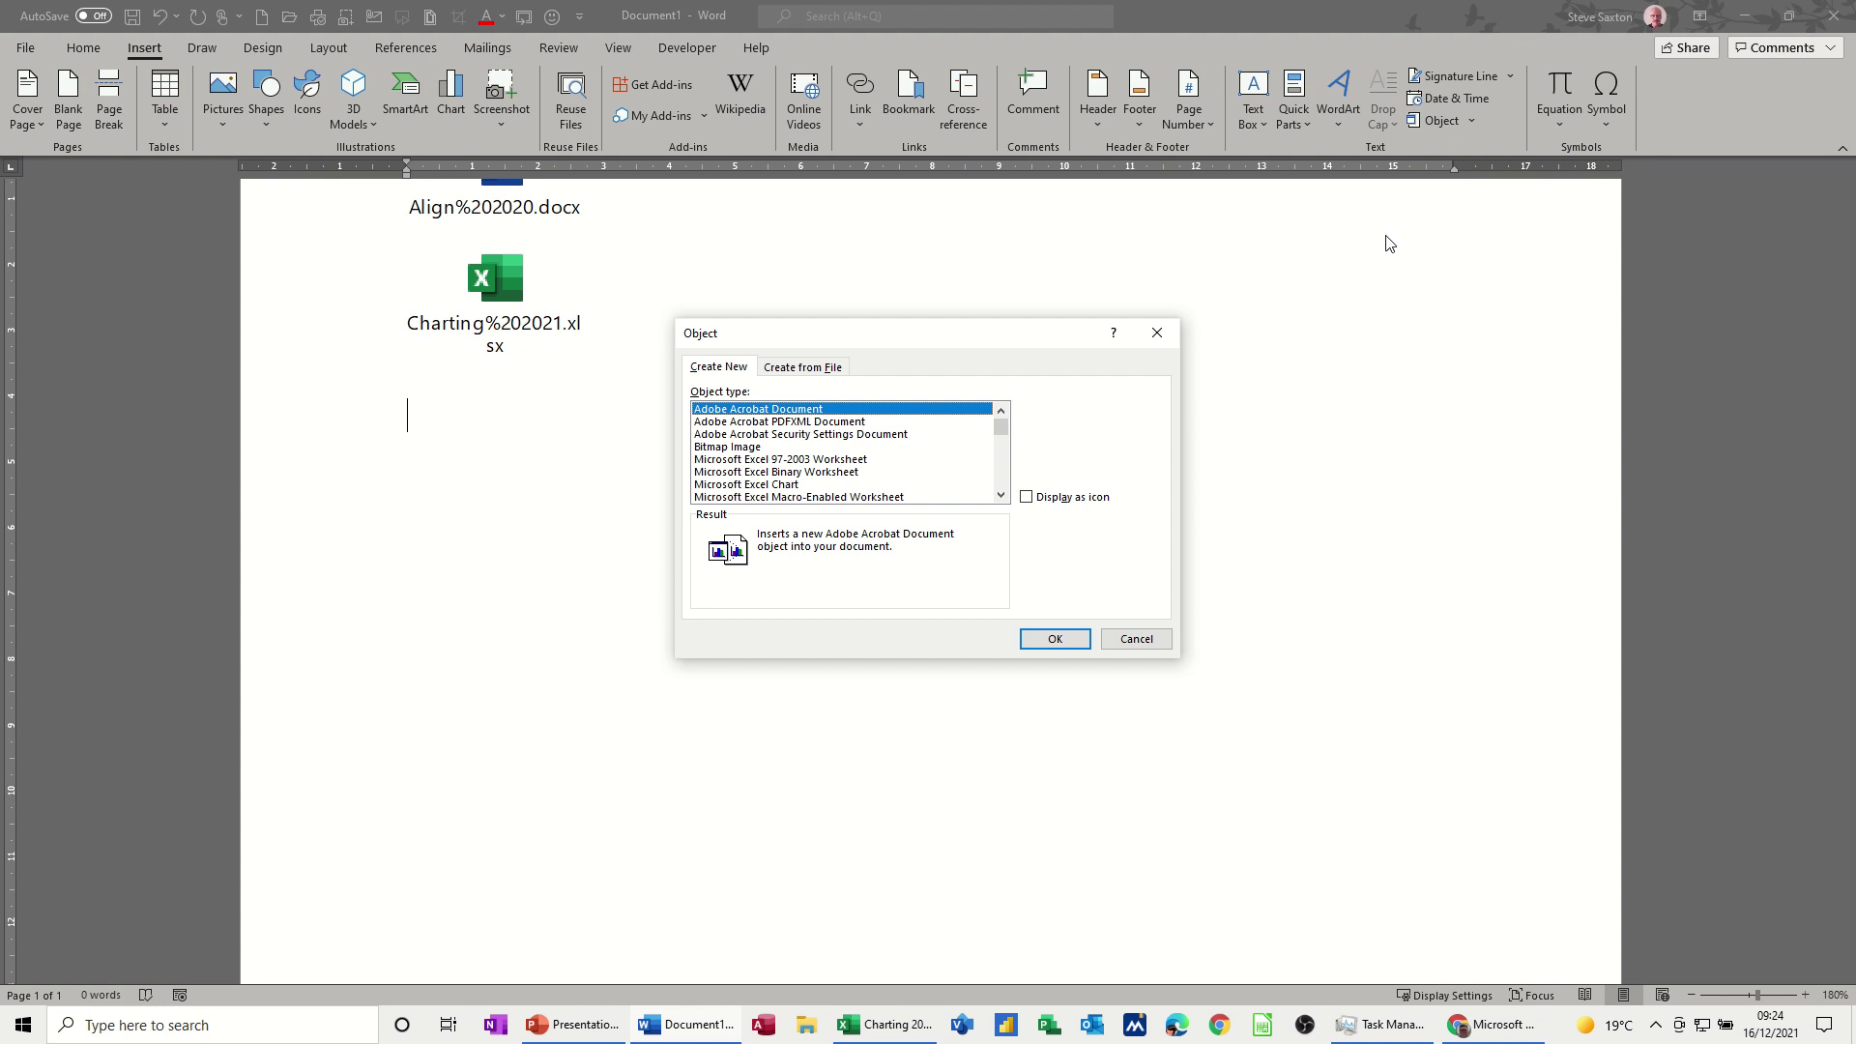
pyautogui.click(790, 368)
pyautogui.click(1055, 411)
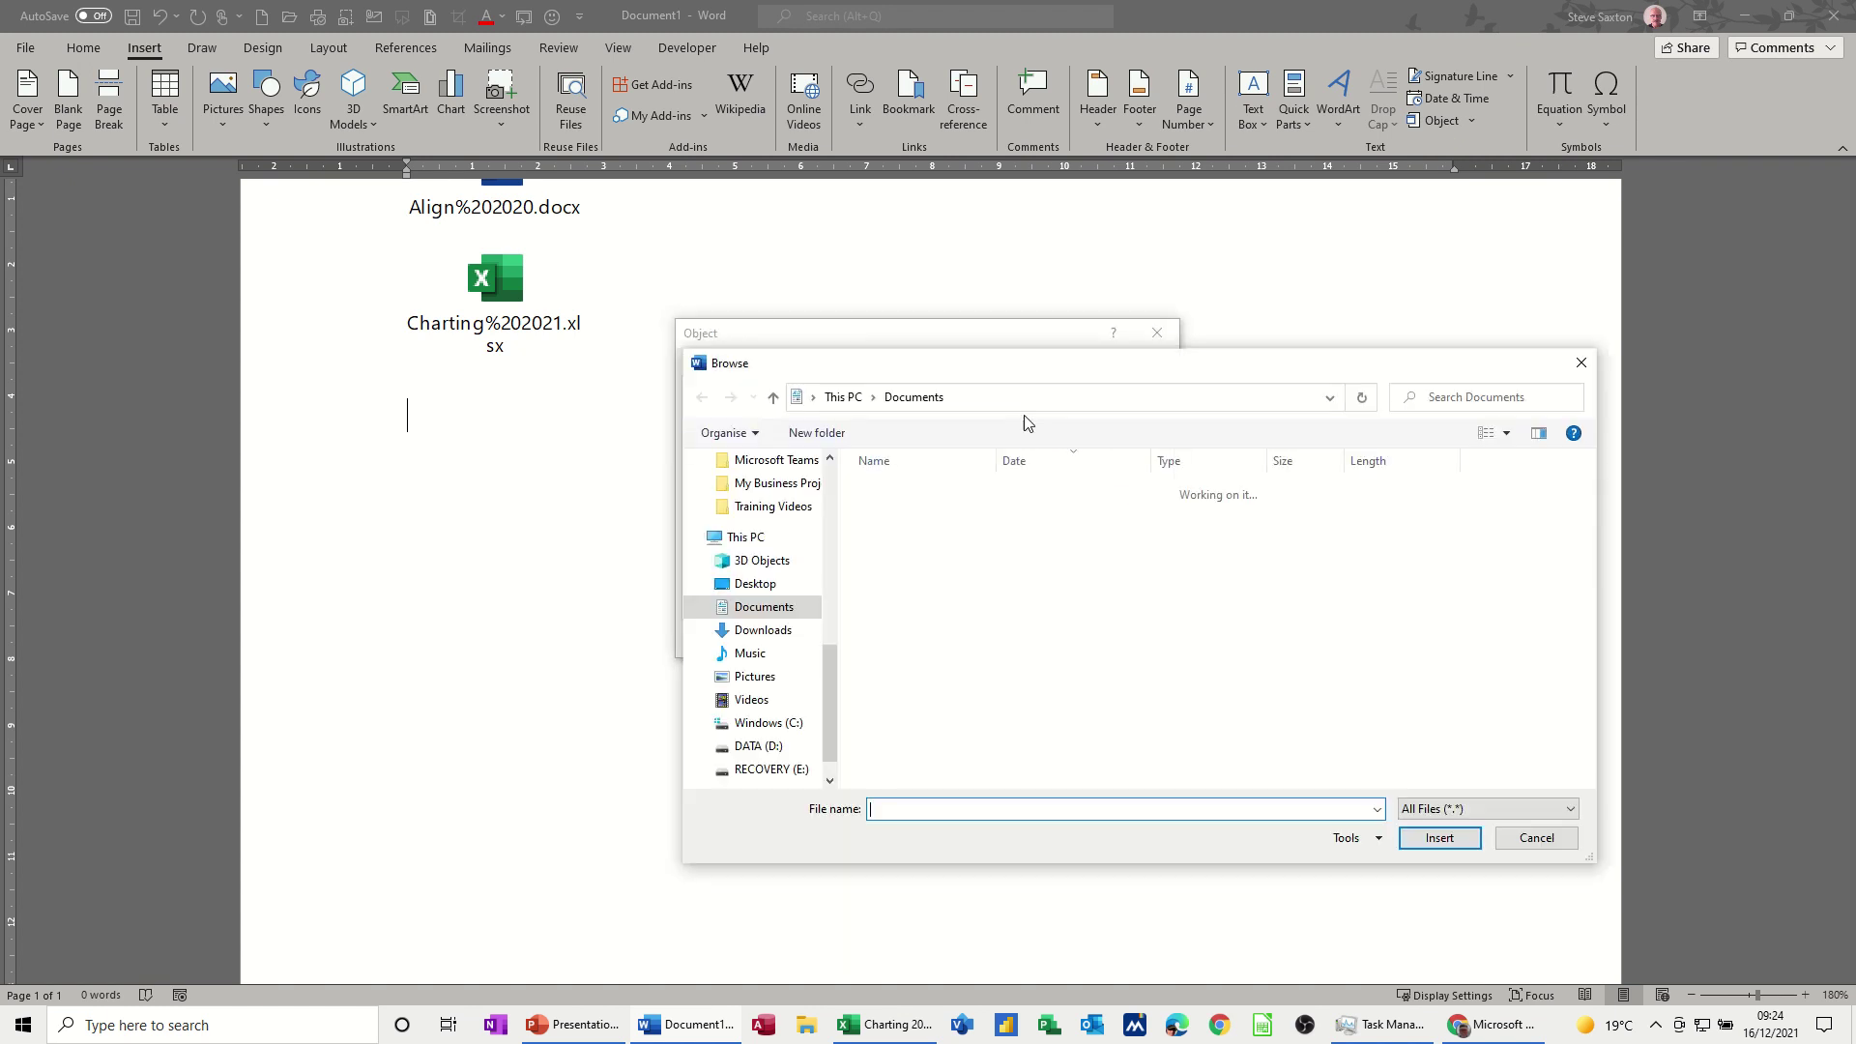
pyautogui.scroll(2, 766, 541)
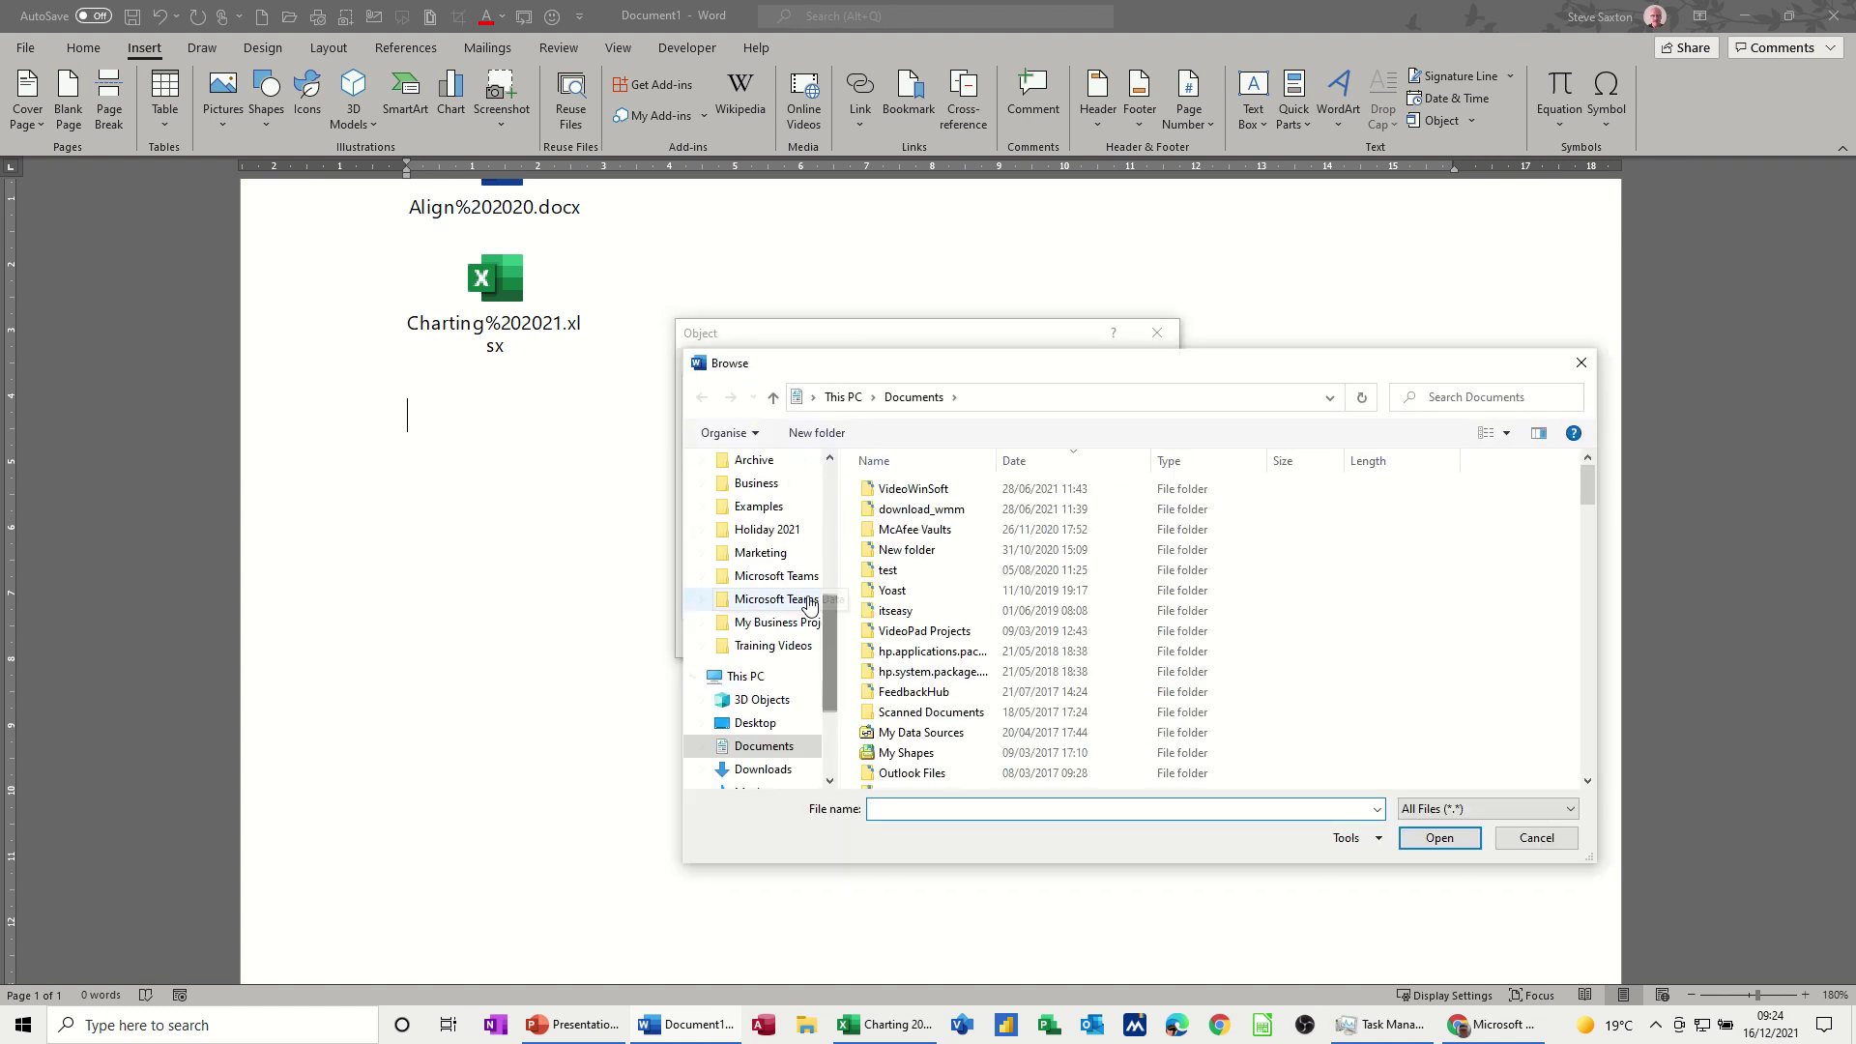
pyautogui.click(759, 506)
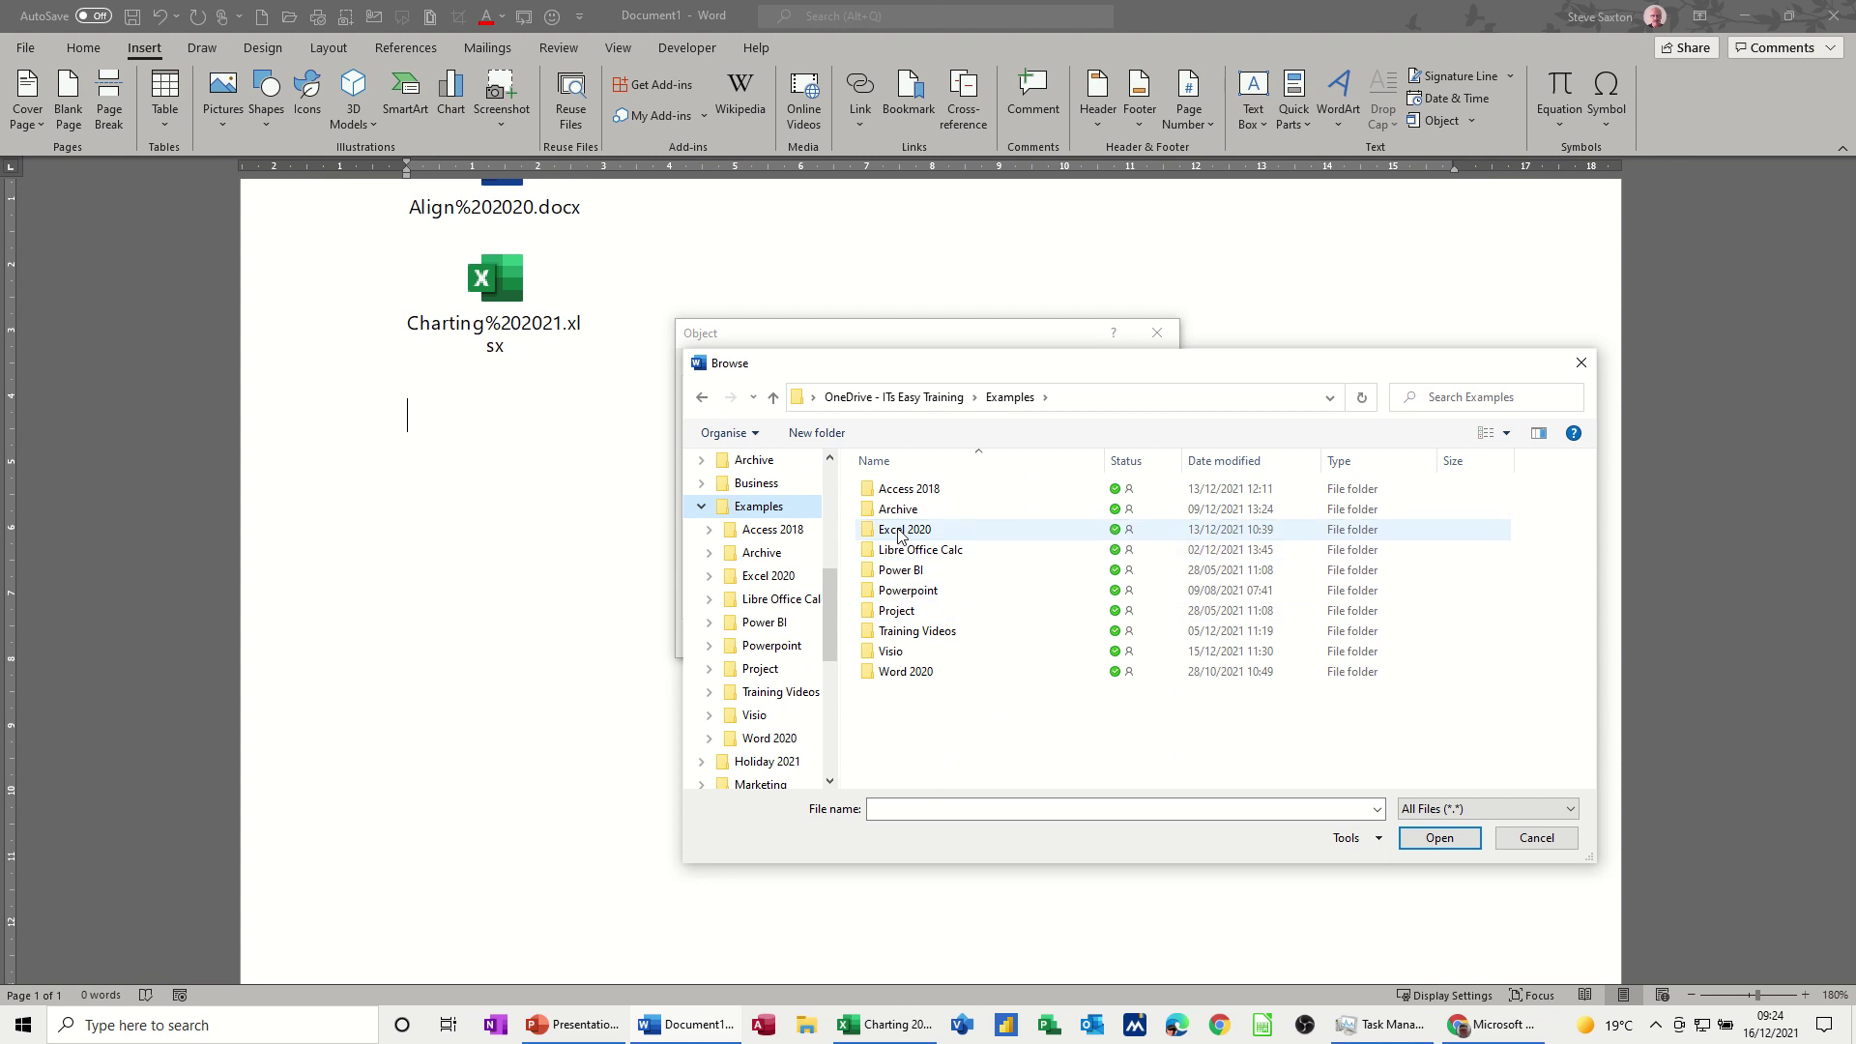
pyautogui.doubleClick(898, 532)
pyautogui.click(898, 572)
pyautogui.doubleClick(899, 573)
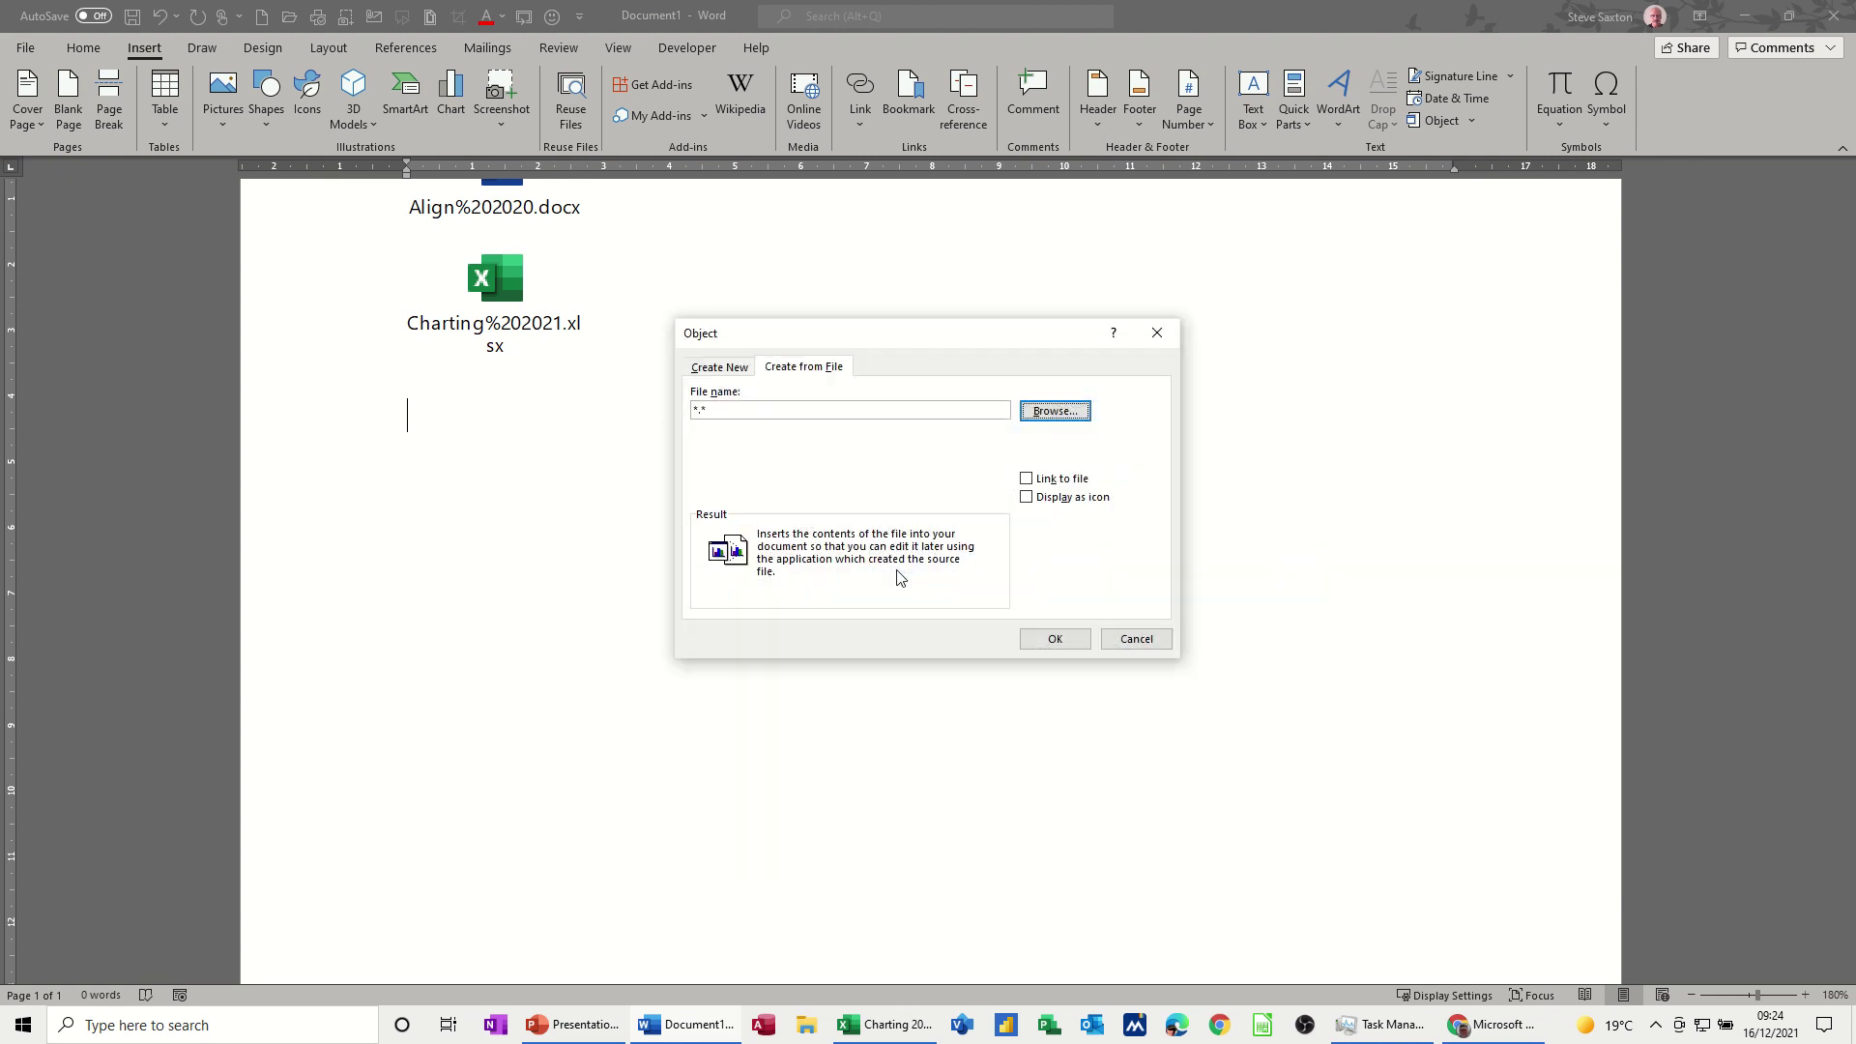
pyautogui.click(1052, 639)
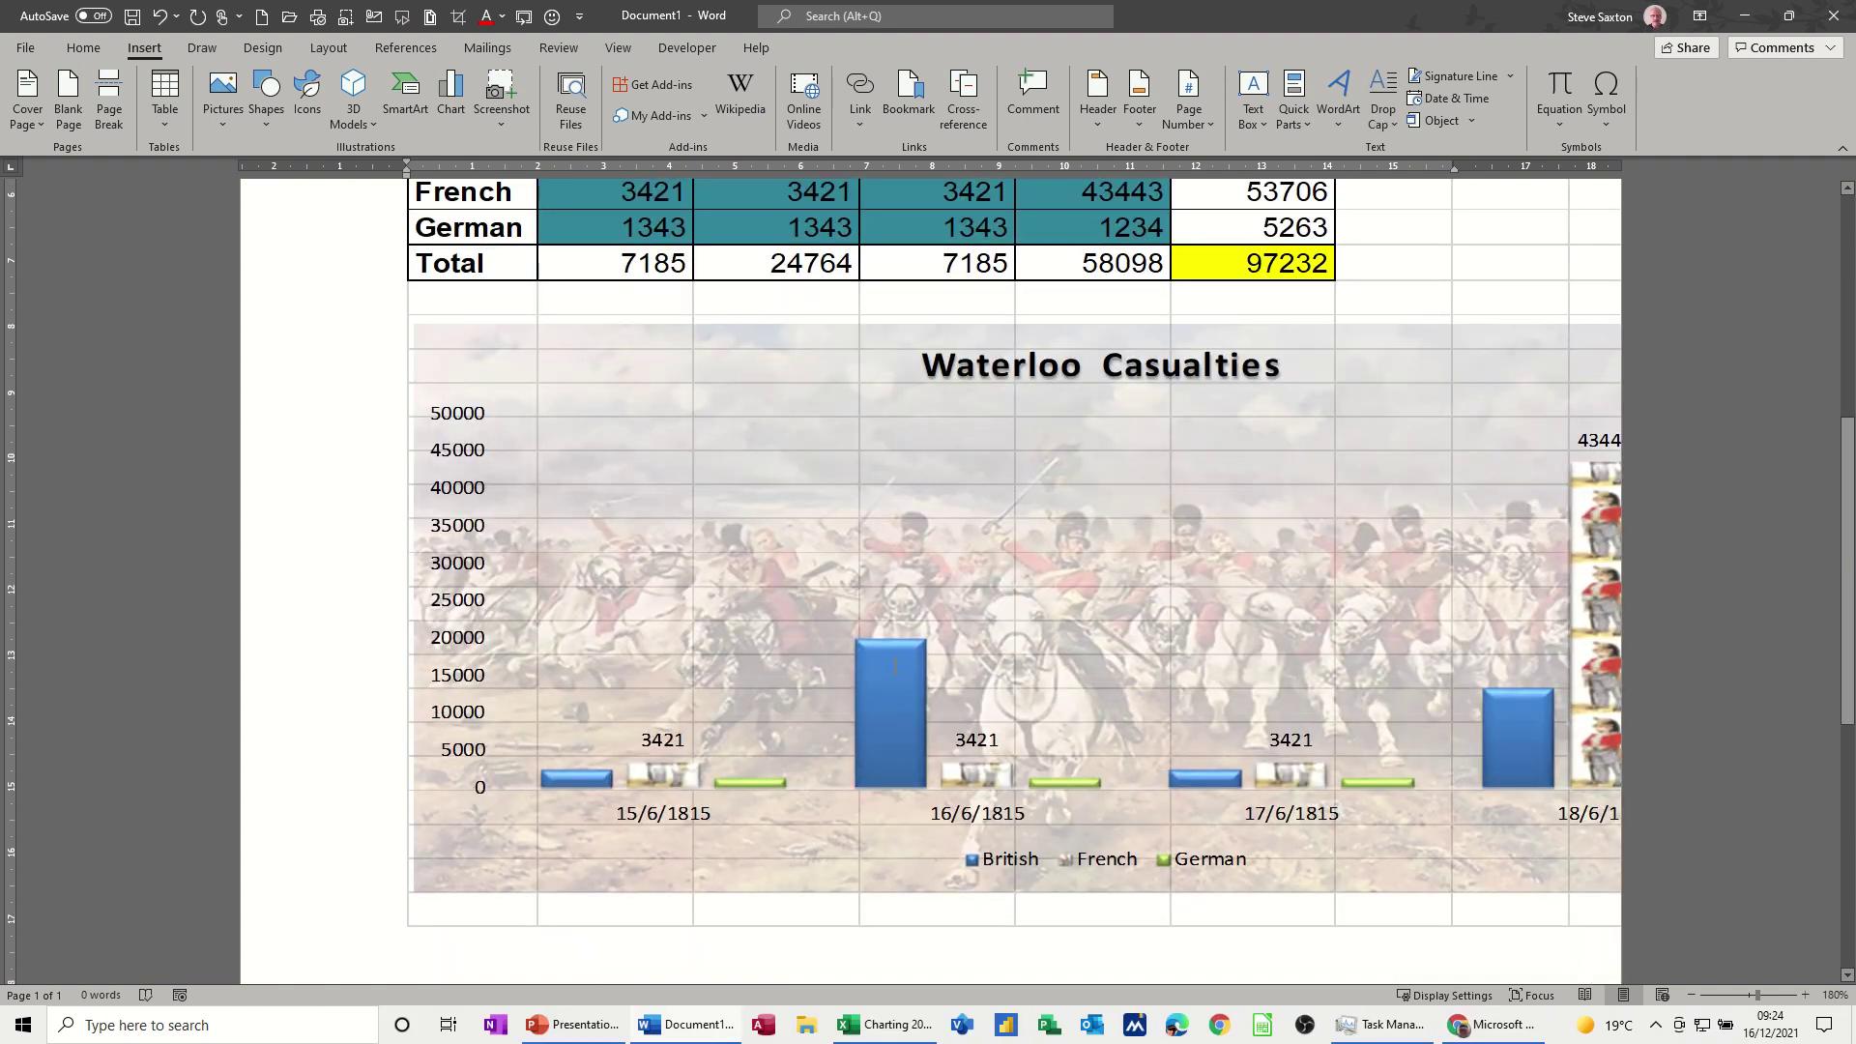
# - Resize the embedded Waterloo Casualties table and chart, edit it briefly, then delete it
pyautogui.click(447, 887)
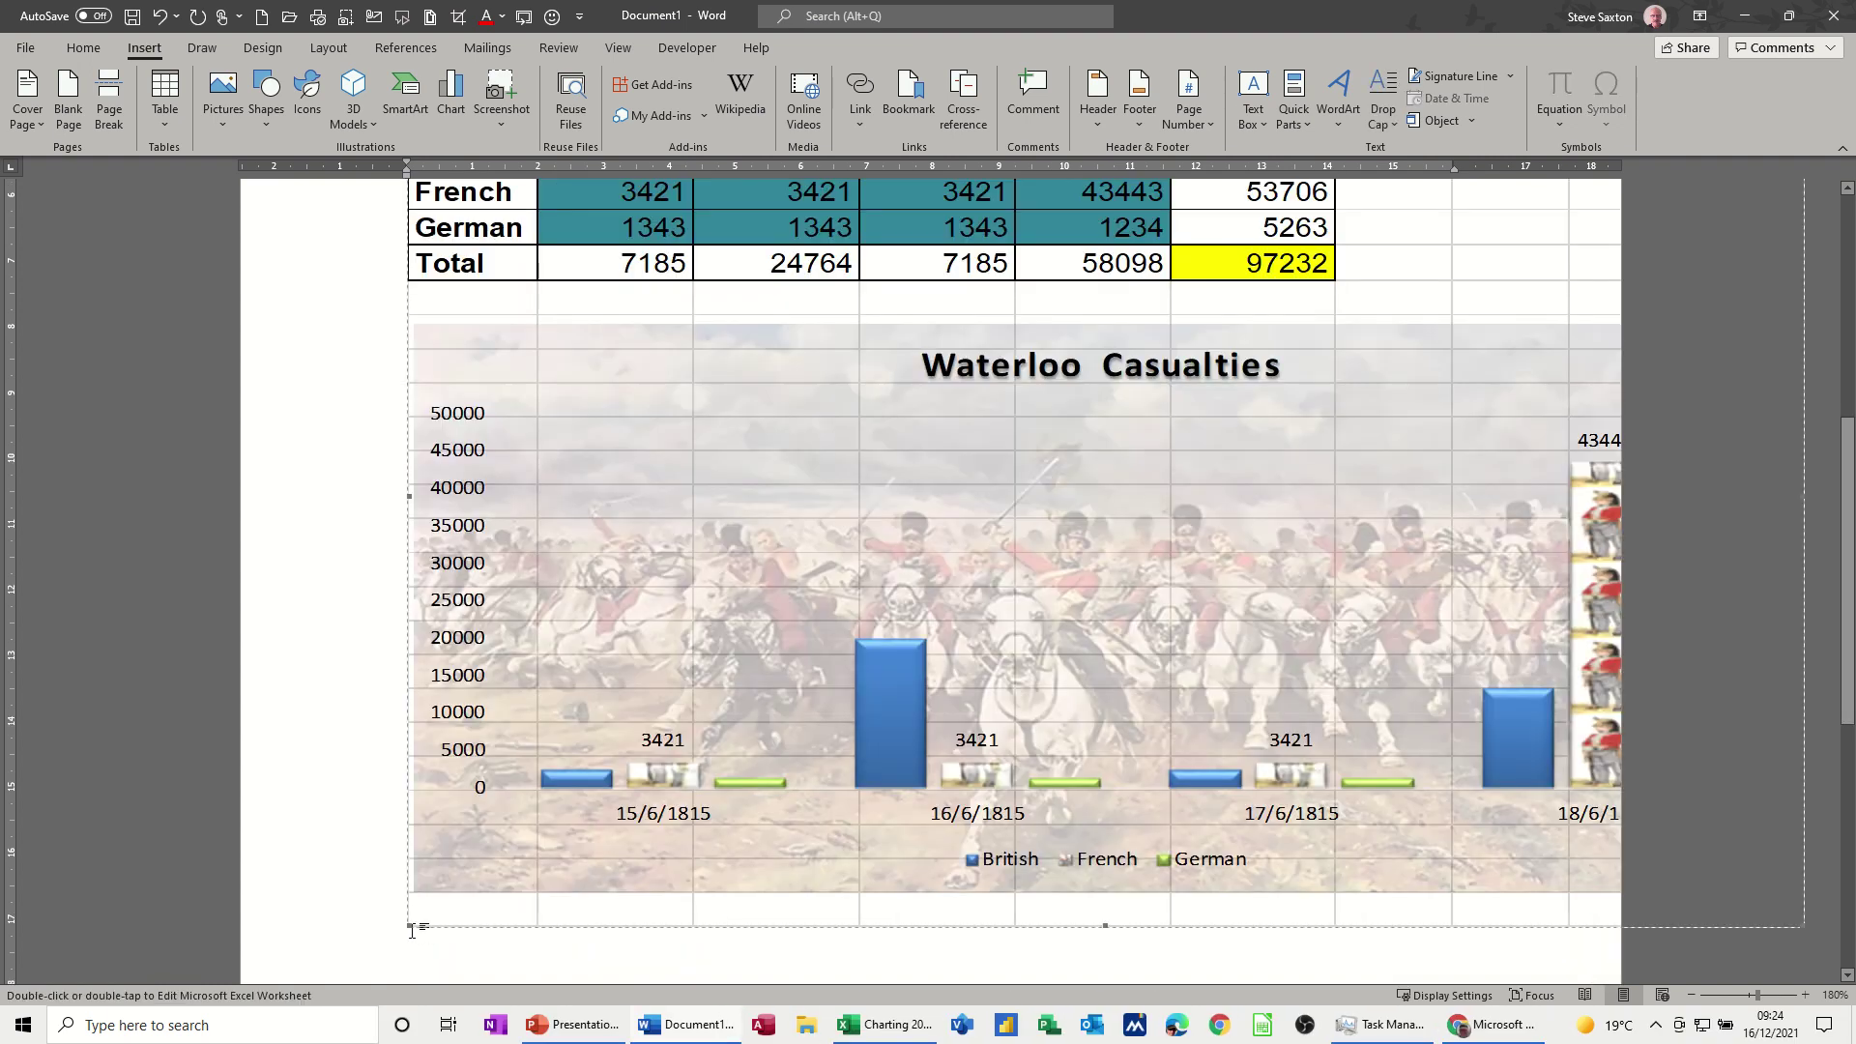
pyautogui.moveTo(409, 930); pyautogui.dragTo(1073, 635)
pyautogui.scroll(5, 1124, 625)
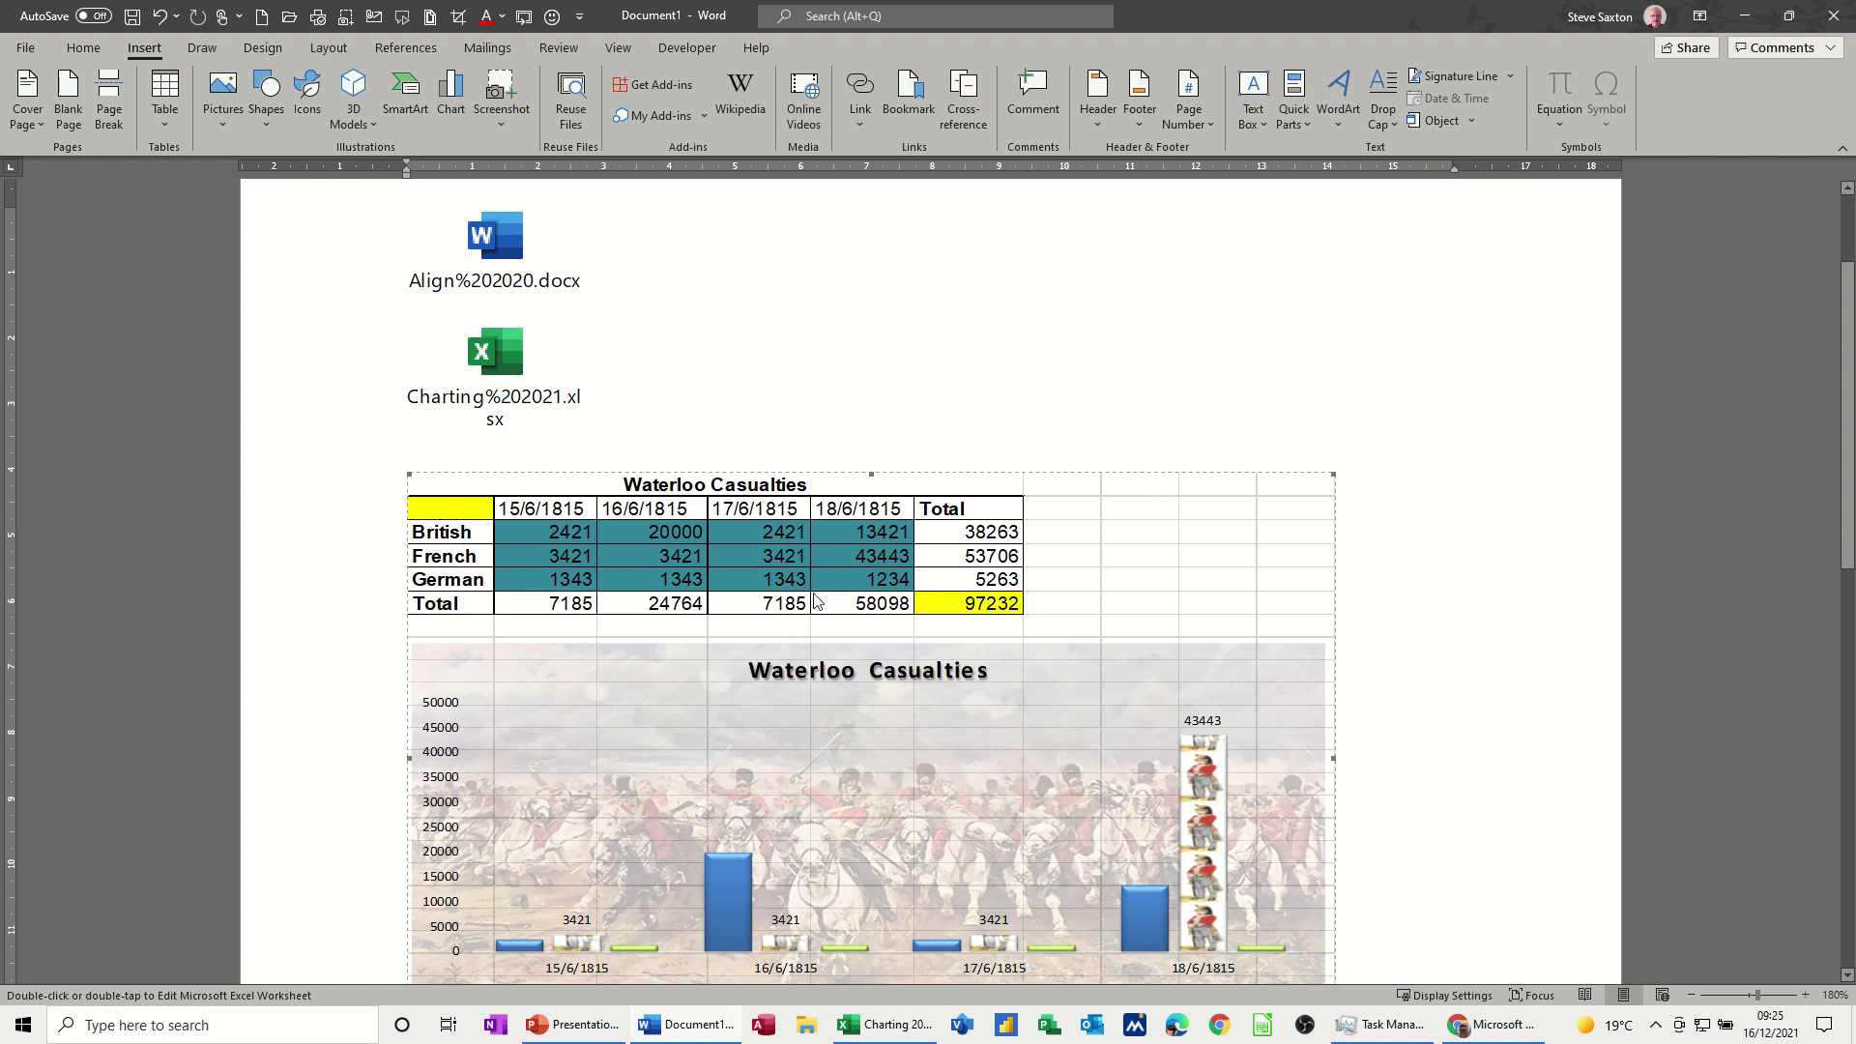
pyautogui.doubleClick(853, 578)
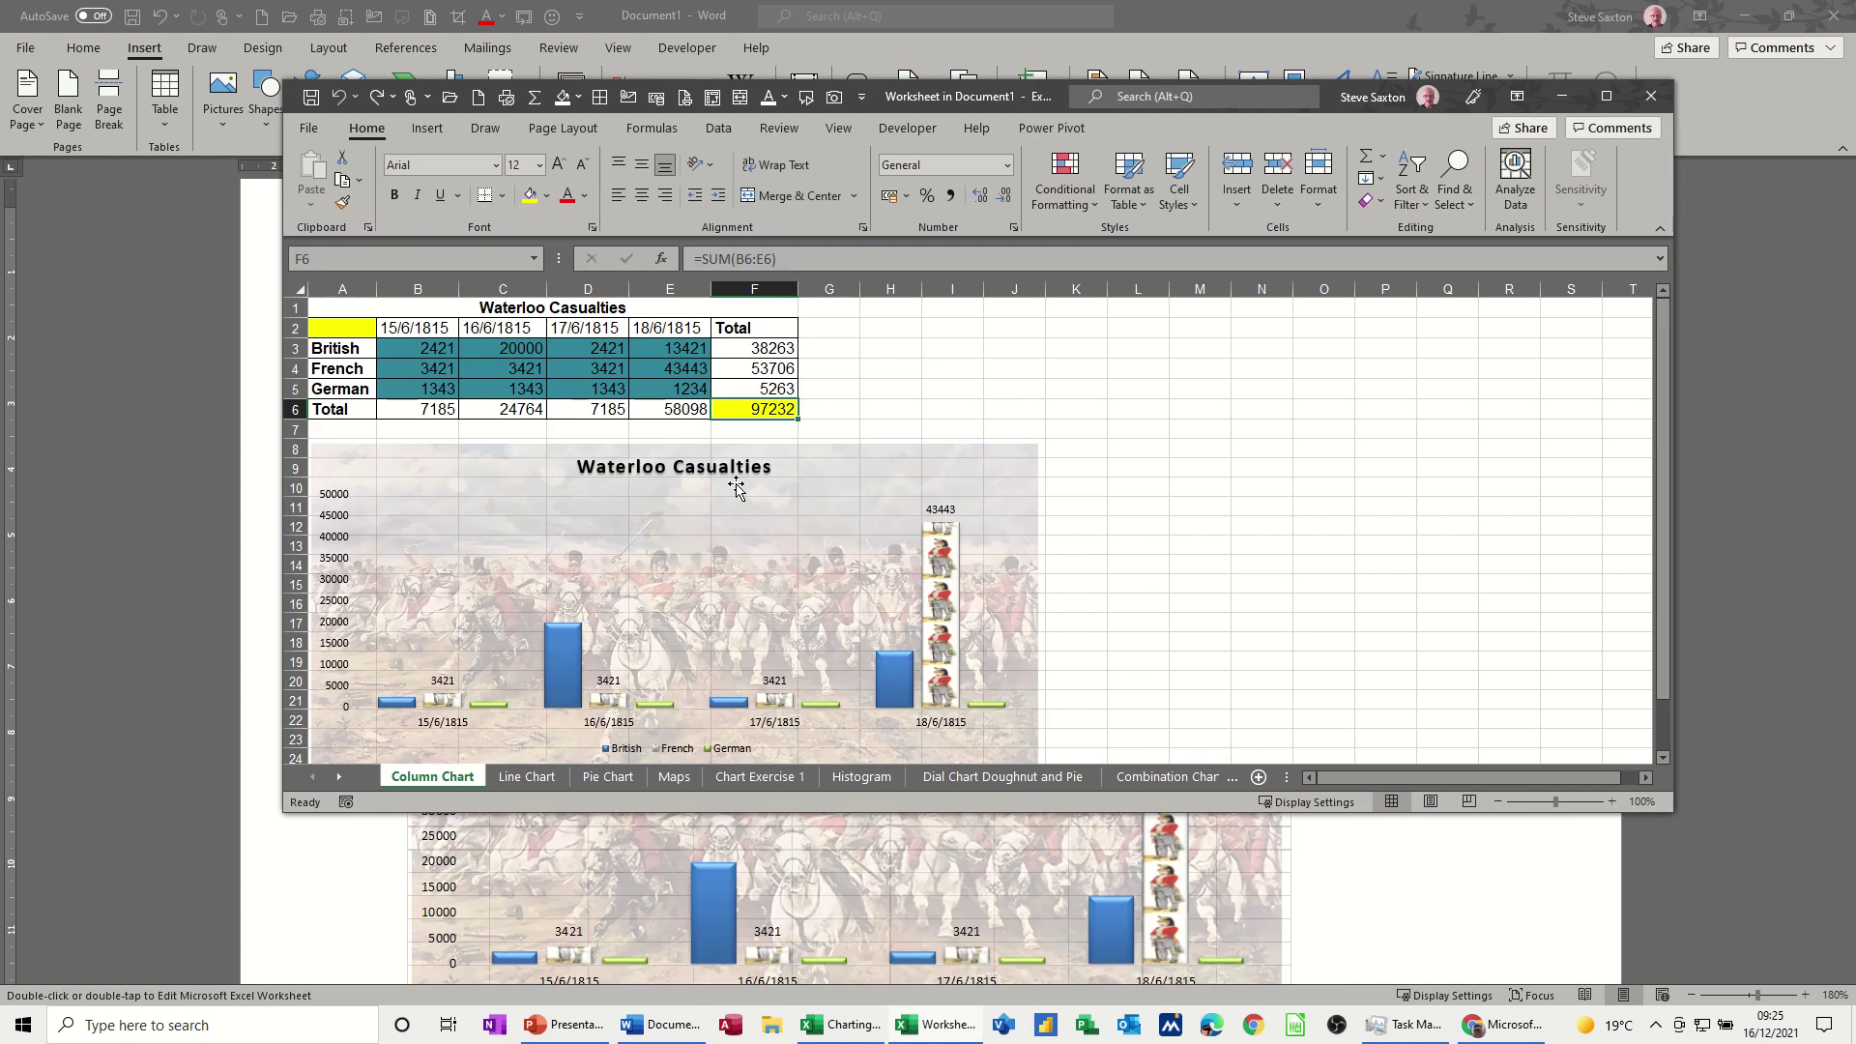
pyautogui.click(1655, 101)
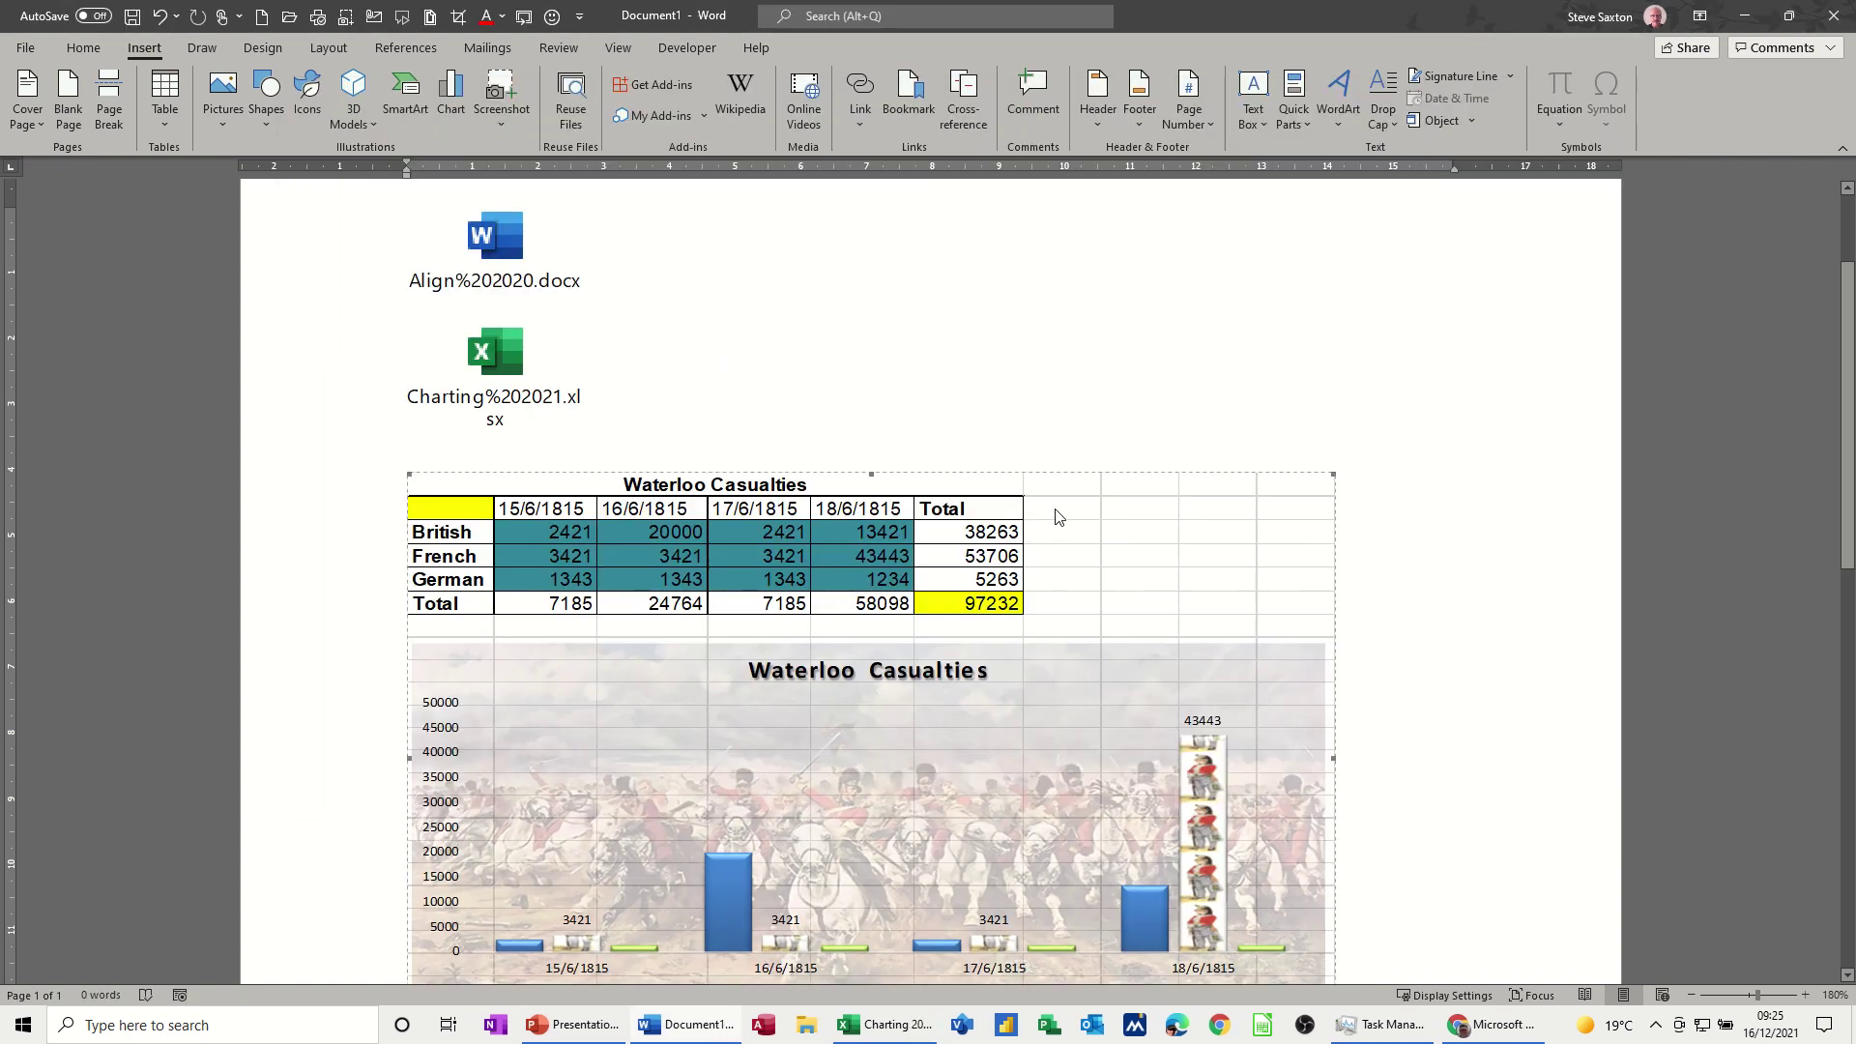
pyautogui.press('Delete')
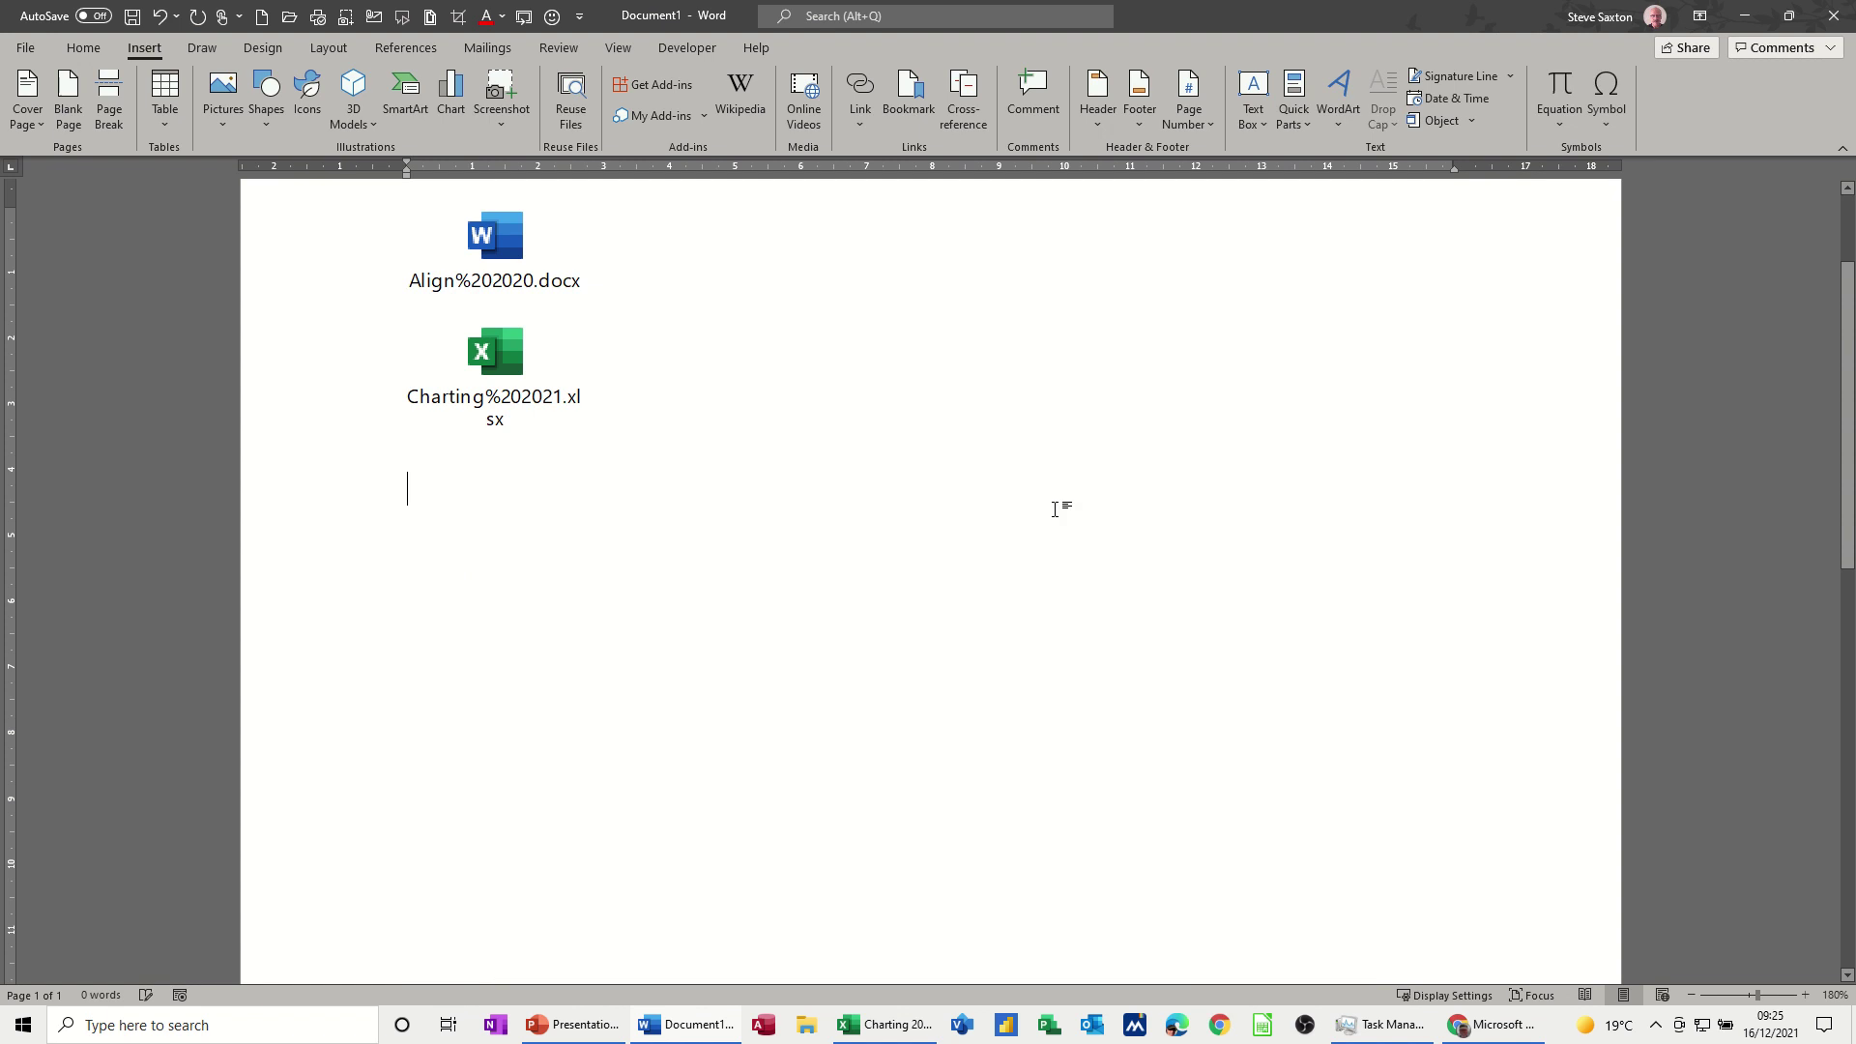
# - Insert the 'intr' AutoText goalkeeper paragraph and drag the Align Word icon below it
pyautogui.scroll(2, 838, 573)
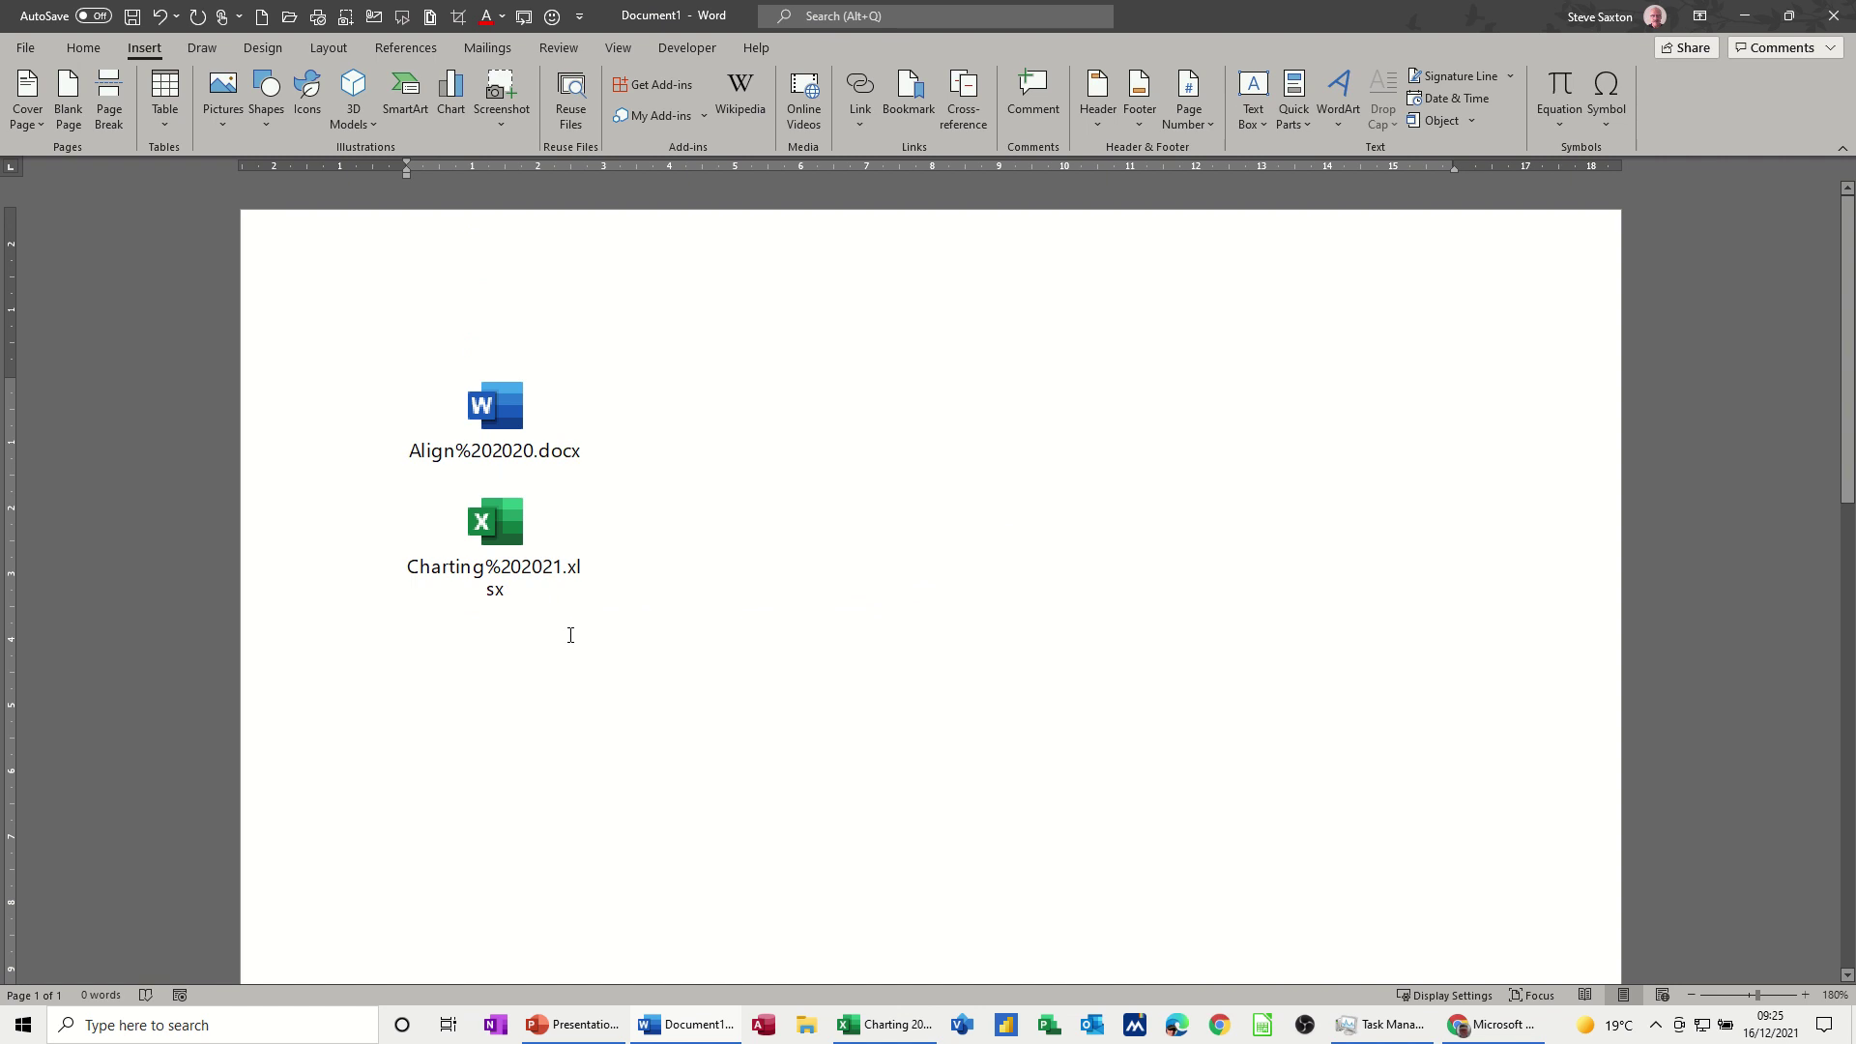
pyautogui.write('intr')
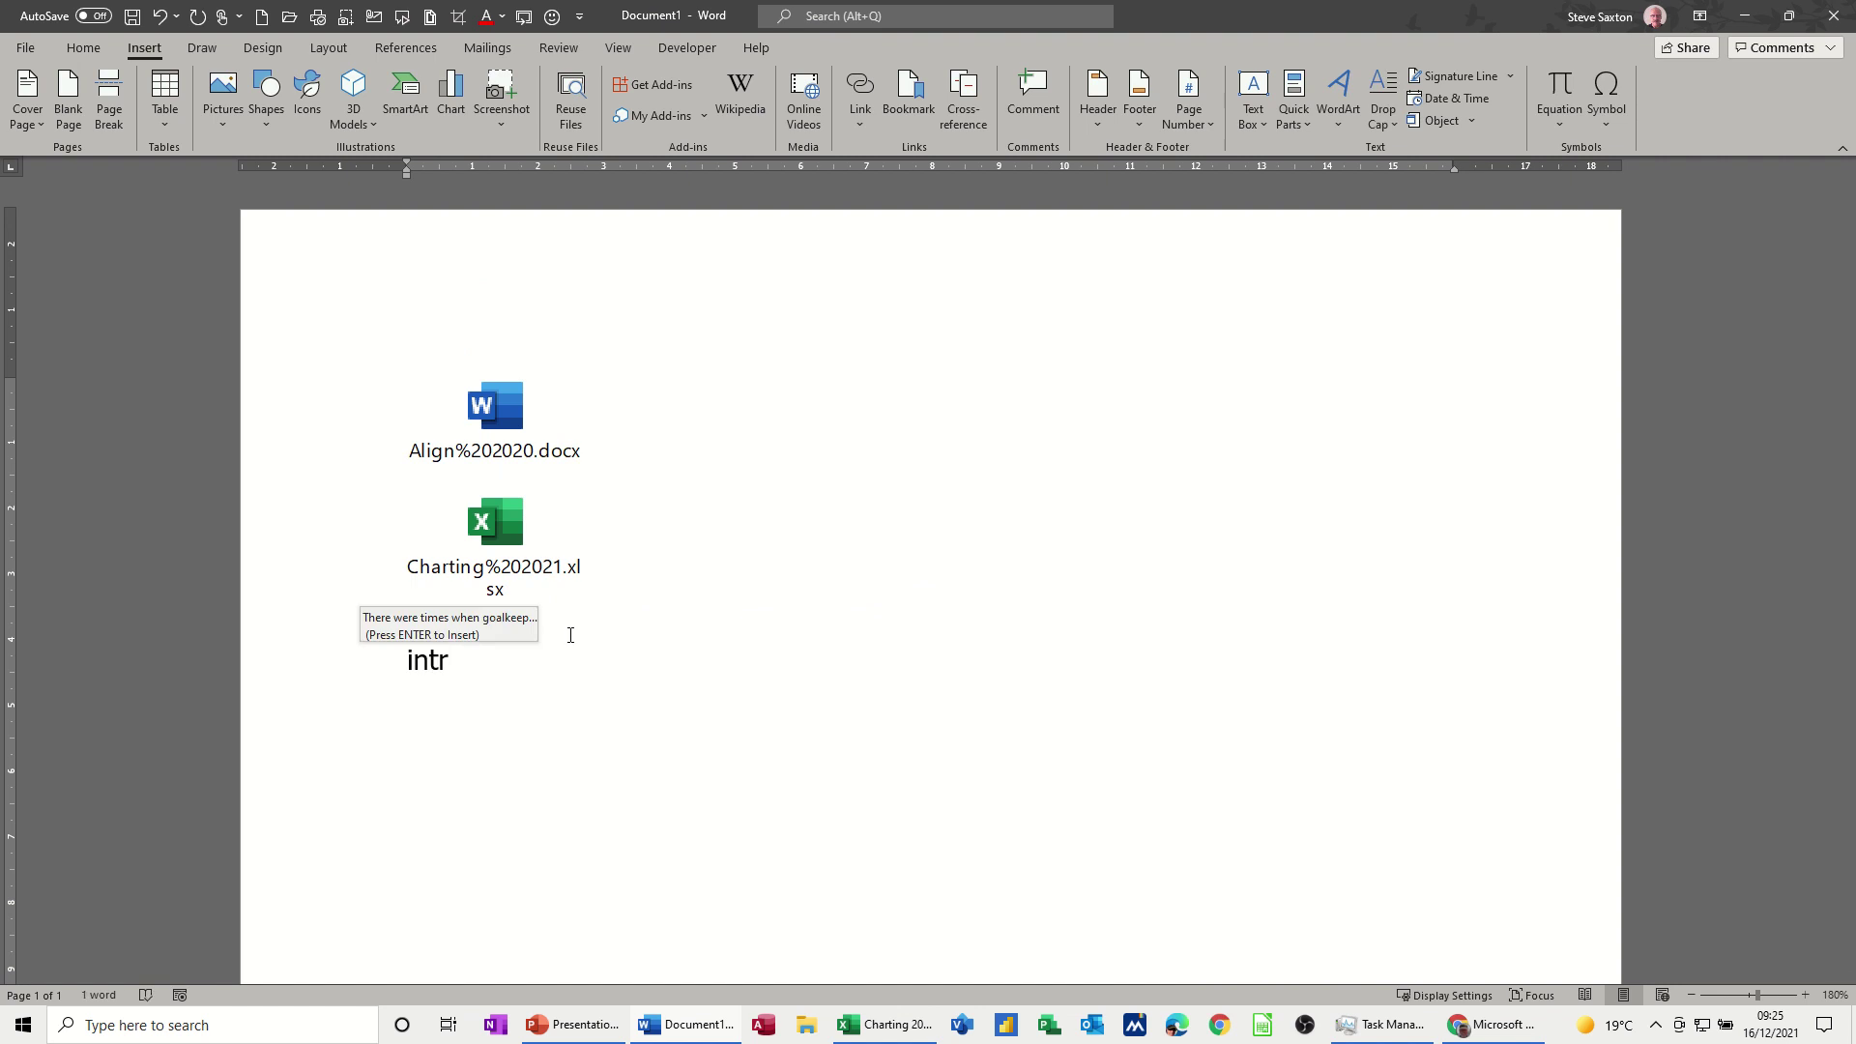
pyautogui.press('Return')
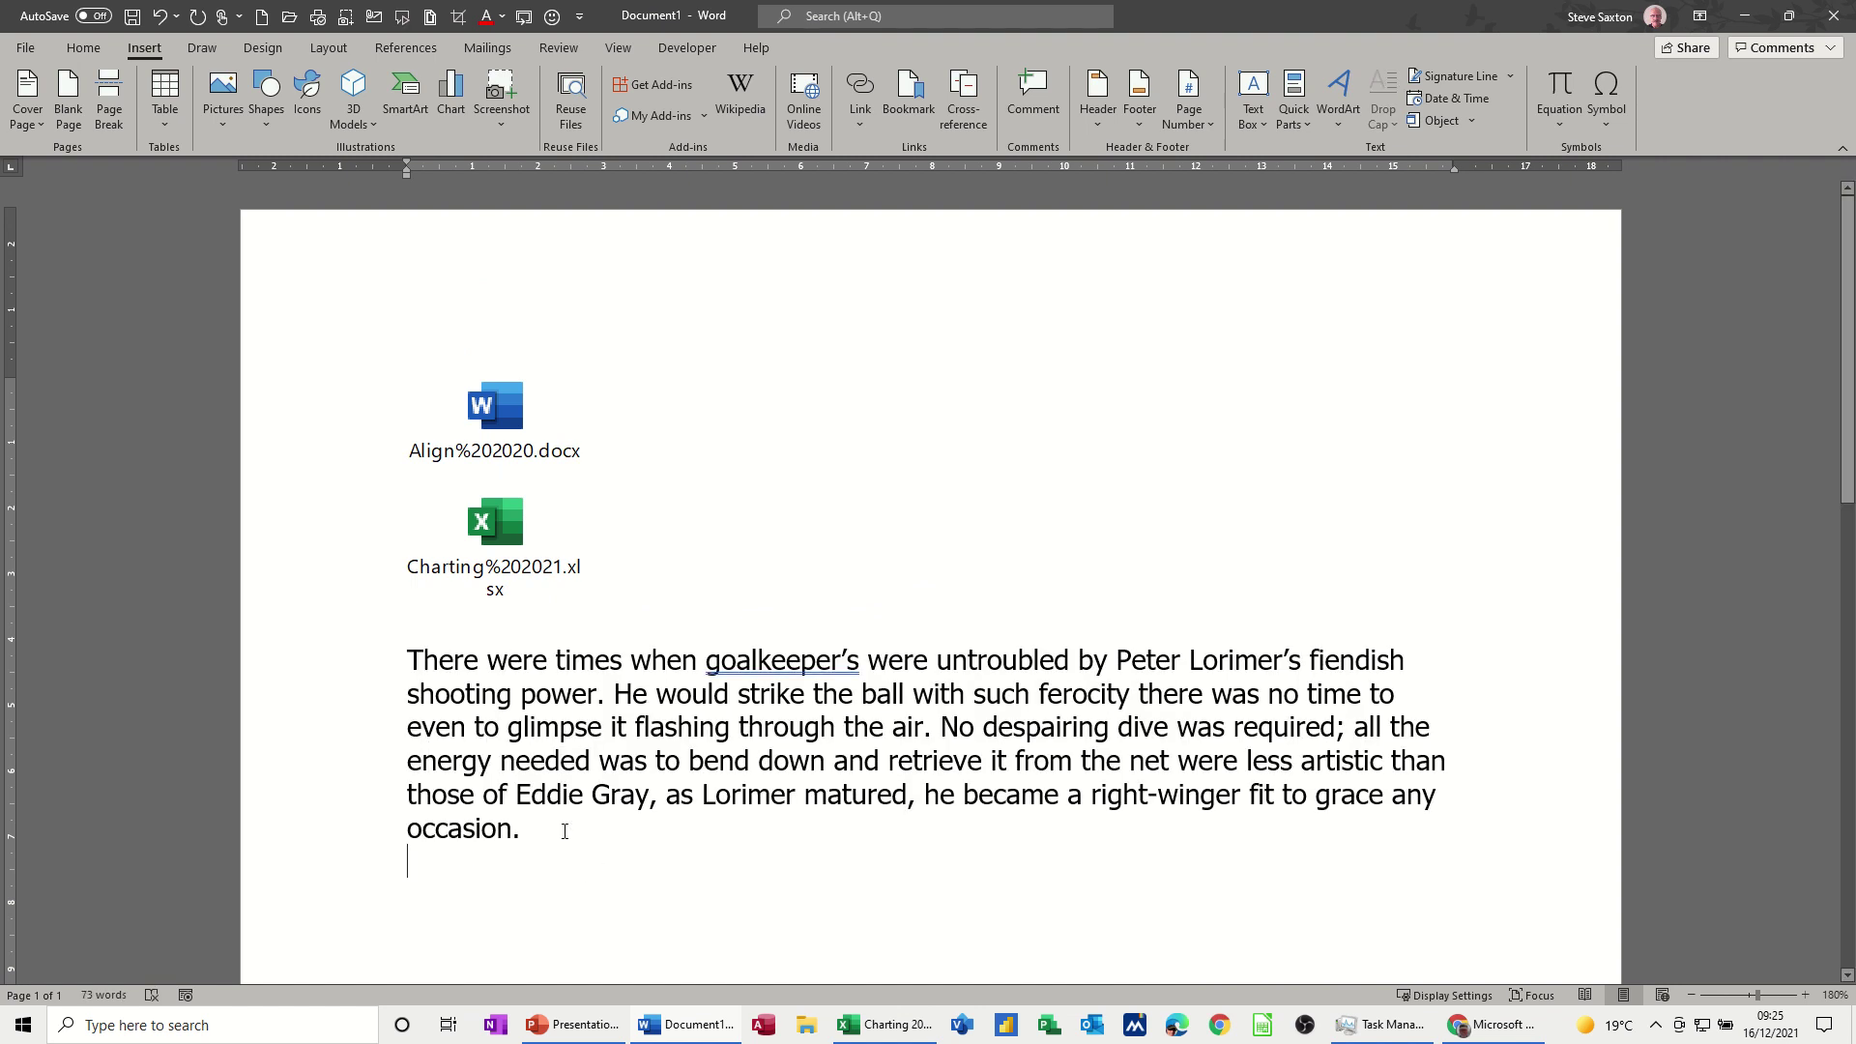
pyautogui.moveTo(497, 415); pyautogui.dragTo(544, 897)
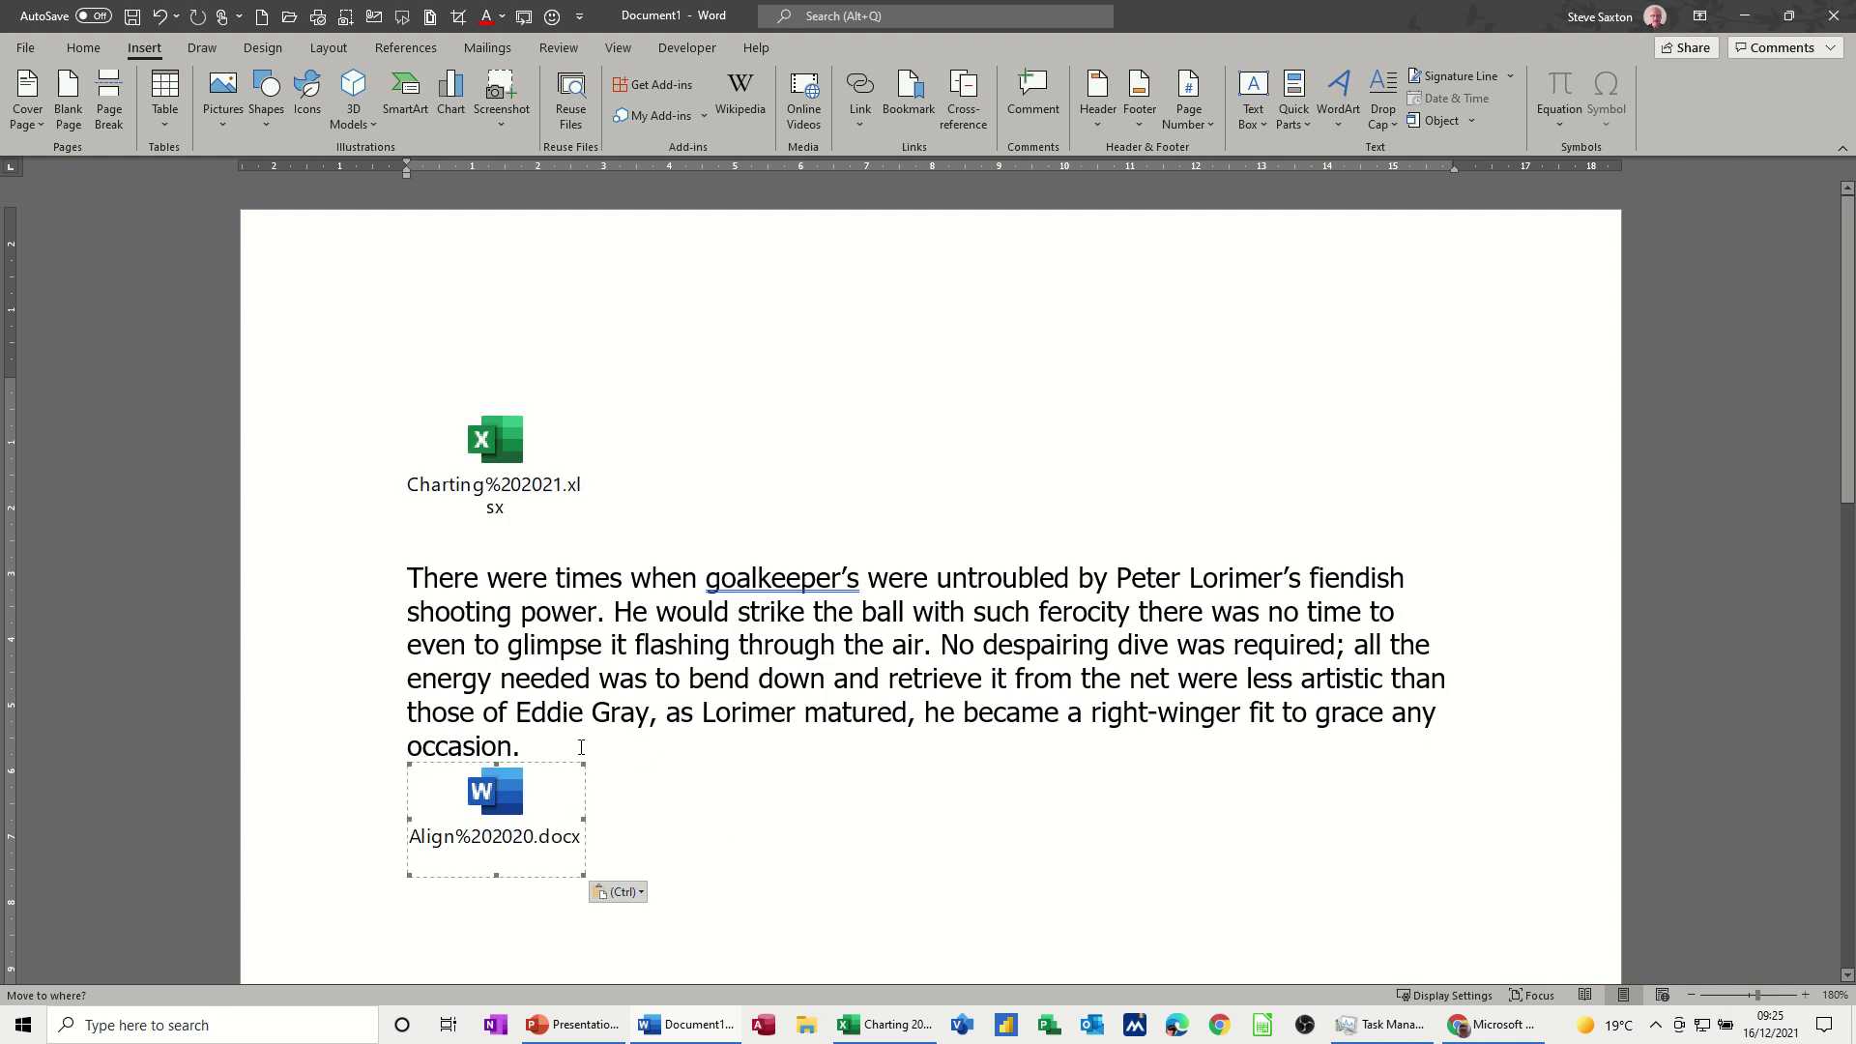
pyautogui.press('Return')
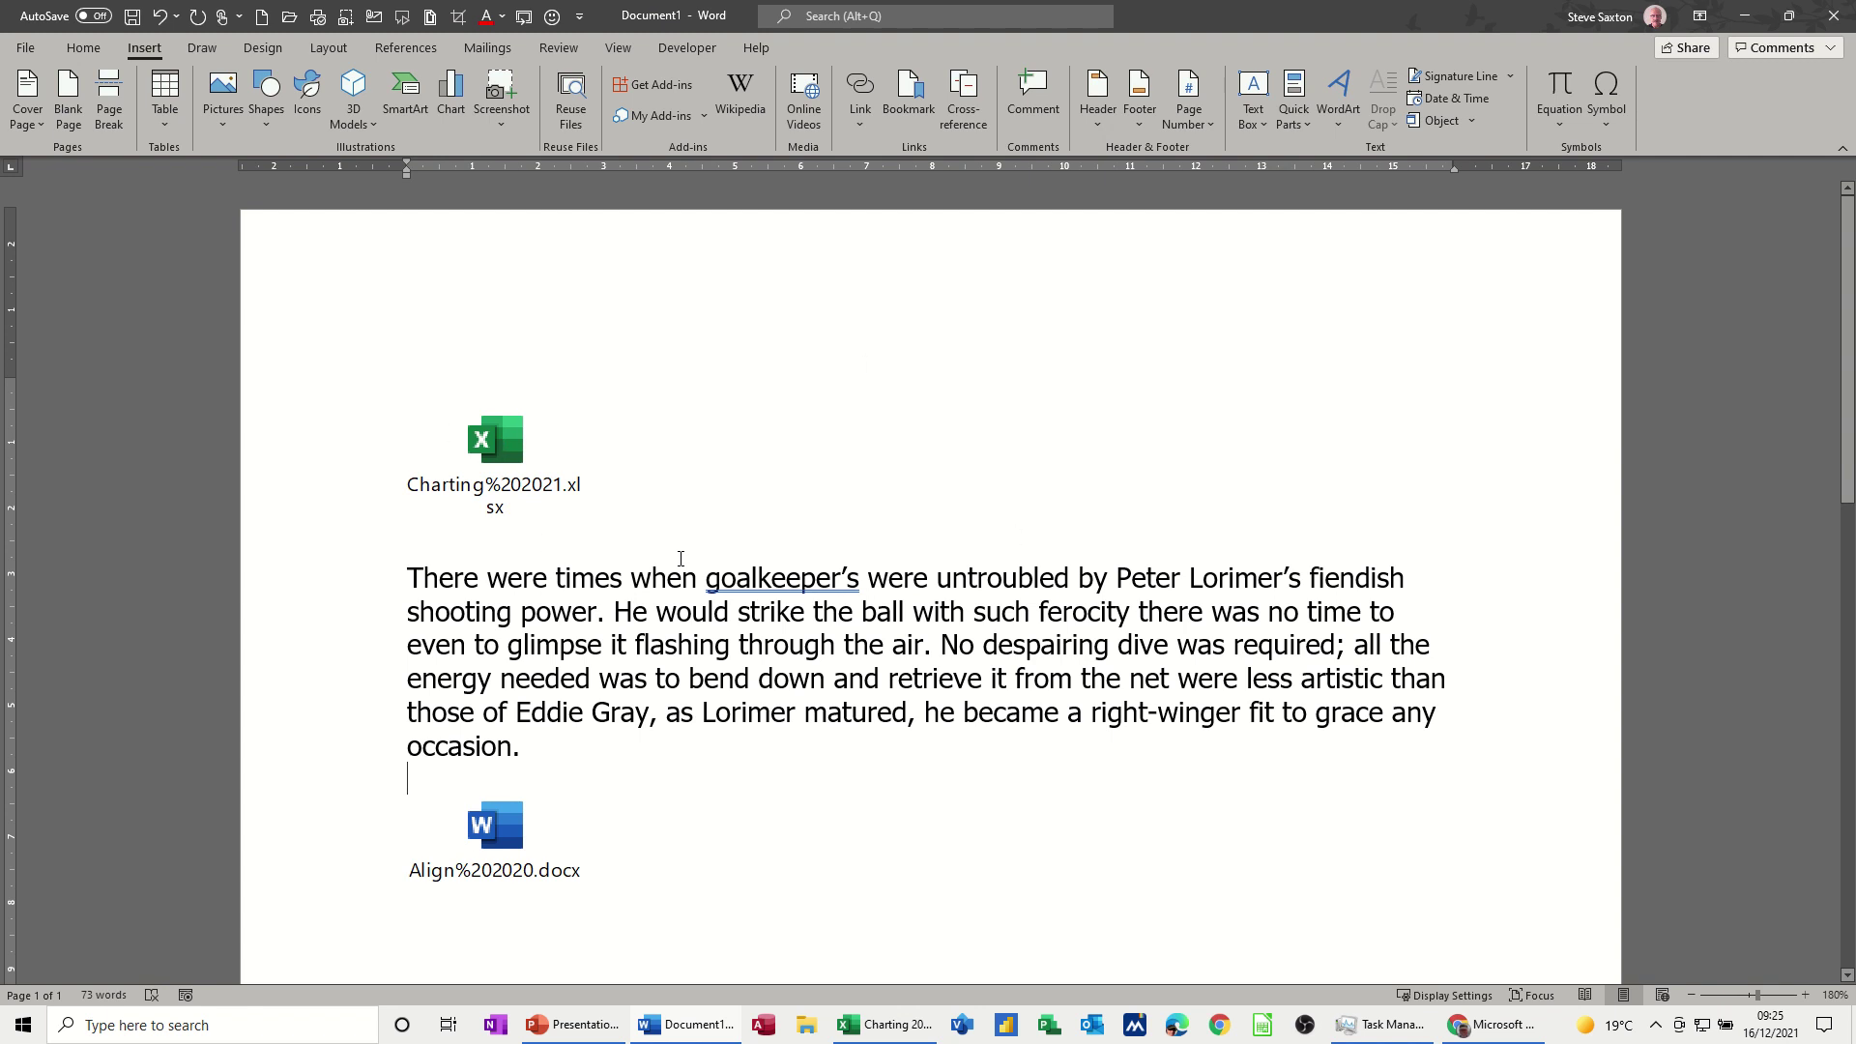
# - Remove the blank line above the Align icon and add a new line after it
pyautogui.scroll(-2, 708, 703)
pyautogui.press('Delete')
pyautogui.hotkey('shift', 'Right')
pyautogui.click(588, 737)
pyautogui.press('Return')
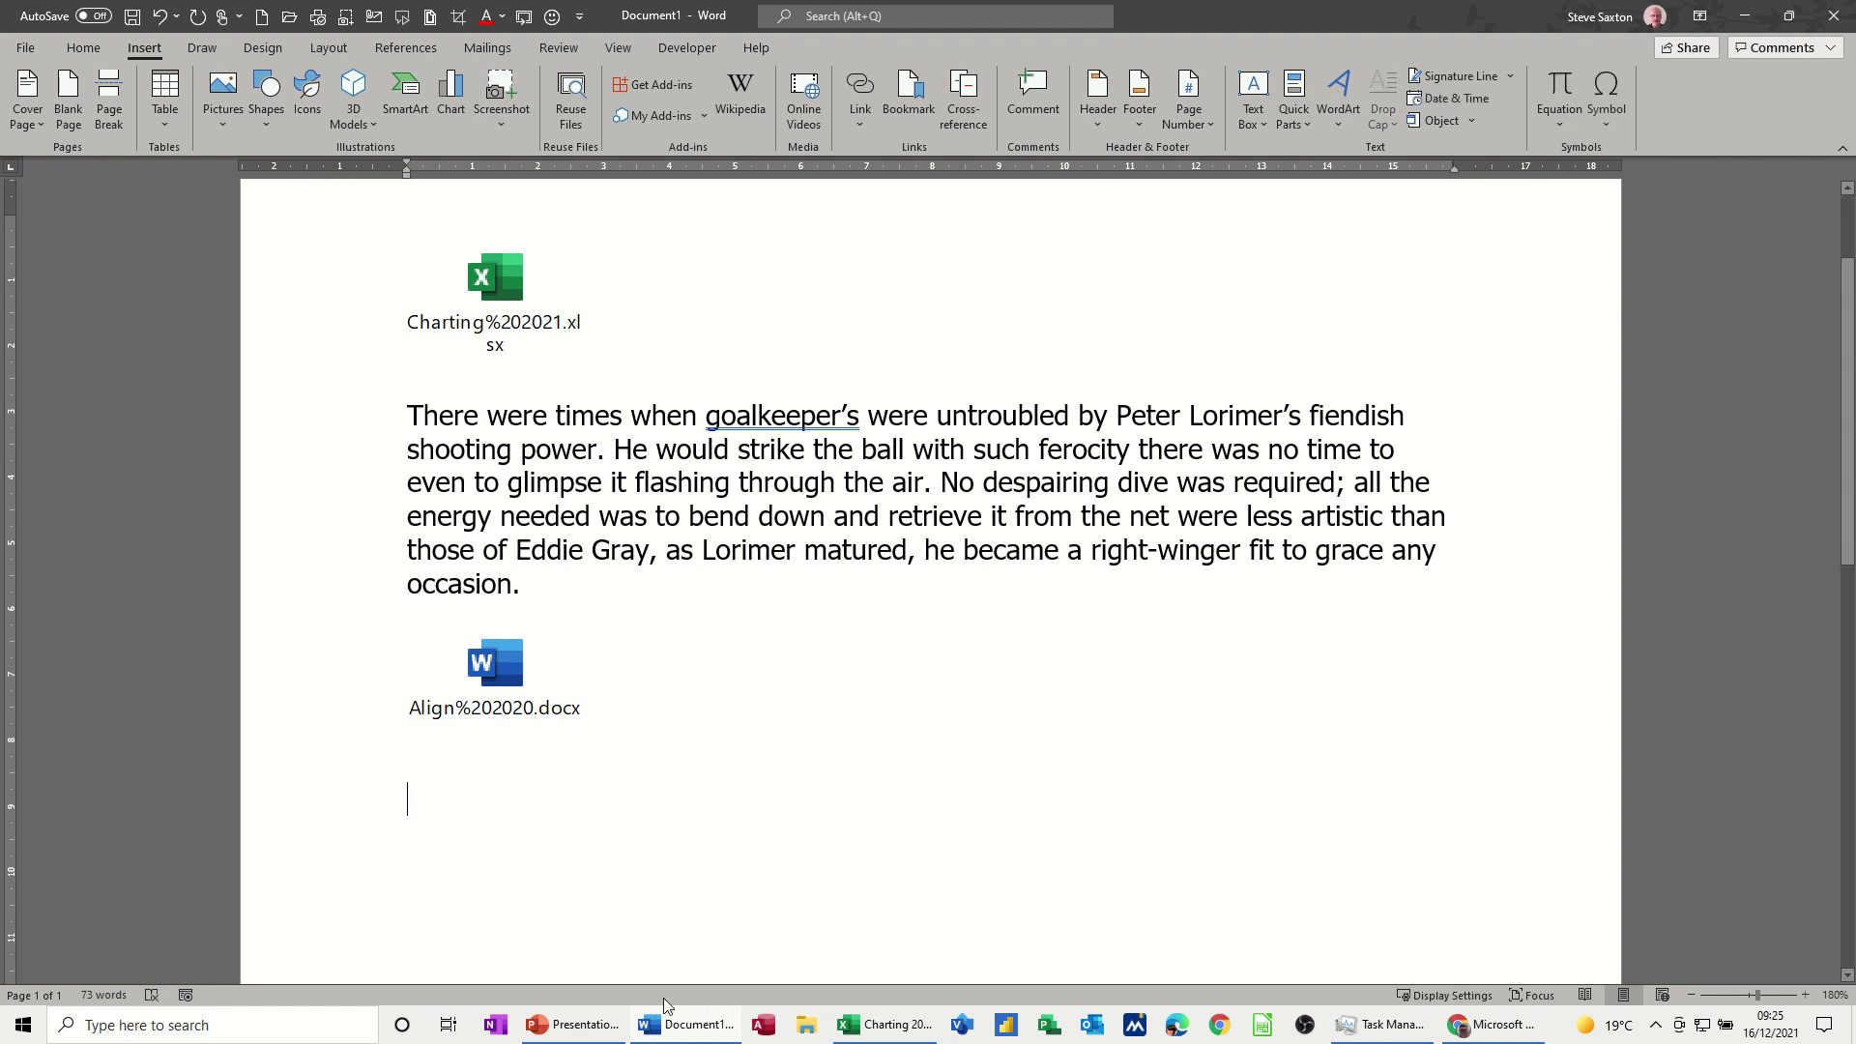
# - Copy cells A2:F6 of the Waterloo Casualties table in the Charting workbook, then go back to Word
pyautogui.click(880, 1030)
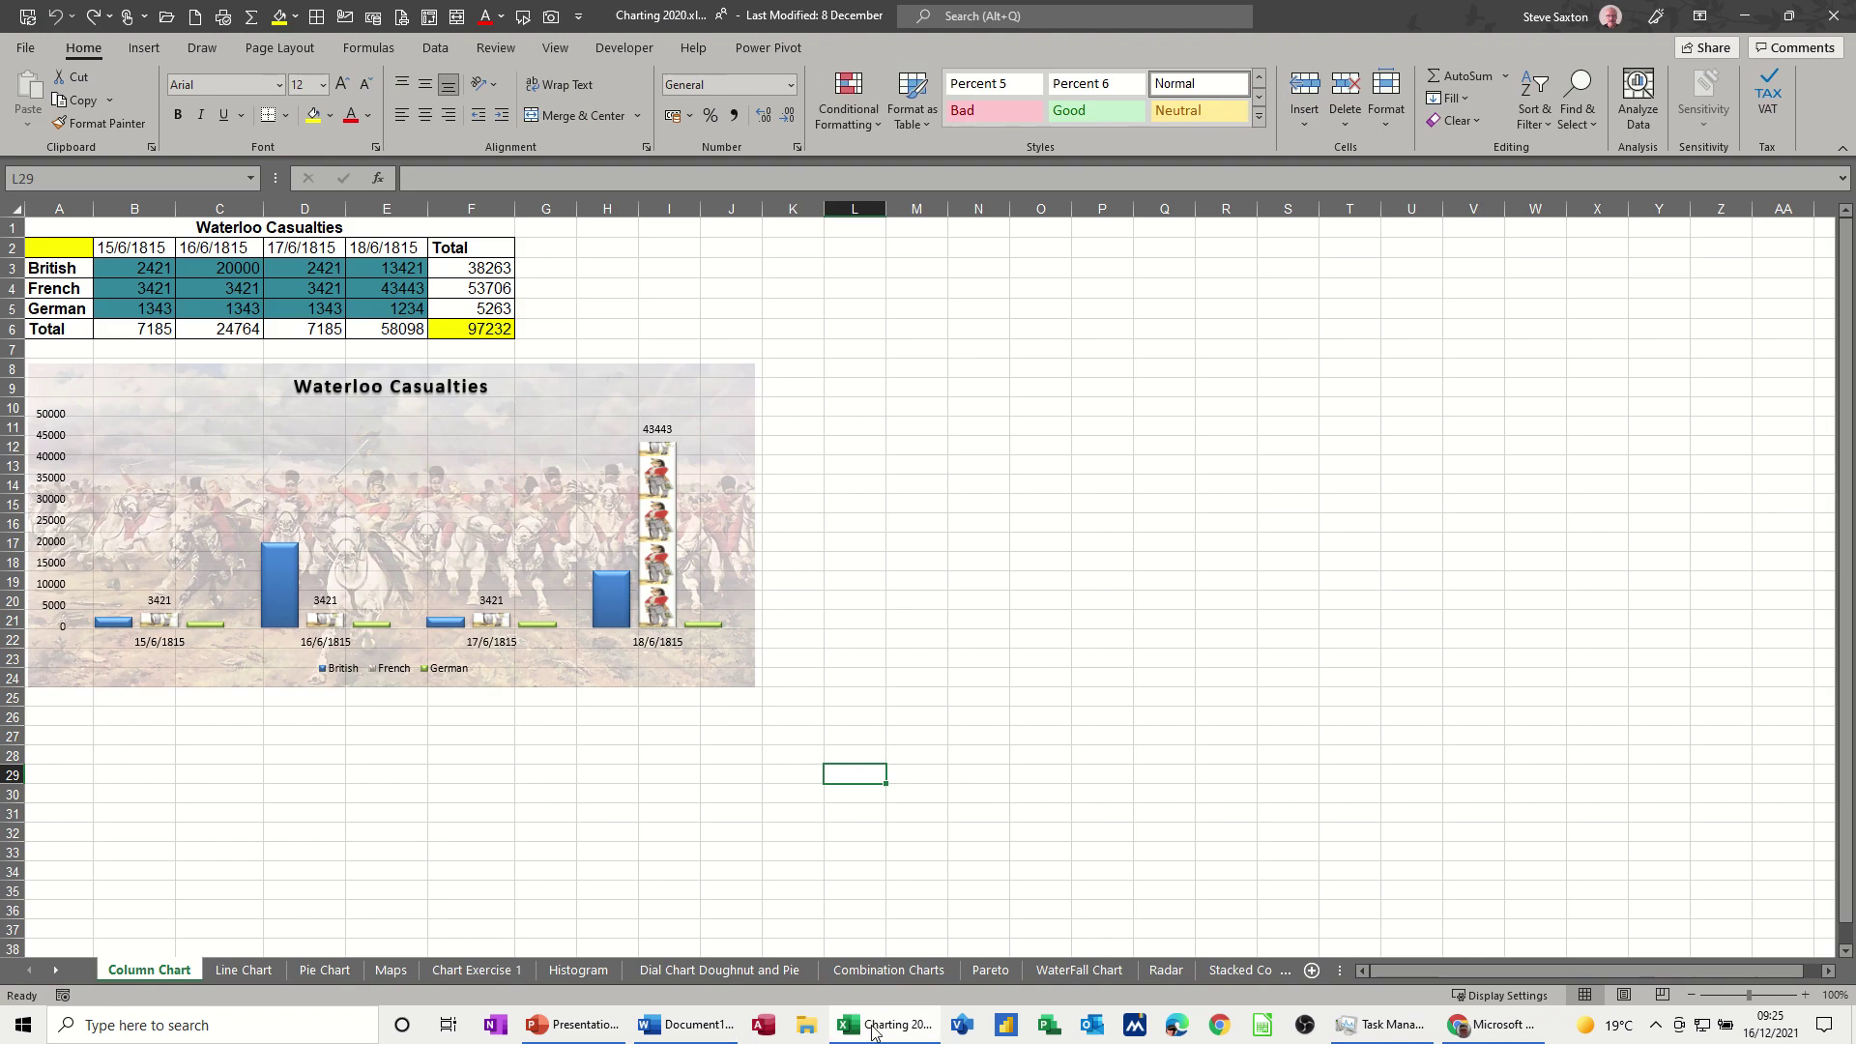
pyautogui.moveTo(67, 249); pyautogui.dragTo(462, 315)
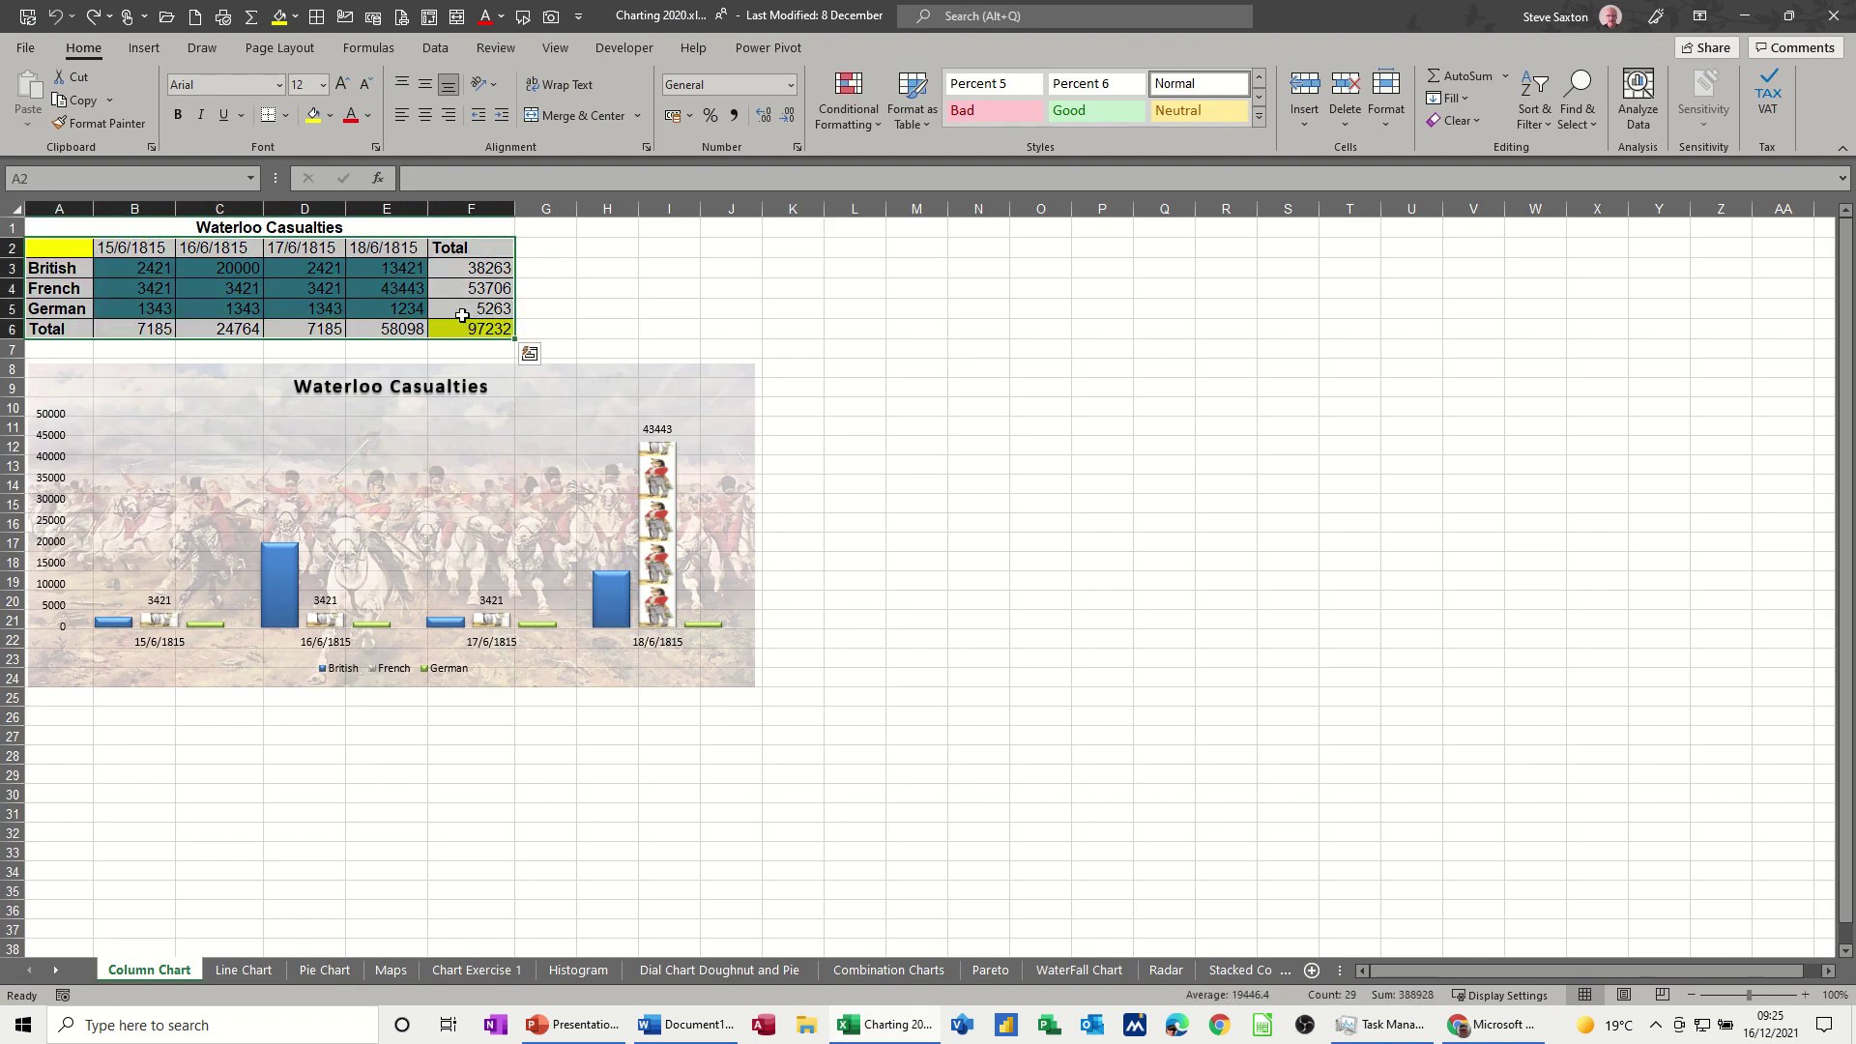
pyautogui.rightClick(316, 295)
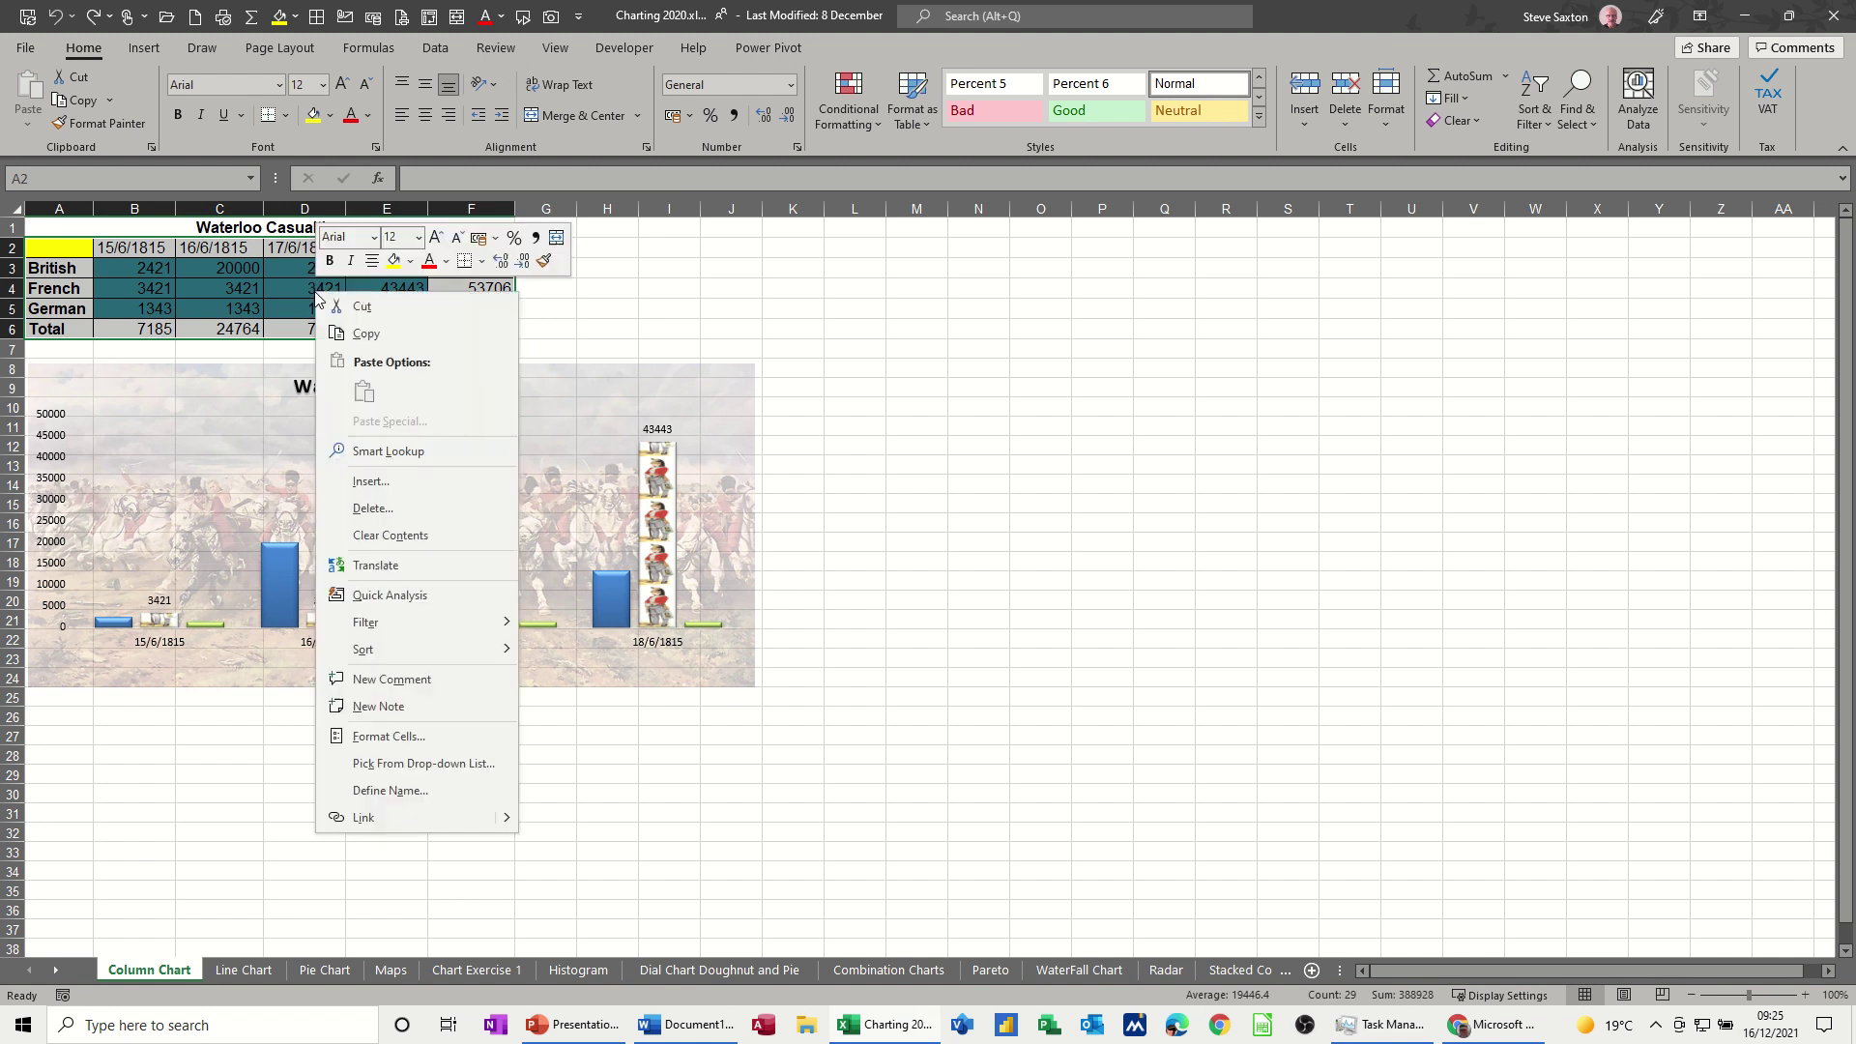
pyautogui.click(365, 334)
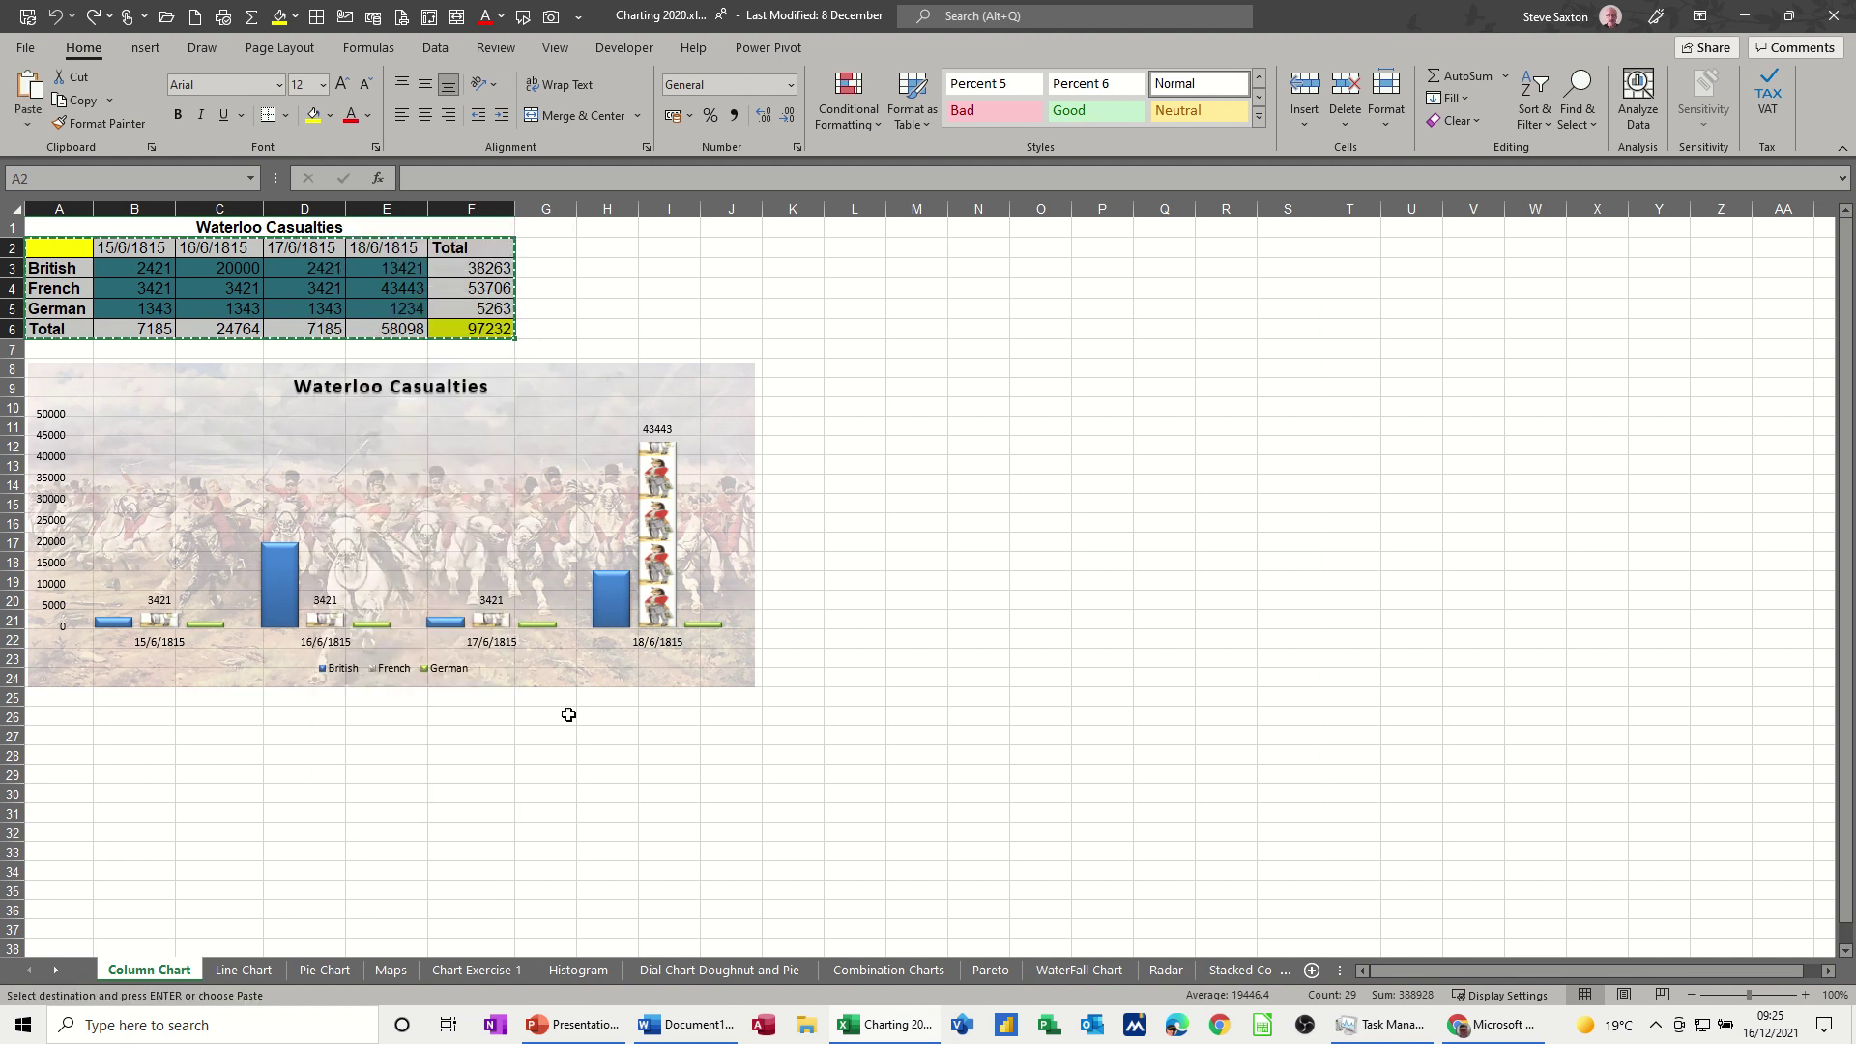
pyautogui.click(669, 1011)
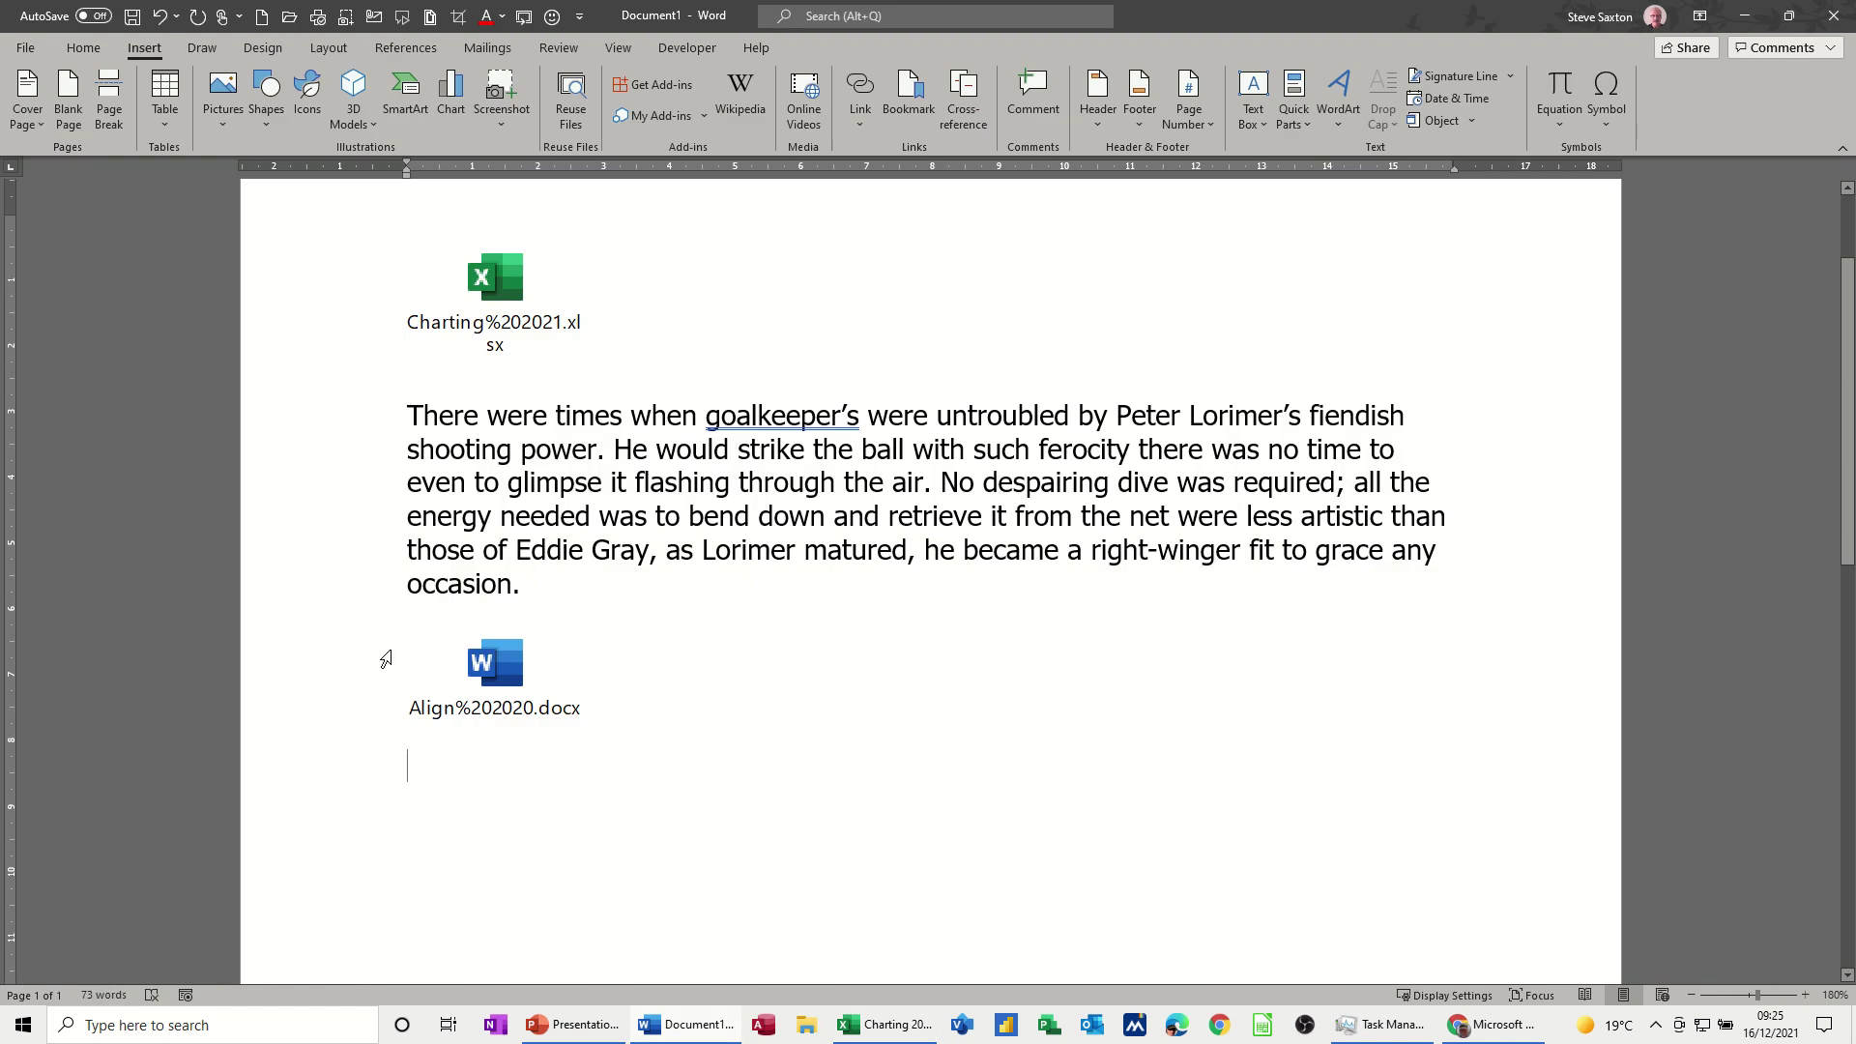
# - Paste-link the copied table into Document1 as a Microsoft Excel Worksheet Object
pyautogui.click(84, 53)
pyautogui.click(28, 123)
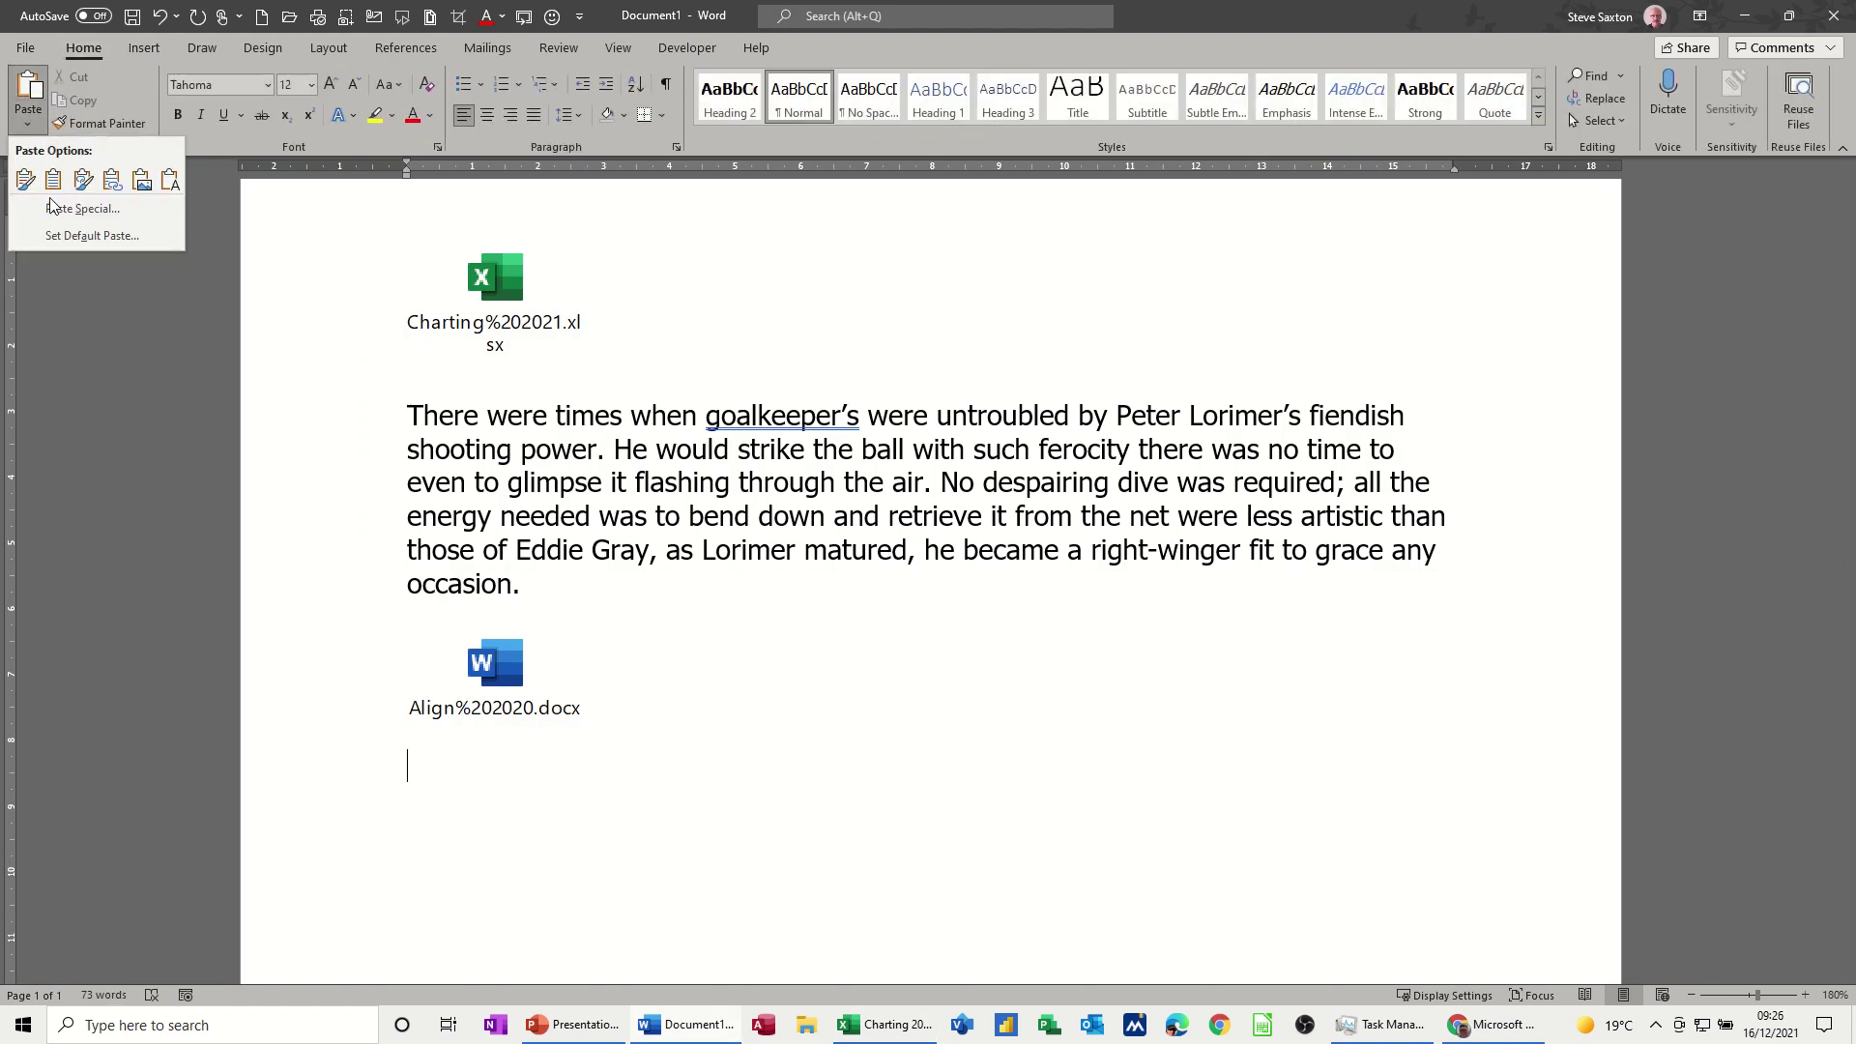
pyautogui.click(68, 218)
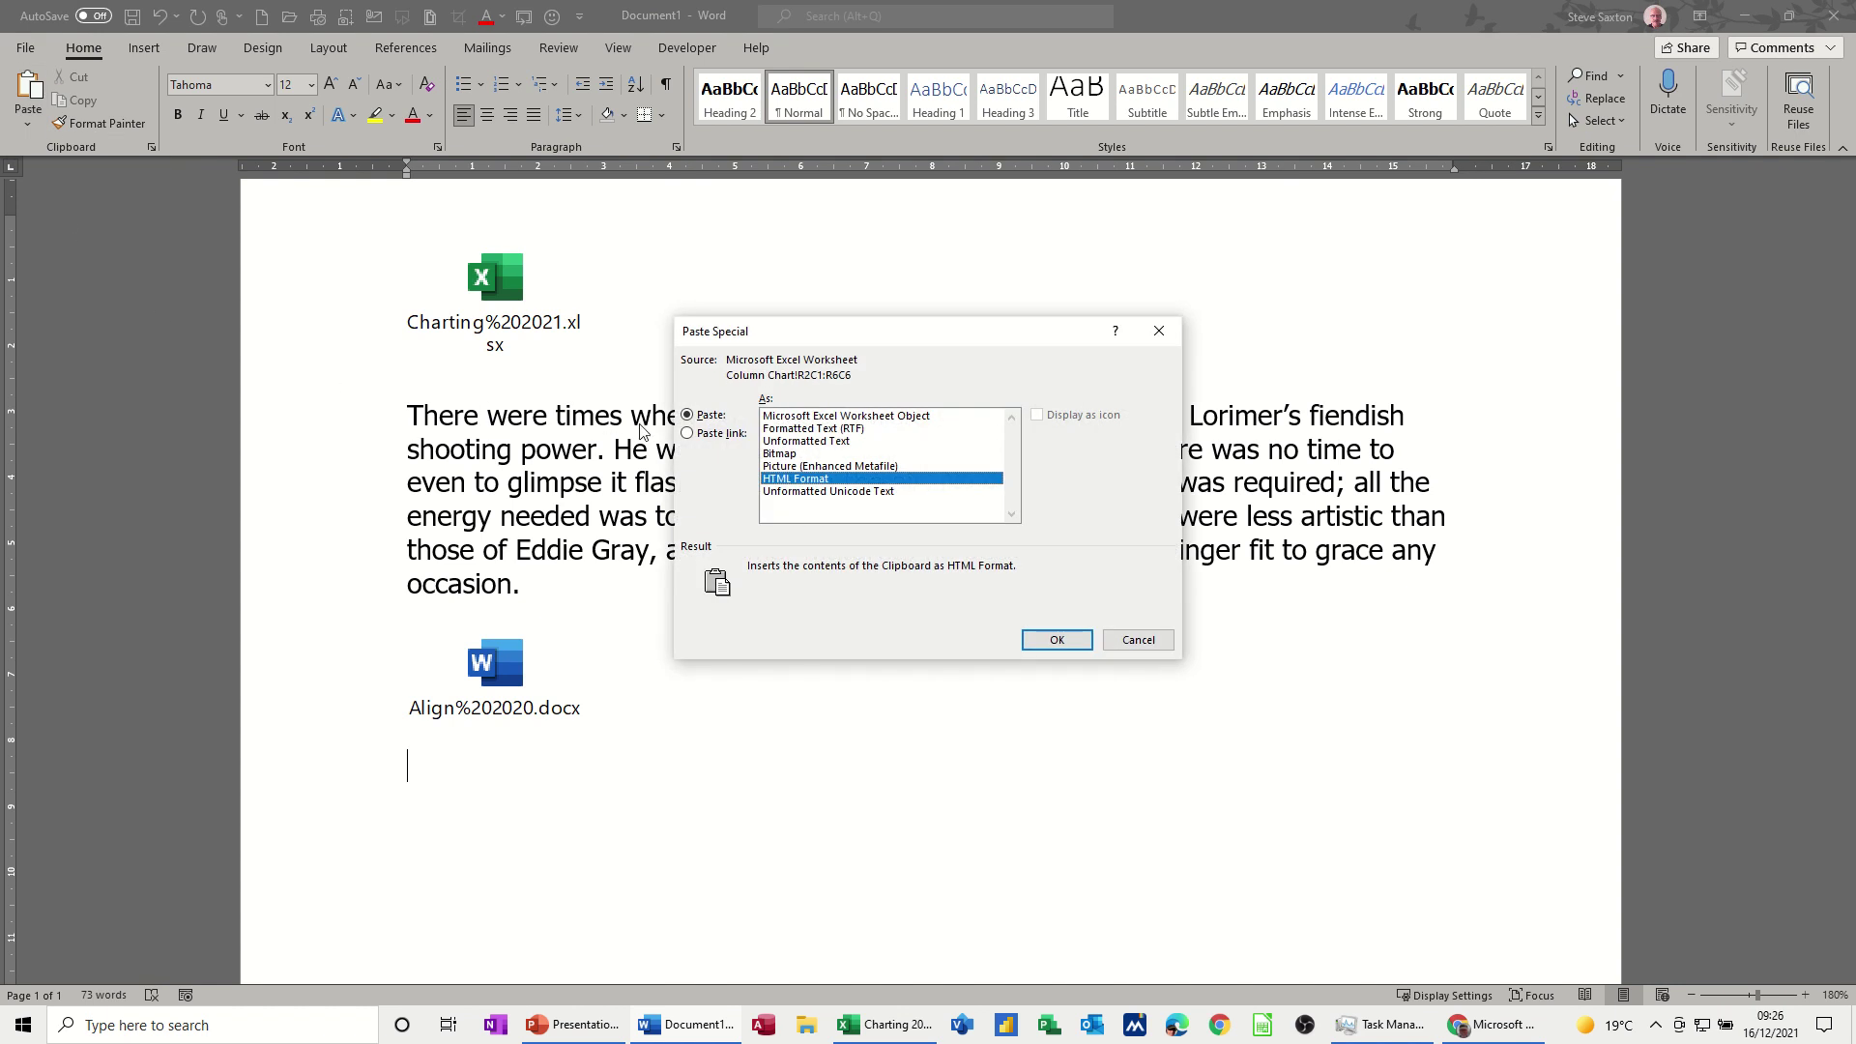
pyautogui.click(702, 435)
pyautogui.click(812, 417)
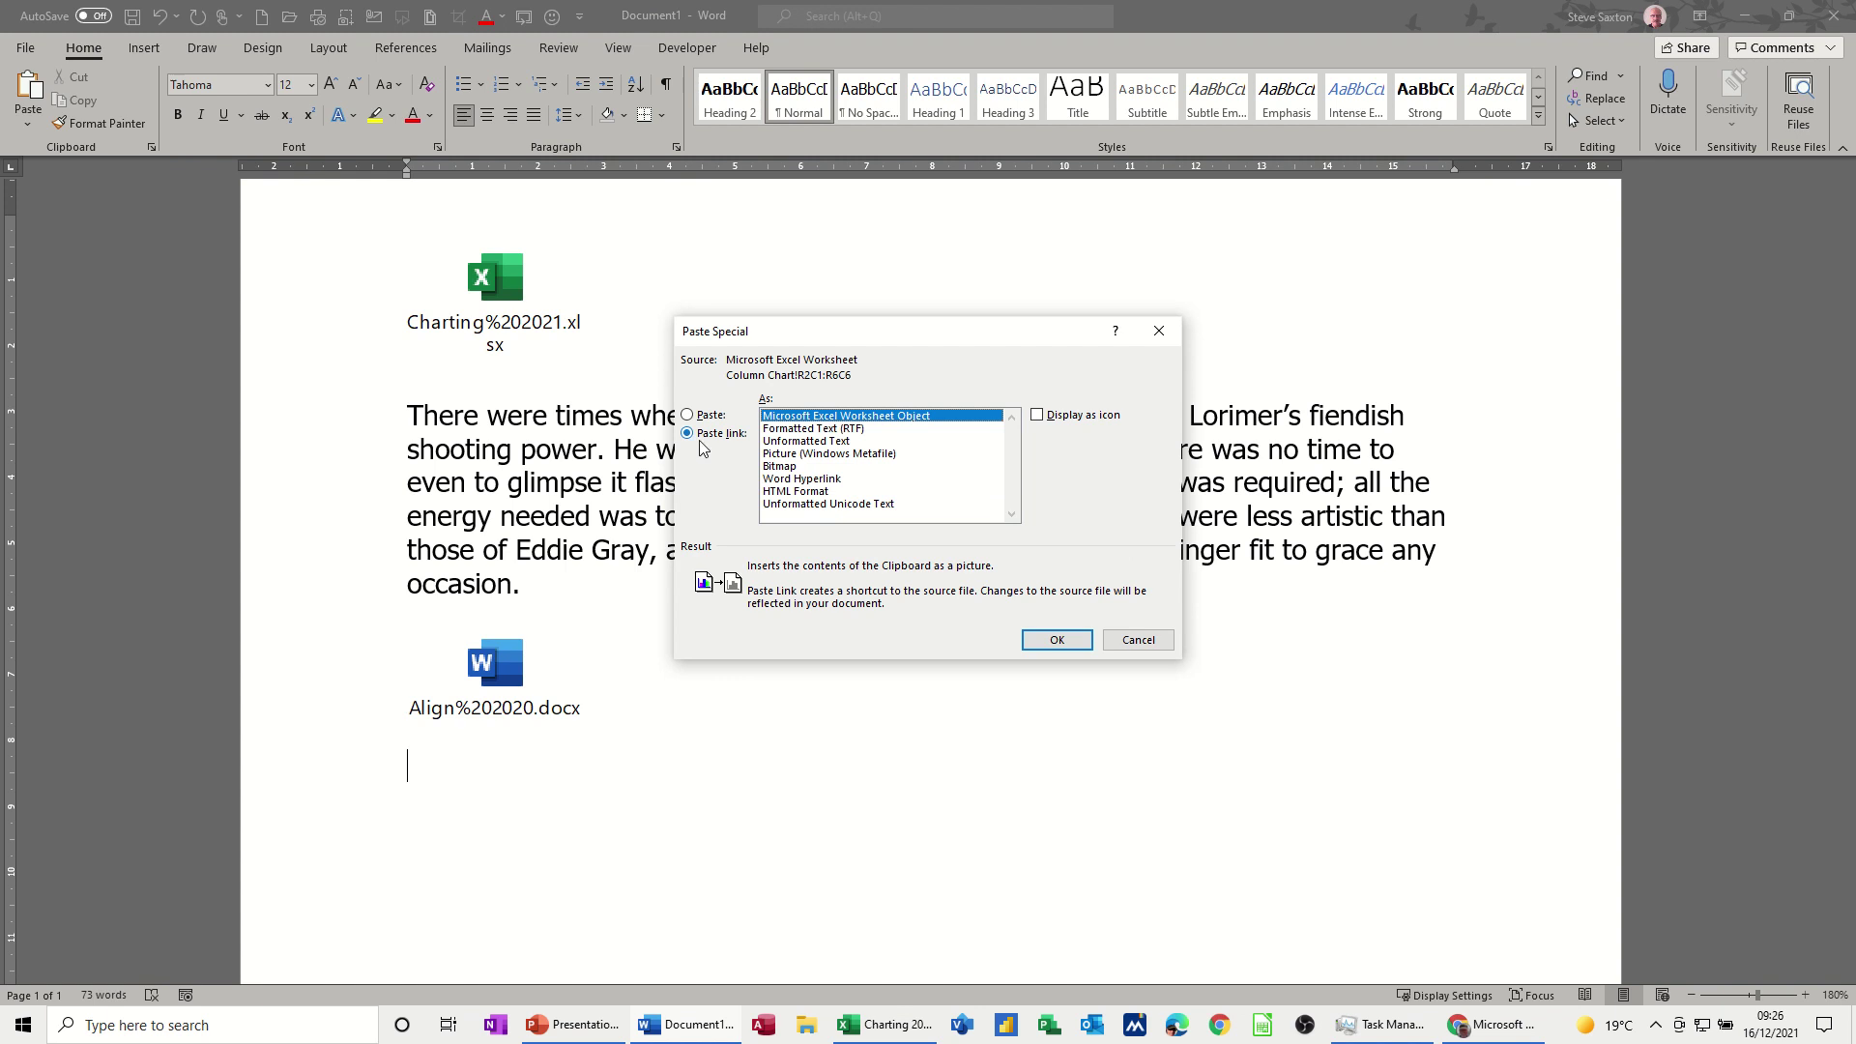
pyautogui.click(1067, 644)
pyautogui.scroll(-3, 927, 605)
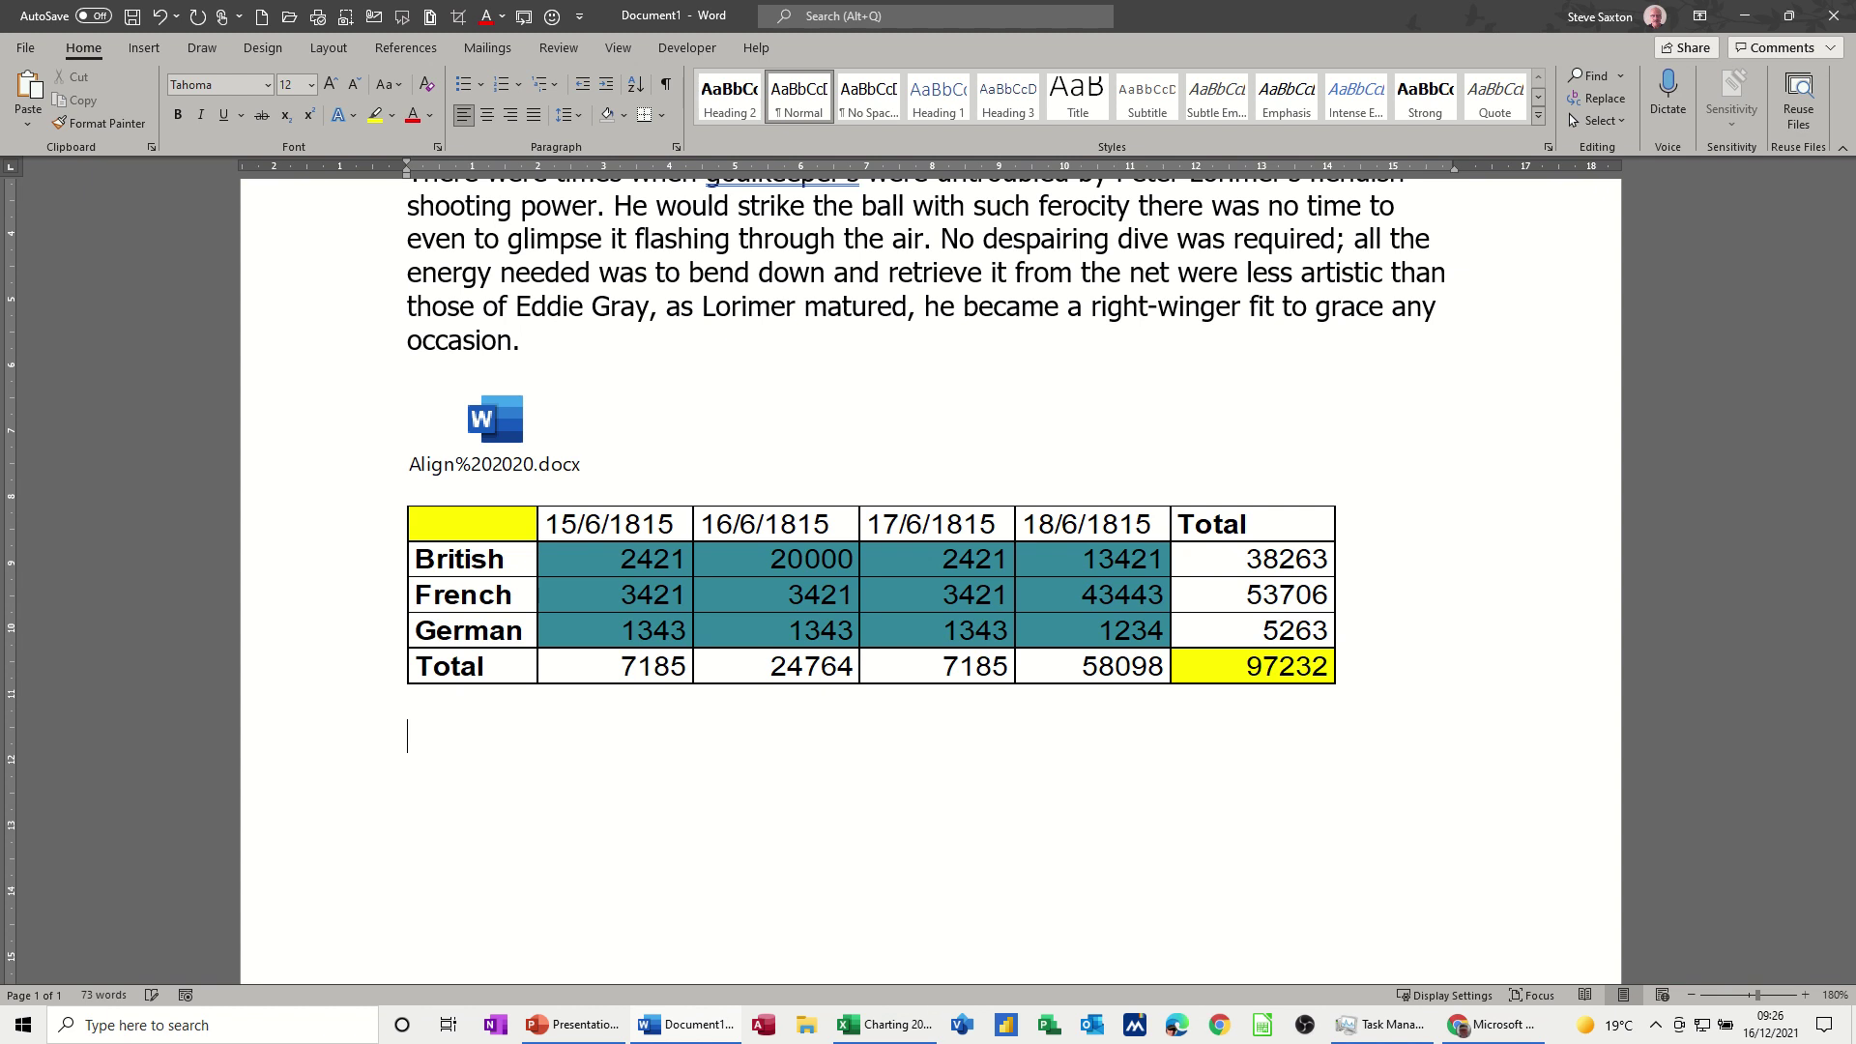
# - Copy the Waterloo Casualties chart from the Charting workbook in Excel
pyautogui.click(890, 1027)
pyautogui.click(692, 368)
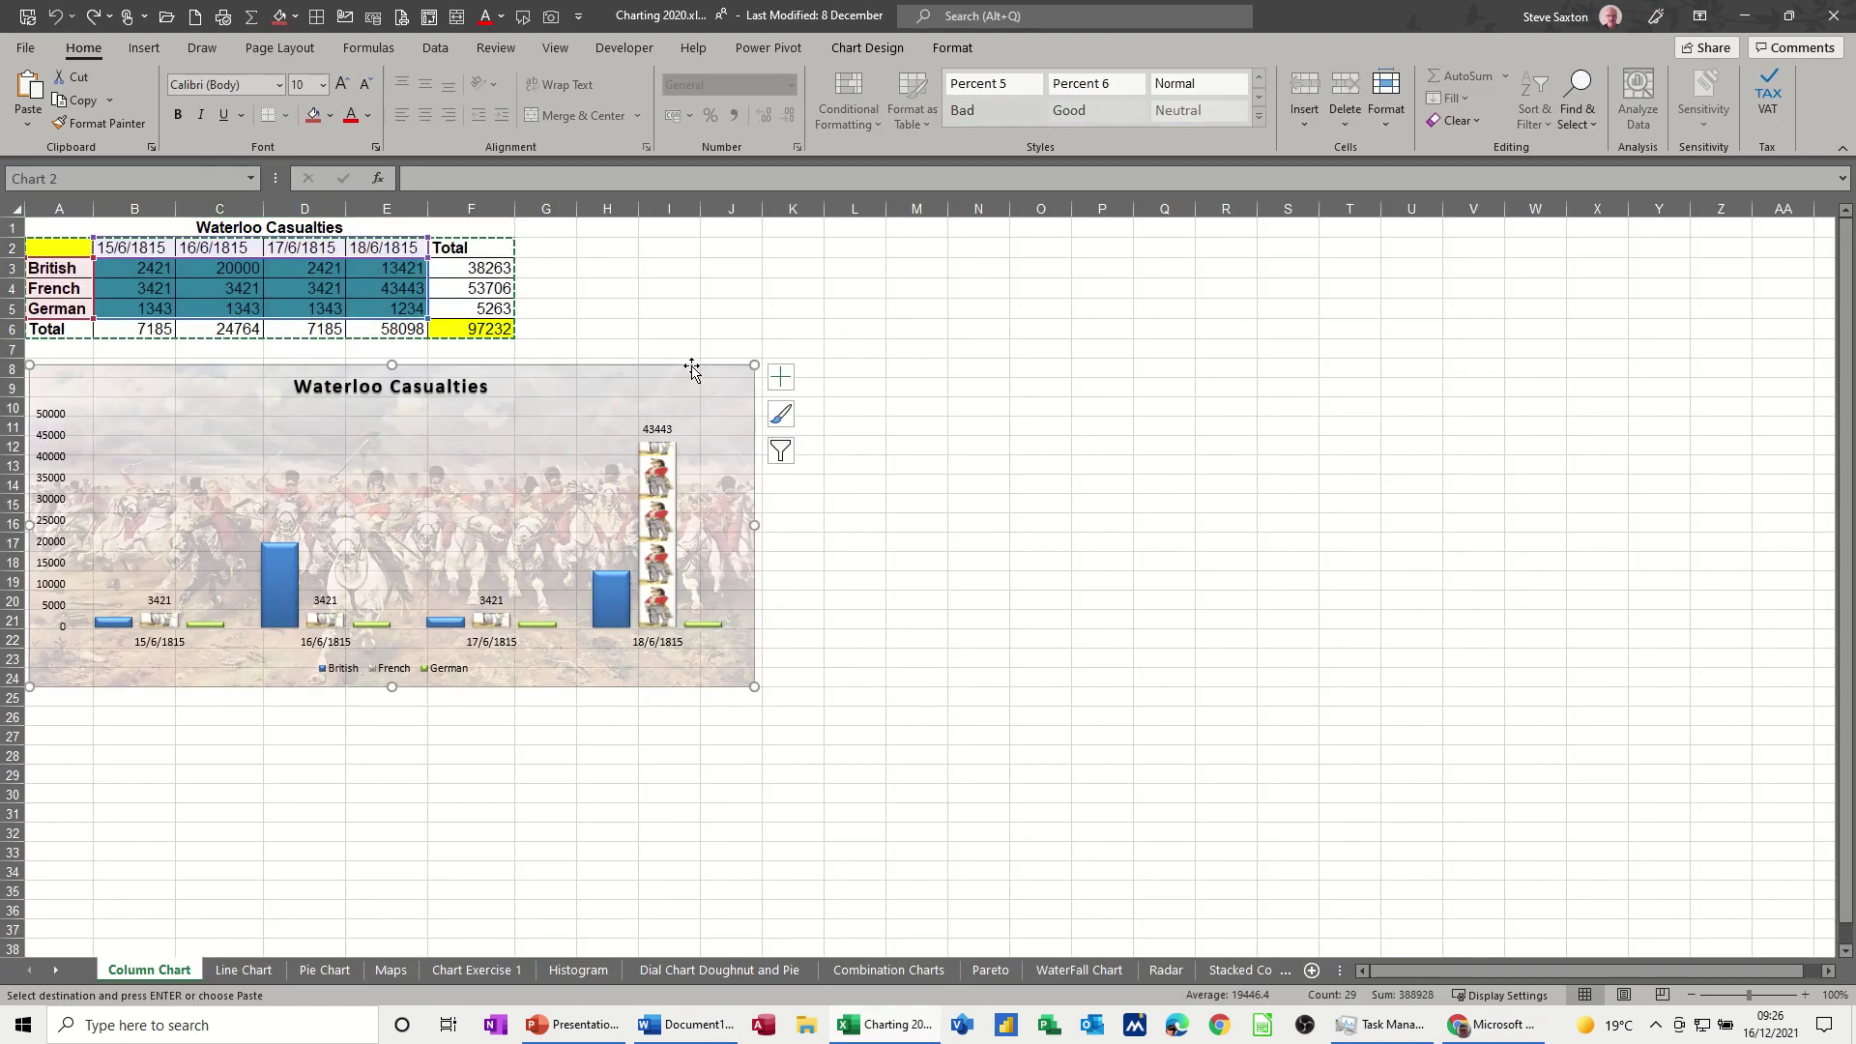
pyautogui.rightClick(693, 367)
pyautogui.click(727, 404)
# - Paste-link the copied Waterloo Casualties chart into Document1 as a Microsoft Excel Chart Object
pyautogui.click(661, 1034)
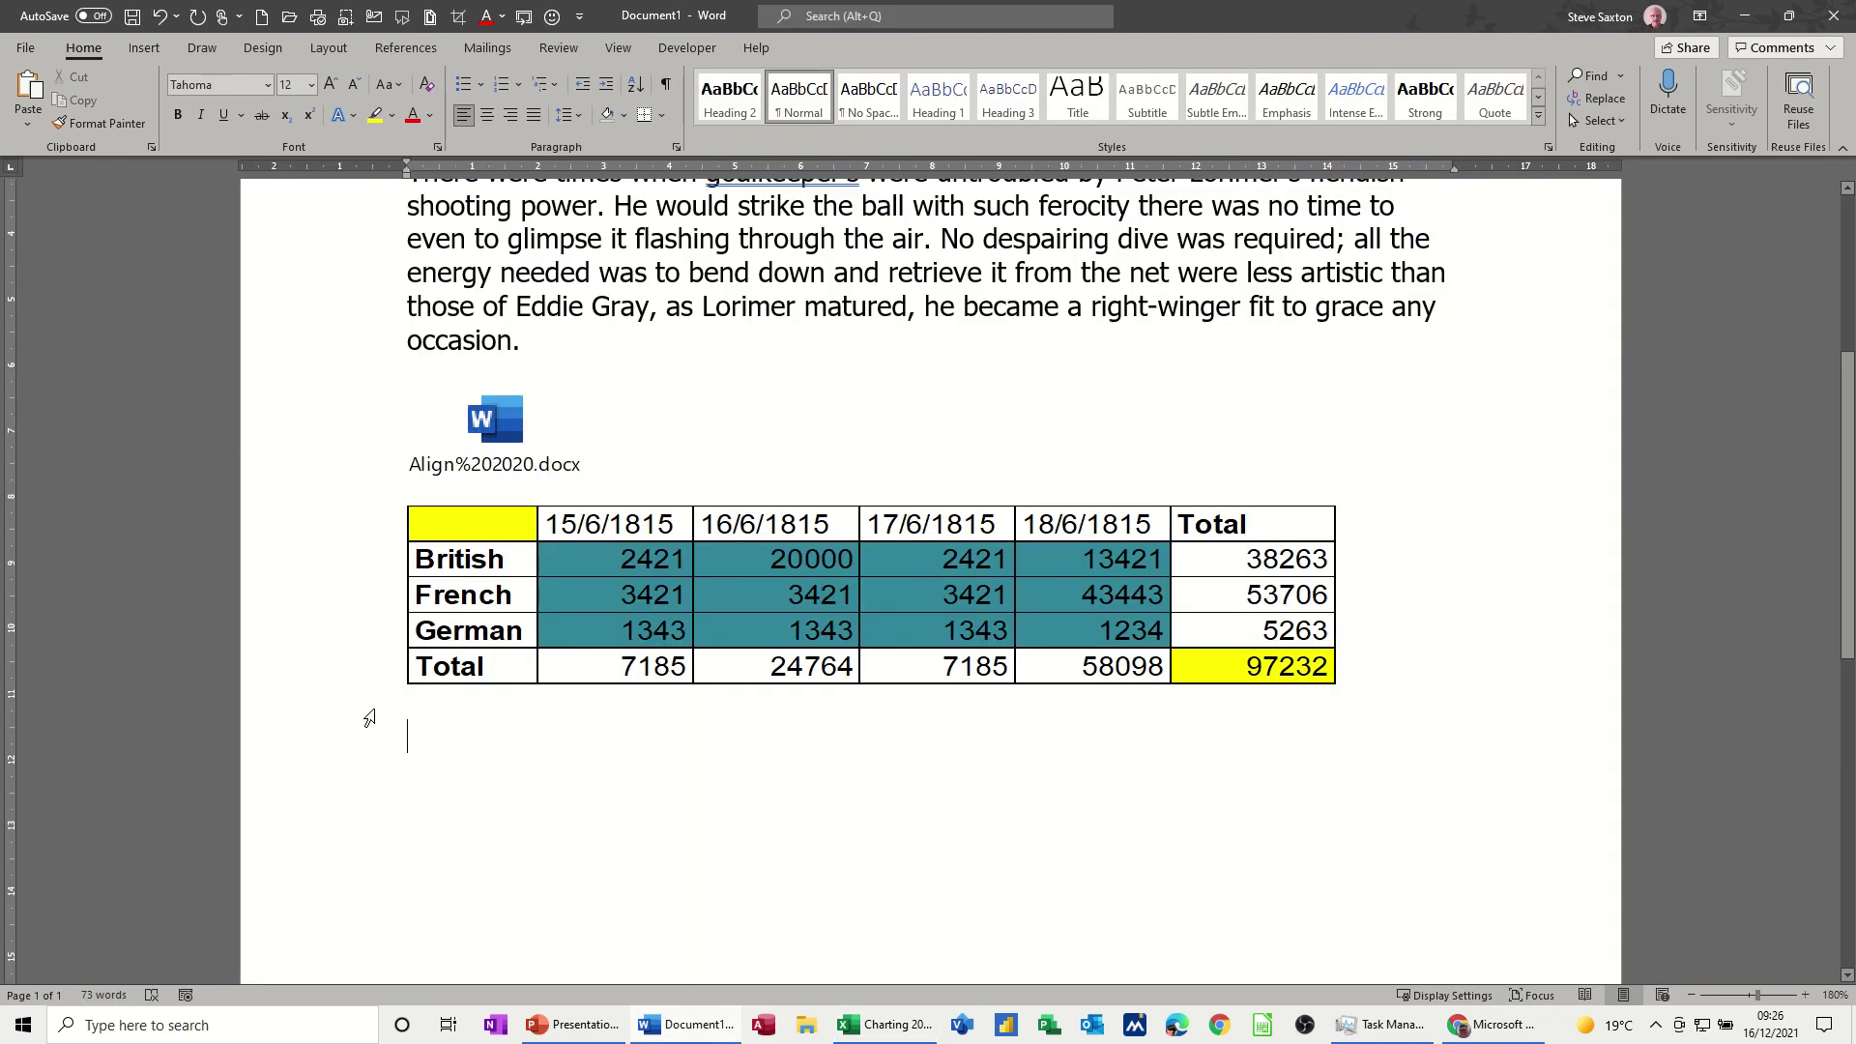
pyautogui.click(28, 123)
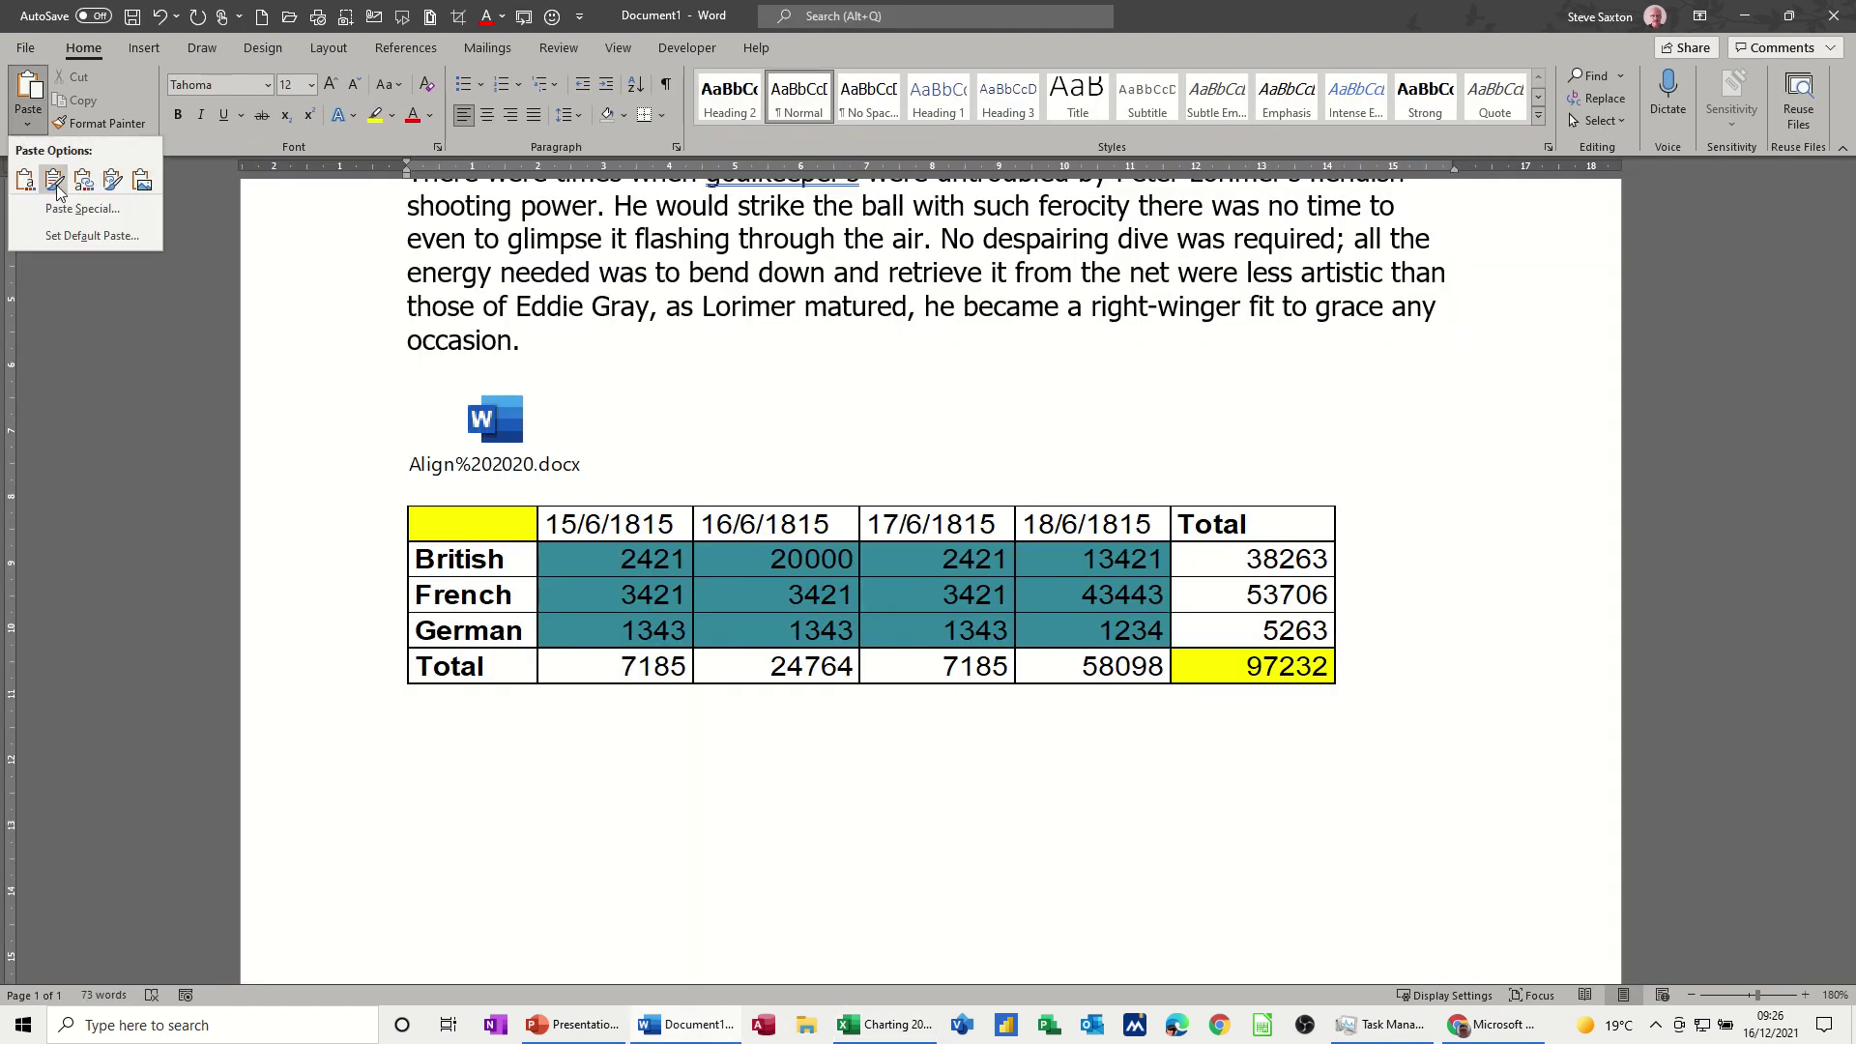
pyautogui.click(62, 208)
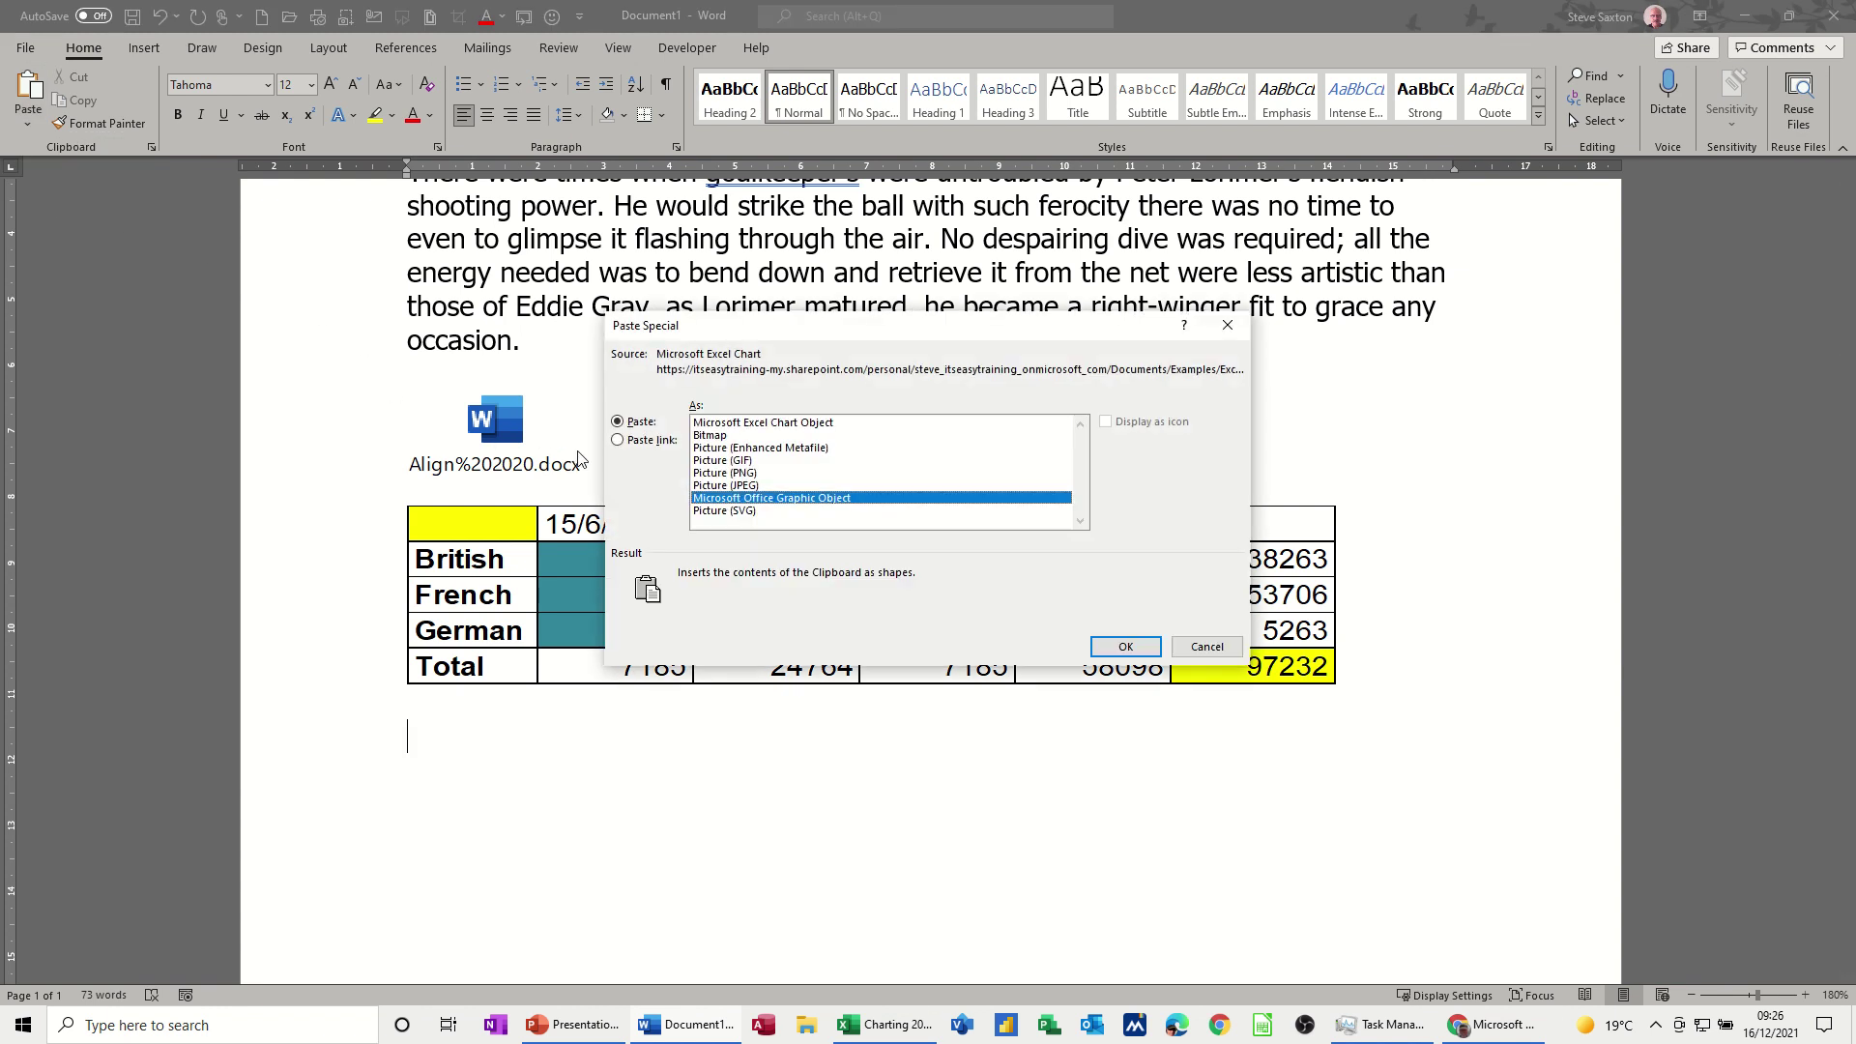
pyautogui.click(618, 441)
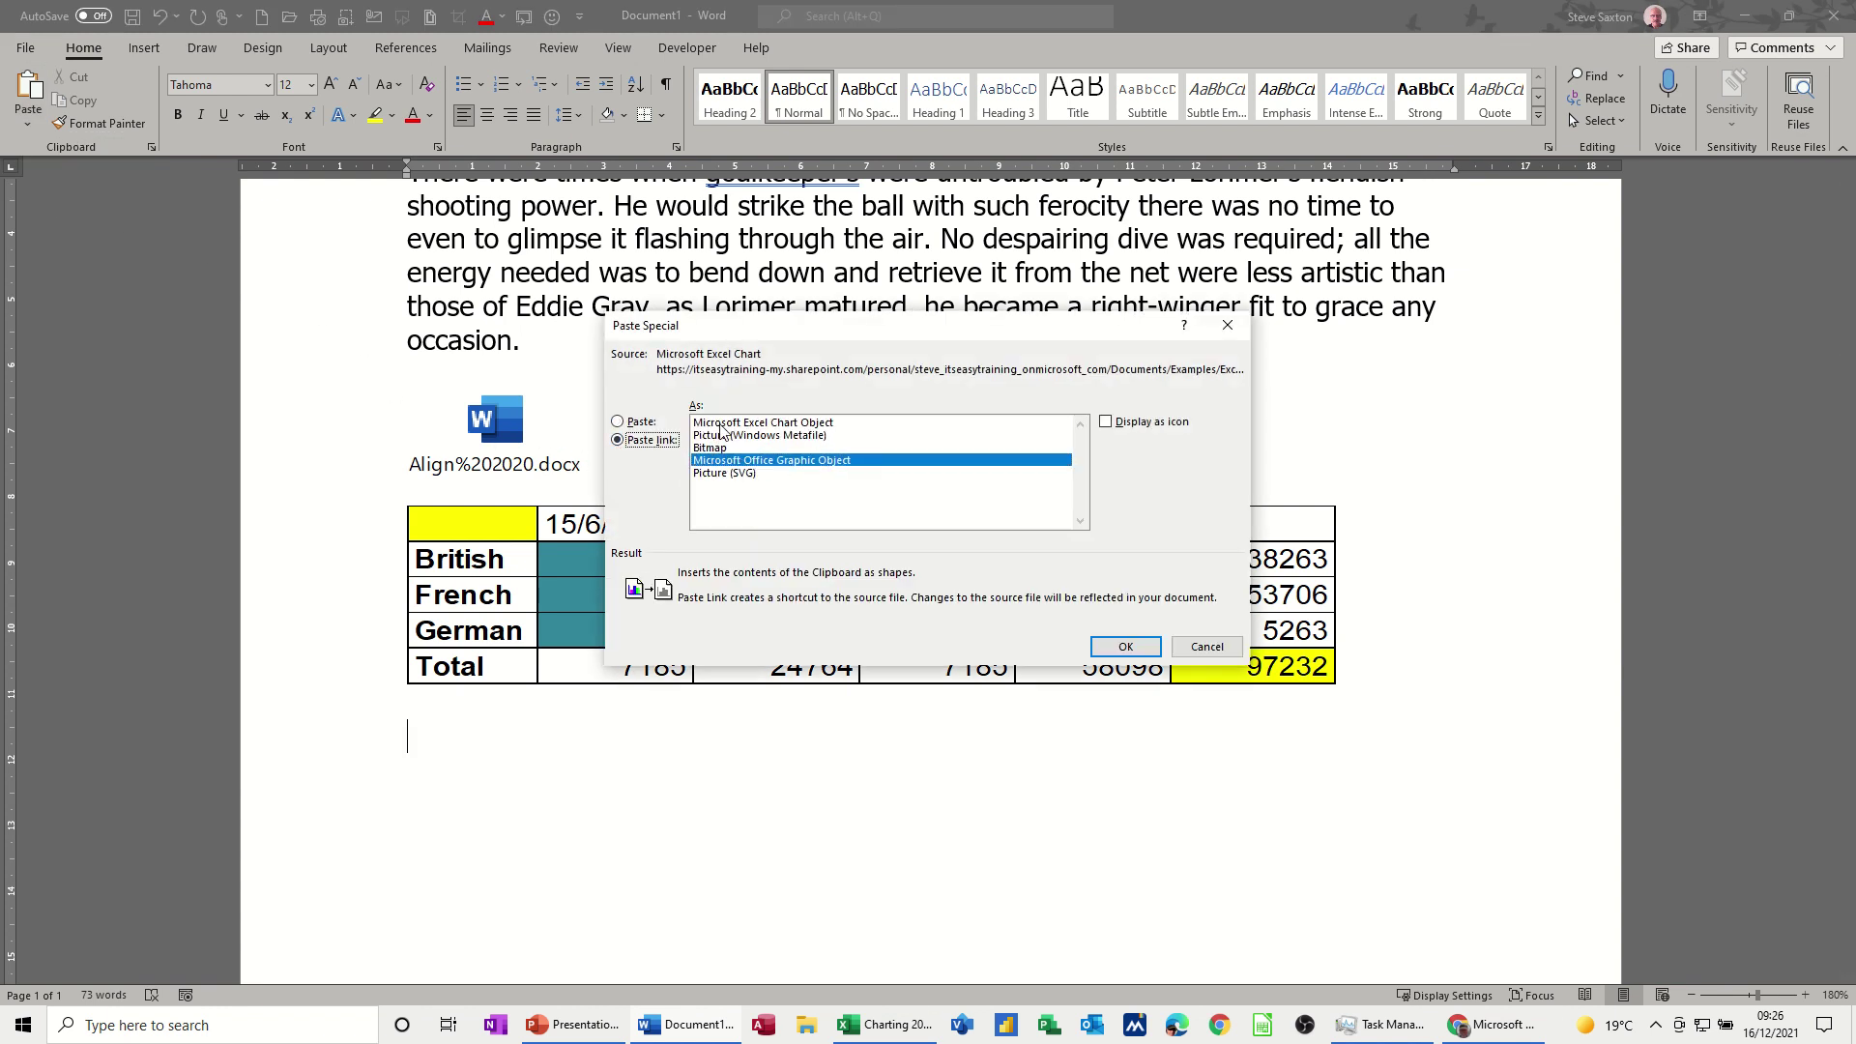
pyautogui.click(723, 426)
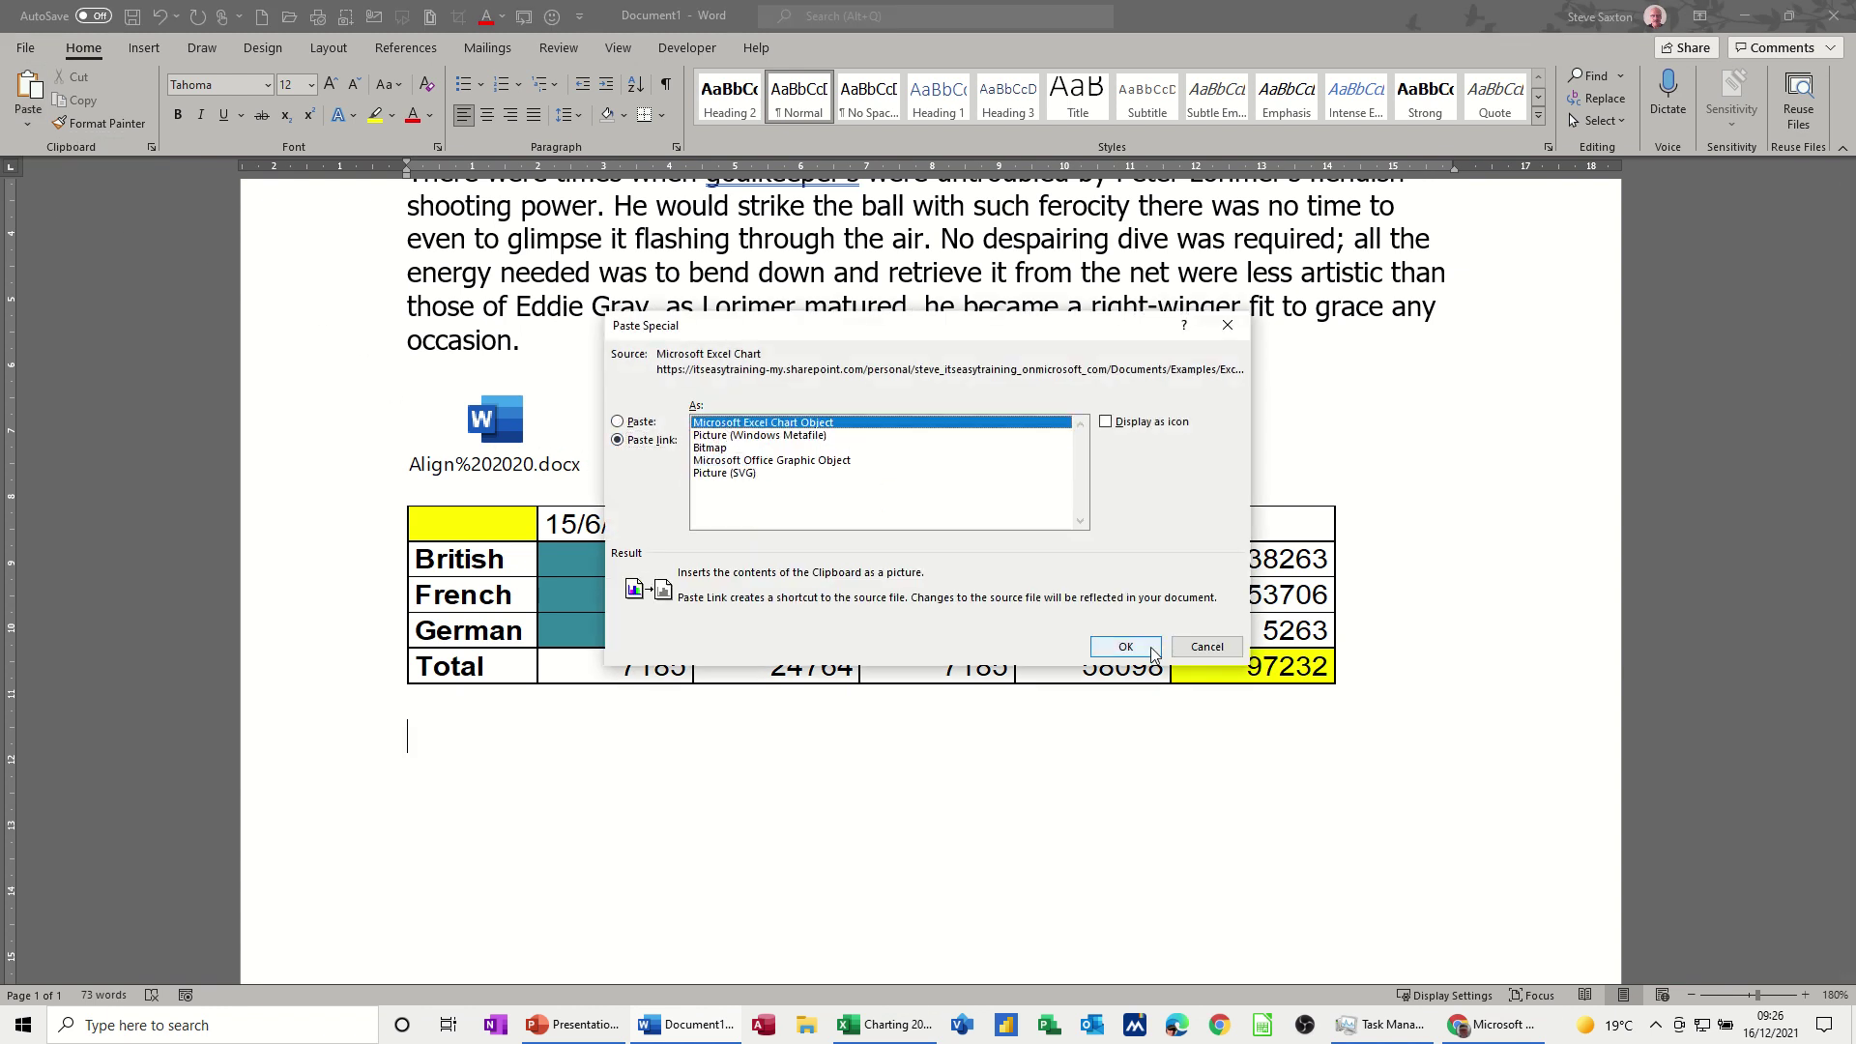
pyautogui.click(1112, 648)
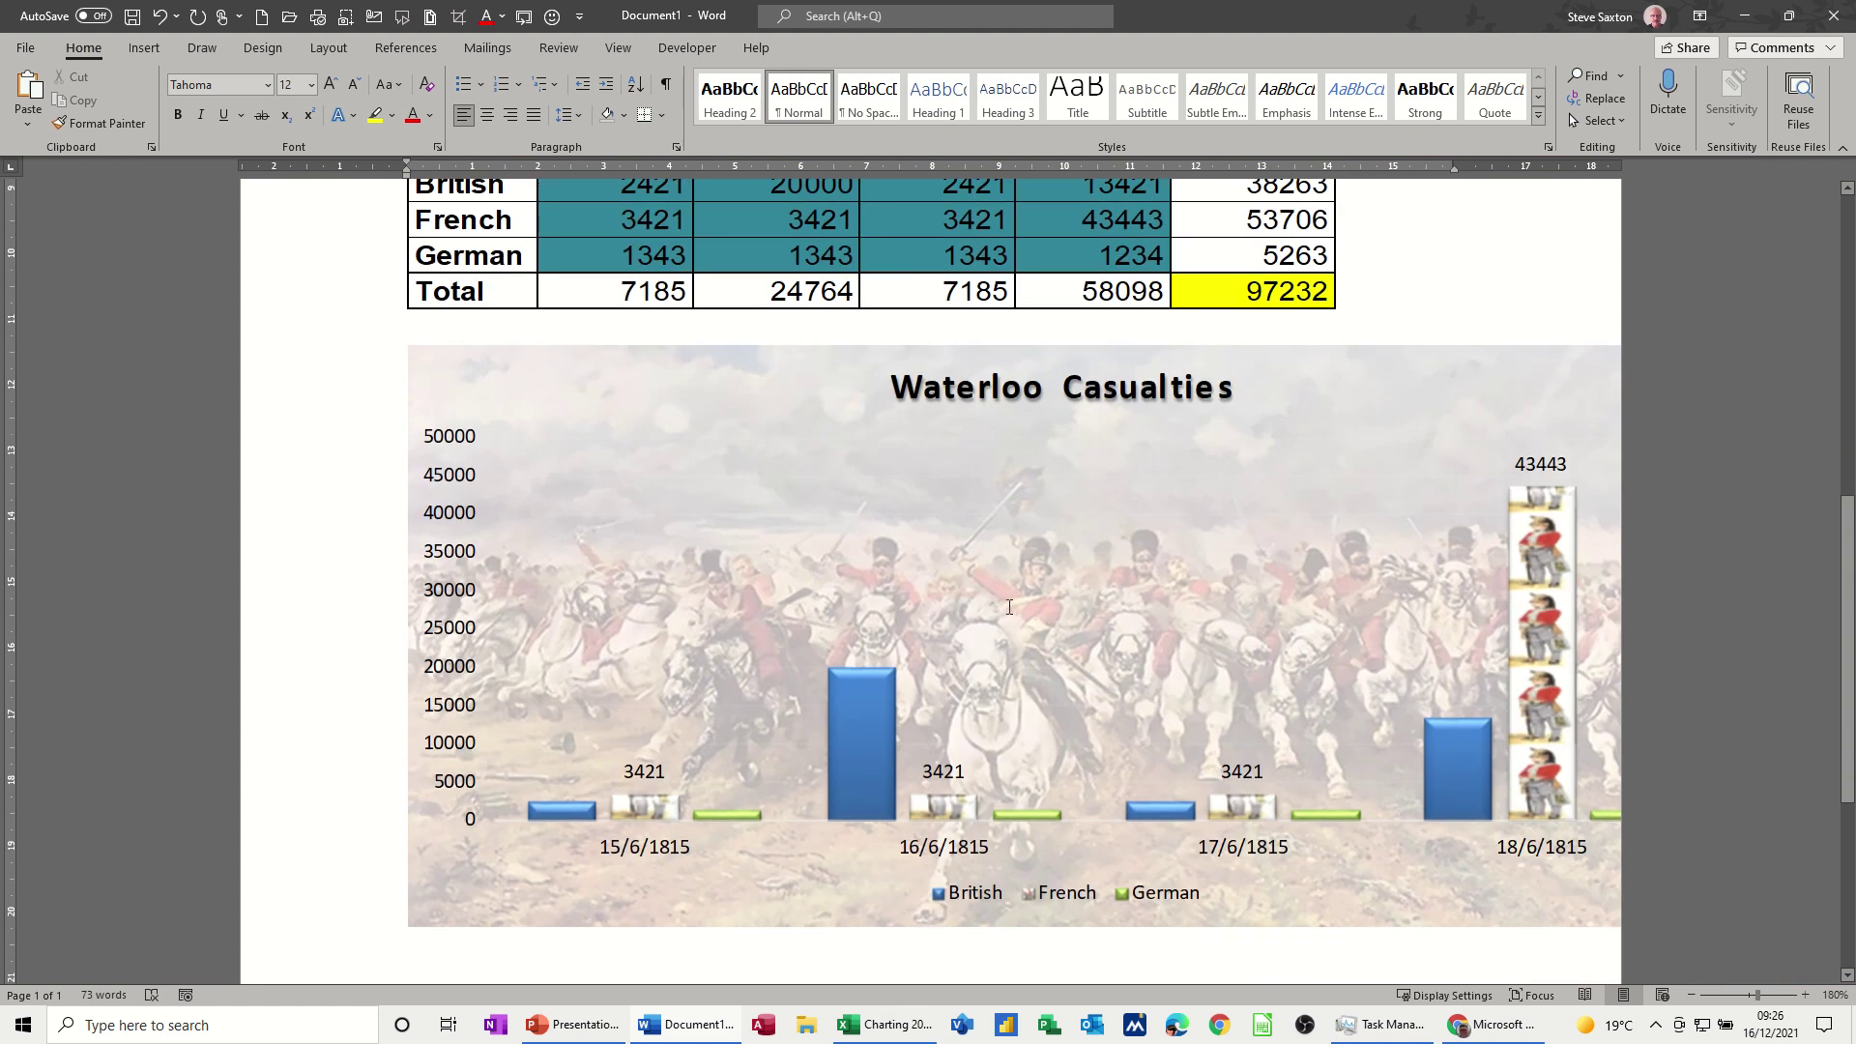
# - Resize the pasted chart in Word so it fits within the page
pyautogui.click(623, 498)
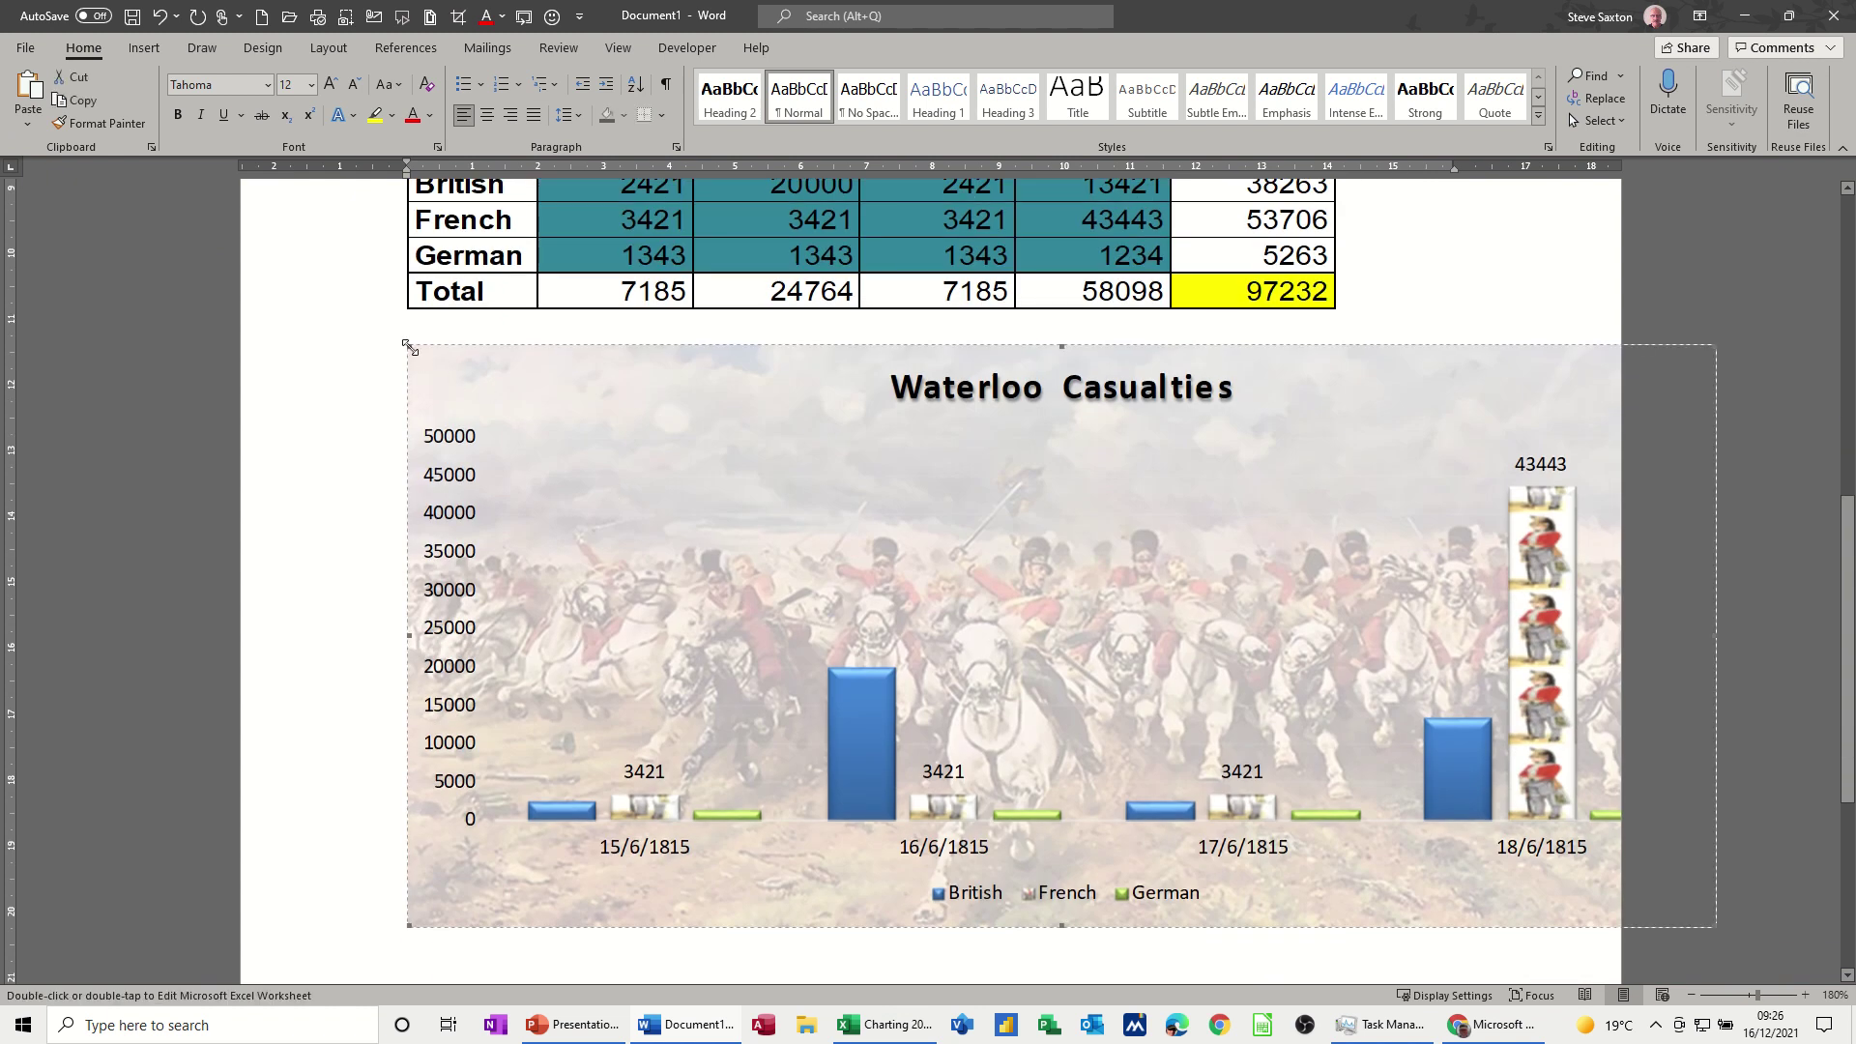
pyautogui.moveTo(408, 346); pyautogui.dragTo(727, 561)
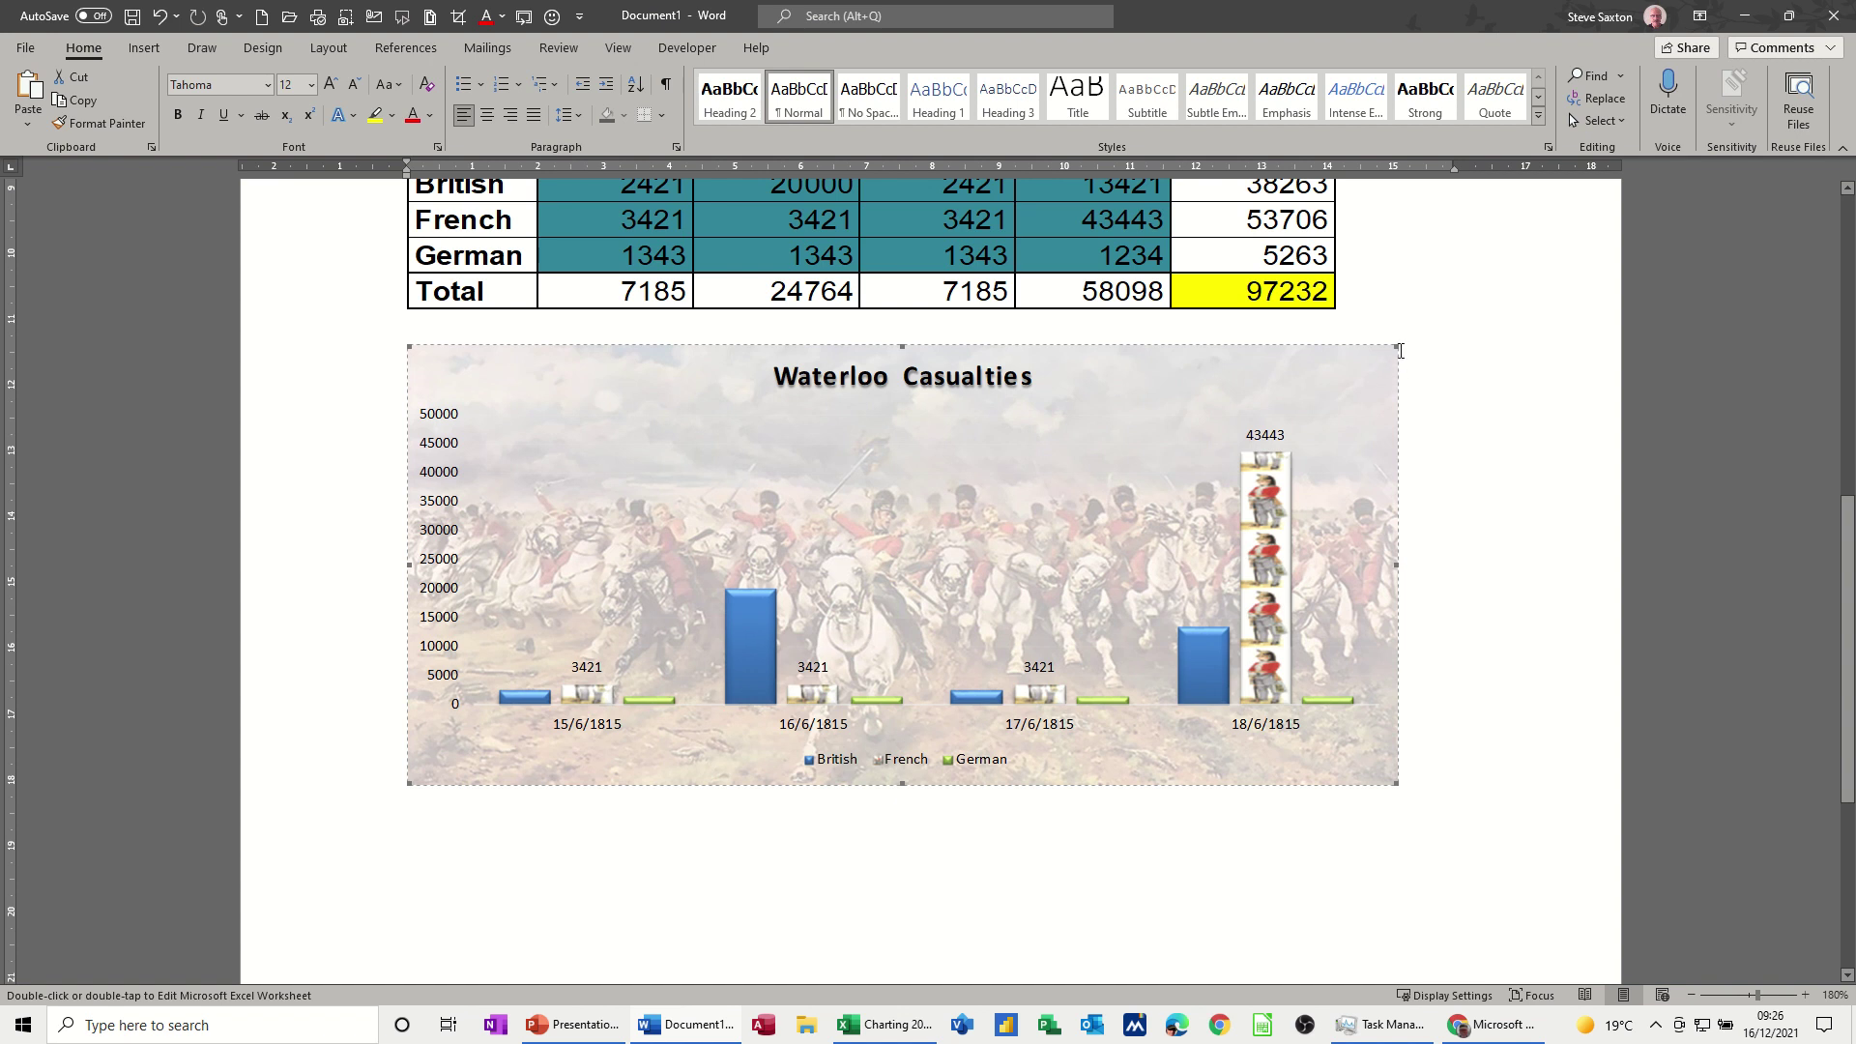
pyautogui.moveTo(1398, 345); pyautogui.dragTo(1321, 377)
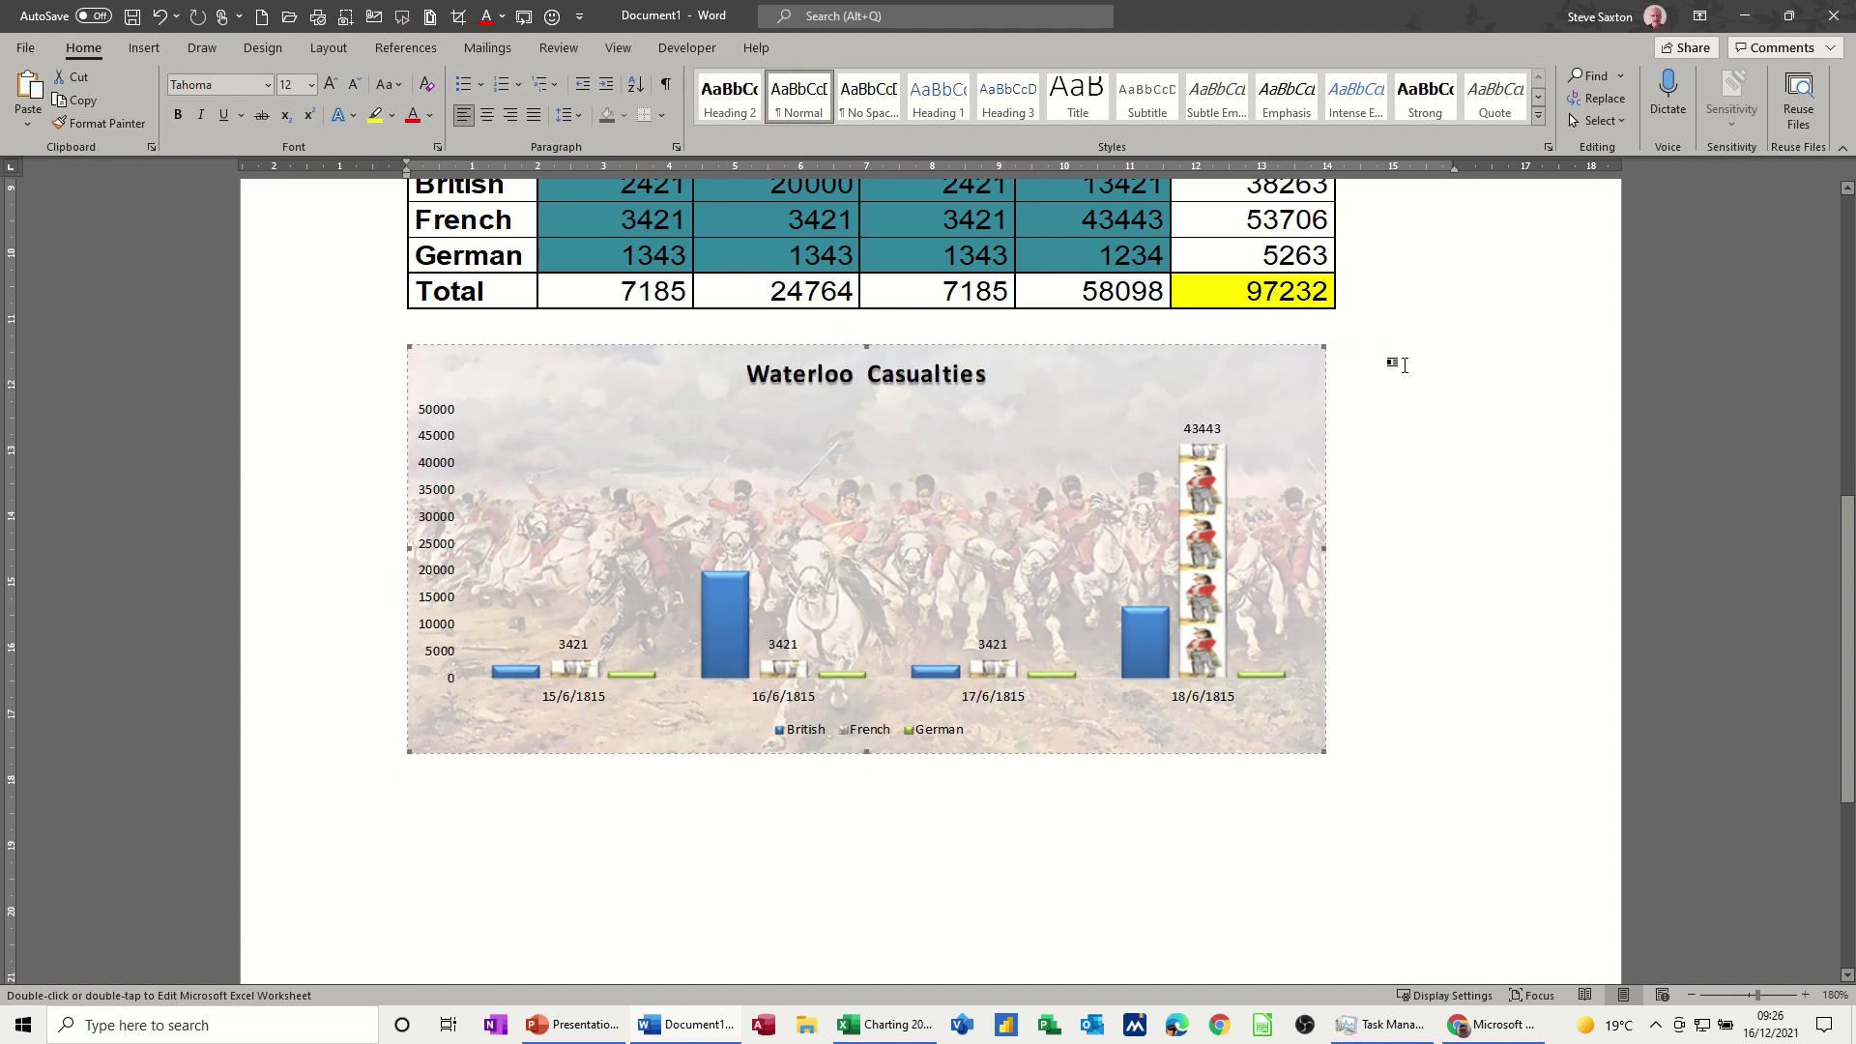
pyautogui.click(1334, 350)
pyautogui.moveTo(1340, 346); pyautogui.dragTo(1340, 345)
pyautogui.click(1388, 357)
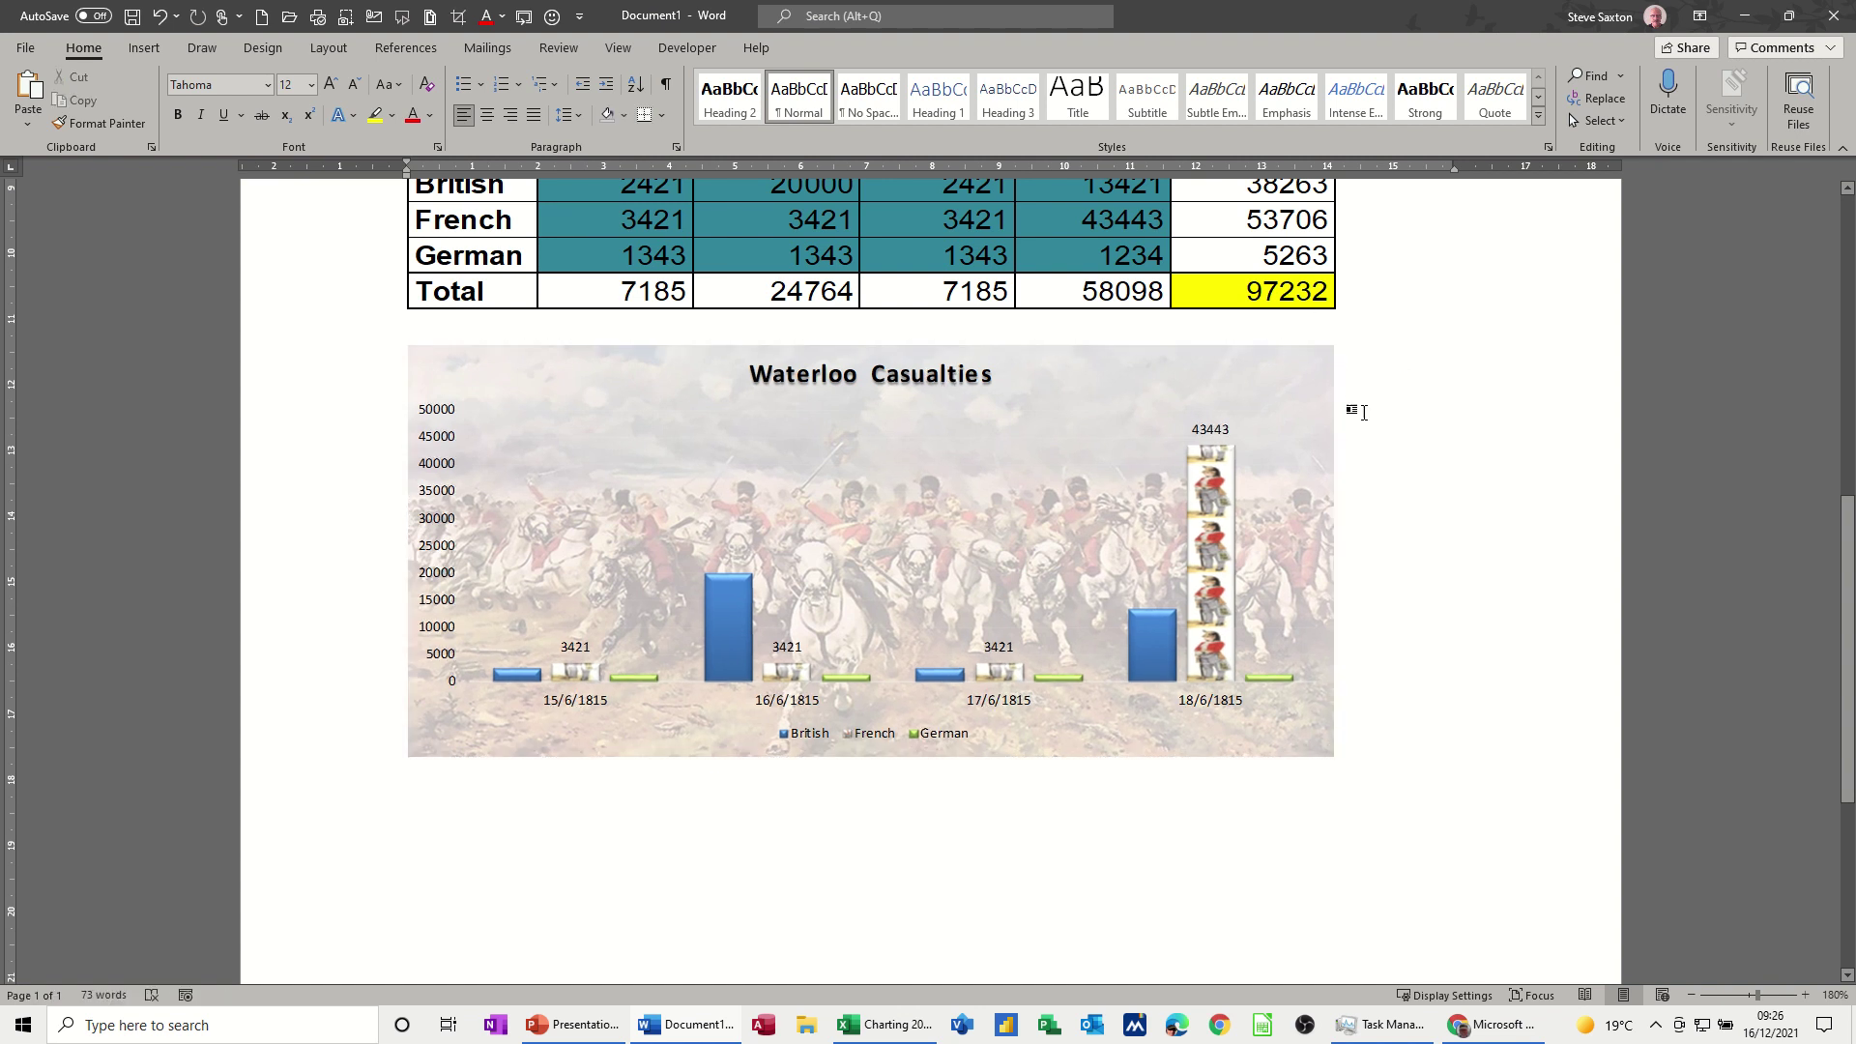
pyautogui.scroll(3, 1363, 424)
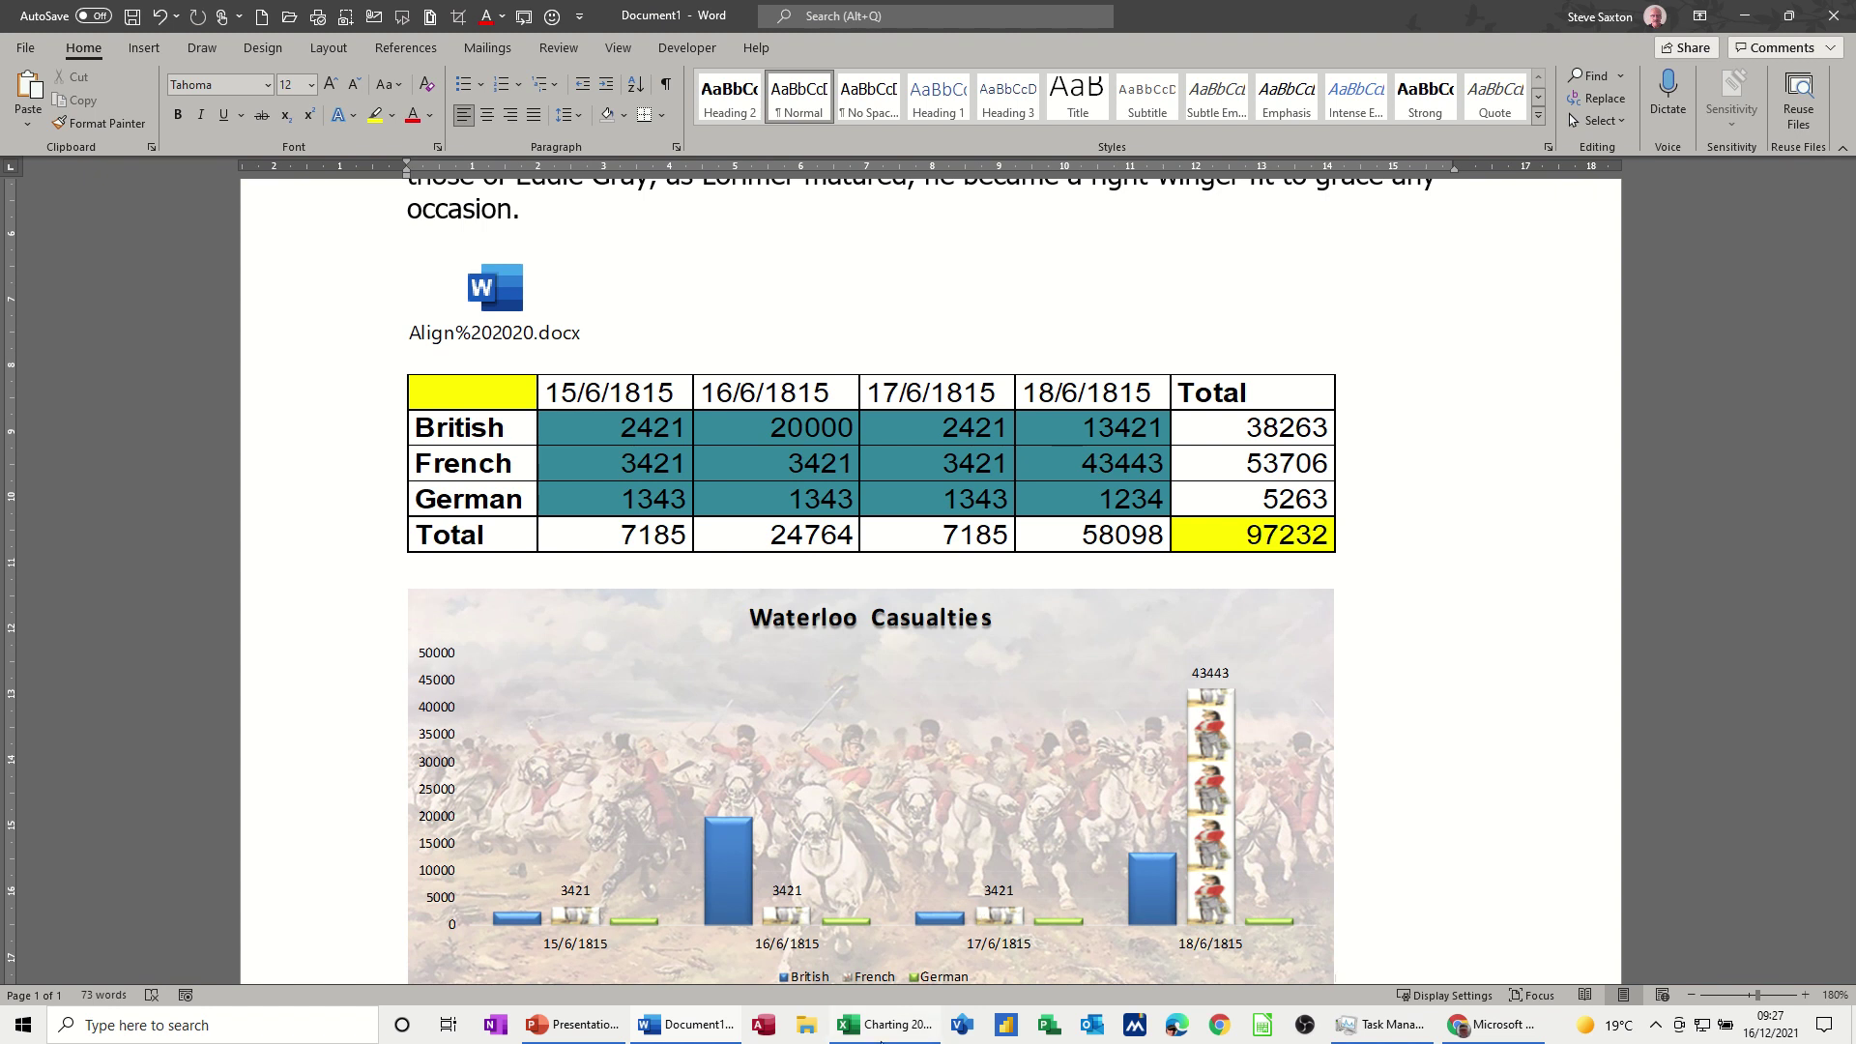
# - In the Charting workbook, clear the French 18/6/1815 value in cell E4
pyautogui.click(882, 1034)
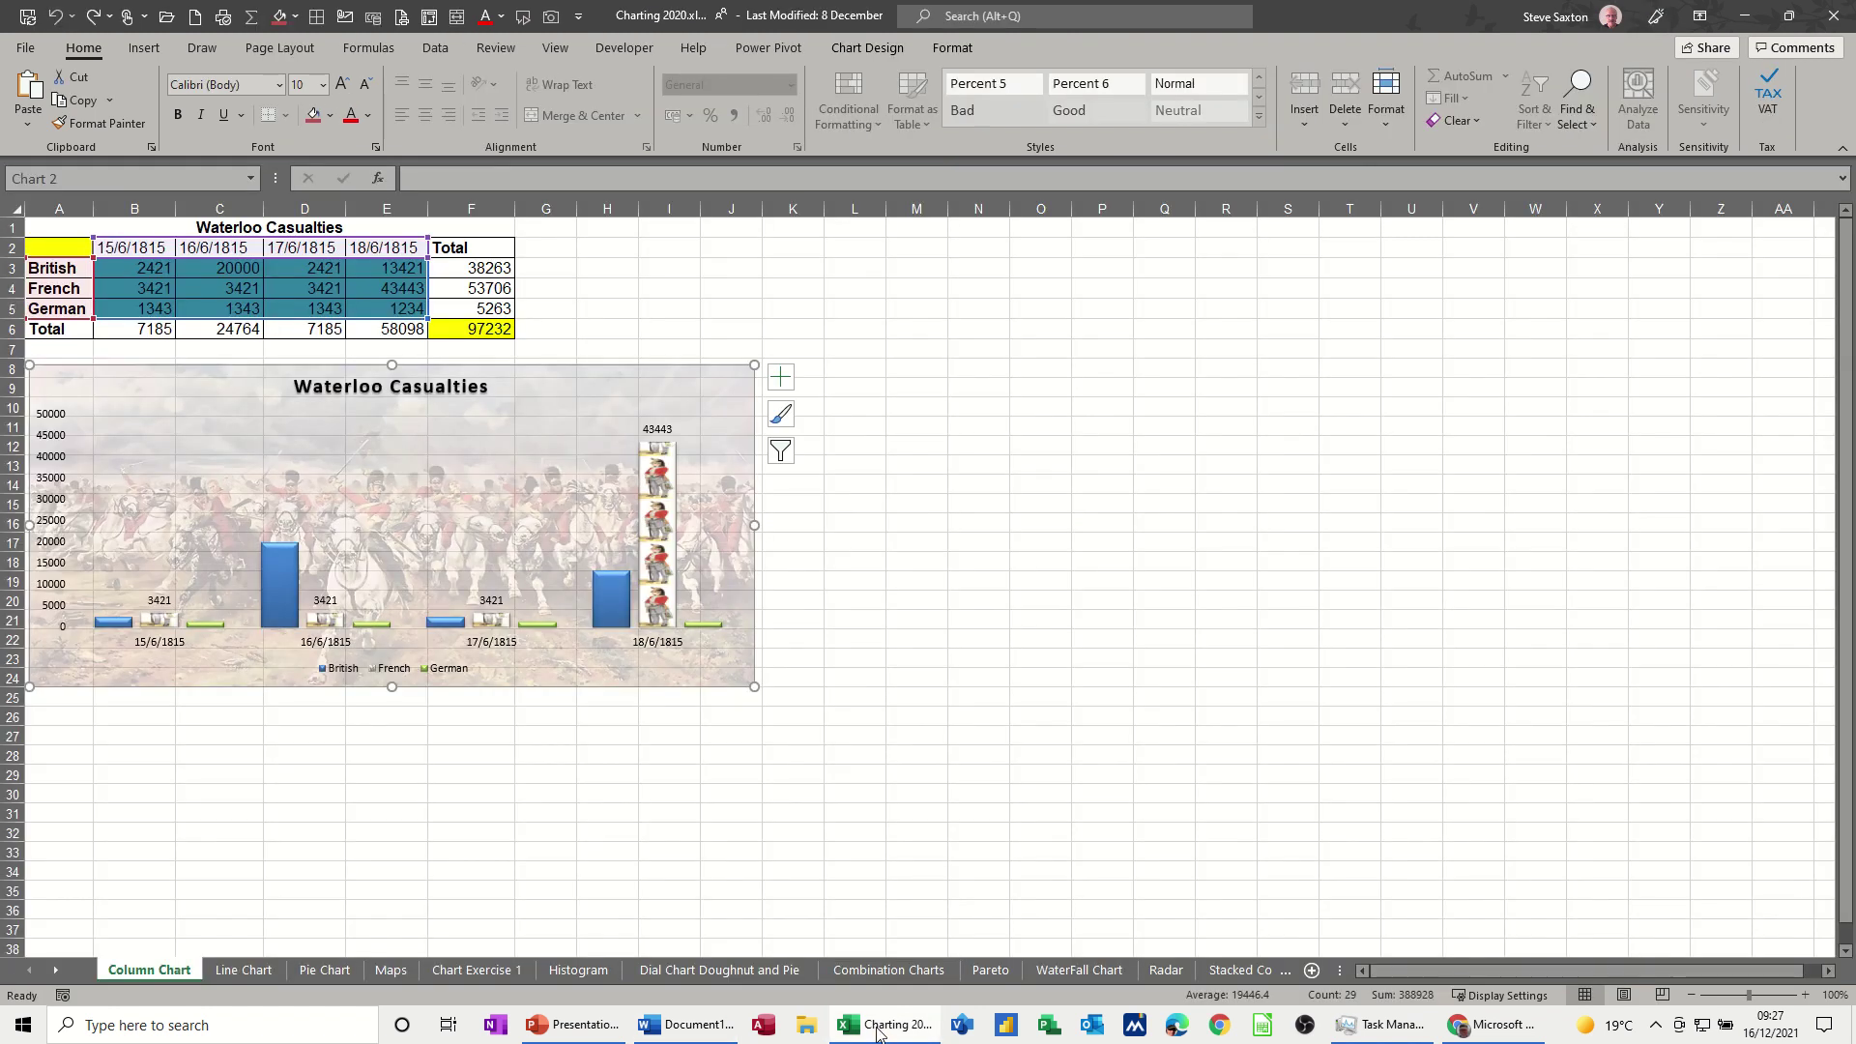
pyautogui.click(374, 292)
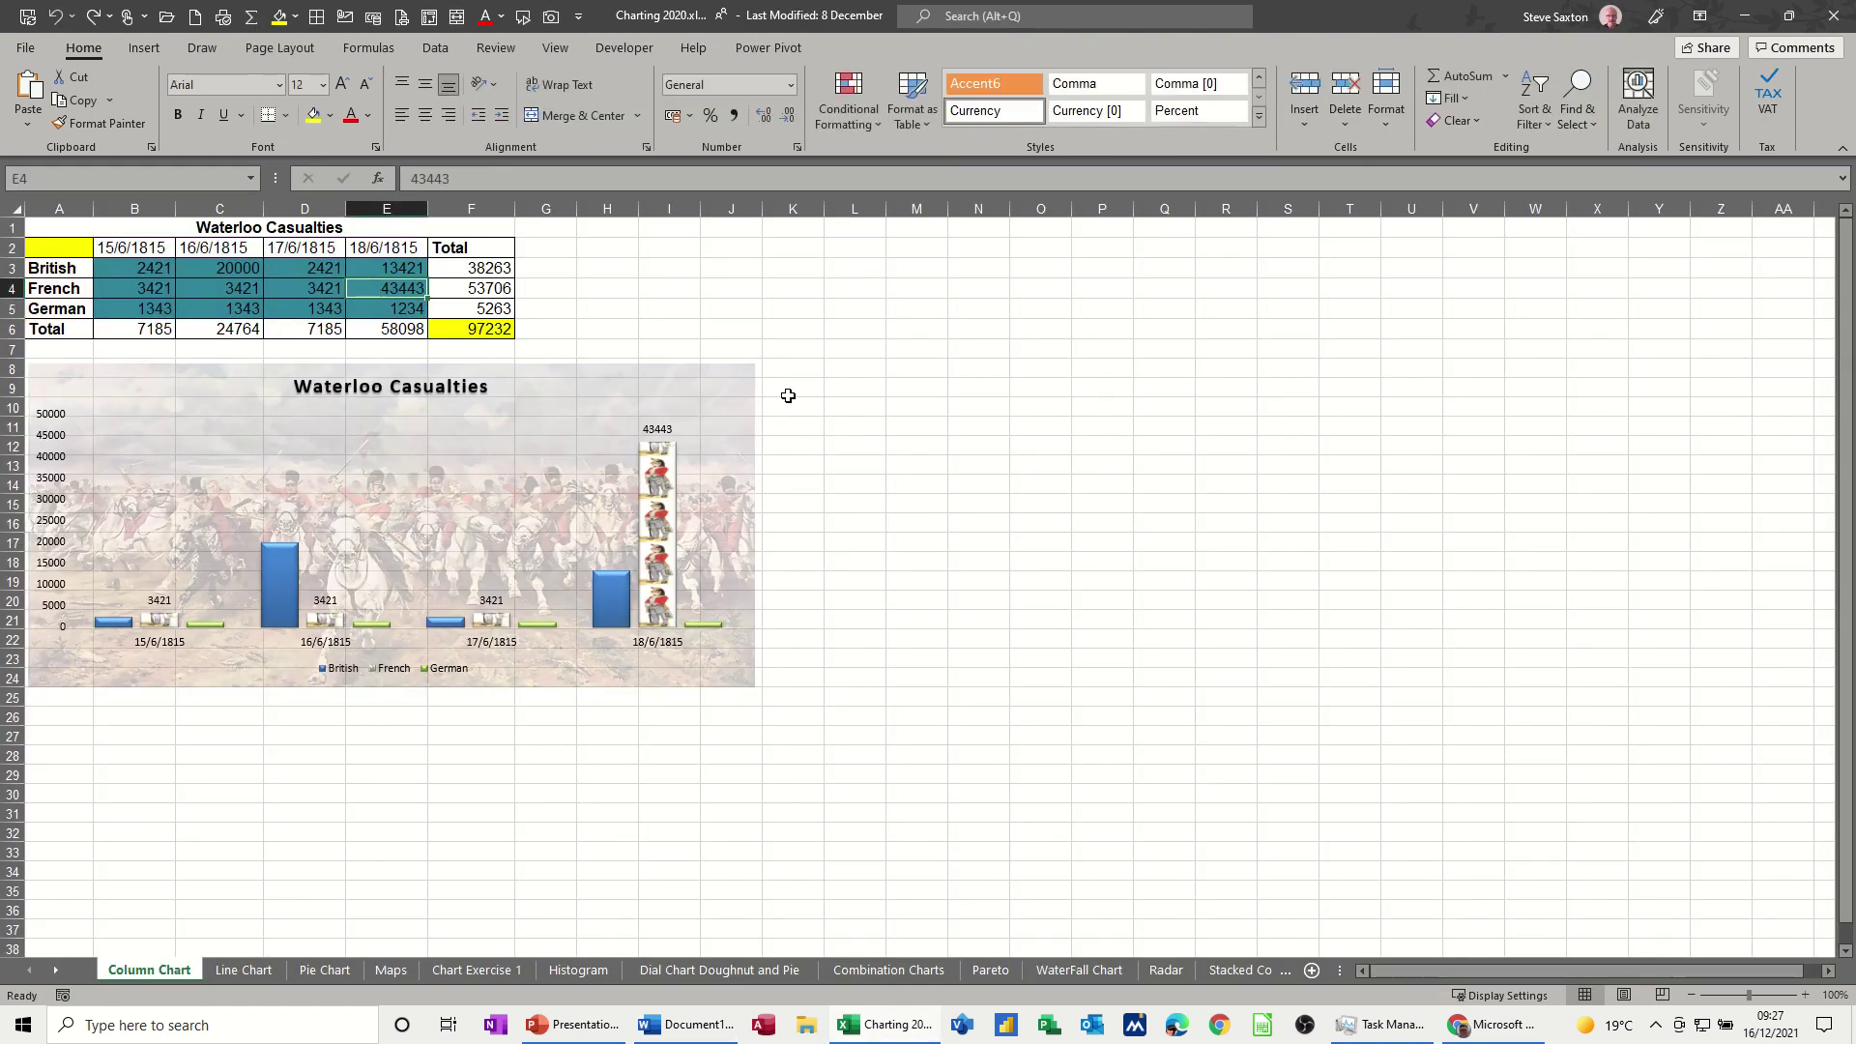
pyautogui.press('Delete')
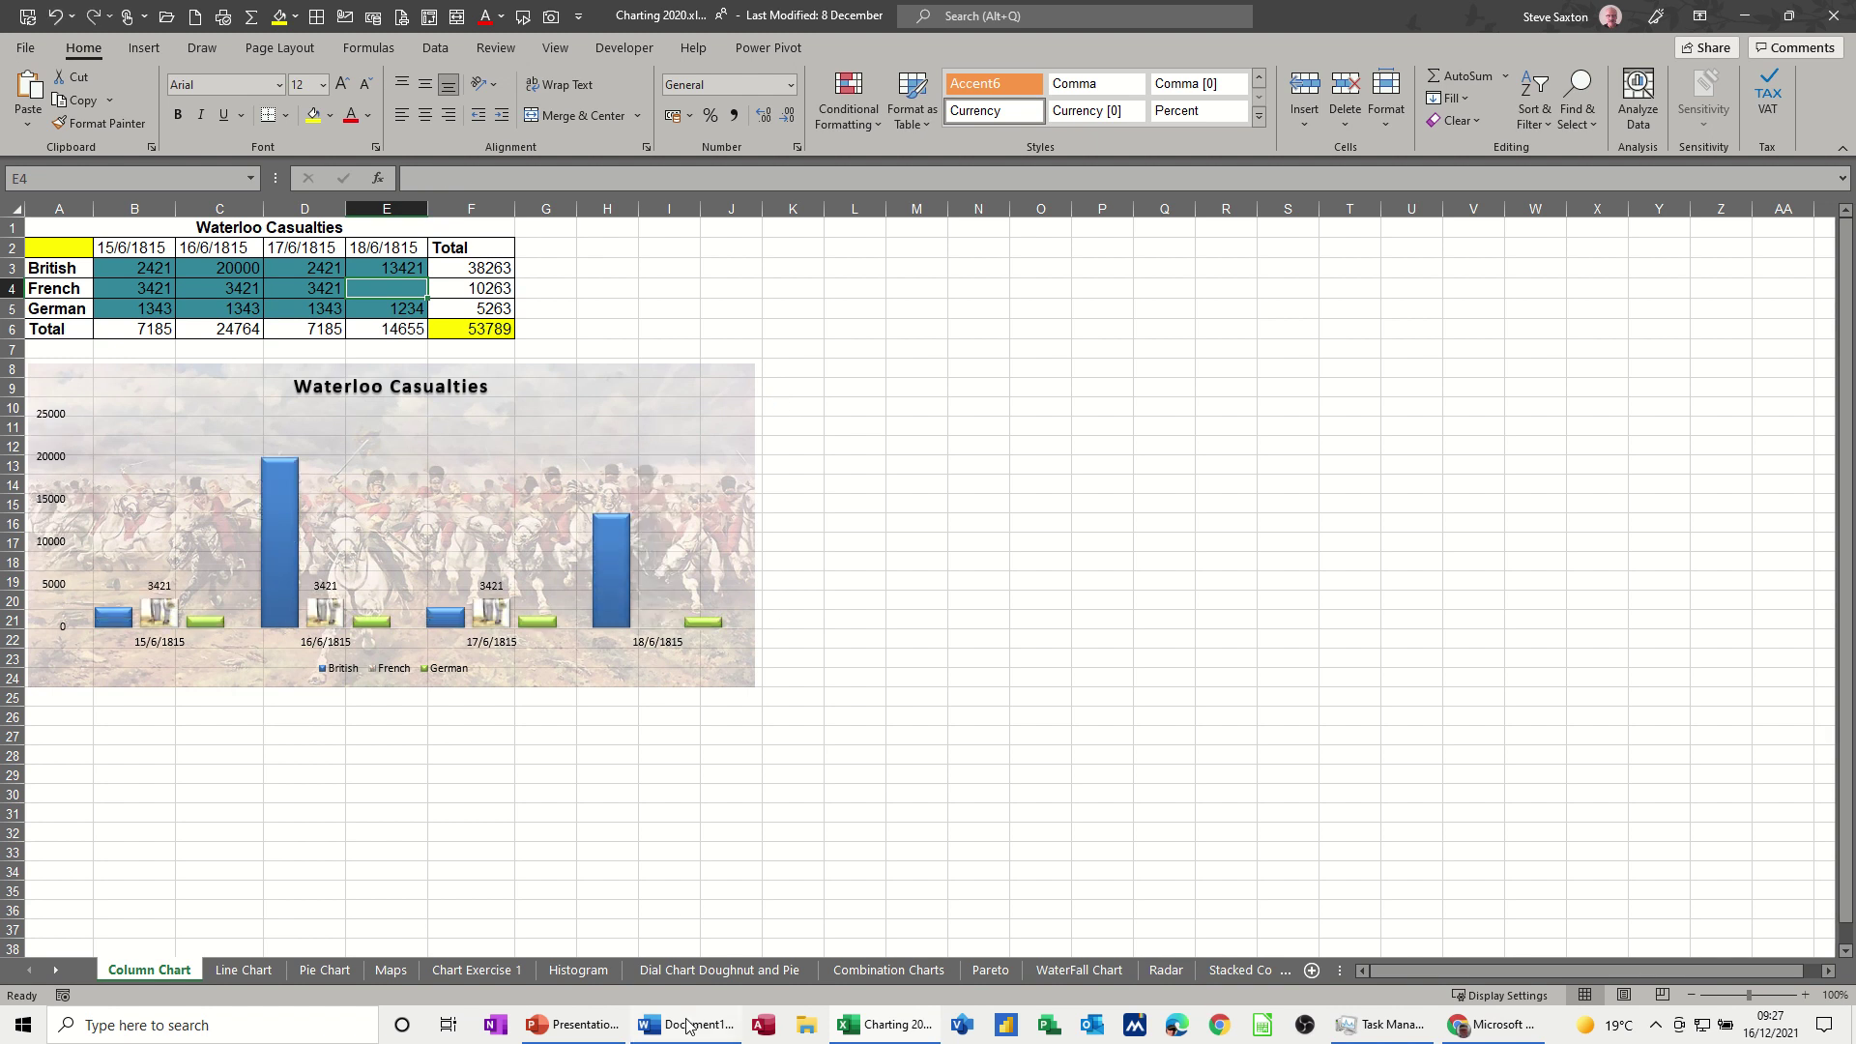
# - Check in Word that the linked table and chart now show the 53789 grand total
pyautogui.click(682, 1032)
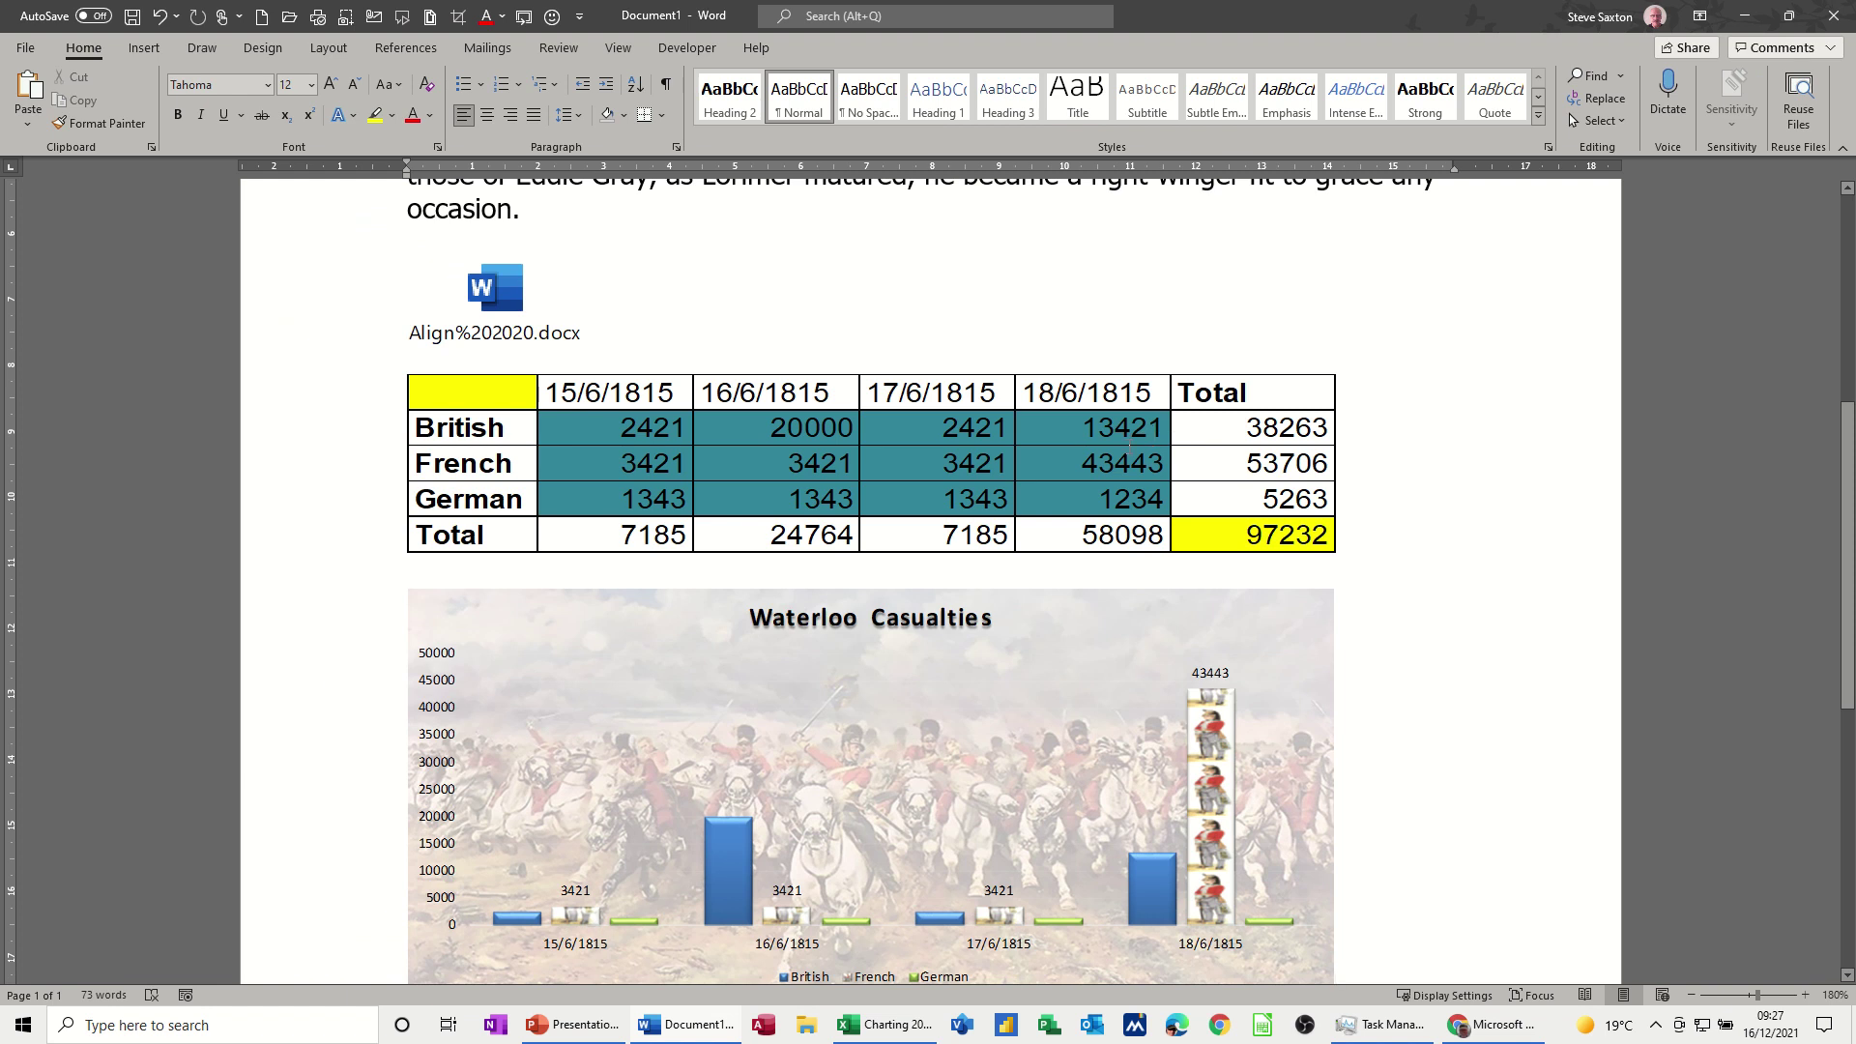
pyautogui.click(1116, 461)
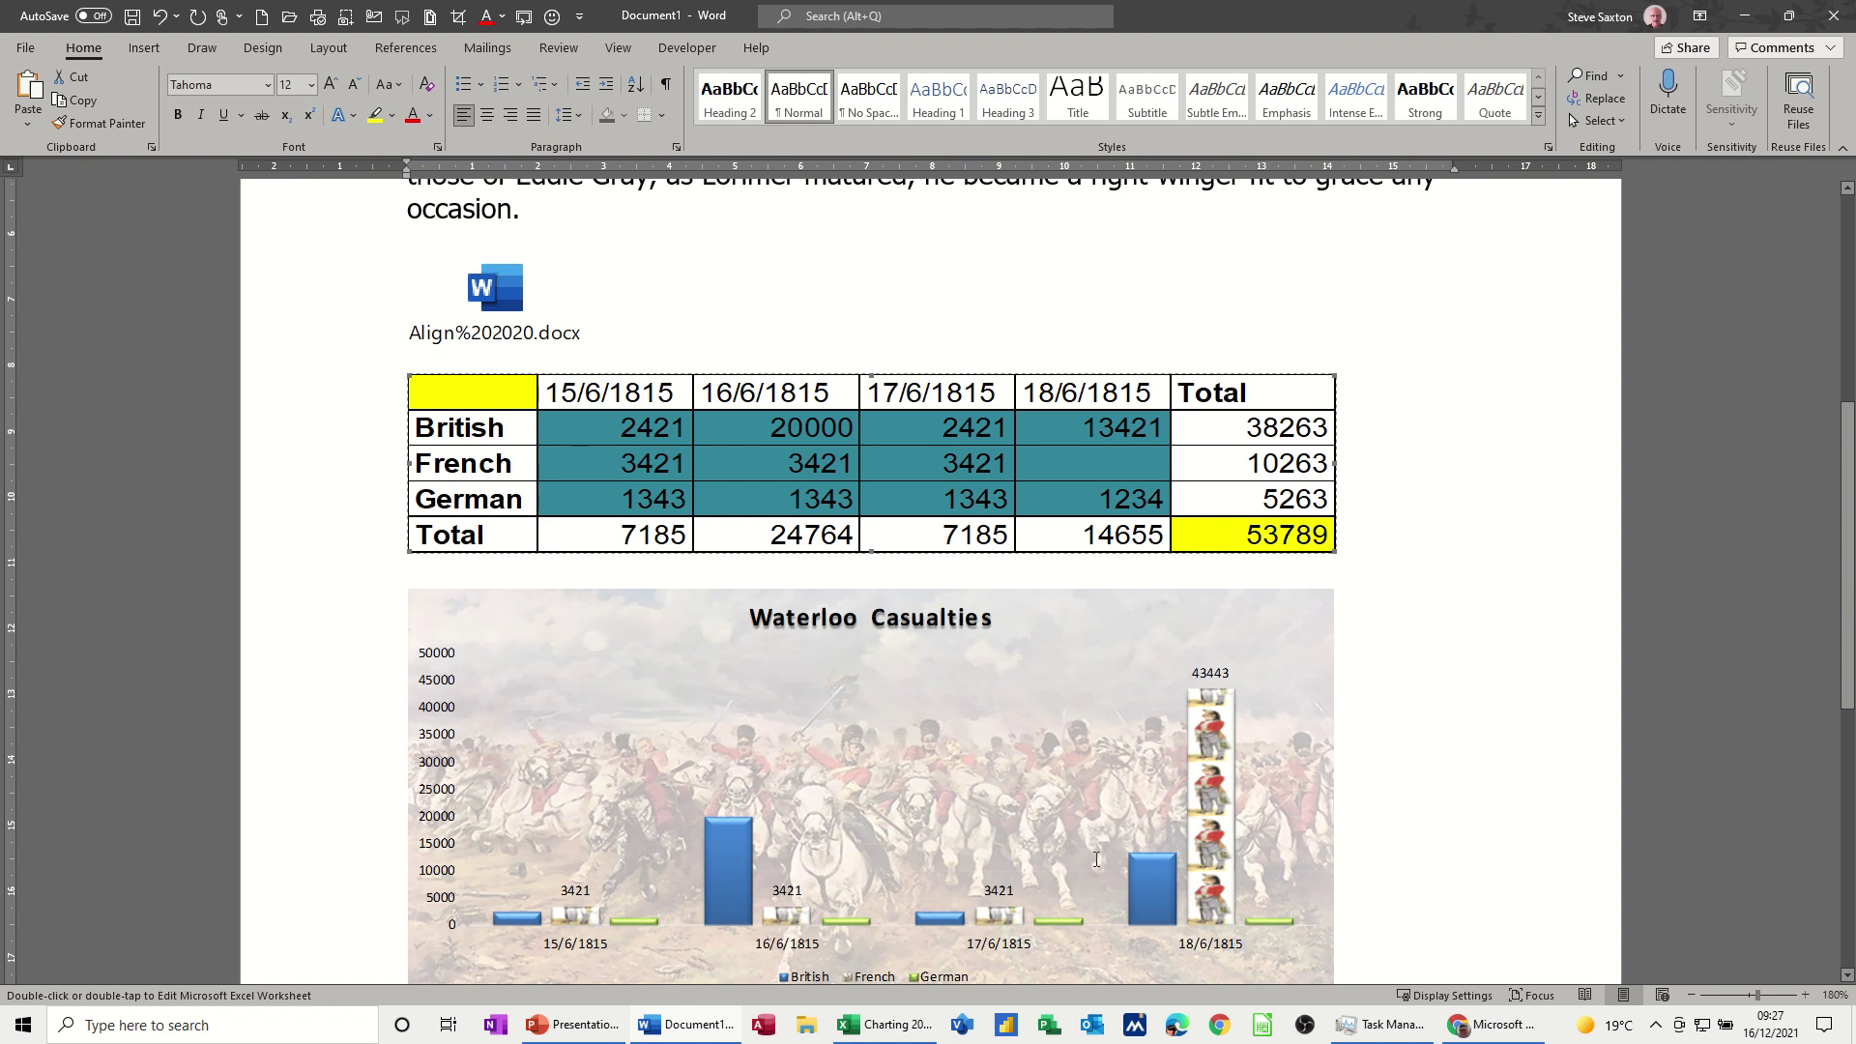
pyautogui.click(1176, 594)
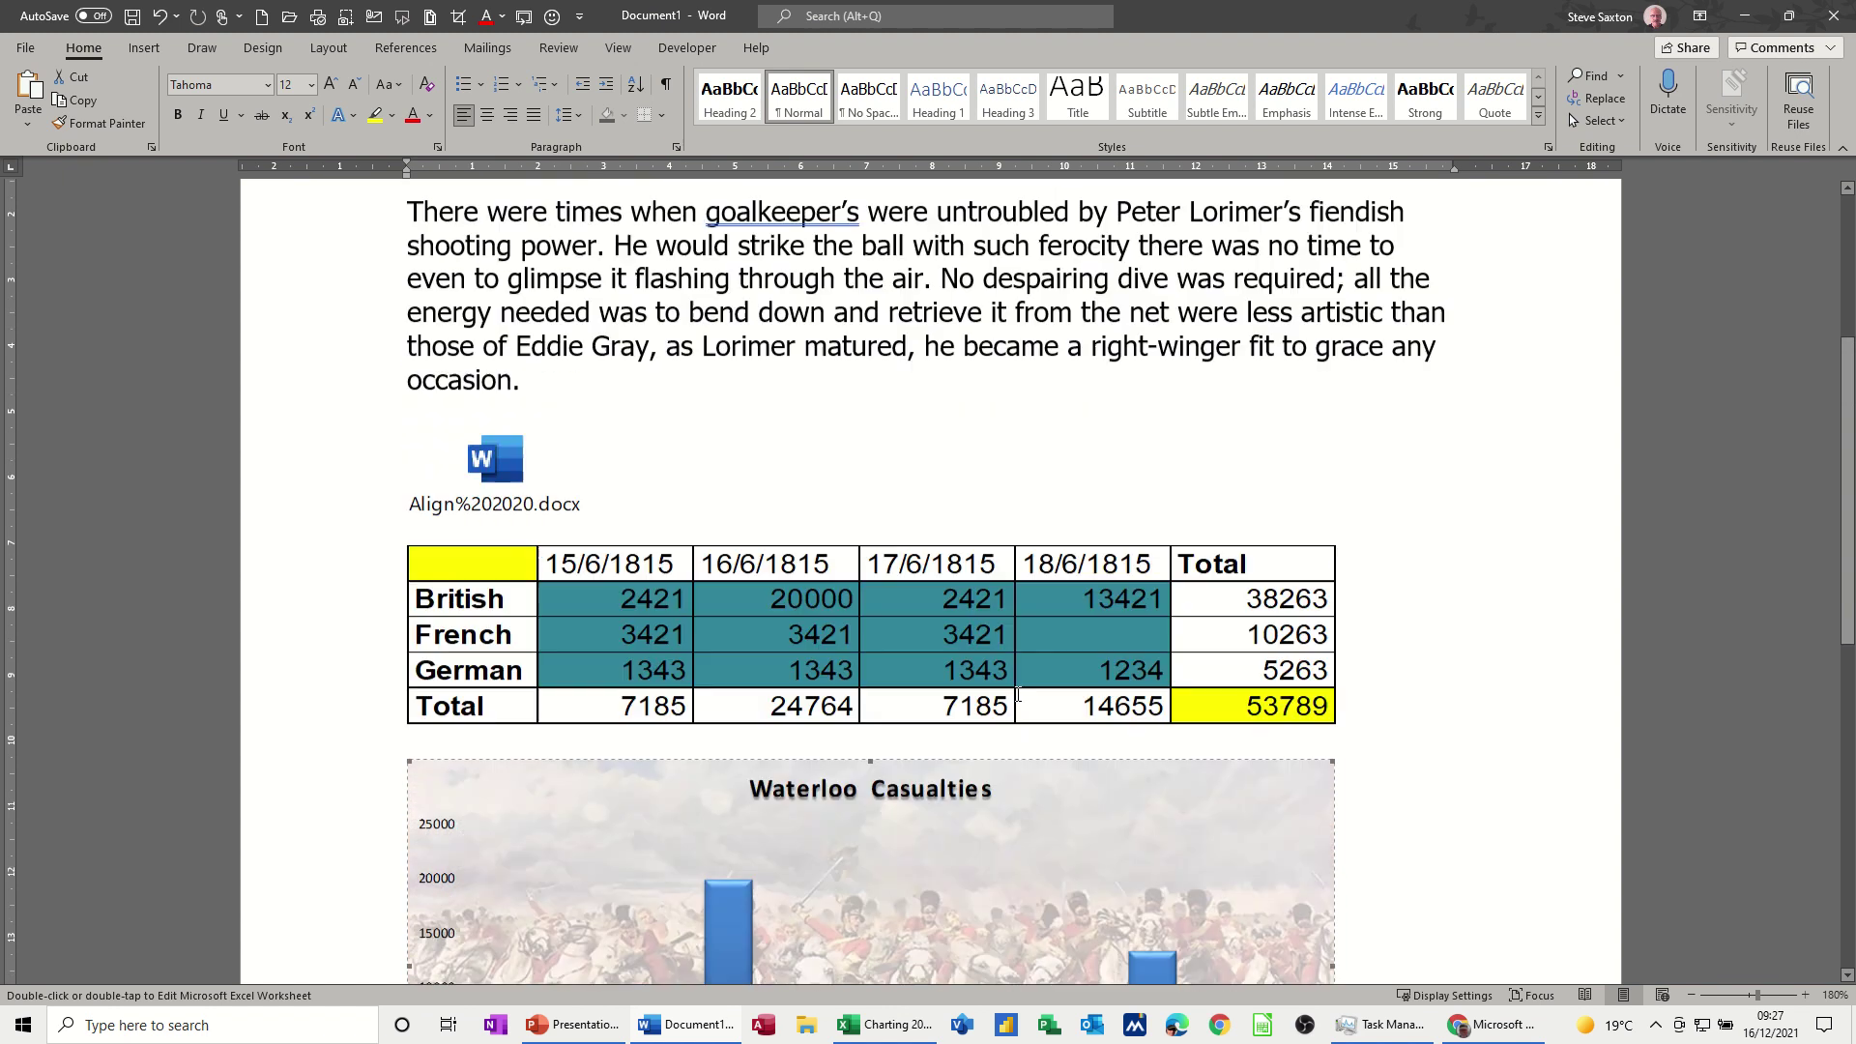
# - Add an empty paragraph below the linked chart in Document1
pyautogui.scroll(-5, 1012, 588)
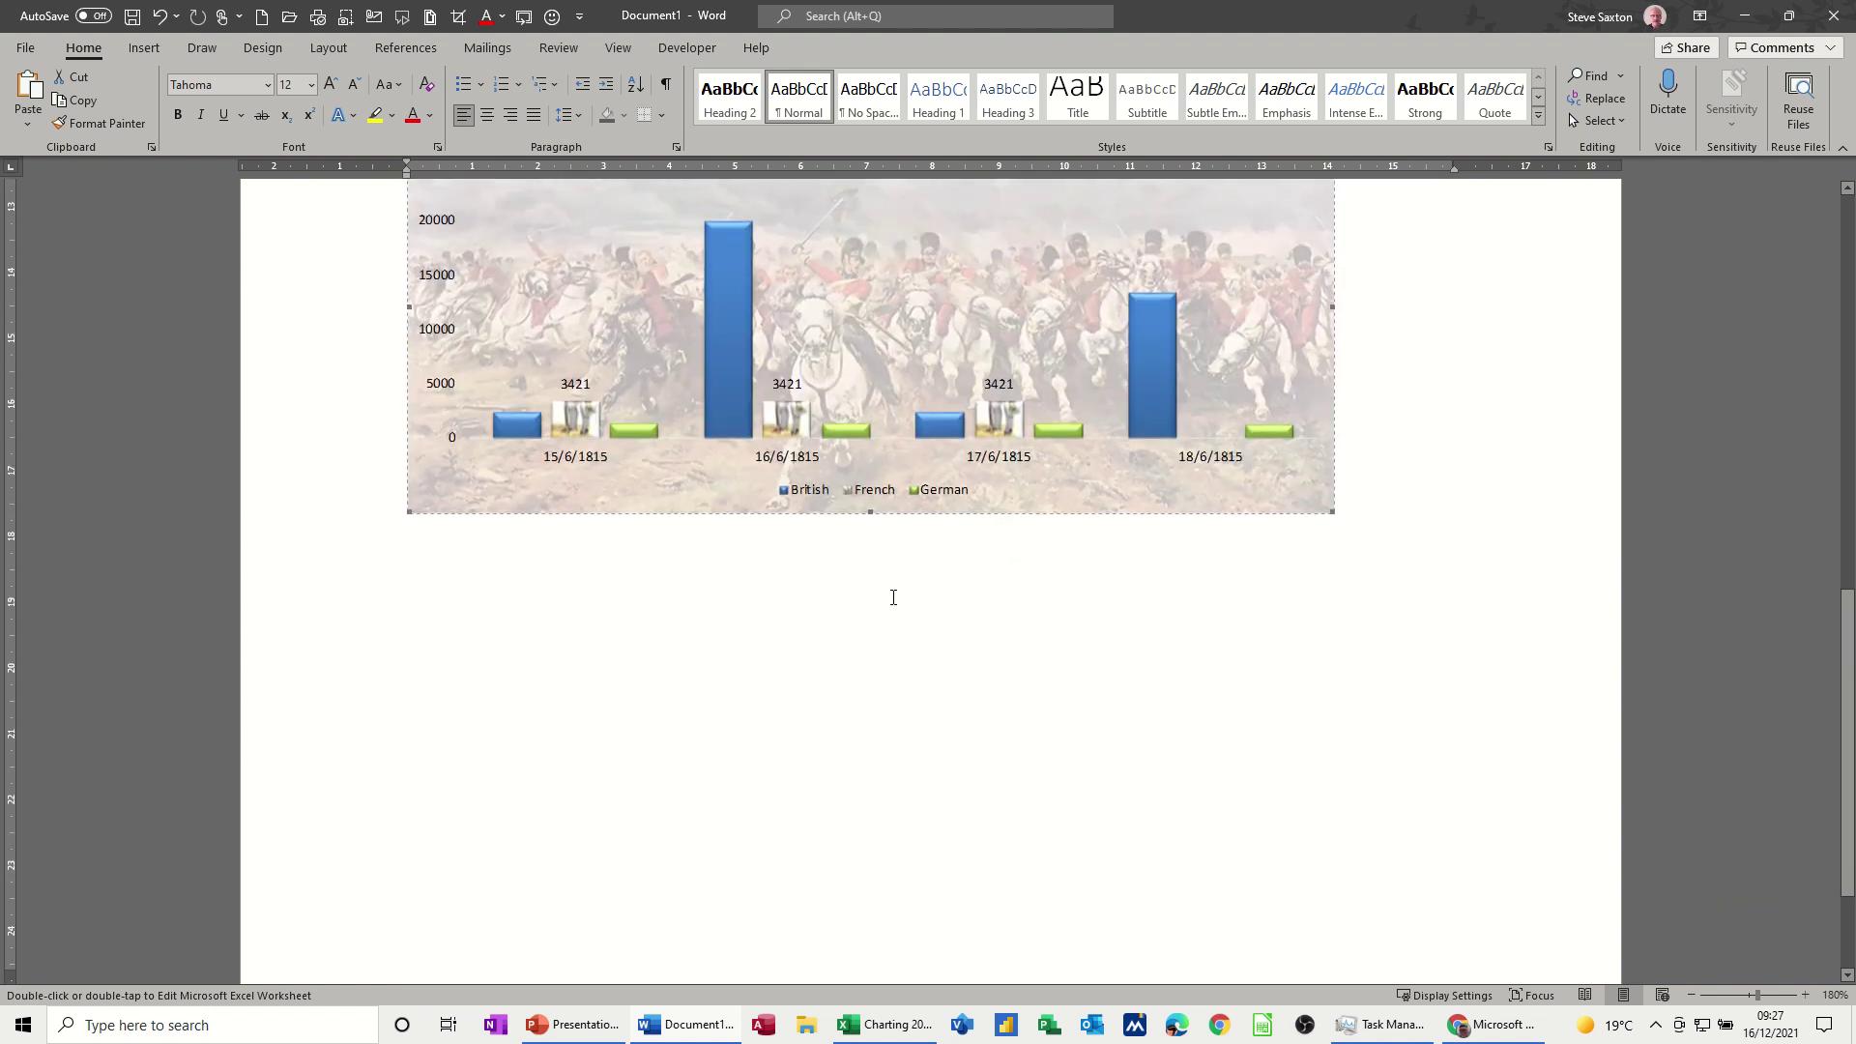
pyautogui.click(980, 601)
pyautogui.press('Return')
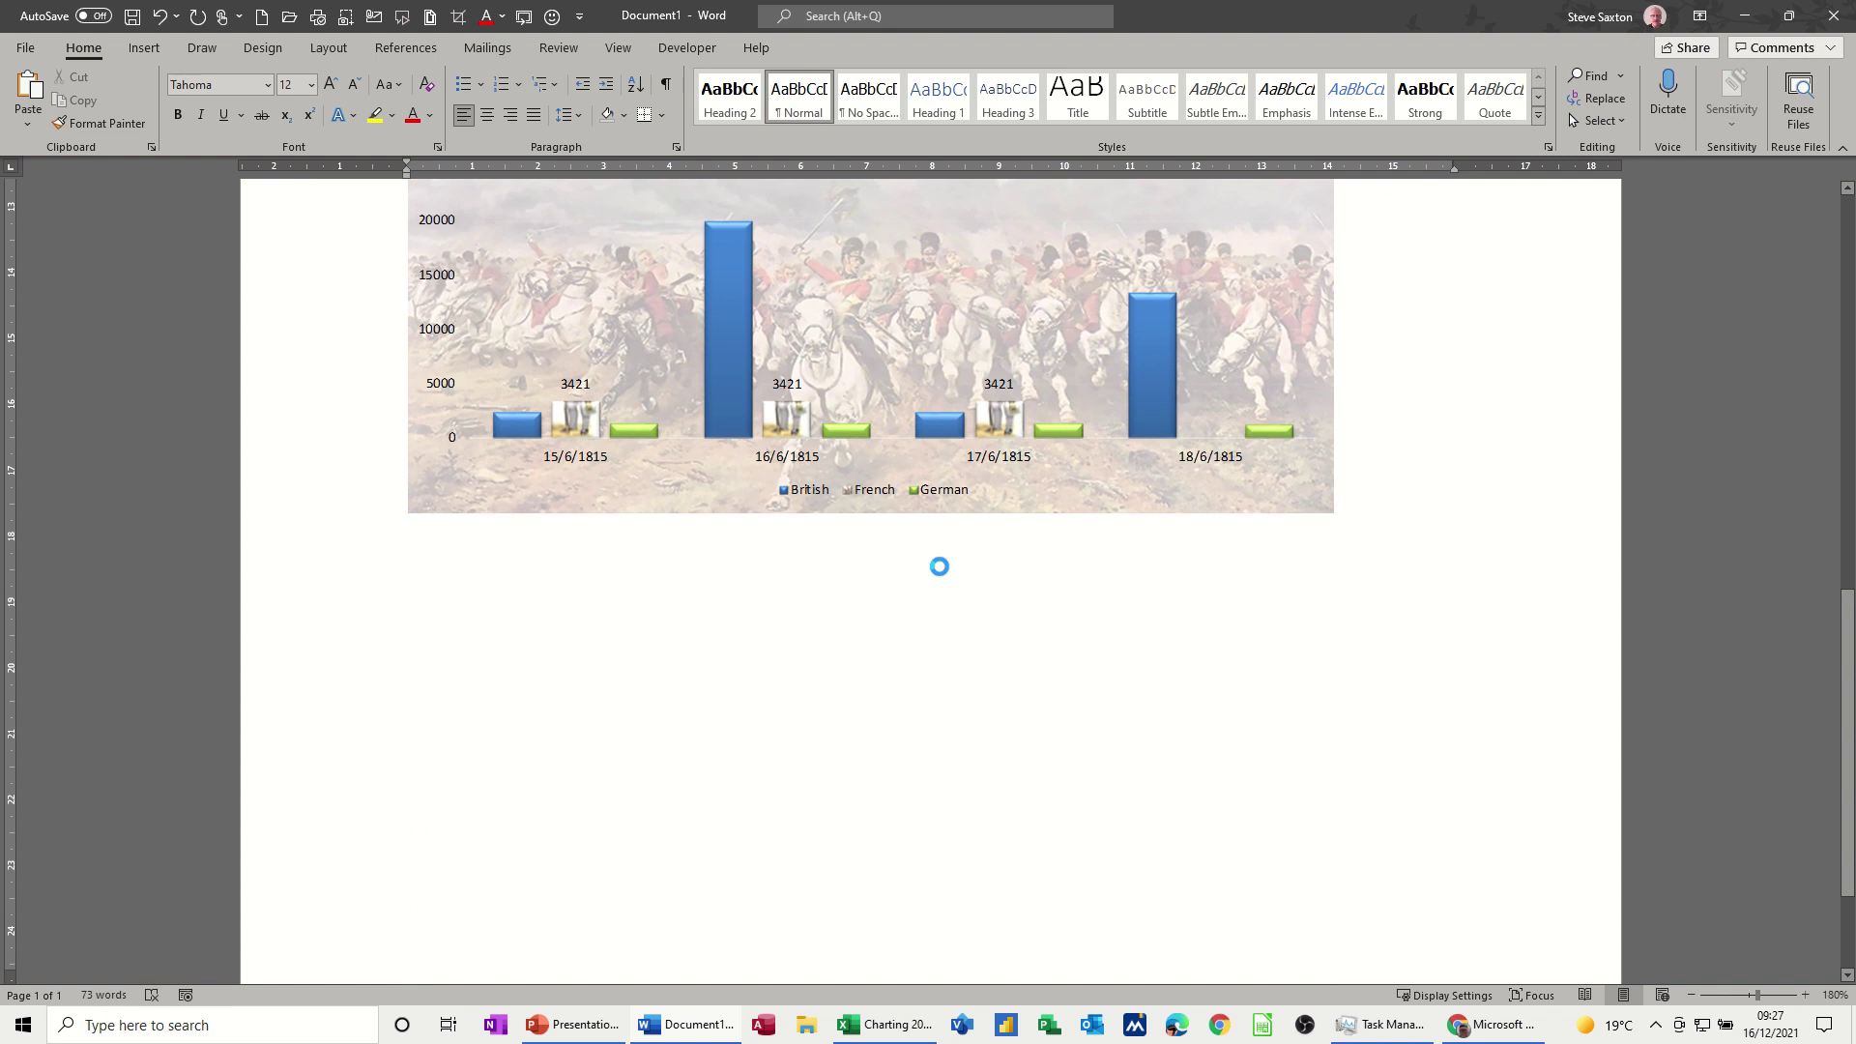
# - Open Border 2020.docx from Examples > Word 2020 and select its first paragraph
pyautogui.hotkey('ctrl', 'F12')
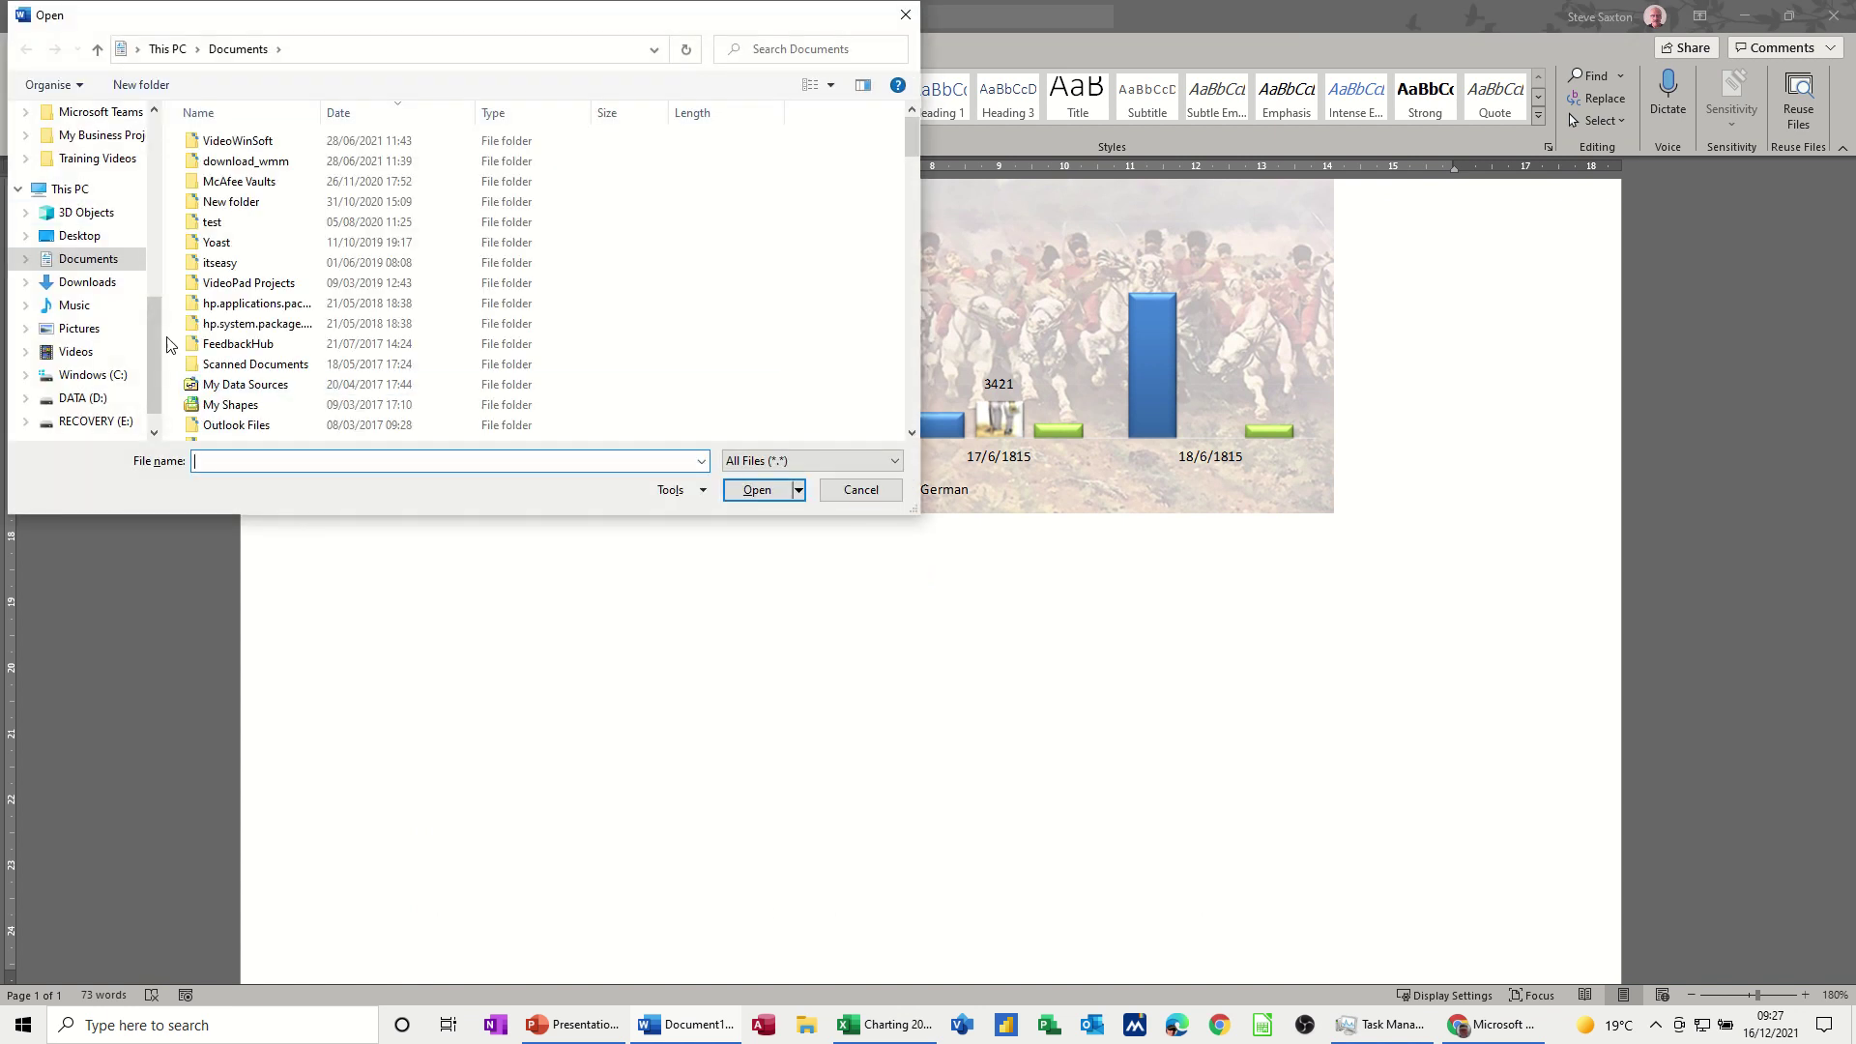
pyautogui.scroll(2, 87, 222)
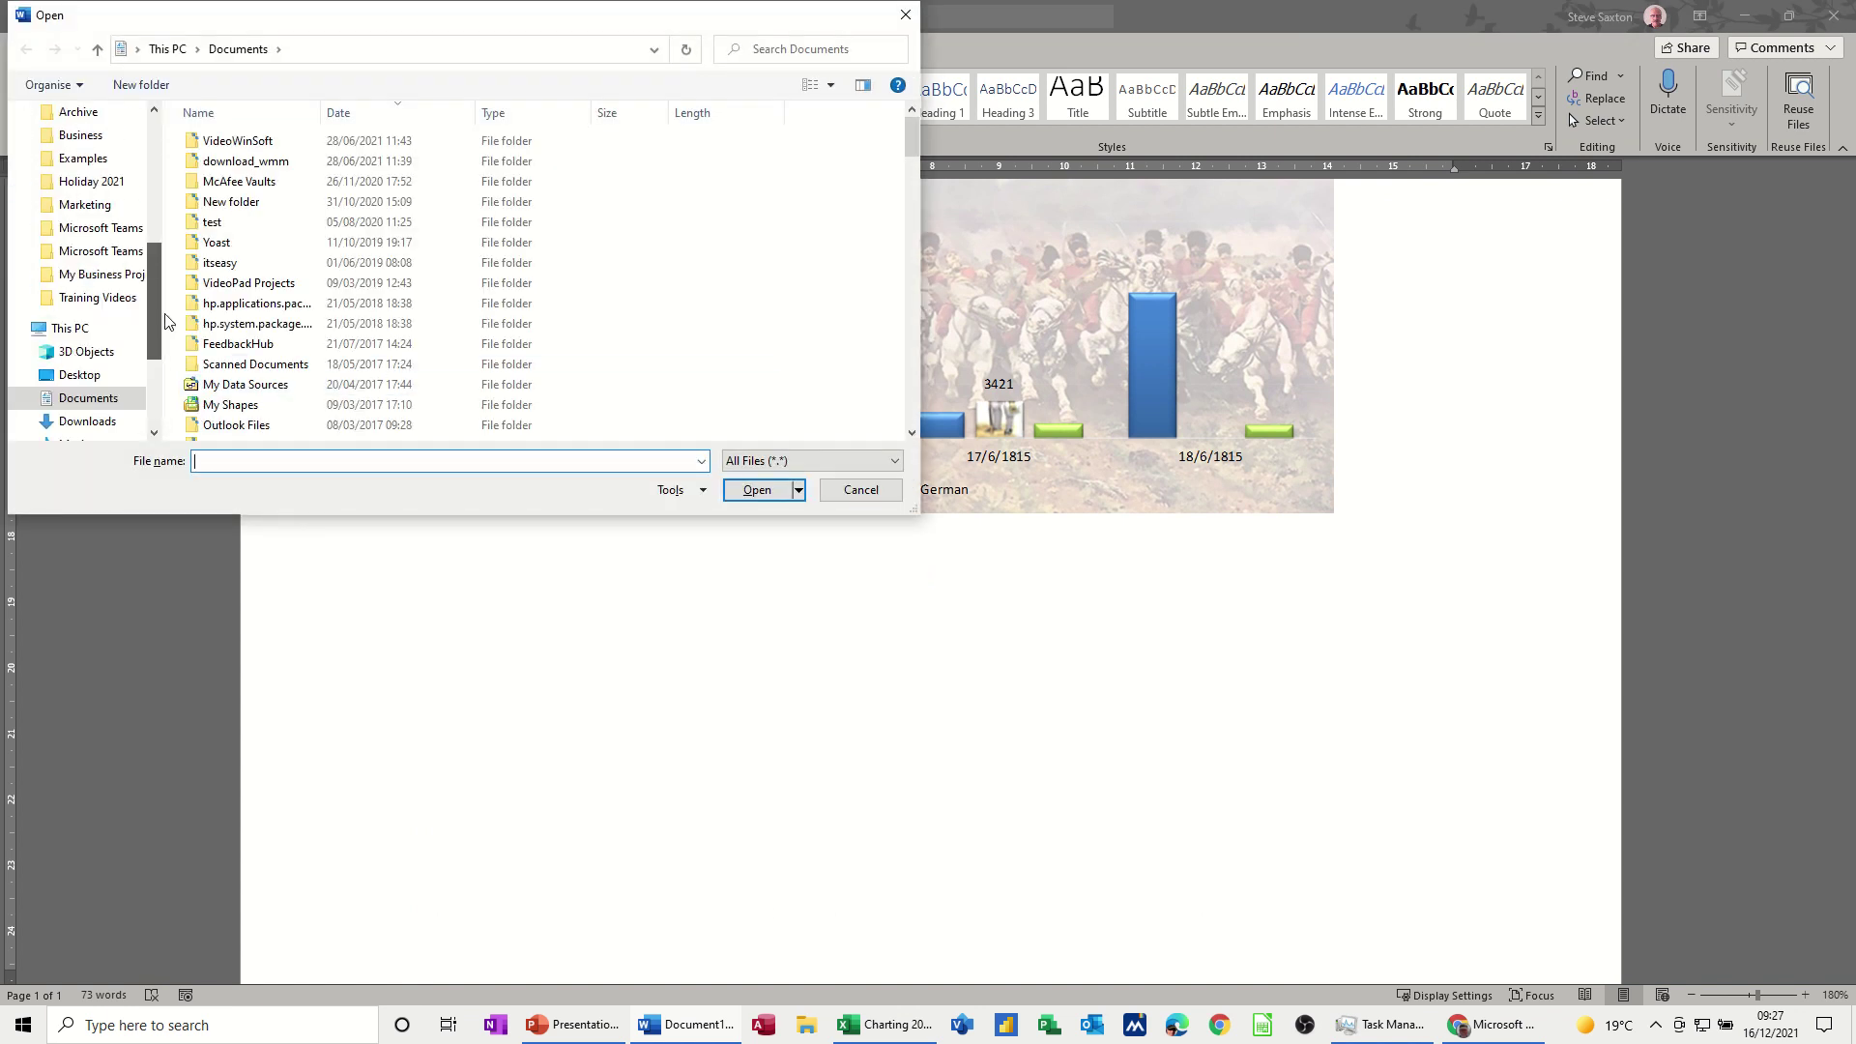
pyautogui.click(82, 160)
pyautogui.click(233, 329)
pyautogui.doubleClick(233, 326)
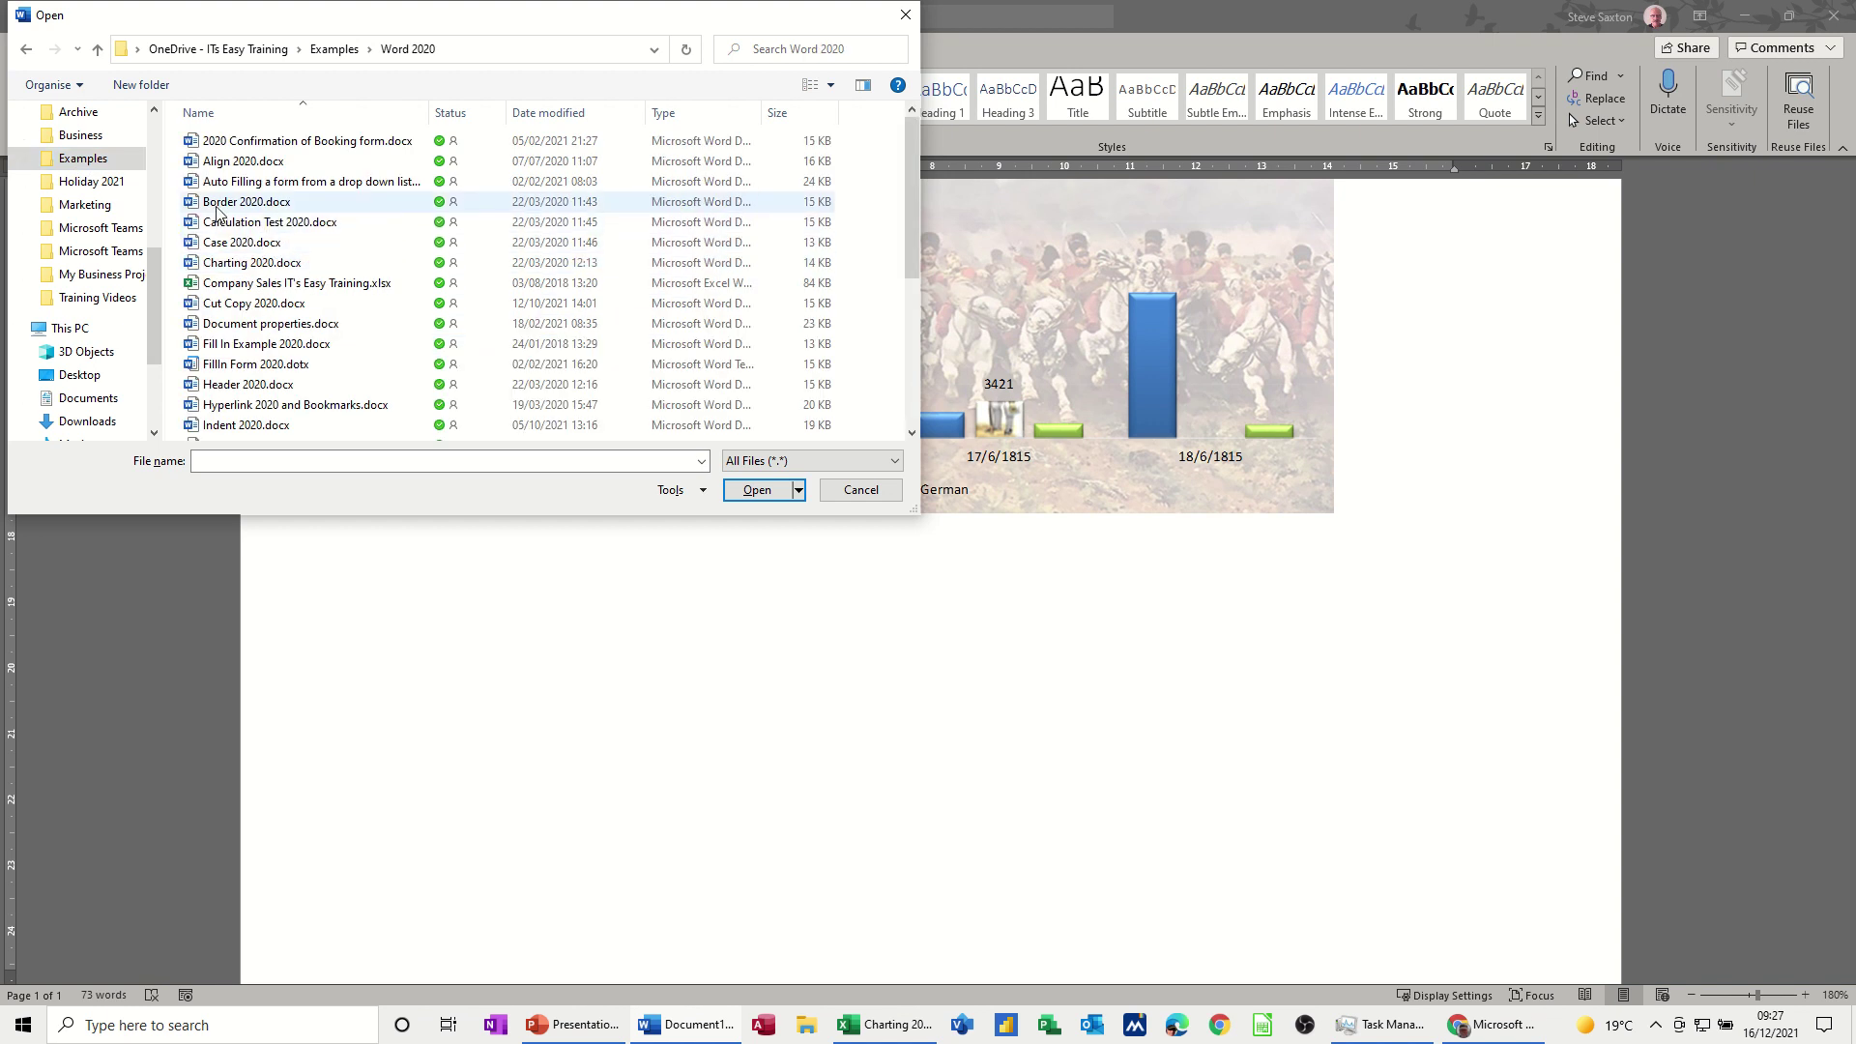
pyautogui.doubleClick(218, 205)
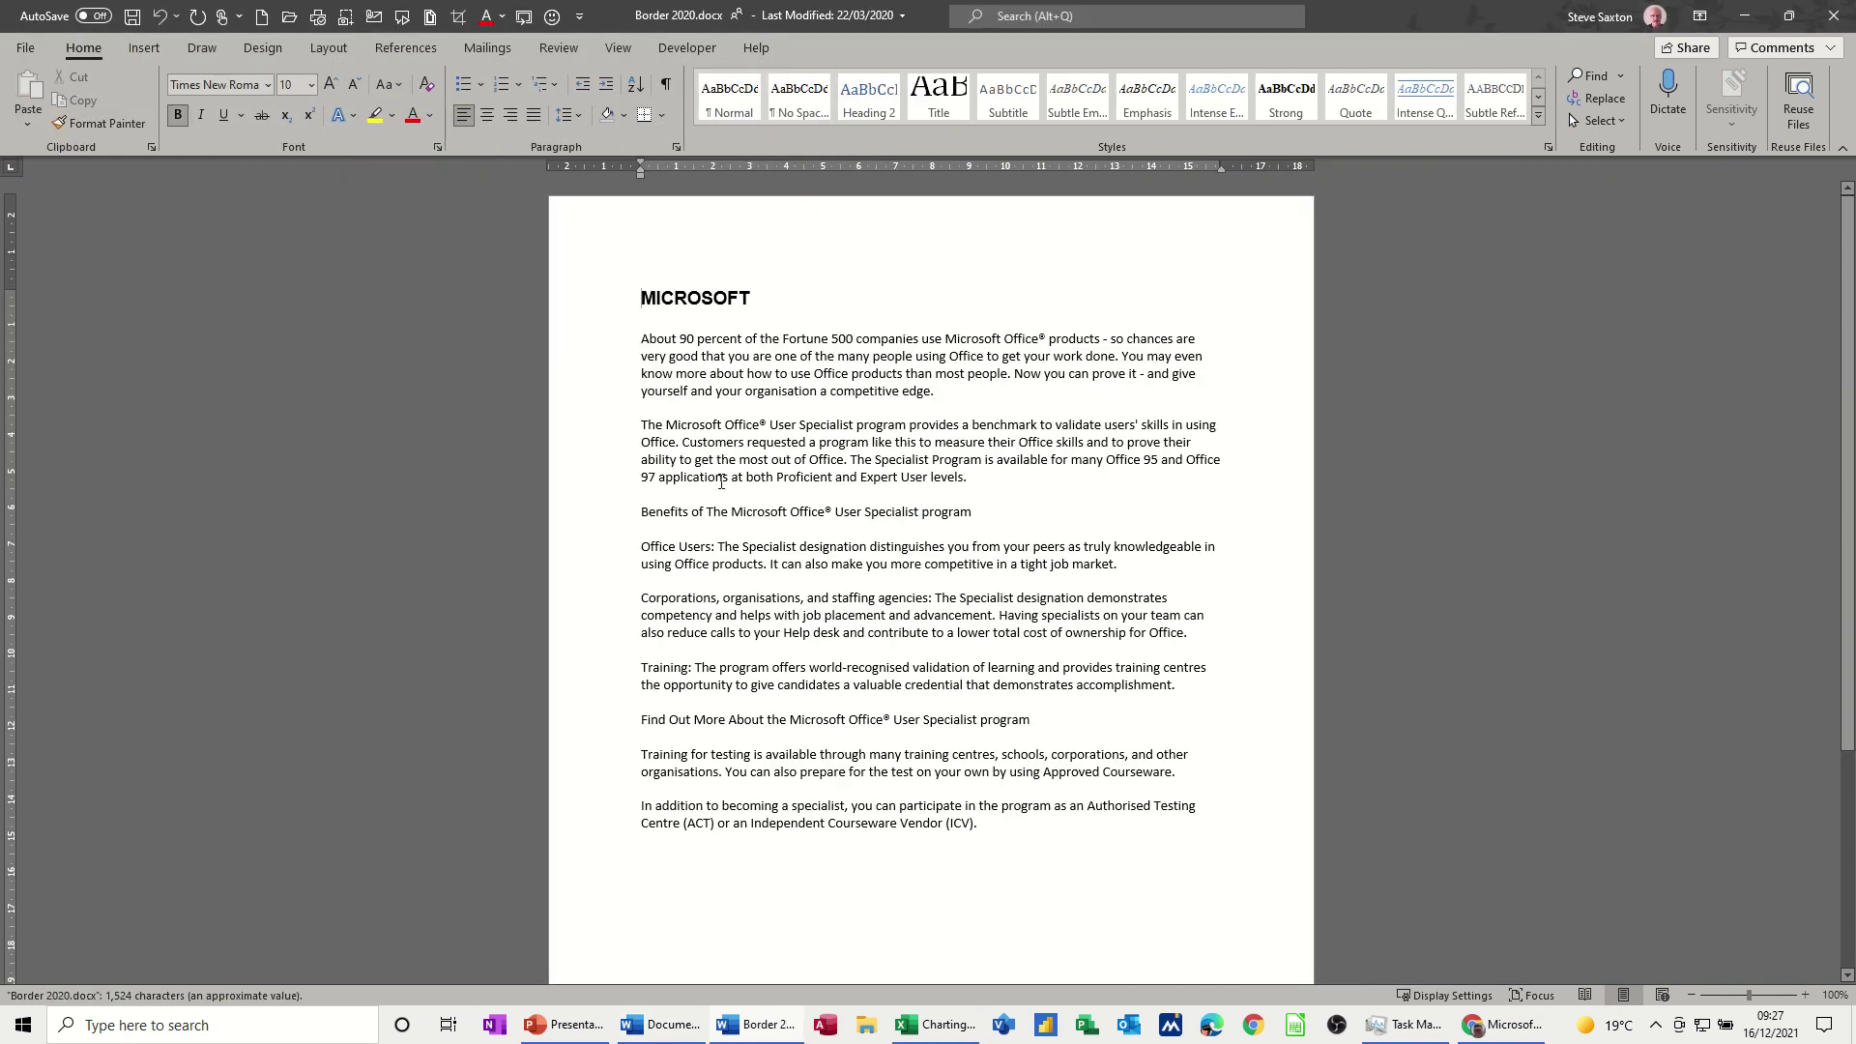
pyautogui.doubleClick(600, 348)
pyautogui.hotkey('ctrl', 'c')
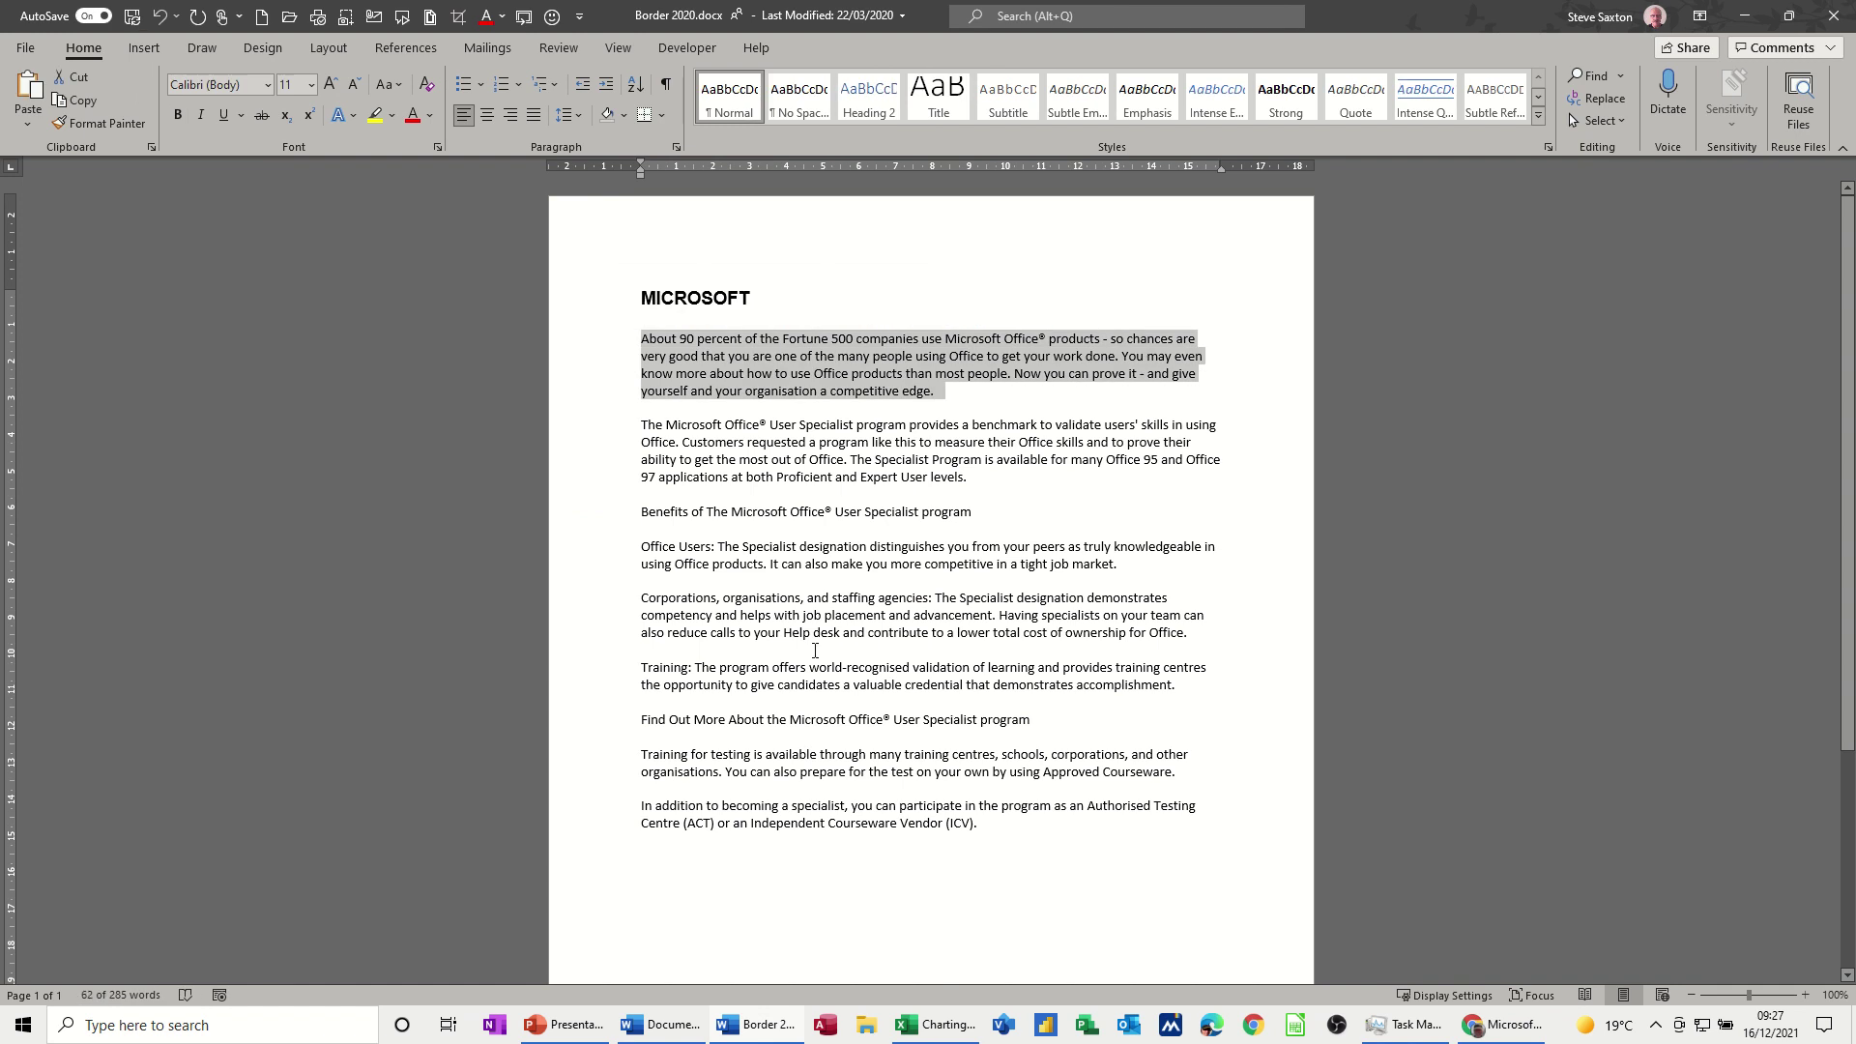
# - Paste-link the paragraph into Document1 as a Microsoft Word Document Object, then open its source
pyautogui.click(682, 1027)
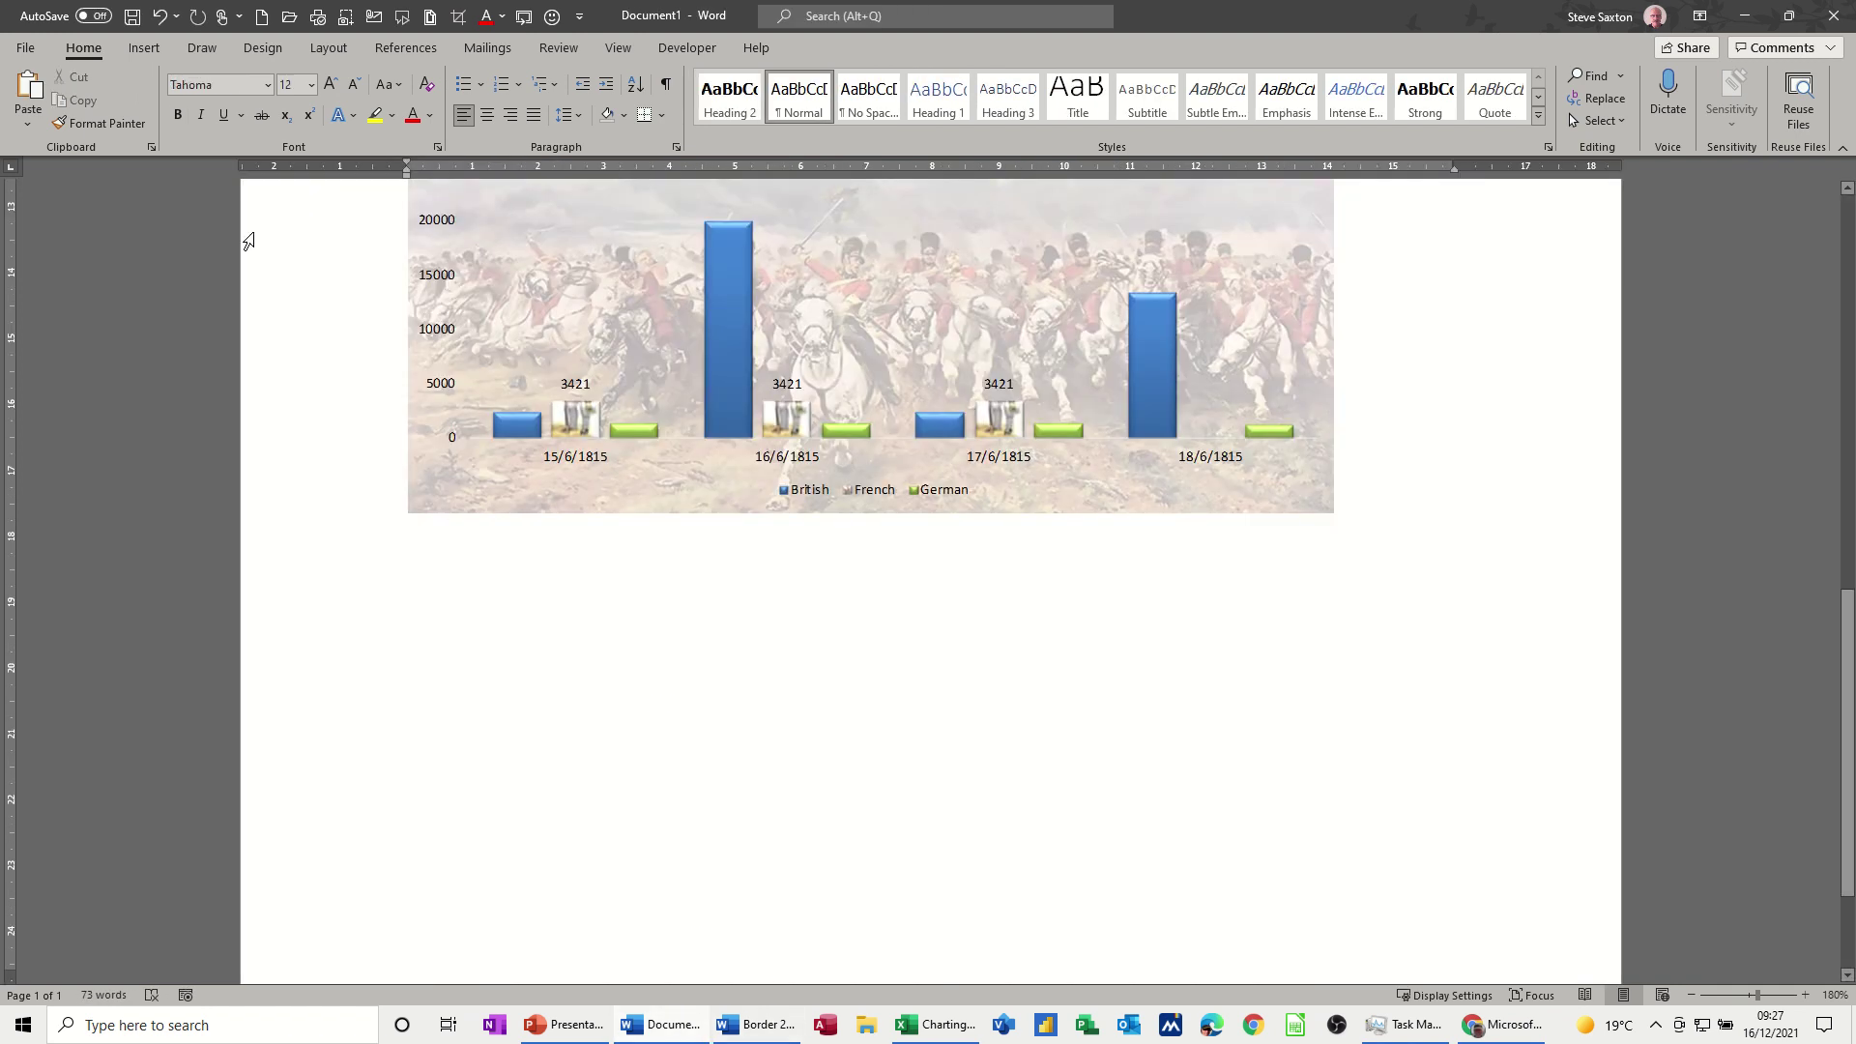
pyautogui.click(28, 116)
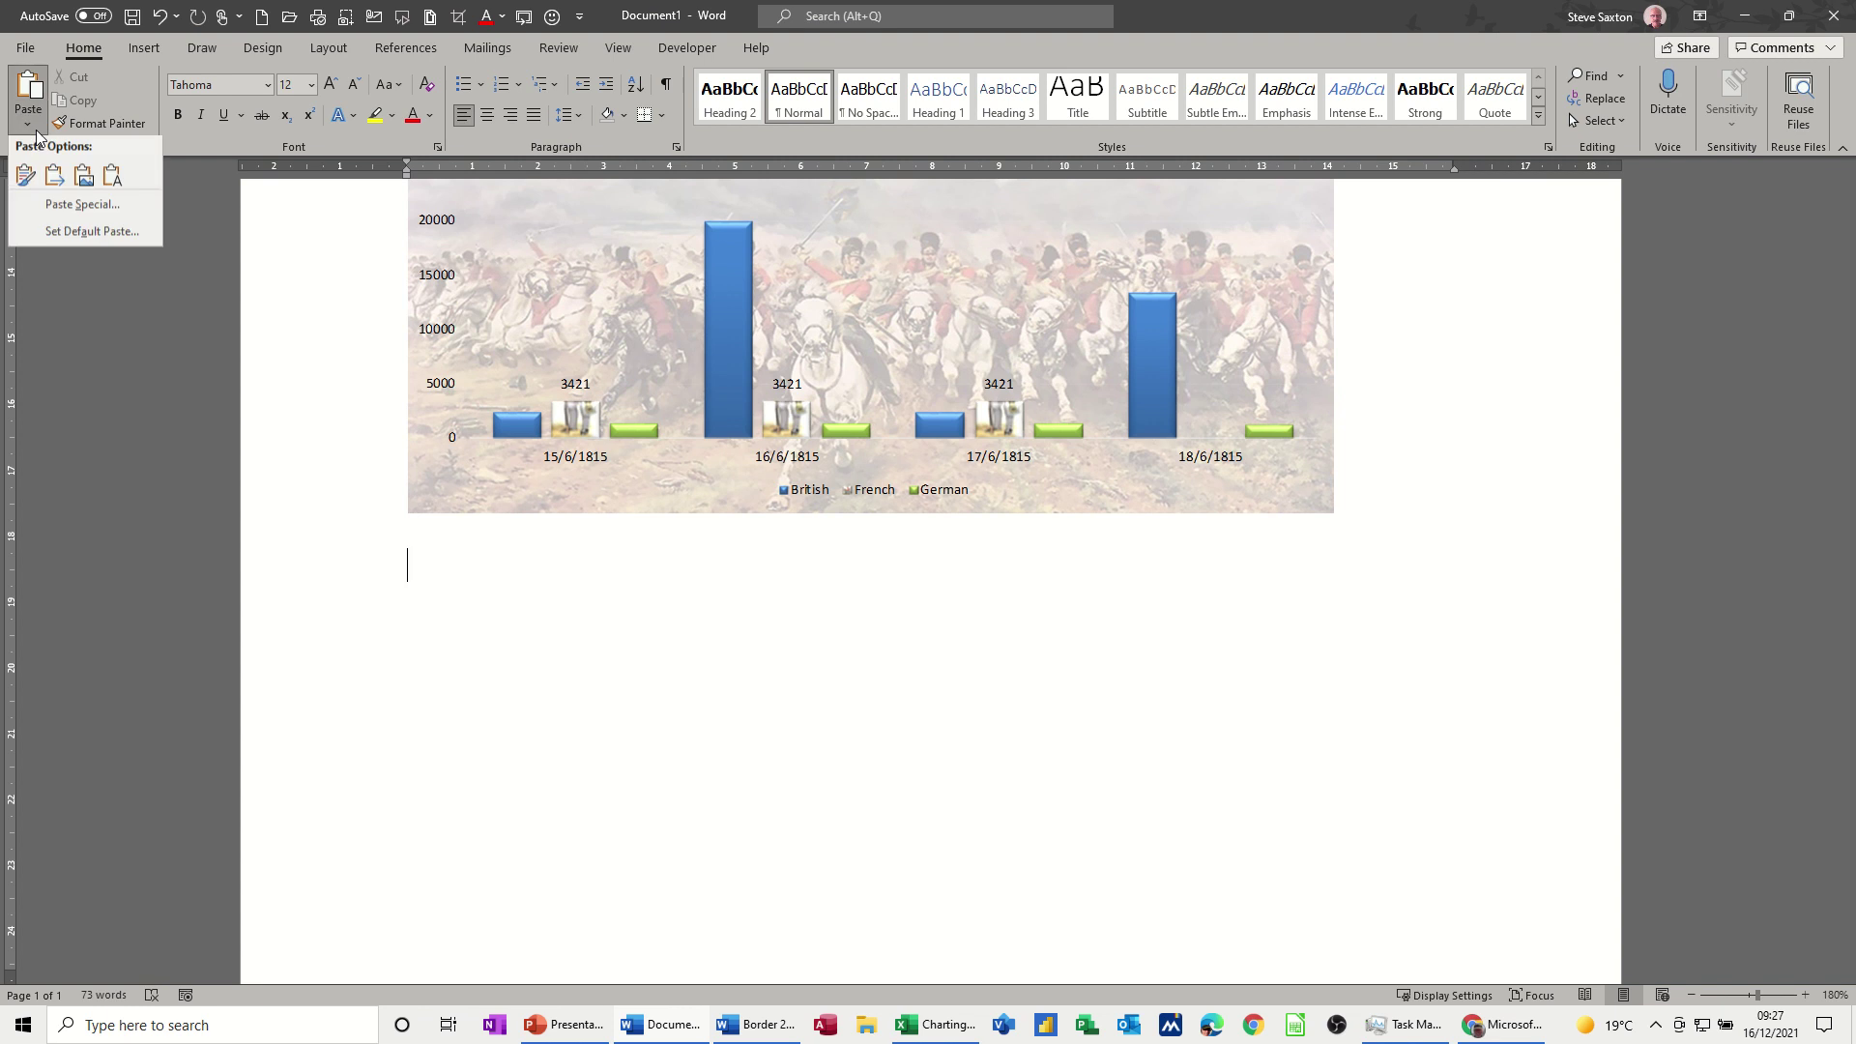
pyautogui.click(58, 211)
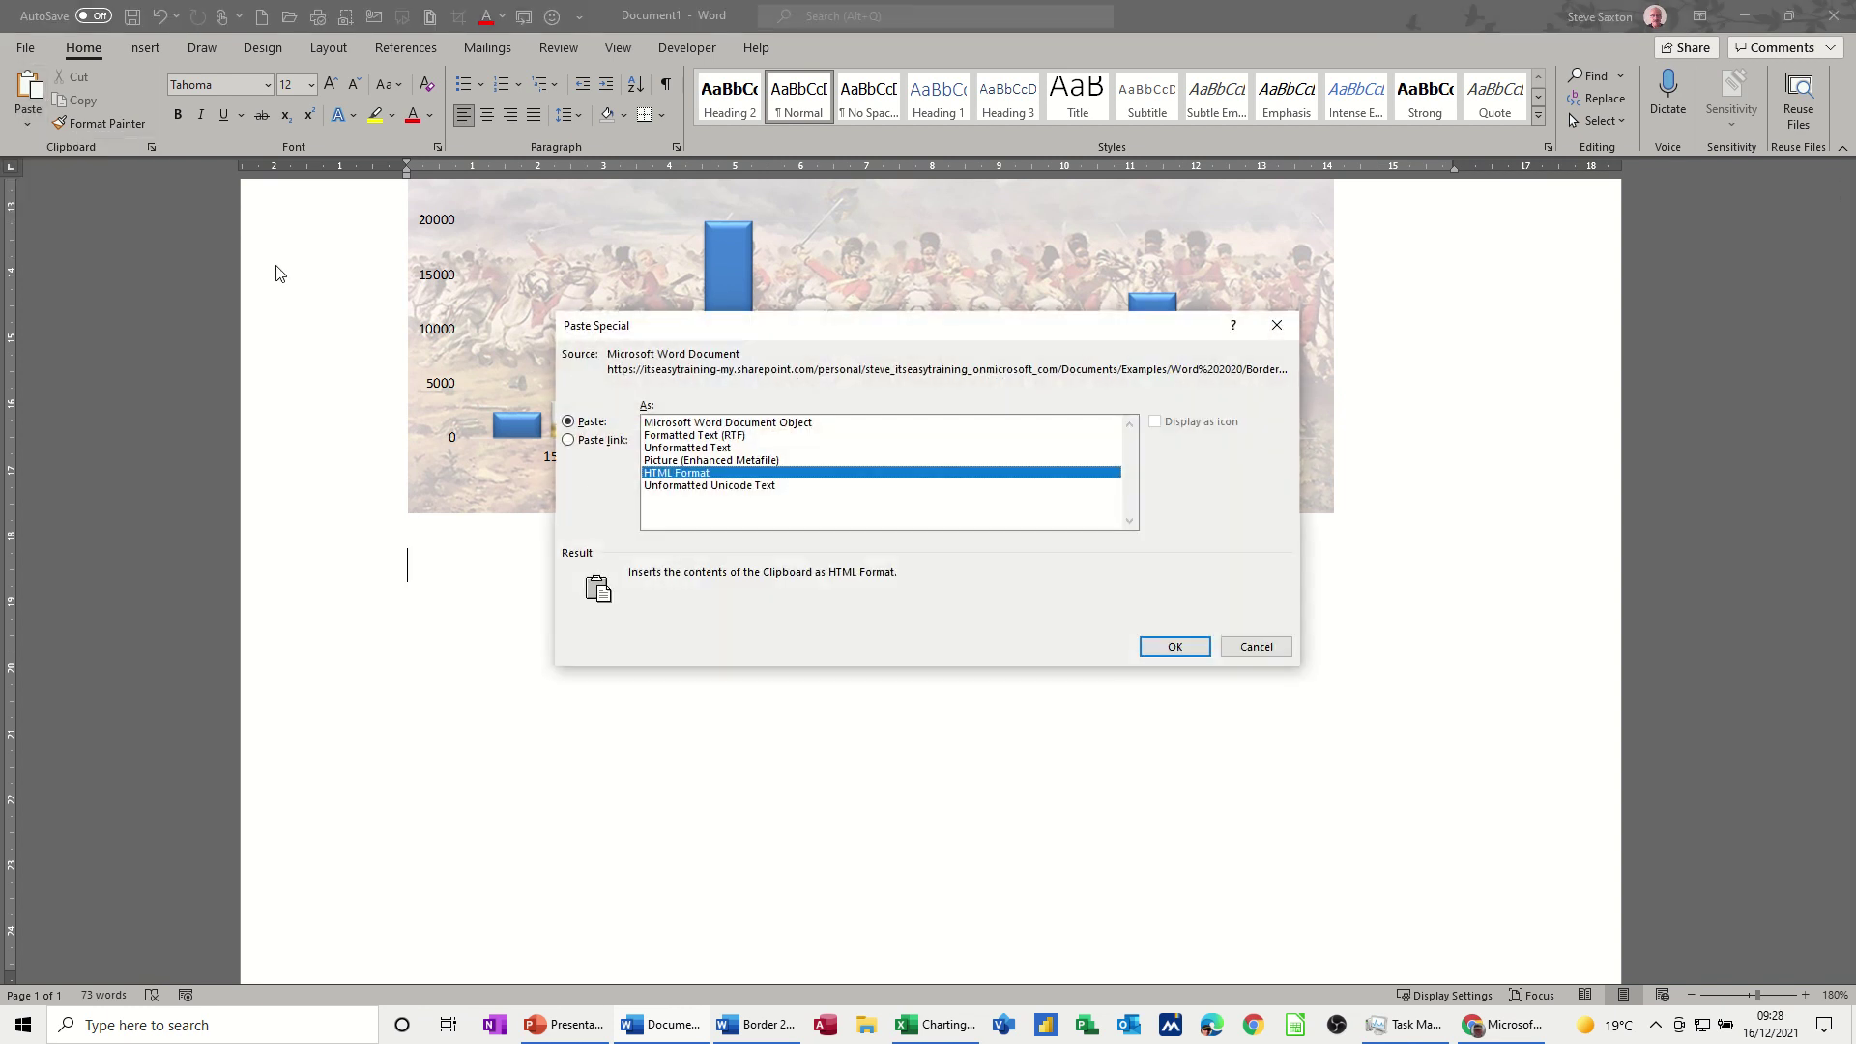
pyautogui.click(610, 443)
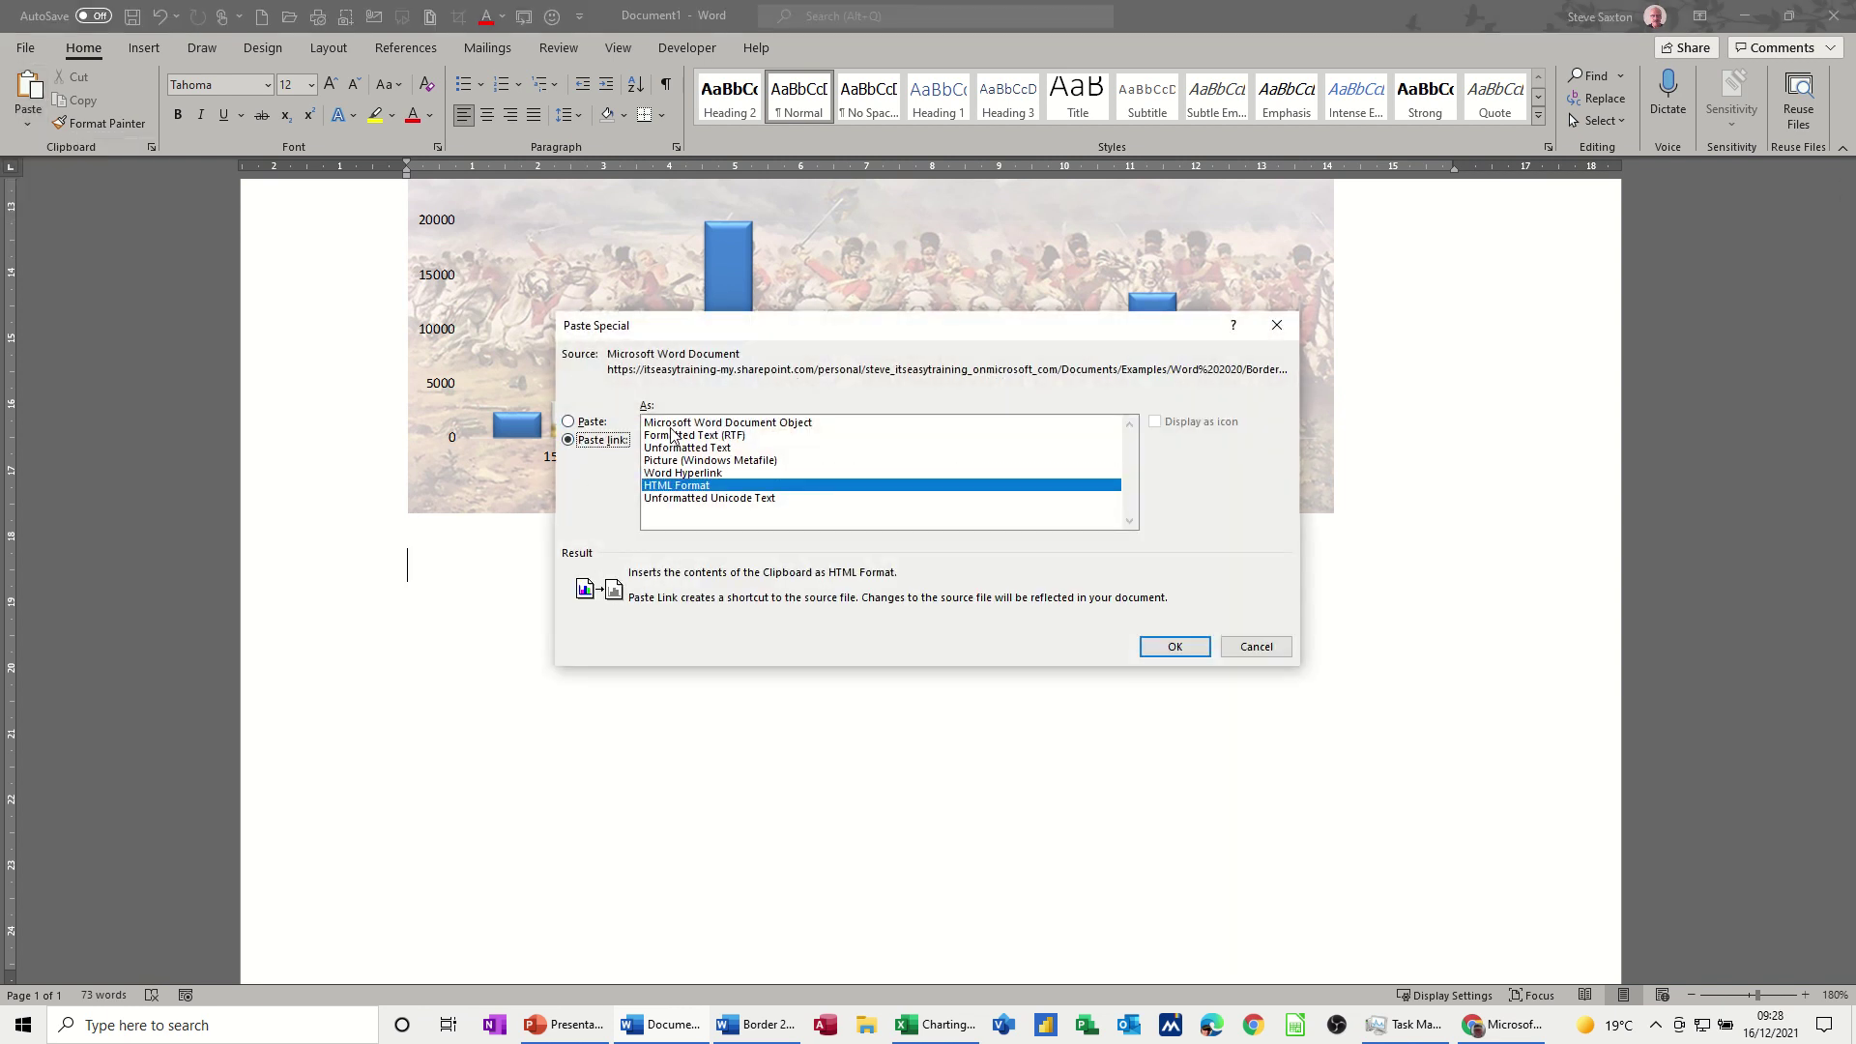
pyautogui.click(672, 424)
pyautogui.click(1147, 648)
pyautogui.click(542, 579)
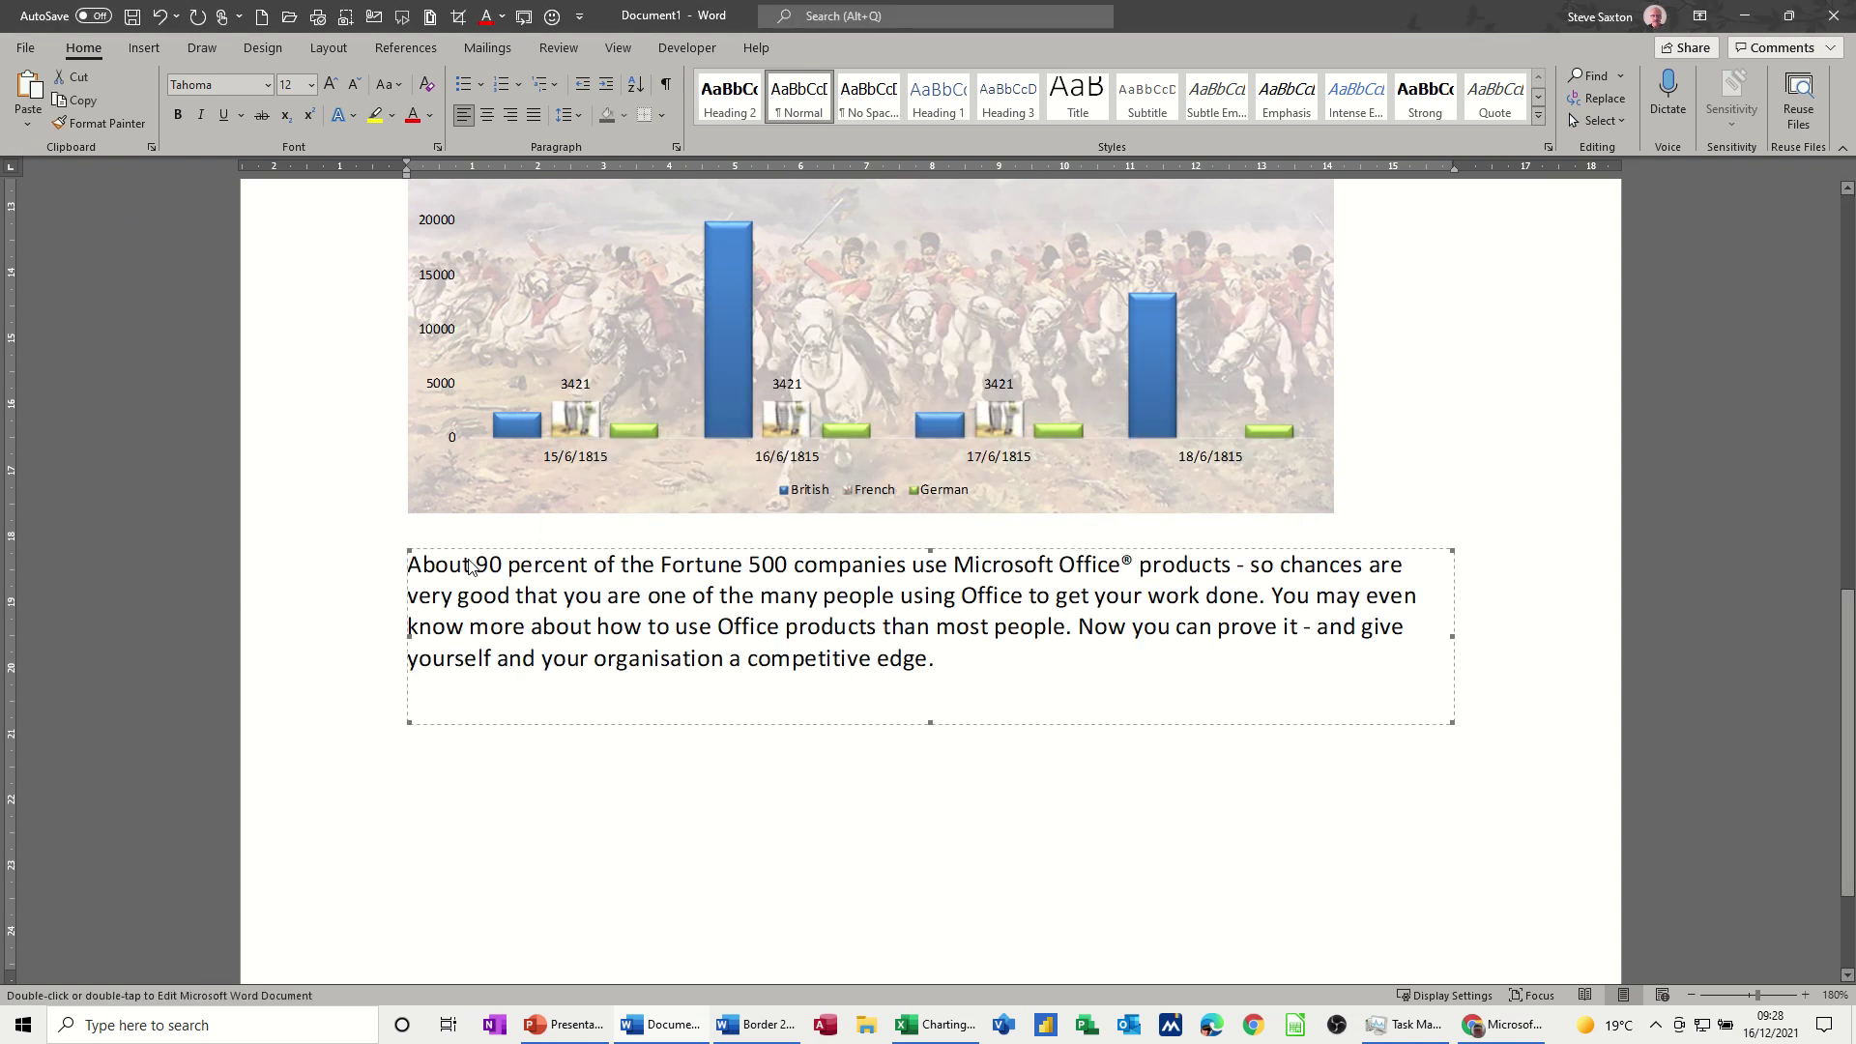
pyautogui.doubleClick(667, 677)
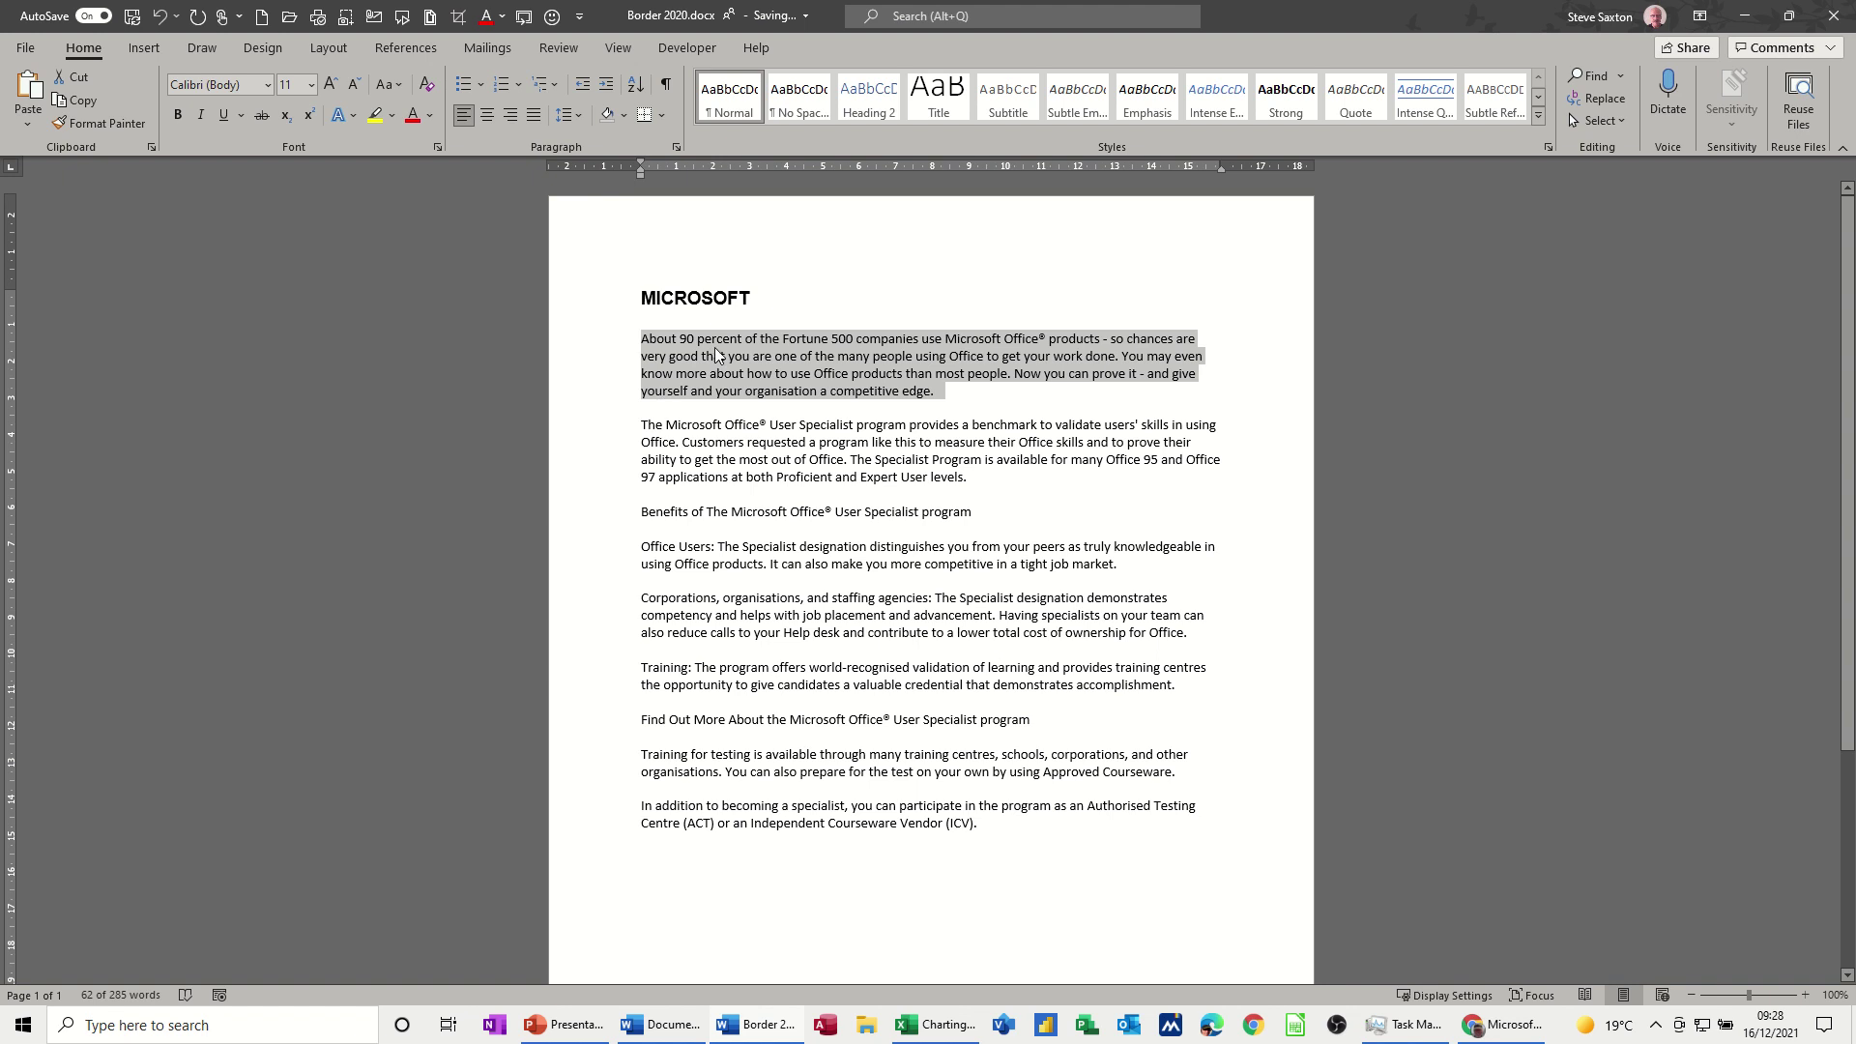
# - Bold the text from 'percent' through 'people' in Border 2020.docx's first paragraph
pyautogui.moveTo(698, 338); pyautogui.dragTo(898, 359)
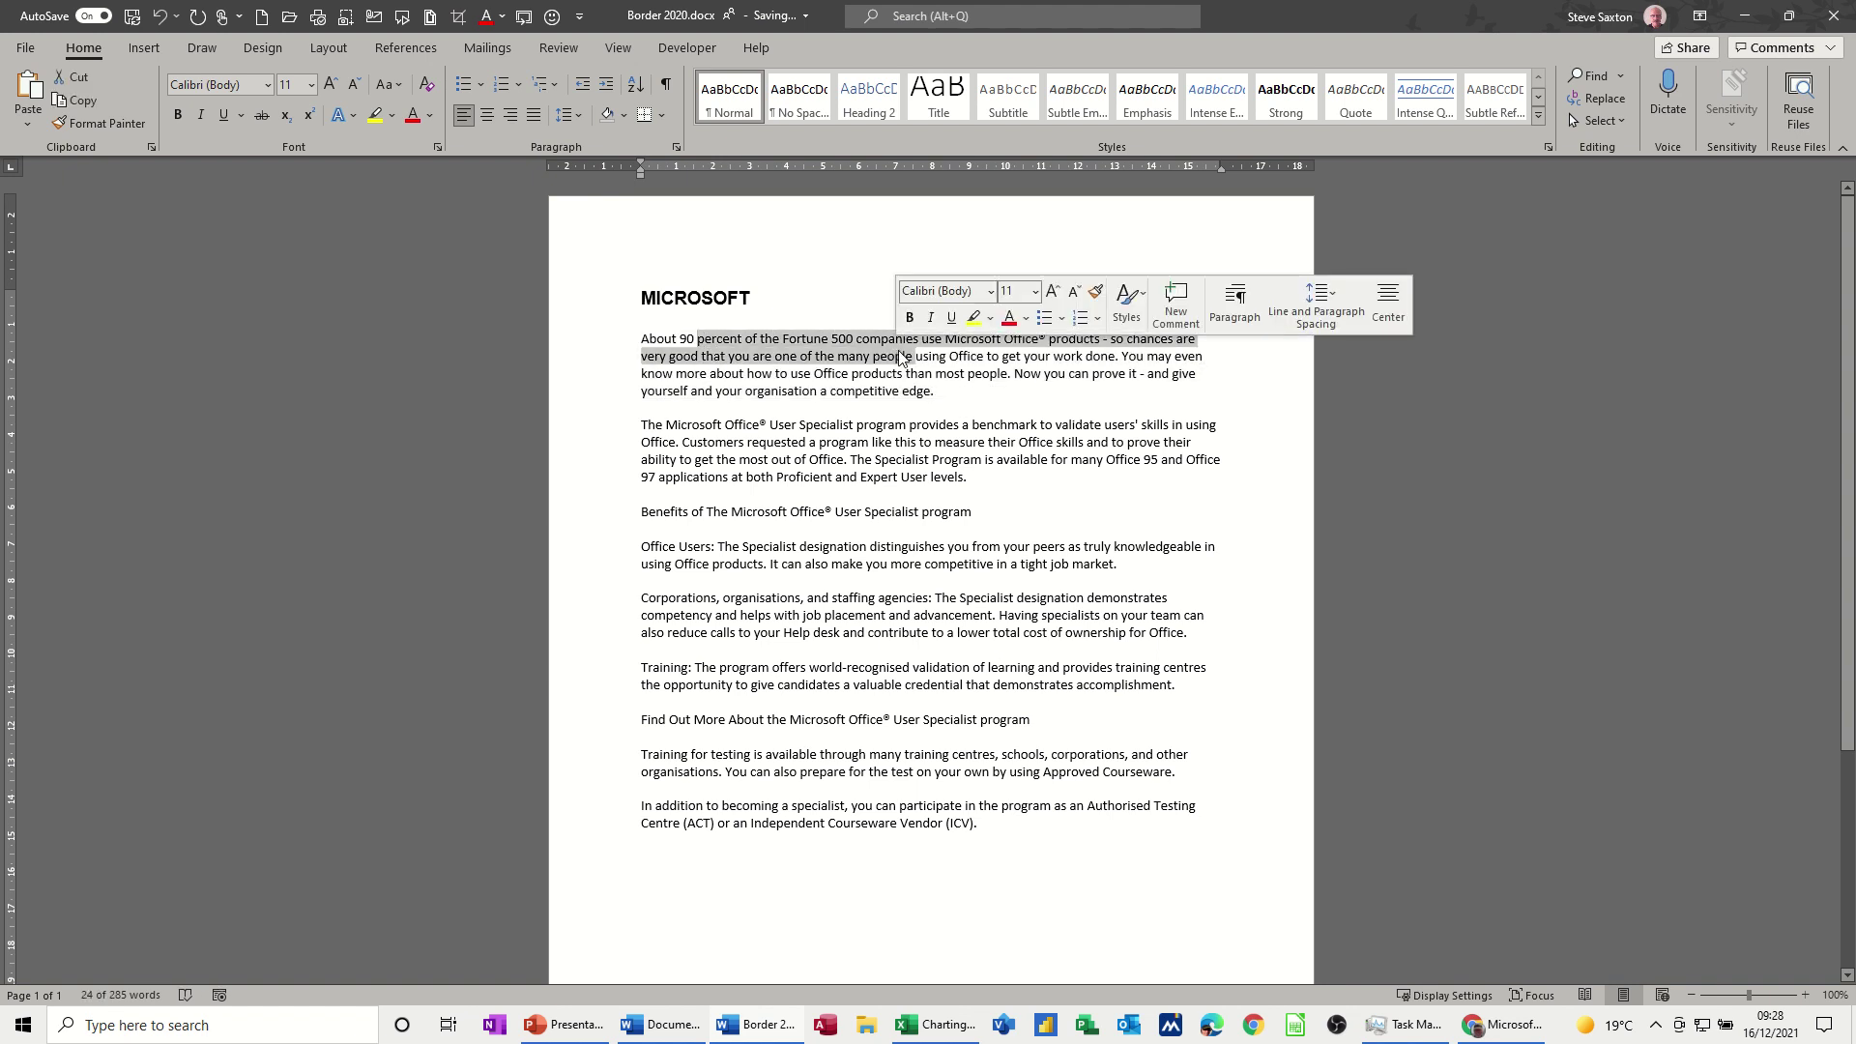
pyautogui.hotkey('ctrl', 'b')
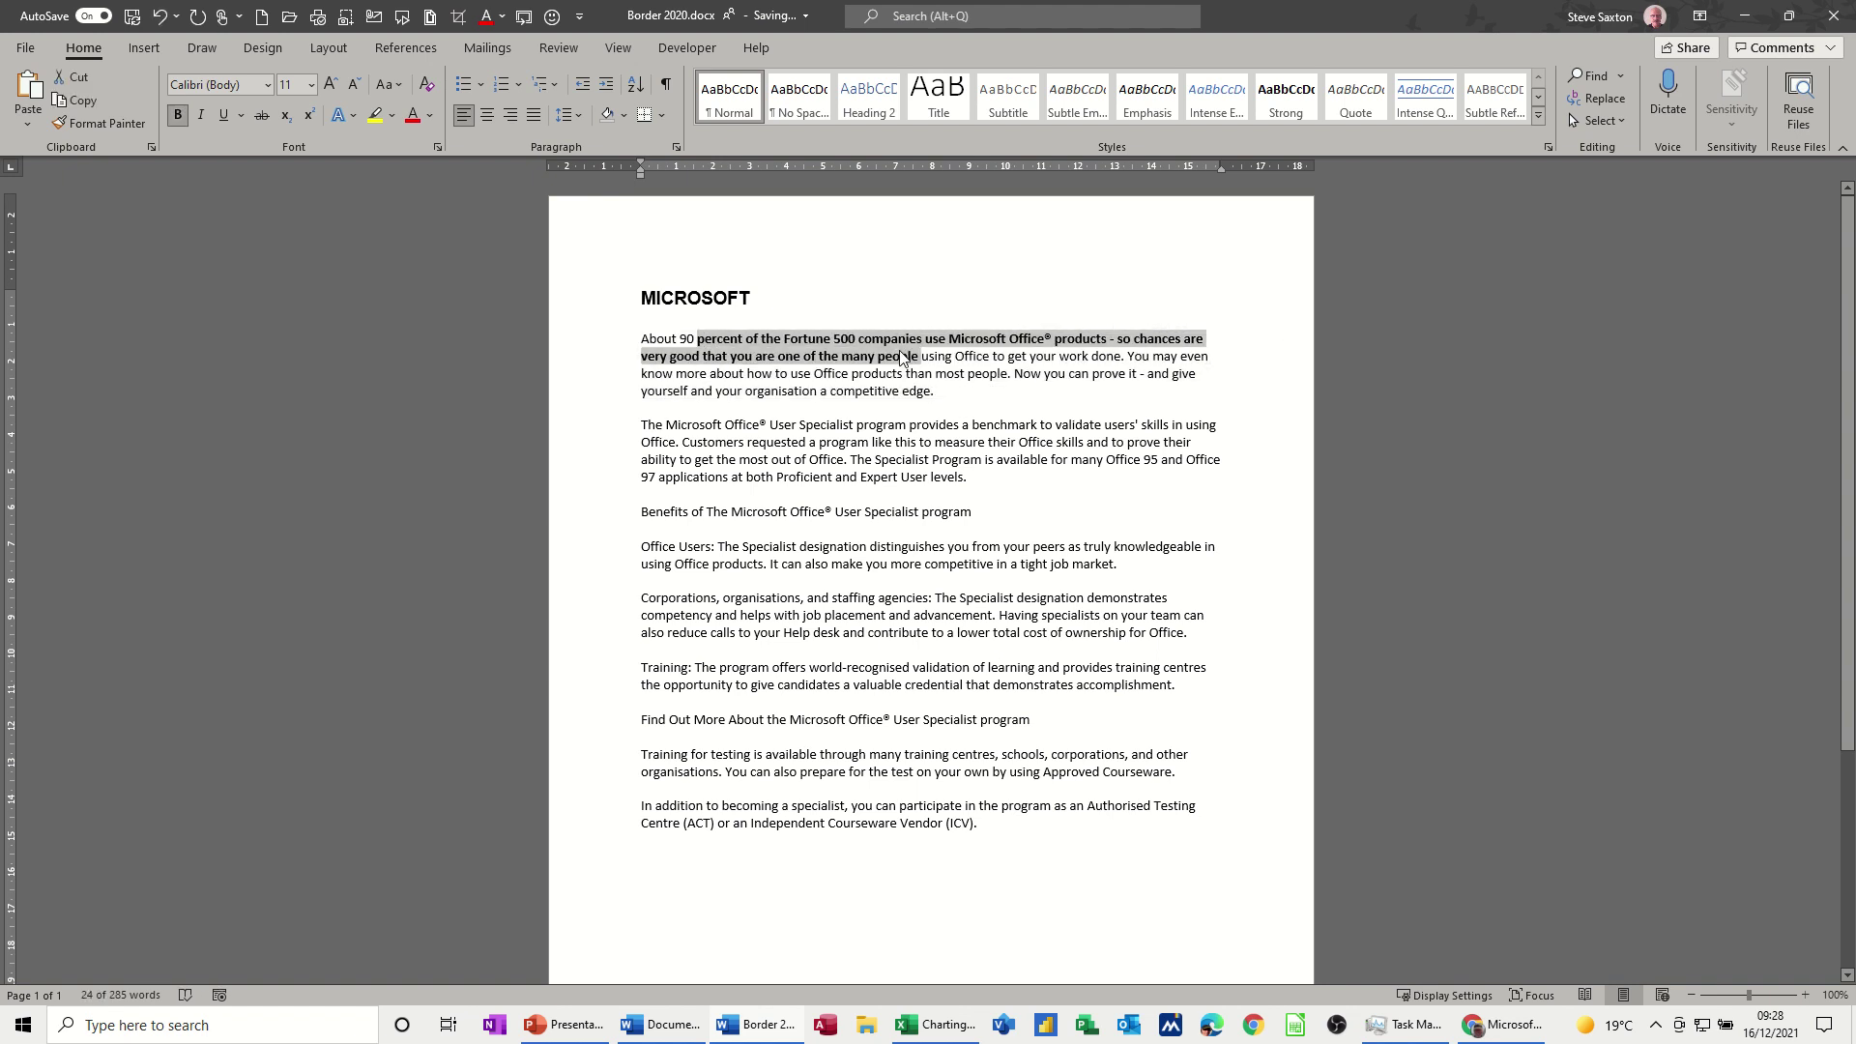
pyautogui.click(933, 375)
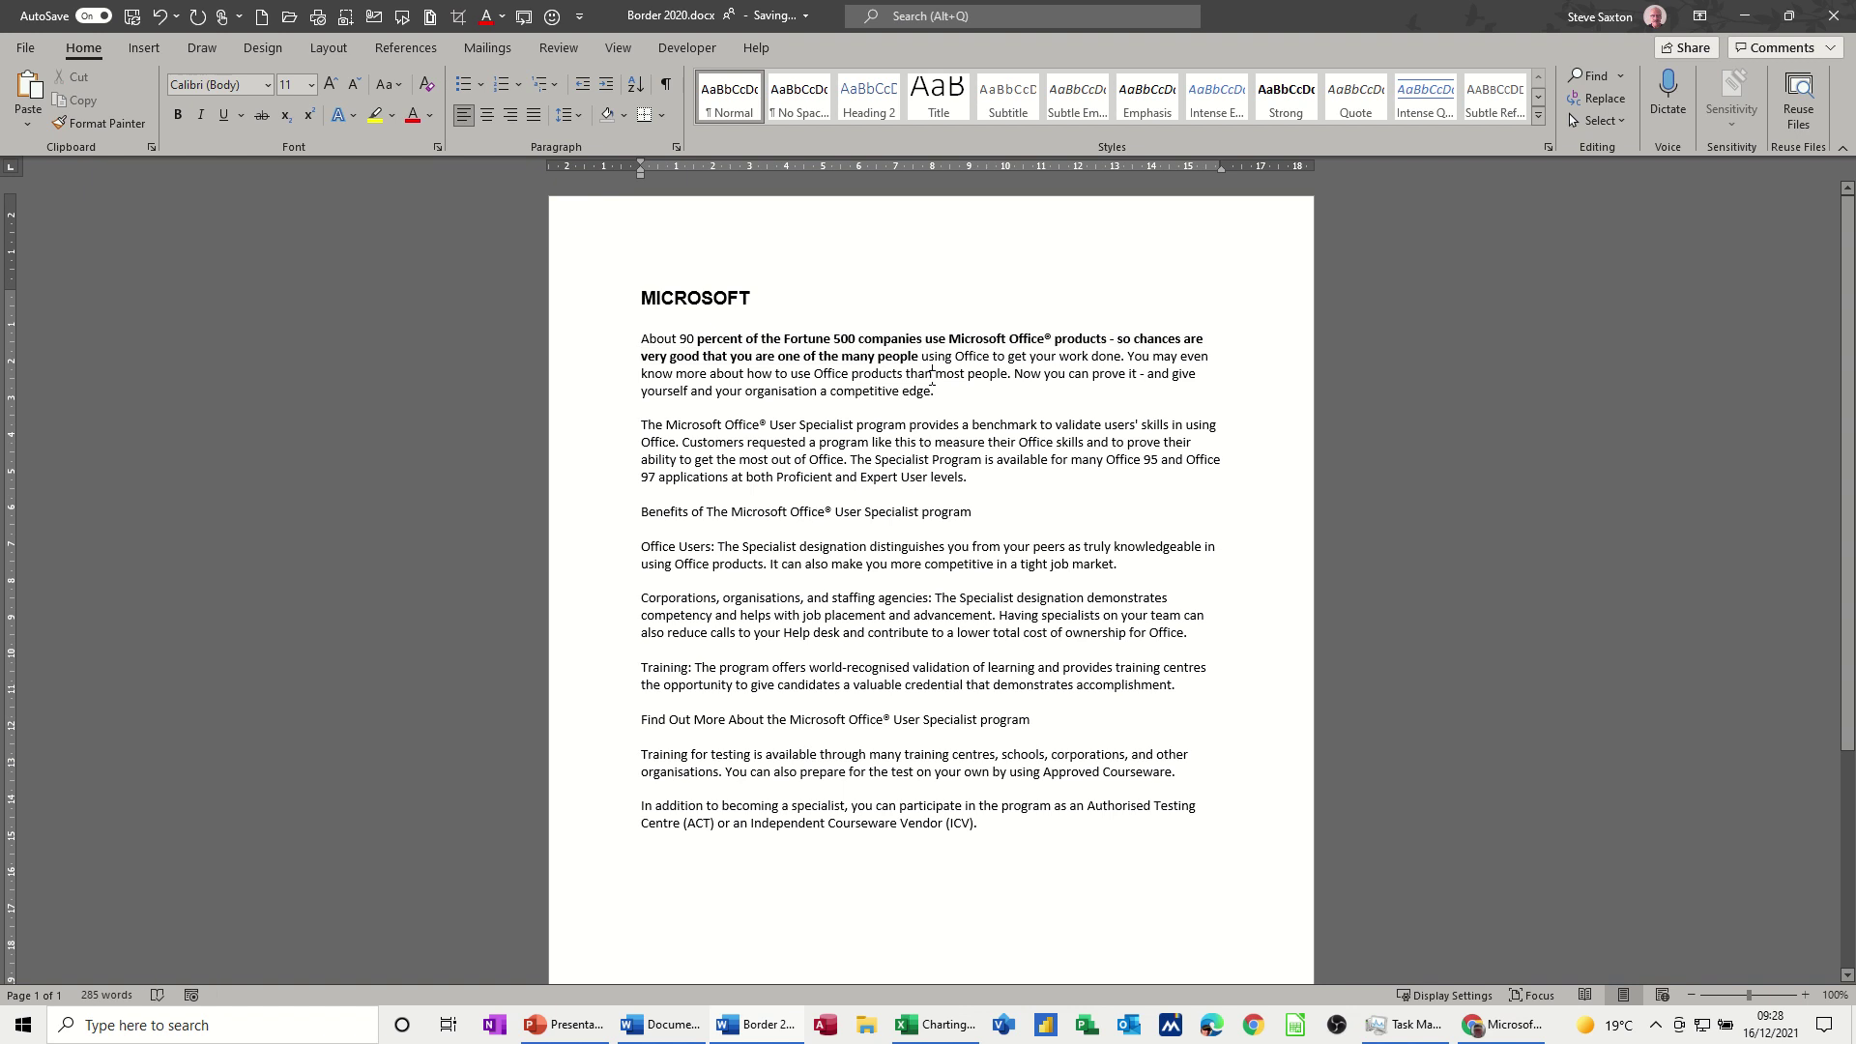
# - Return to Document1 and scroll up to review the bold linked paragraph and earlier content
pyautogui.click(646, 1024)
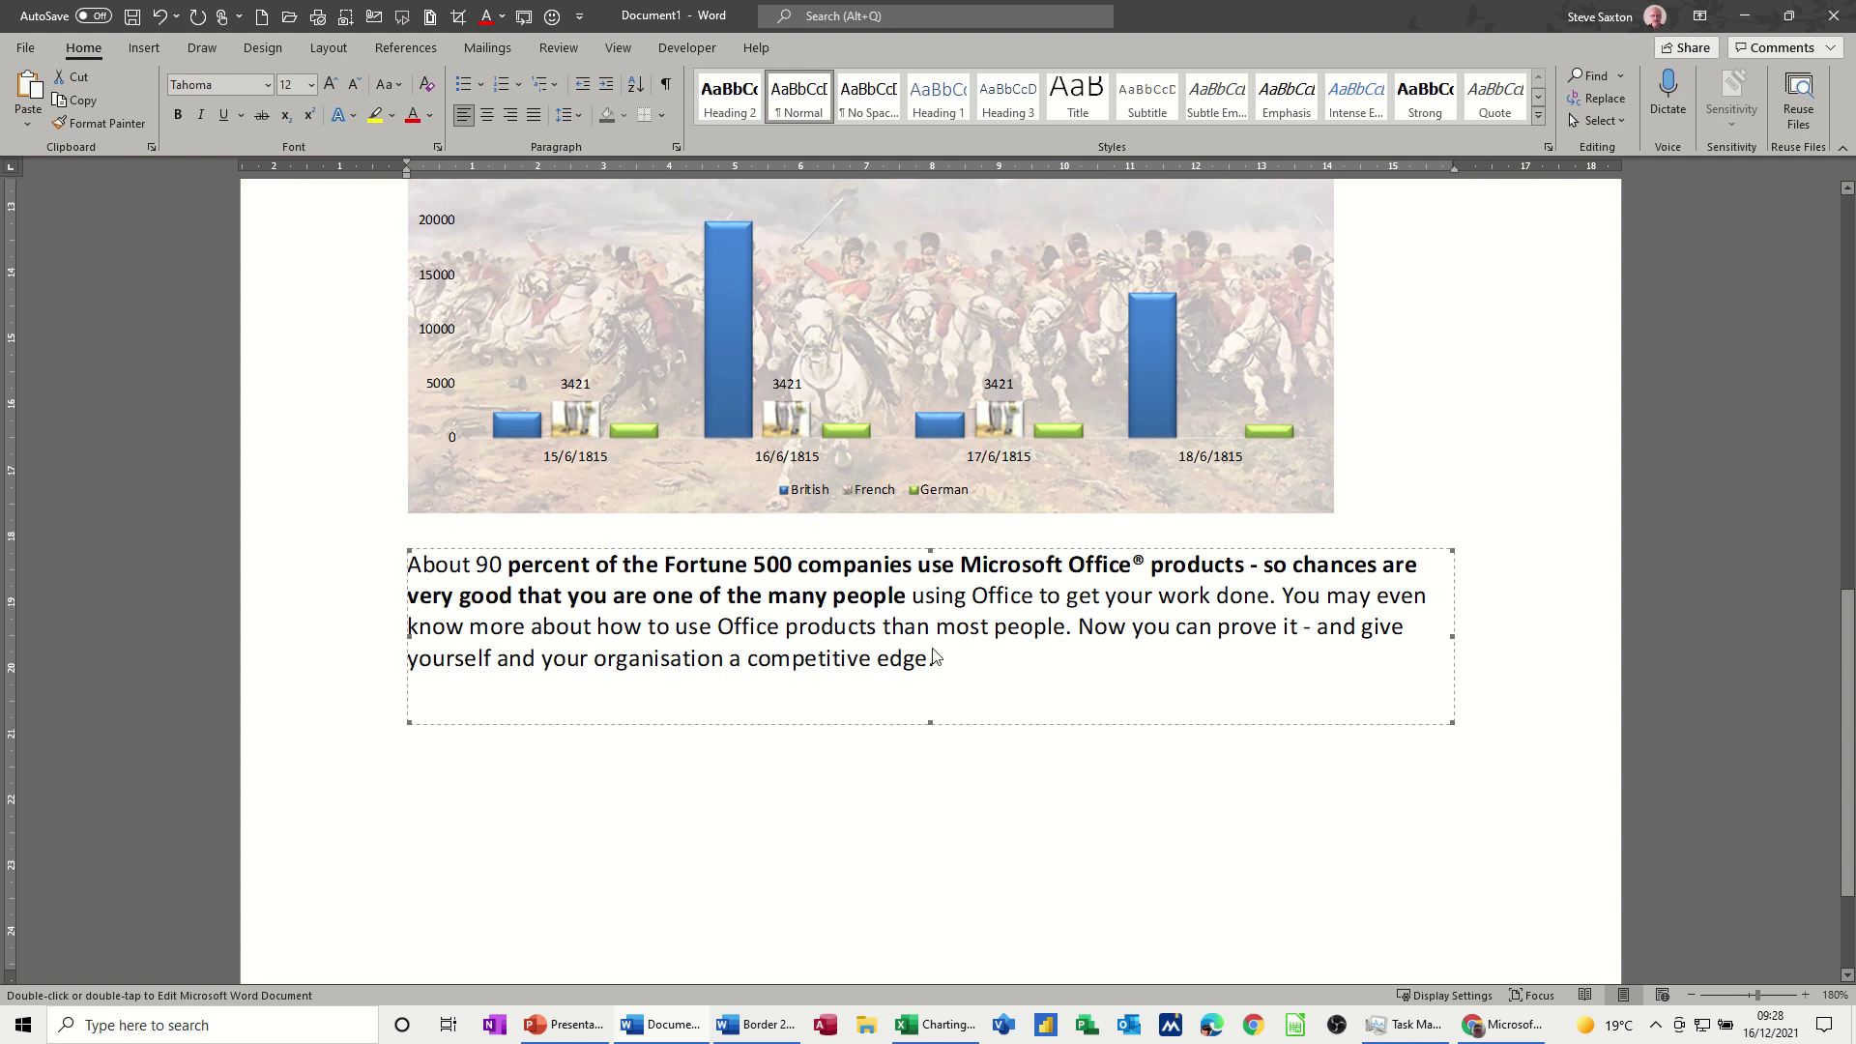
pyautogui.scroll(1, 808, 628)
pyautogui.scroll(10, 822, 649)
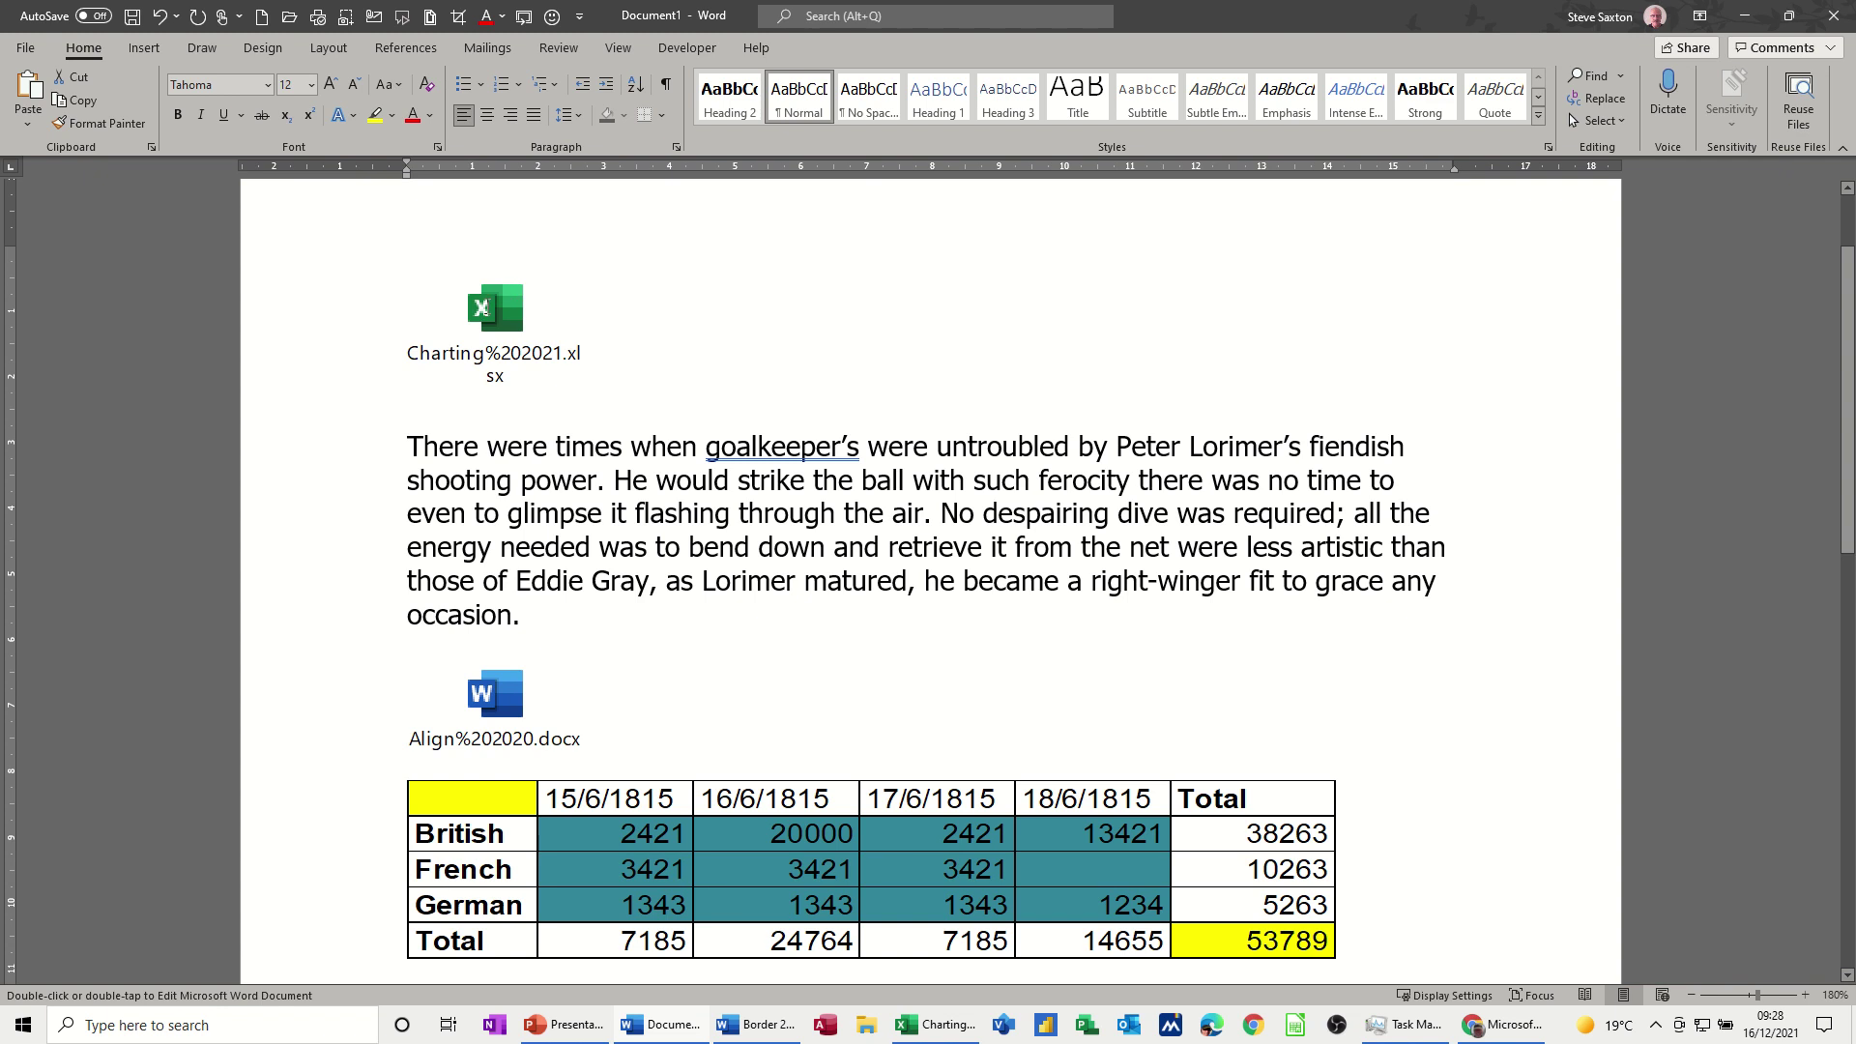
pyautogui.click(483, 307)
pyautogui.click(493, 701)
pyautogui.scroll(-2, 875, 808)
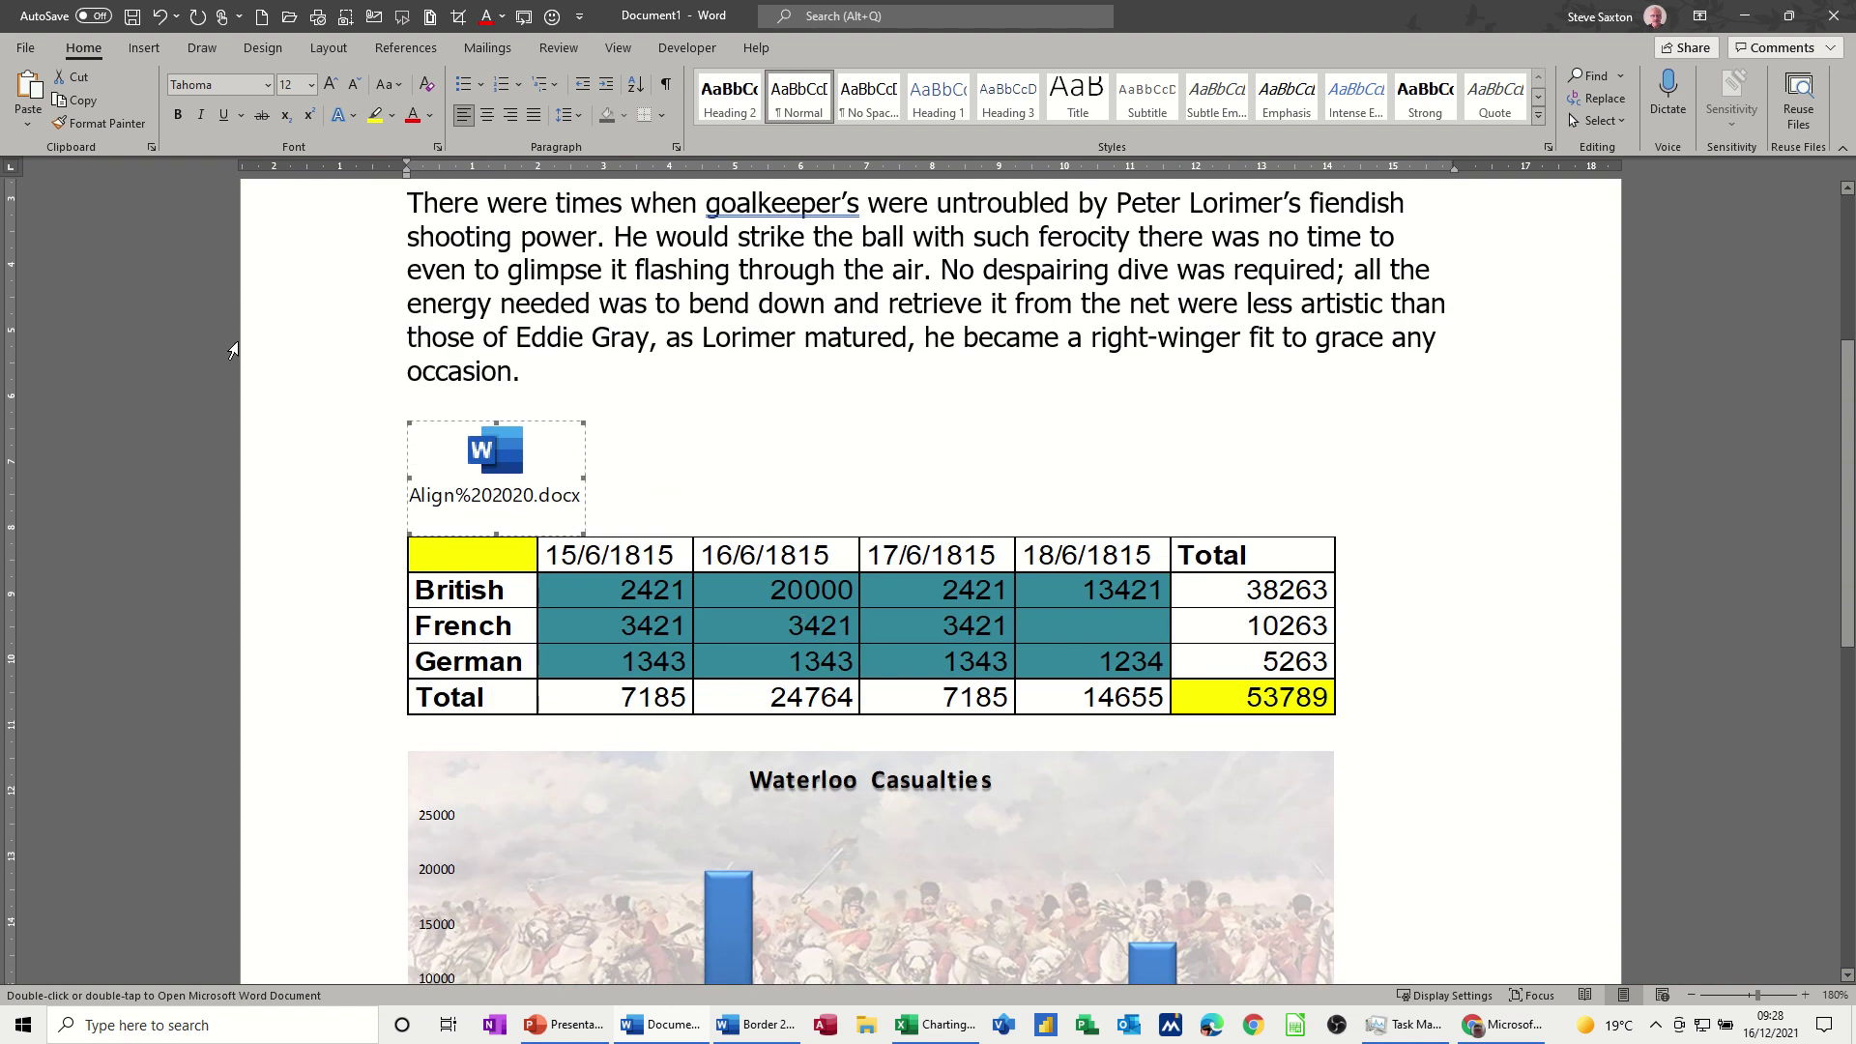
pyautogui.scroll(-3, 906, 627)
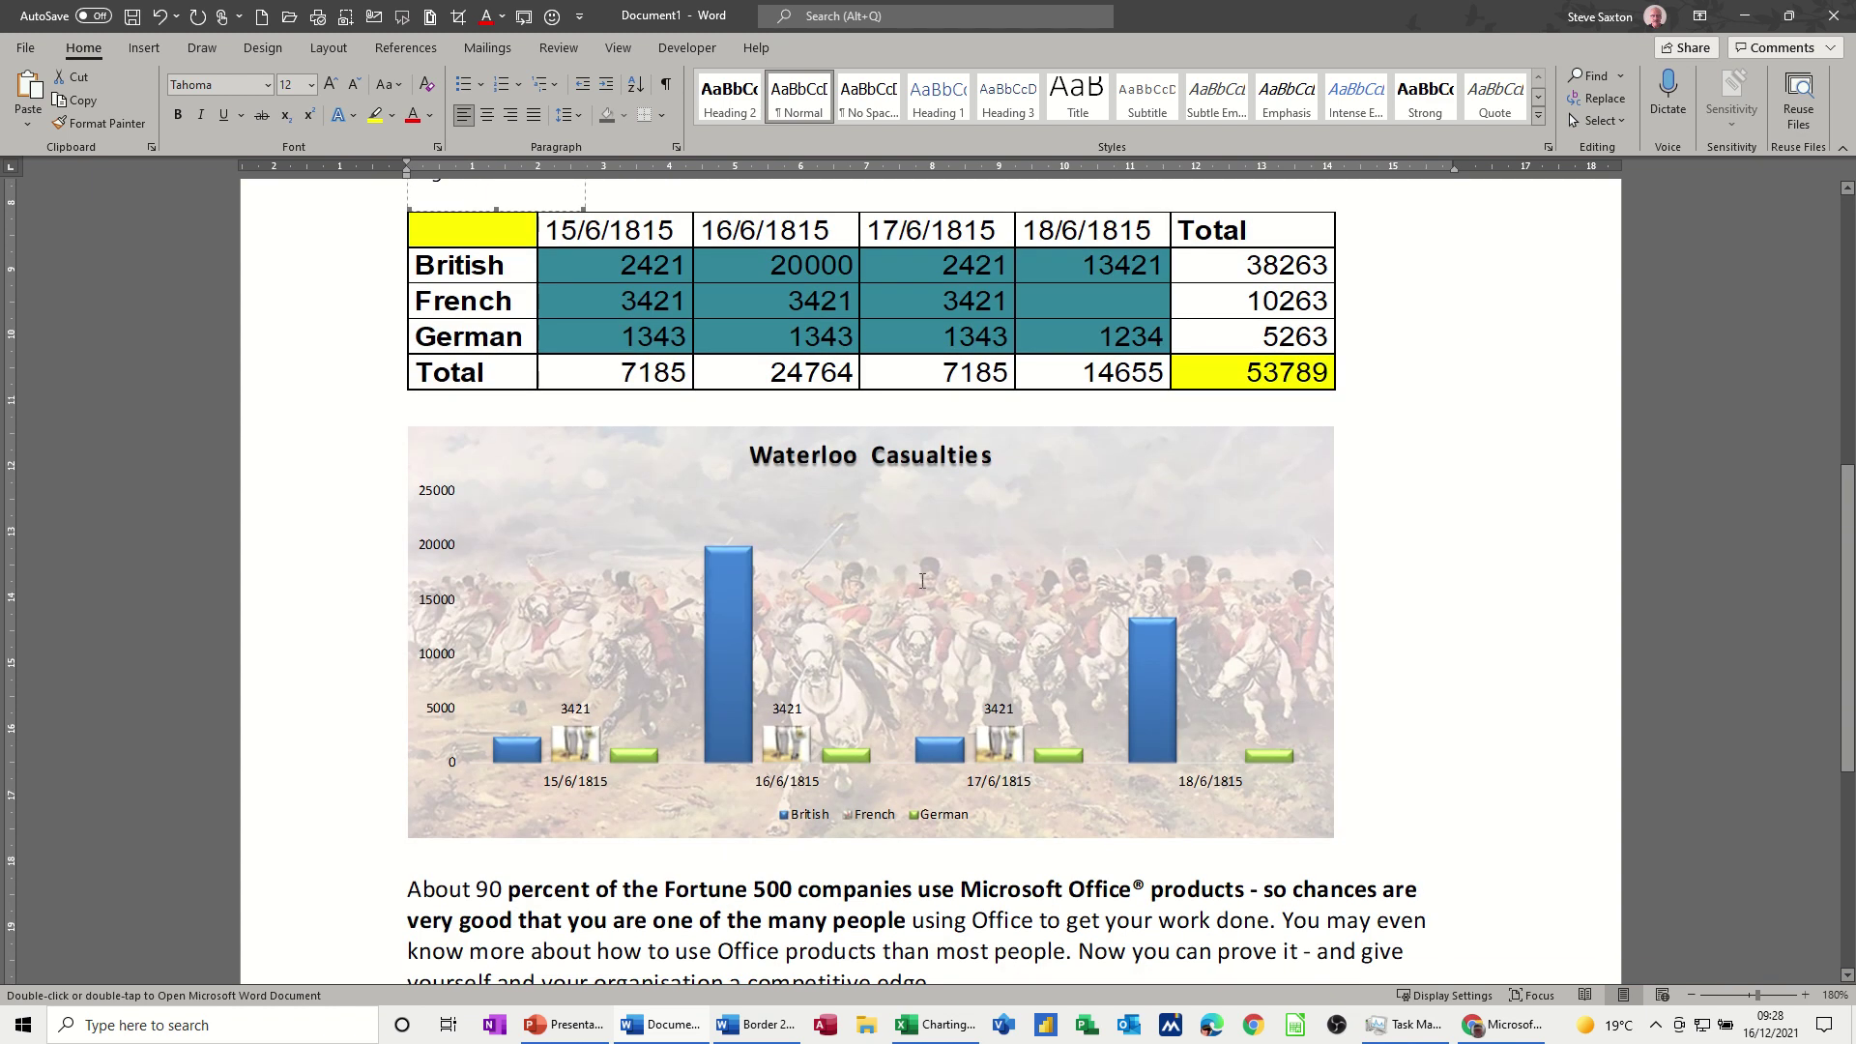
pyautogui.scroll(-1, 917, 837)
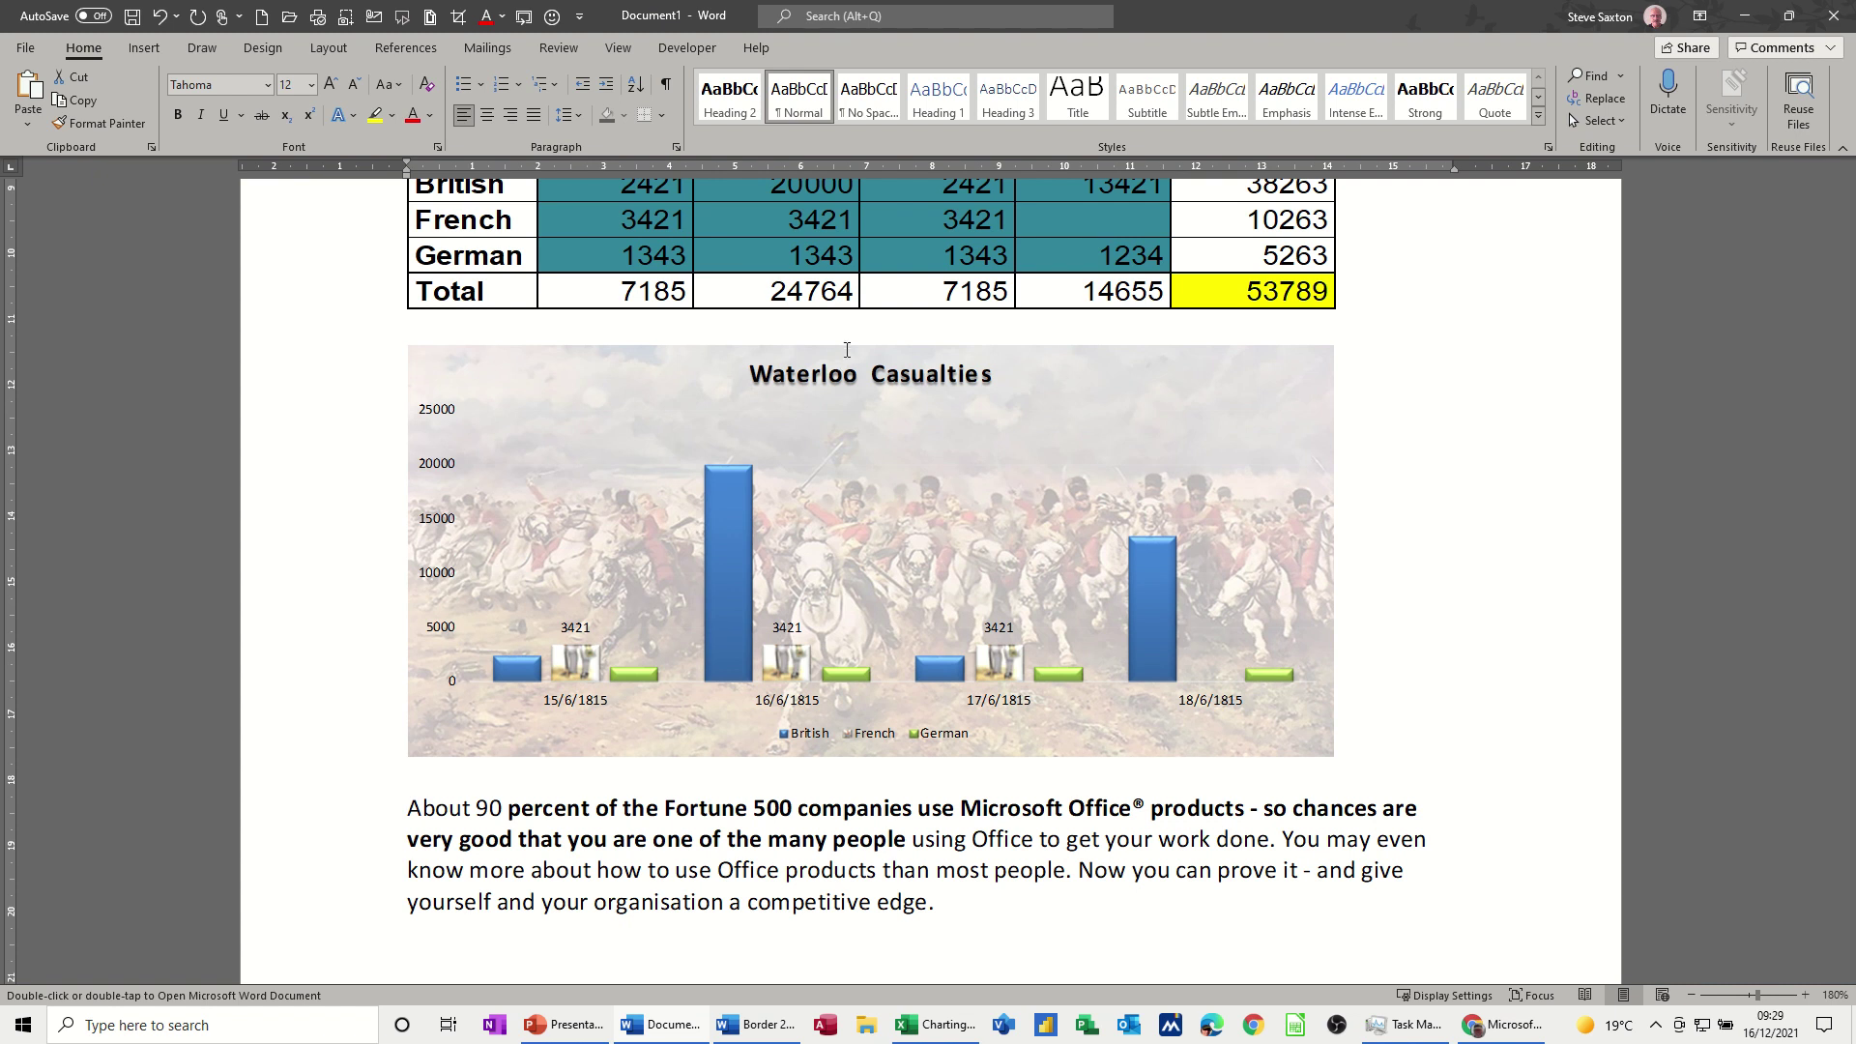
pyautogui.scroll(3, 831, 387)
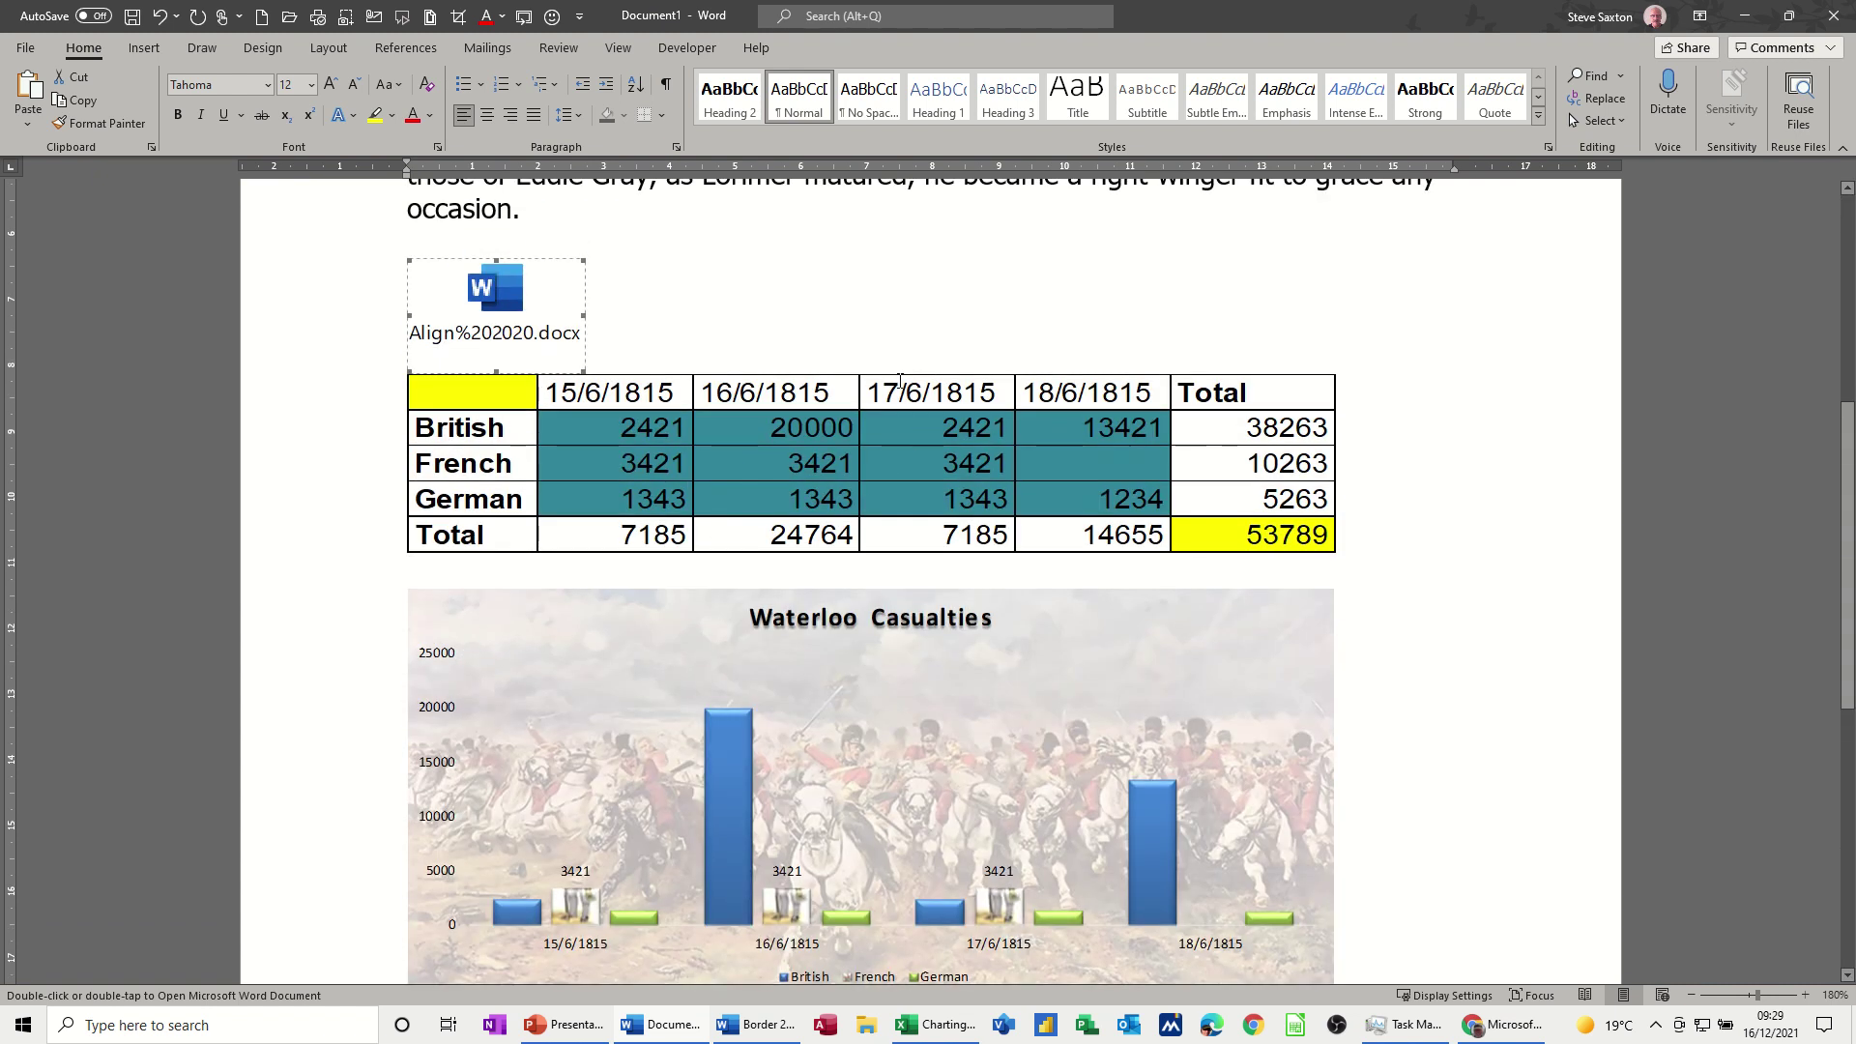
pyautogui.scroll(-3, 870, 858)
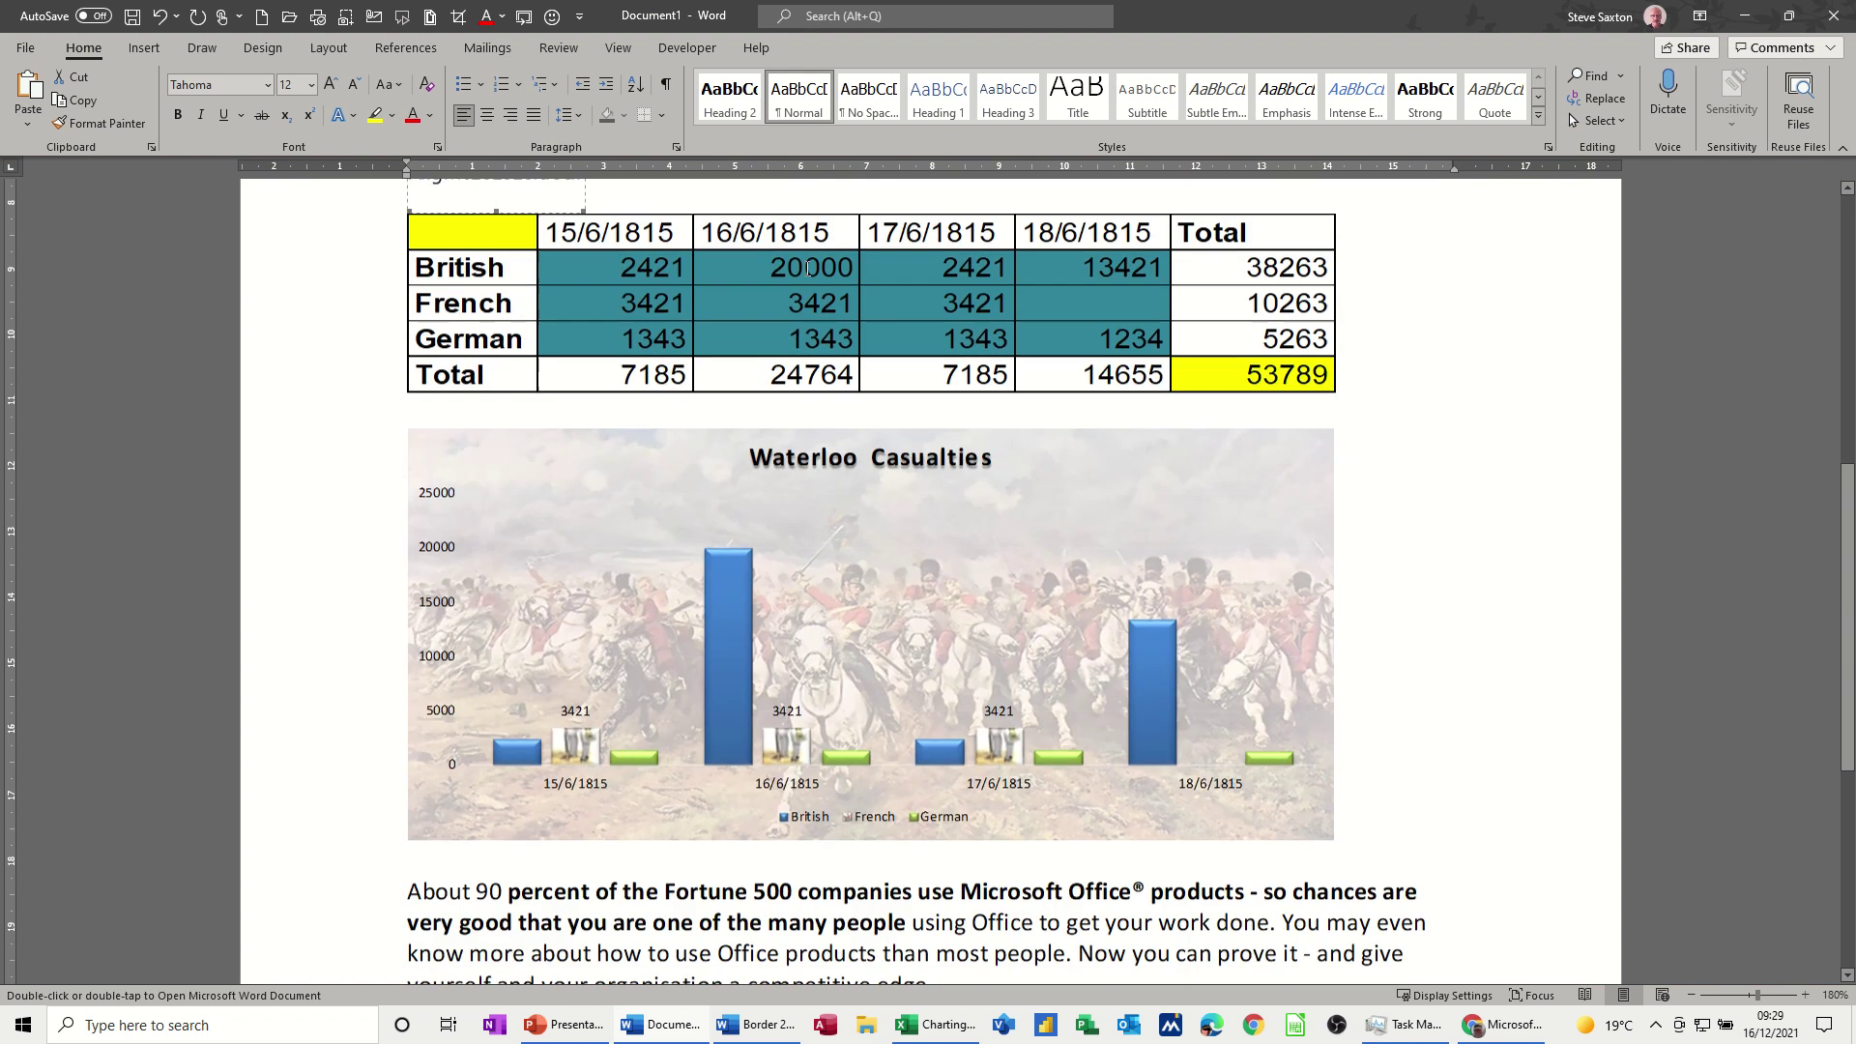